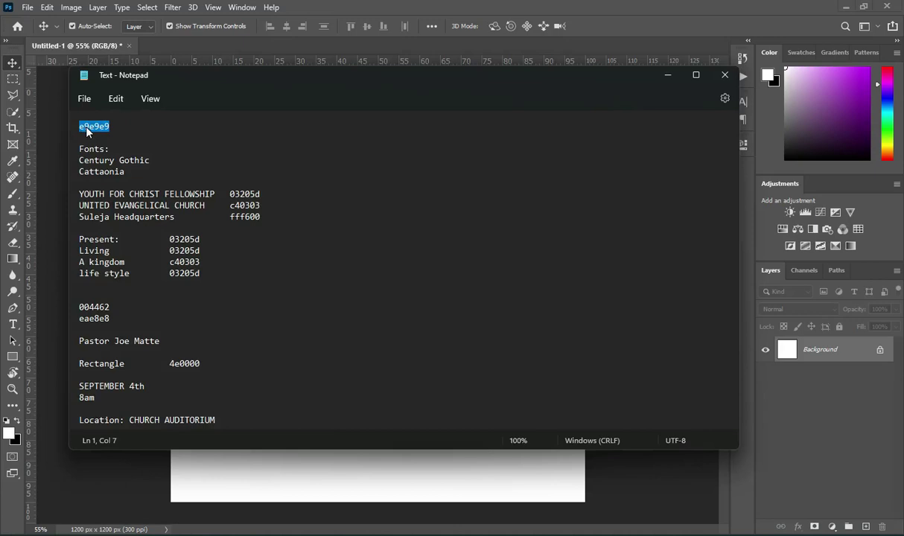
- Switch from the Notepad notes to Photoshop and add a solid color fill layer in e9e9e9 above the background
left_click(668, 76)
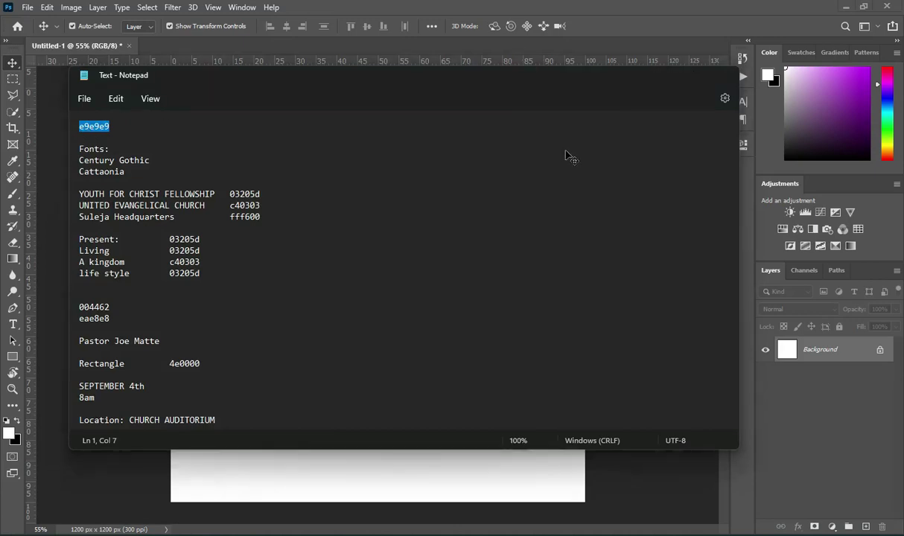
left_click(833, 527)
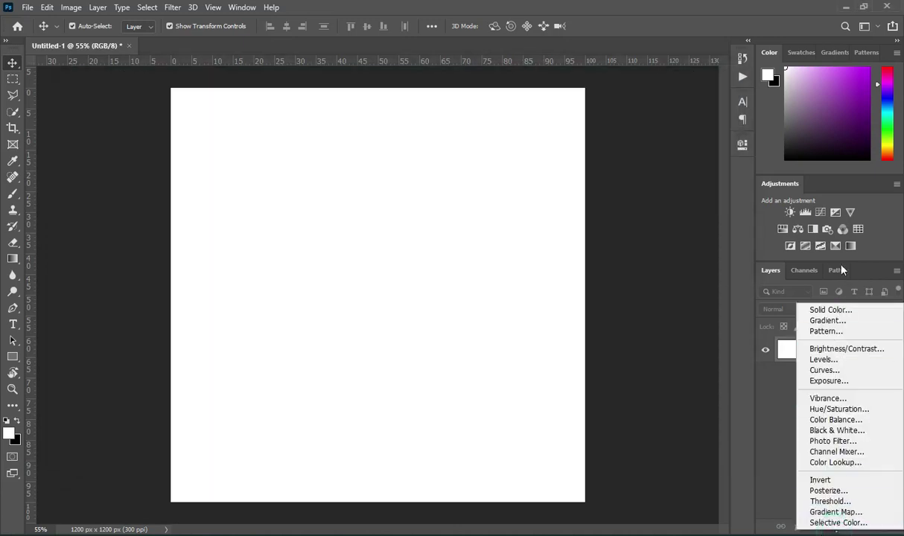
left_click(827, 310)
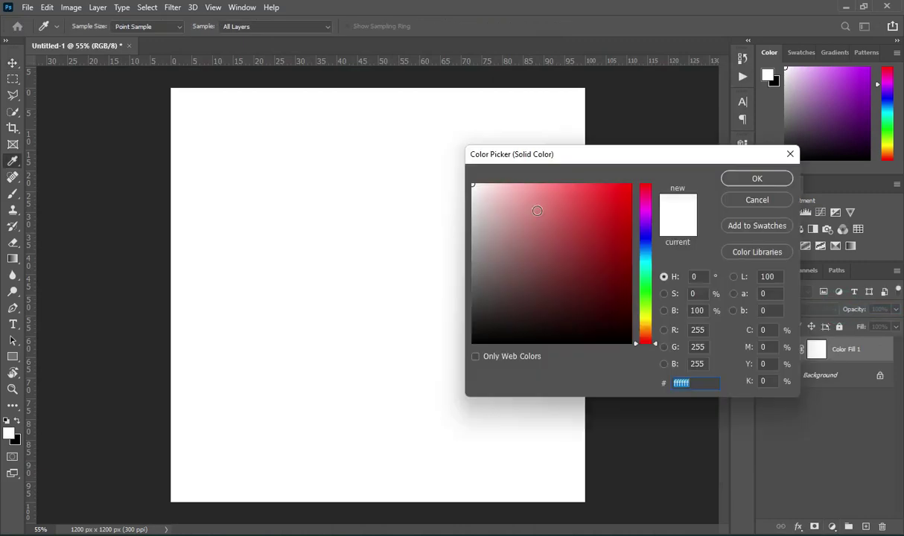
type("e9e9e9")
left_click(757, 180)
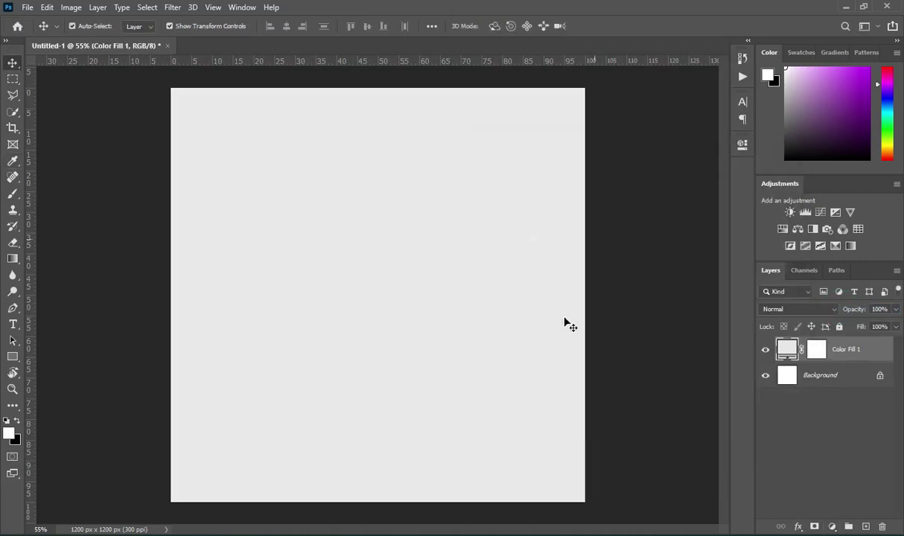
- Place the hand-painted watercolor sky background image in the document and scale it to about 282% across the canvas
key("alt+Tab")
left_click_drag(442, 222, 350, 484)
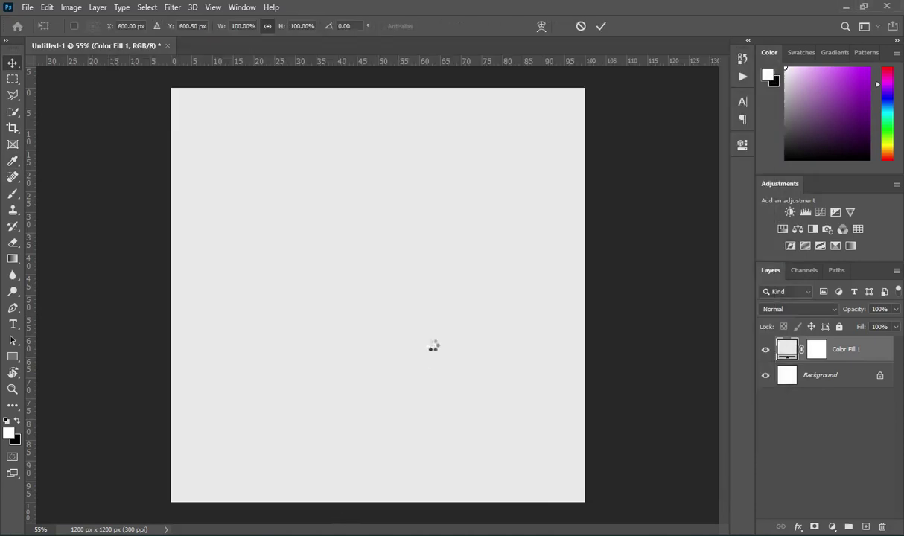
left_click_drag(379, 224, 379, 88)
left_click_drag(379, 366, 378, 492)
left_click(602, 26)
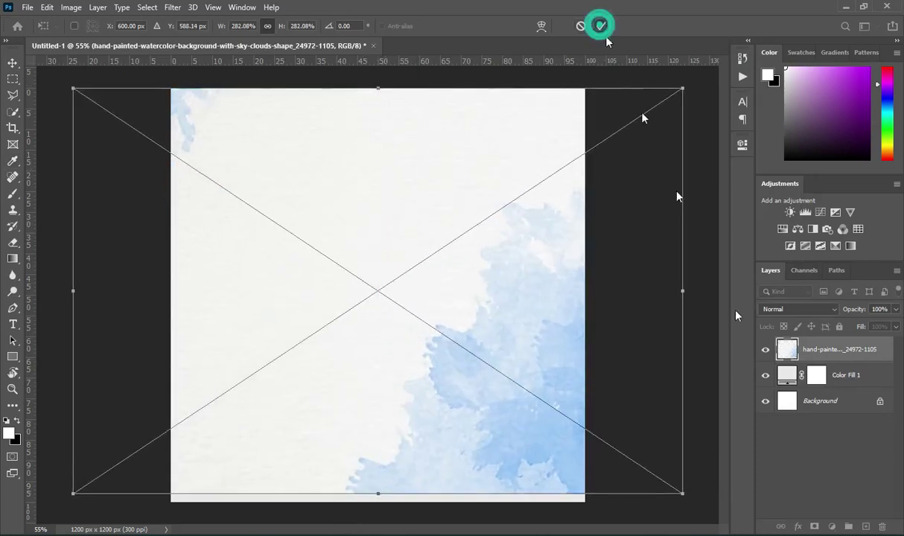
- Set the watercolor image layer's opacity to 54% and deselect the layer
left_click(882, 309)
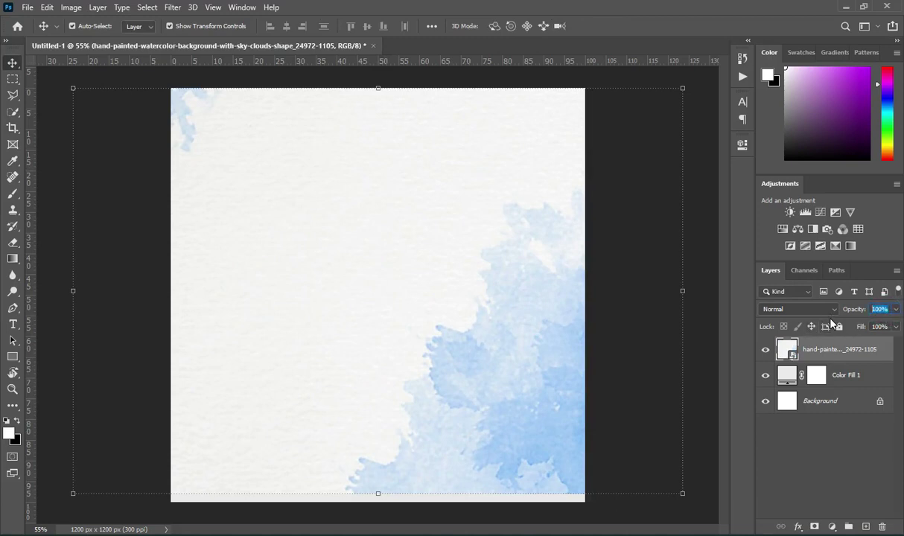
type("54")
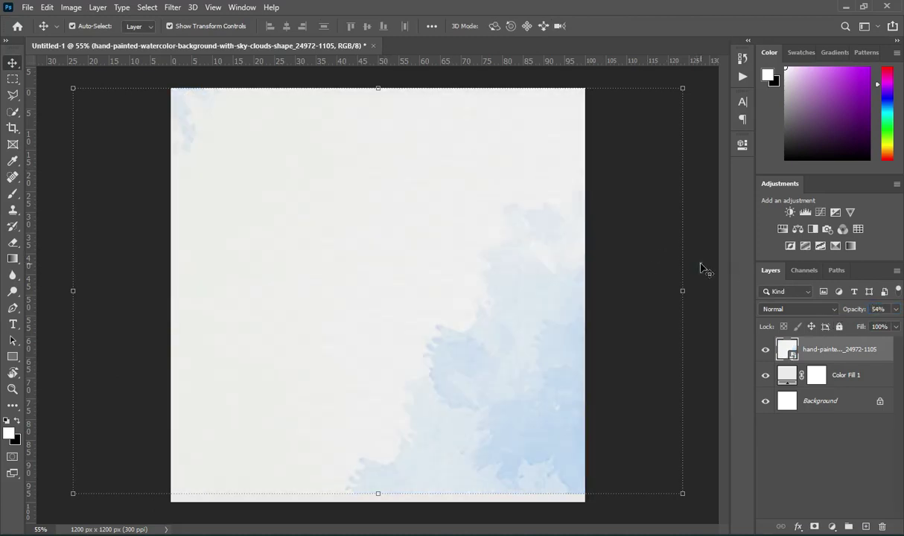
left_click(663, 253)
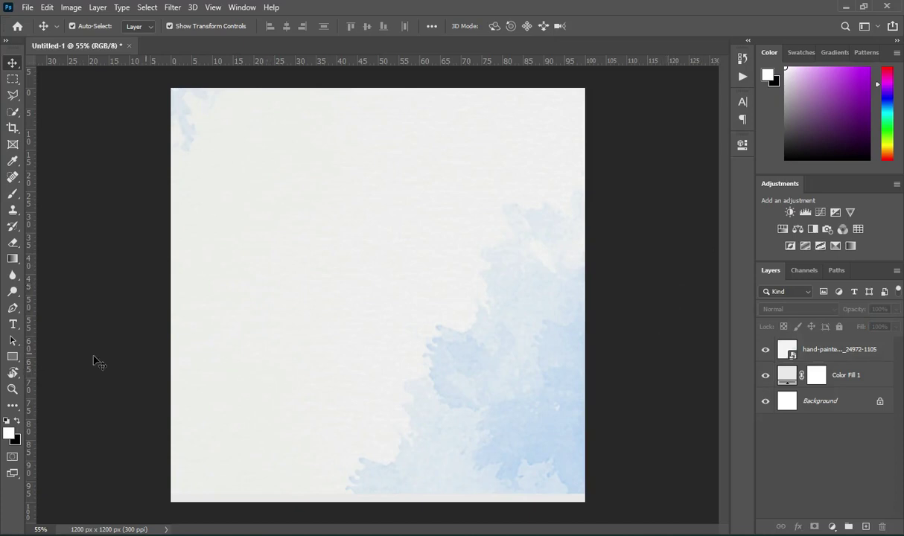
- Draw a white circle about 1284 px wide extending past the canvas's right and lower edges, and shift it slightly up and right
left_click(12, 356)
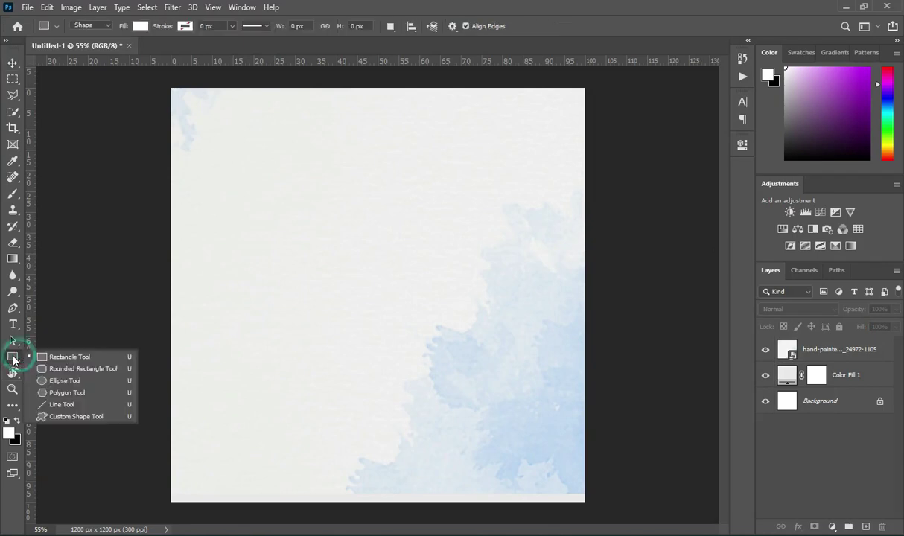
left_click(73, 381)
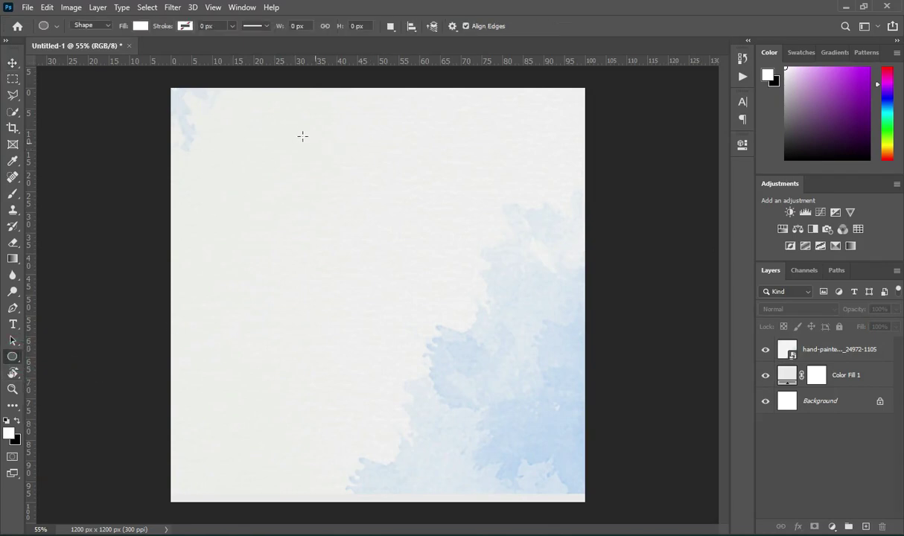
left_click_drag(279, 123, 734, 516)
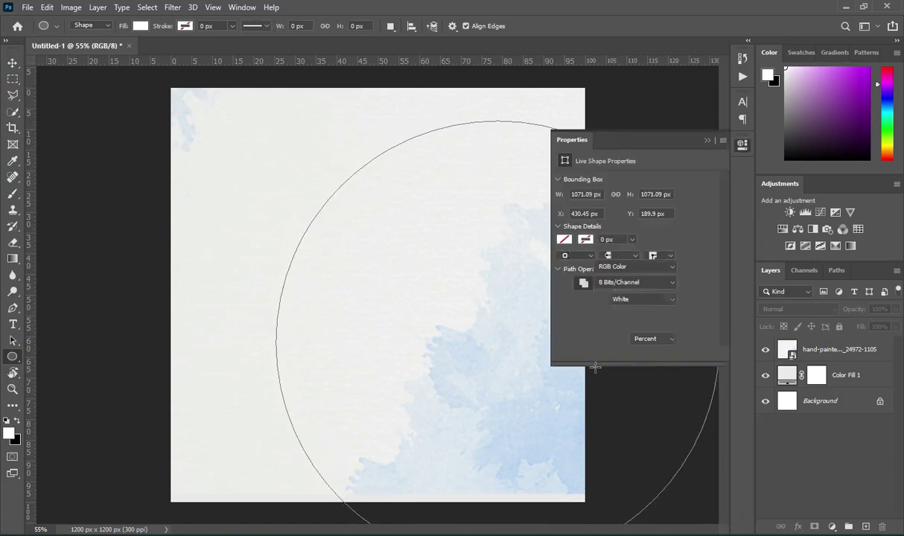
left_click(706, 140)
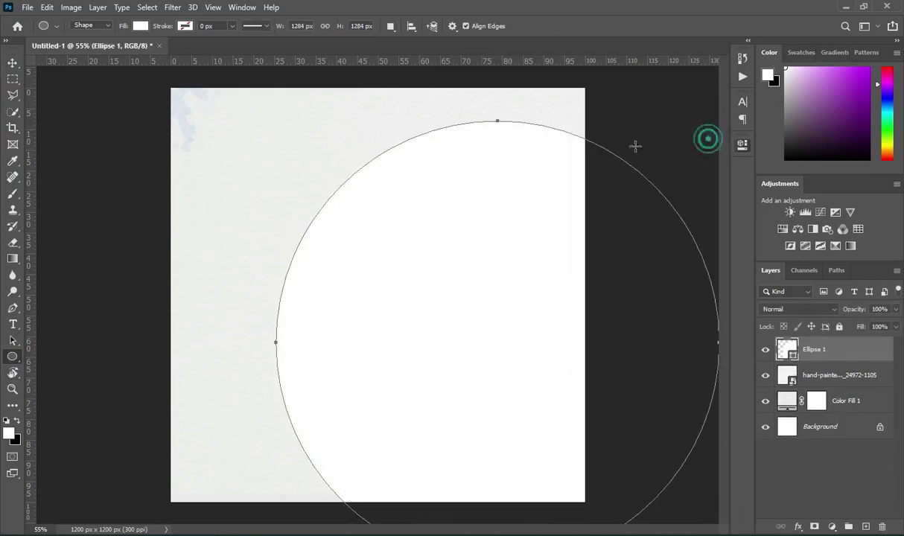
left_click(13, 63)
mouse_move(405, 232)
left_mouse_down()
mouse_move(403, 210)
mouse_move(412, 216)
left_mouse_up()
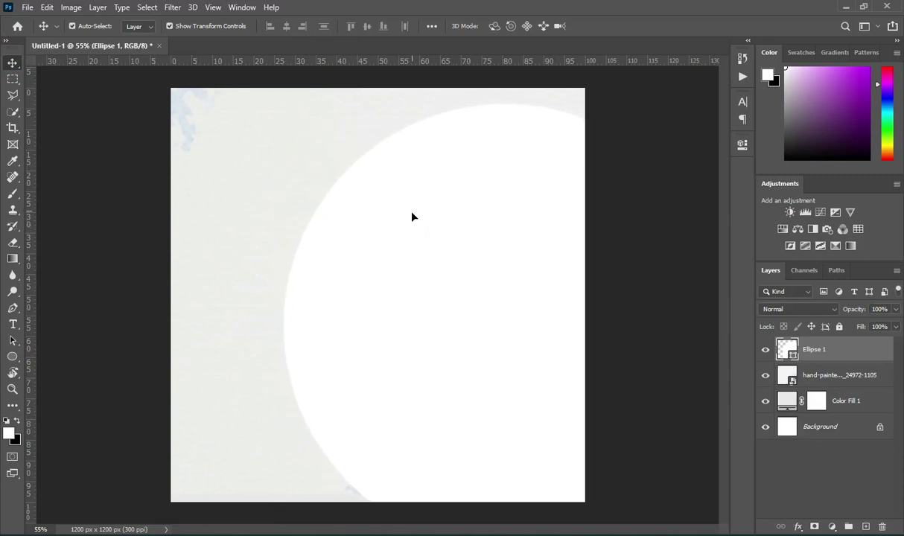
- Duplicate the circle layer and recolor the original Ellipse 1 with hex 004462 copied from the notes
left_click_drag(860, 353, 866, 526)
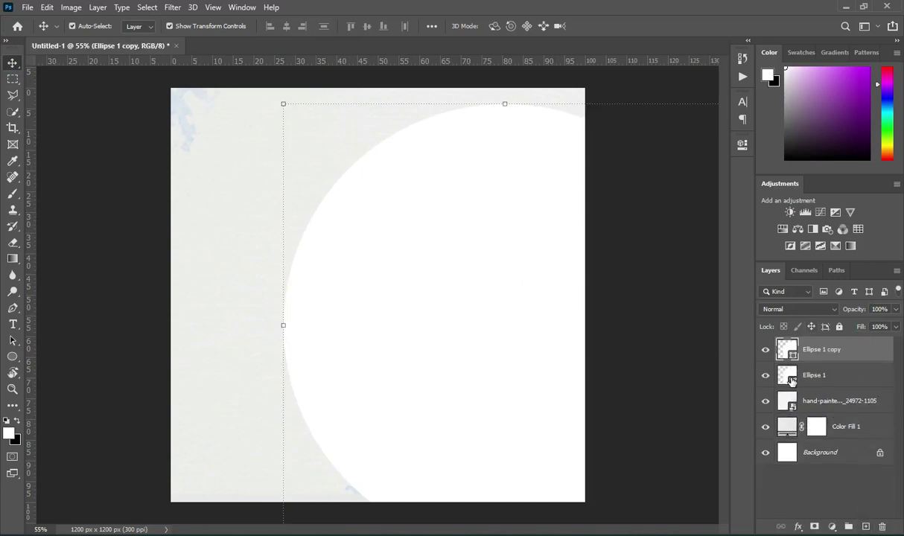
double_click(788, 376)
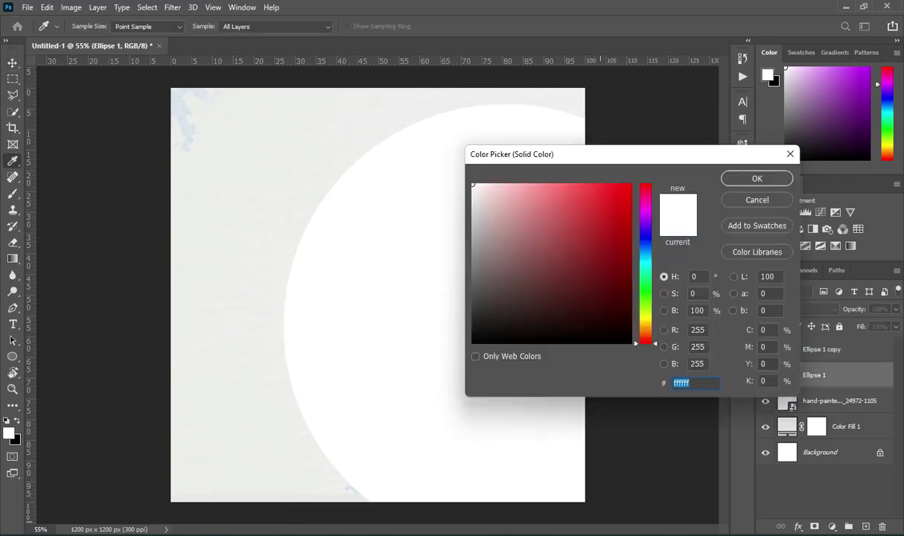
key("alt+Tab")
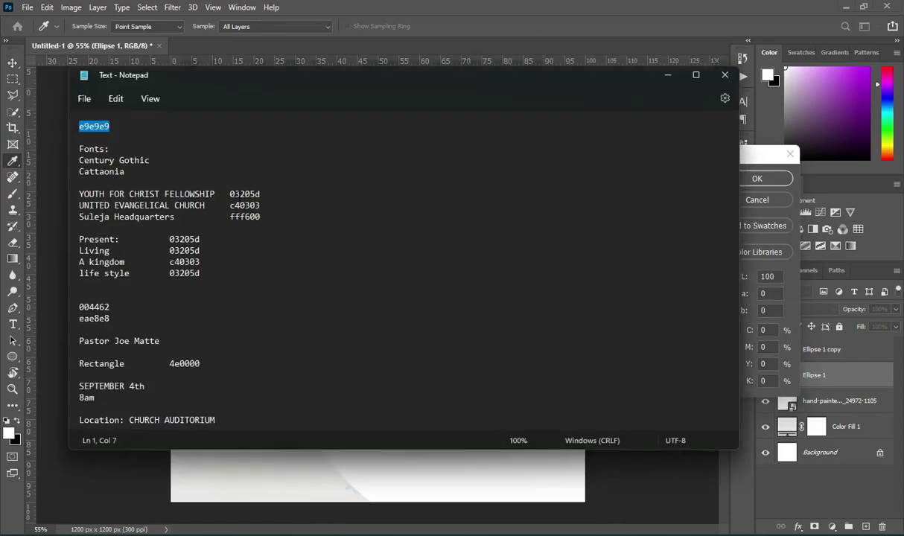
double_click(100, 306)
key("ctrl+c")
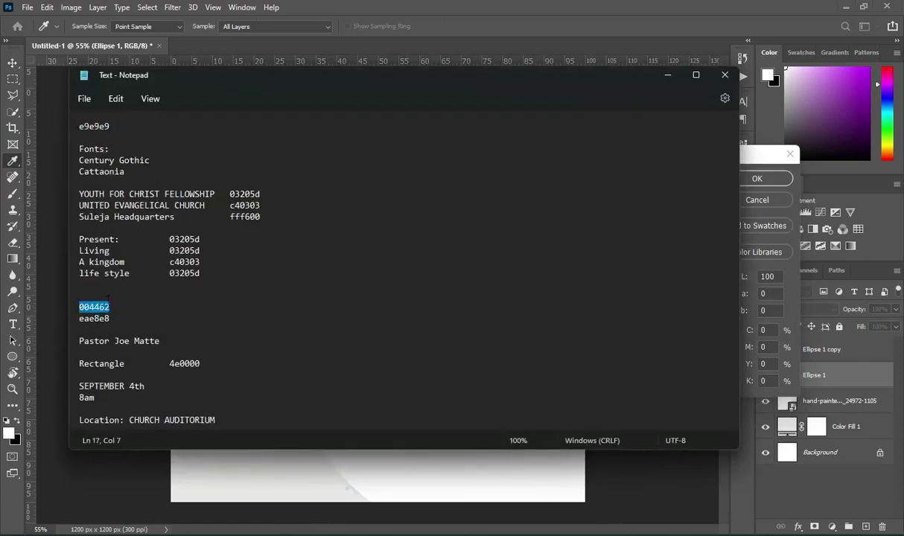
left_click(671, 75)
double_click(697, 383)
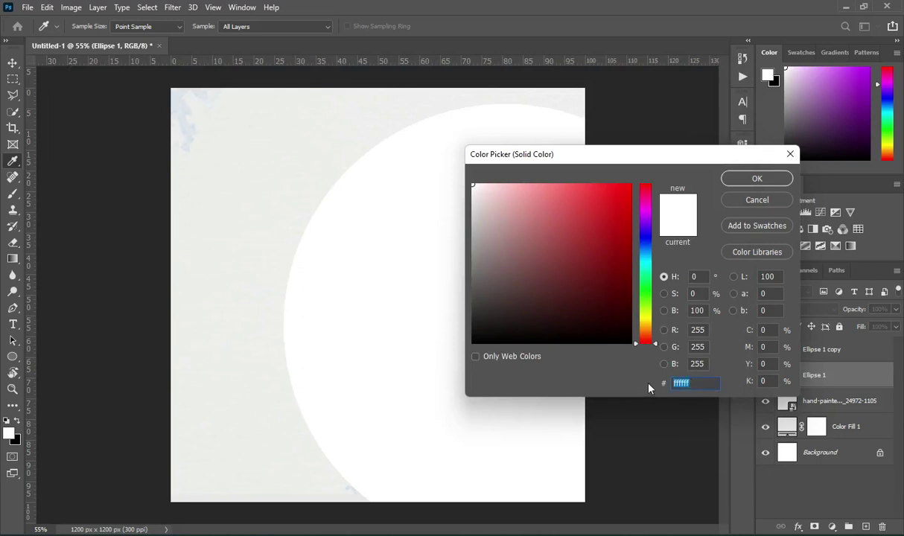
key("ctrl+v")
left_click(758, 179)
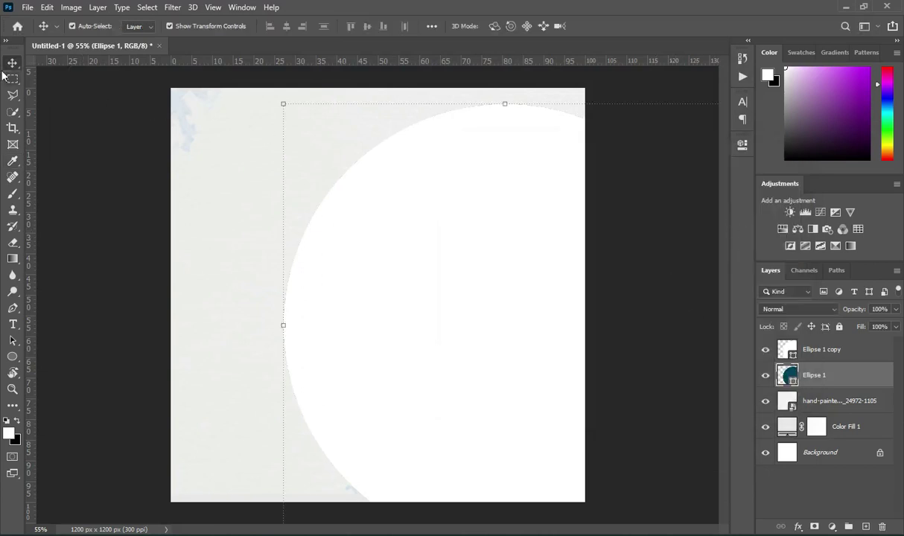
- Scale the Ellipse 1 copy circle to about 89% and position it inside the blue circle, leaving a crescent-like ring
left_click(824, 350)
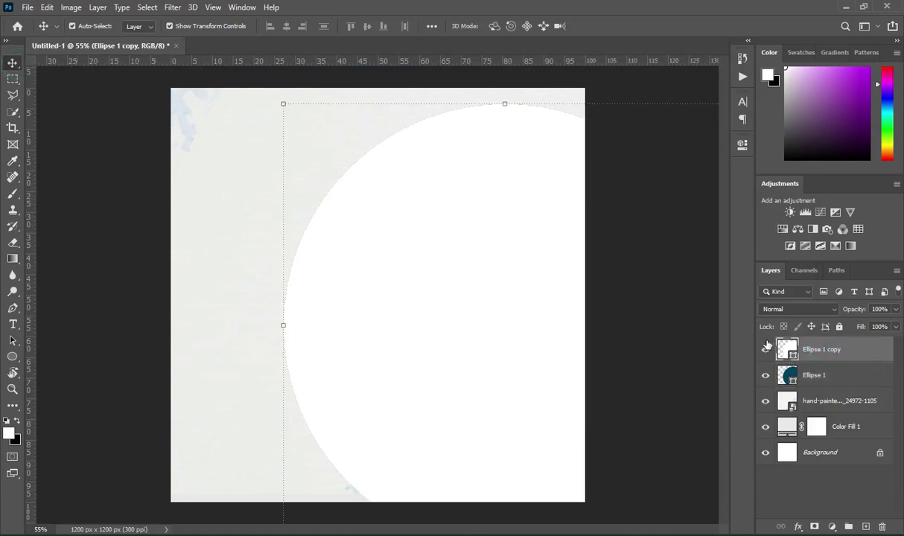
left_click_drag(507, 103, 515, 151)
left_click_drag(503, 240, 515, 233)
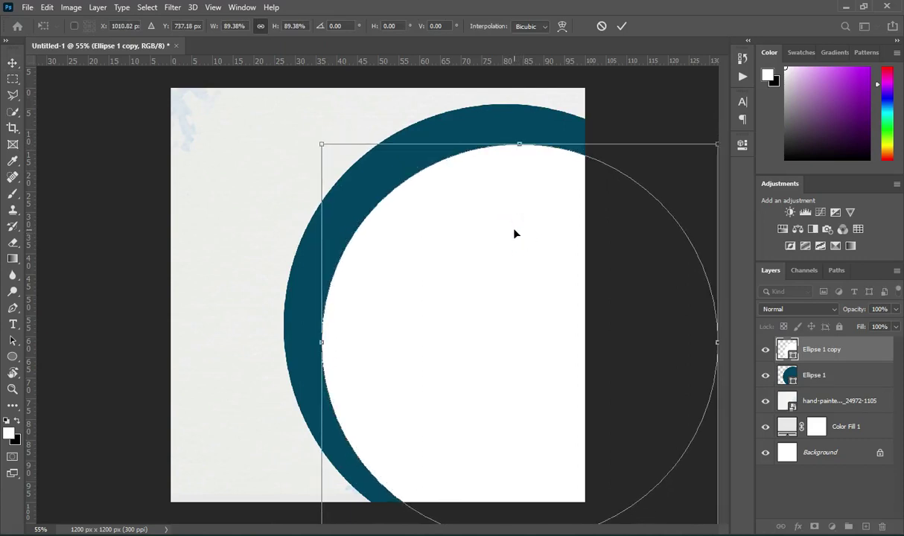
left_click(622, 26)
left_click(604, 163)
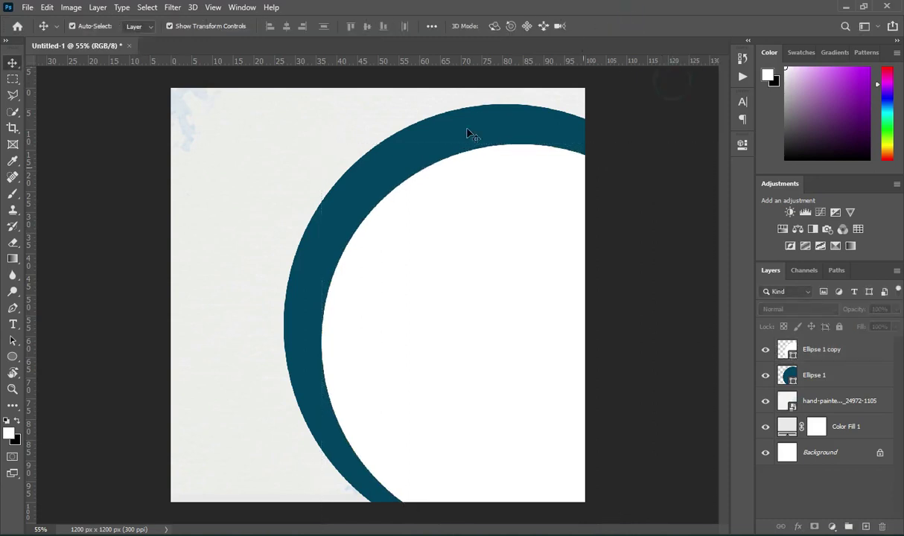
- Load the Ellipse 1 copy outline as a selection and rasterize the Ellipse 1 shape layer for erasing
left_click(414, 345)
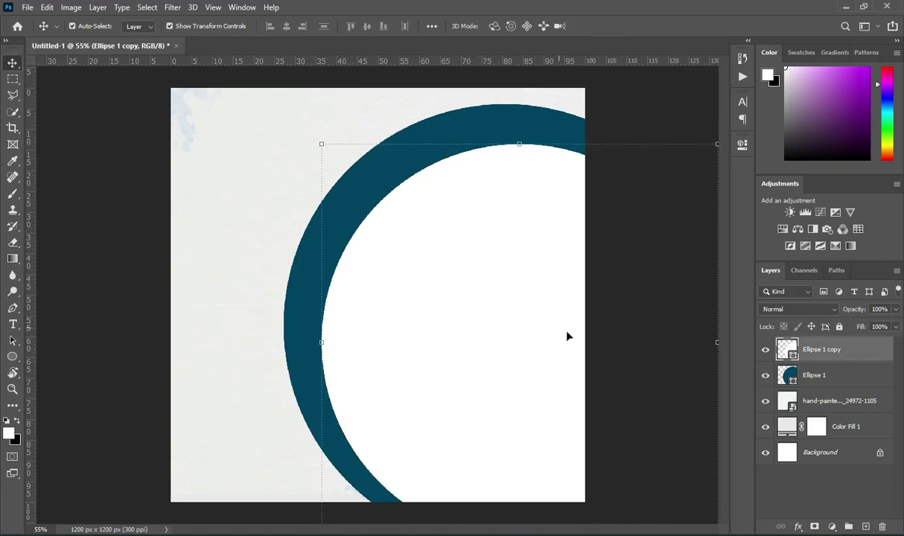
left_click(794, 356, "ctrl")
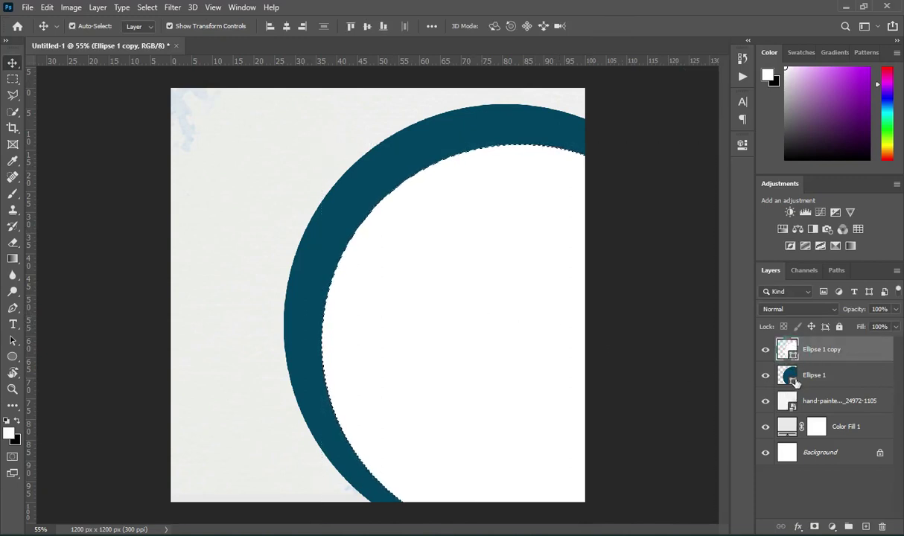
left_click(841, 379)
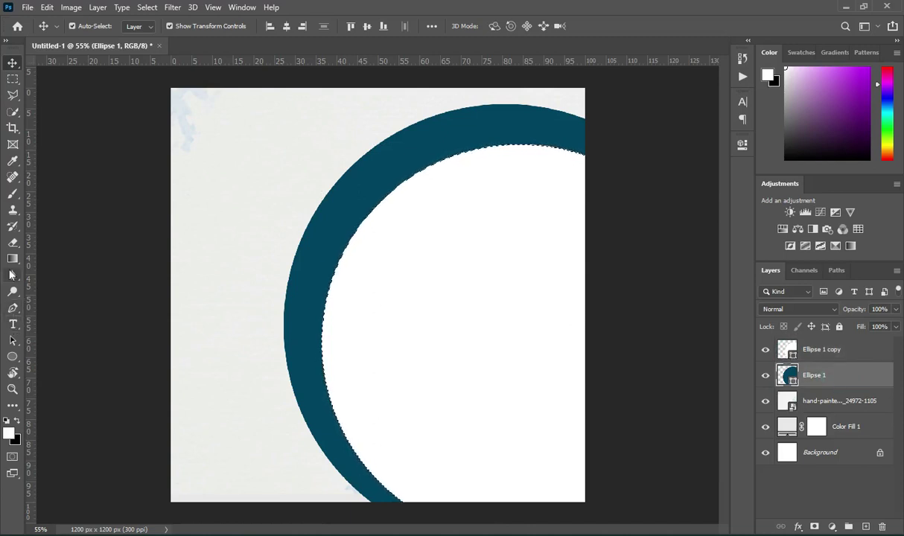
left_click(13, 244)
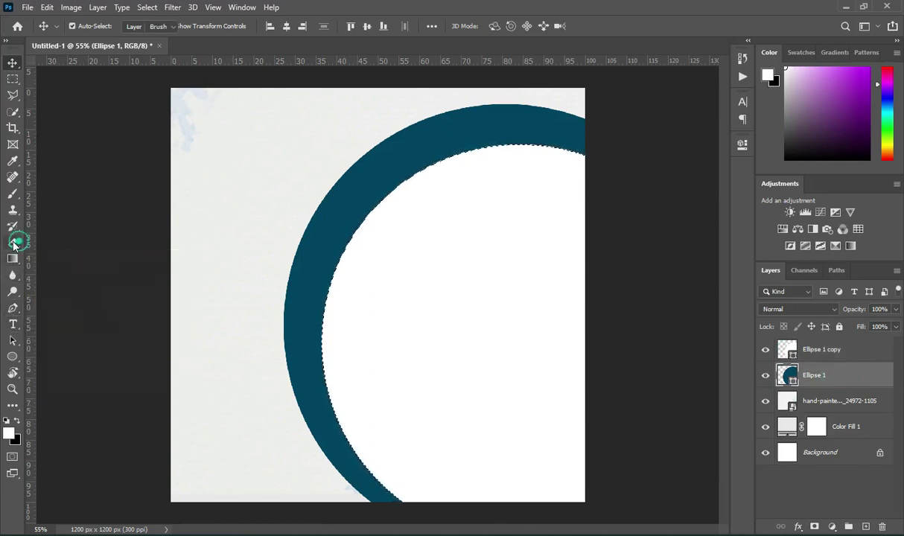
left_click(440, 299)
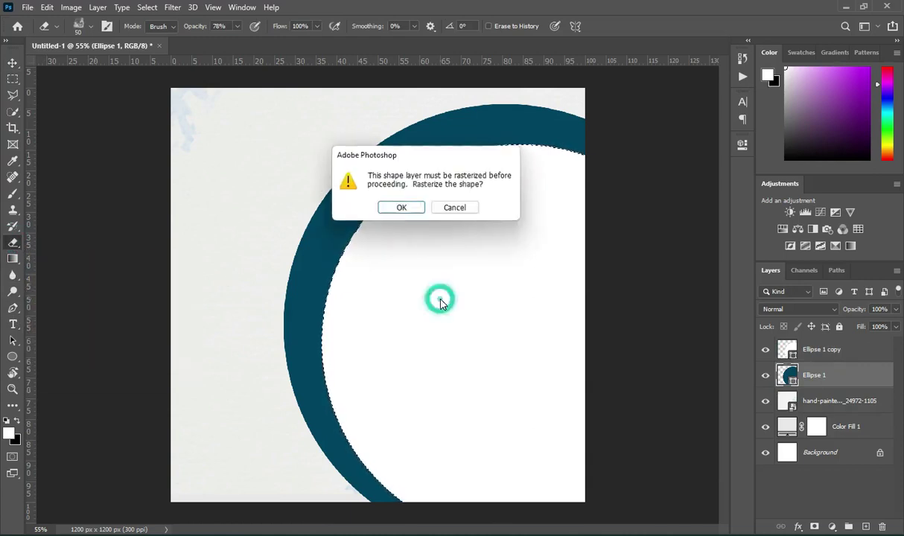
left_click(401, 209)
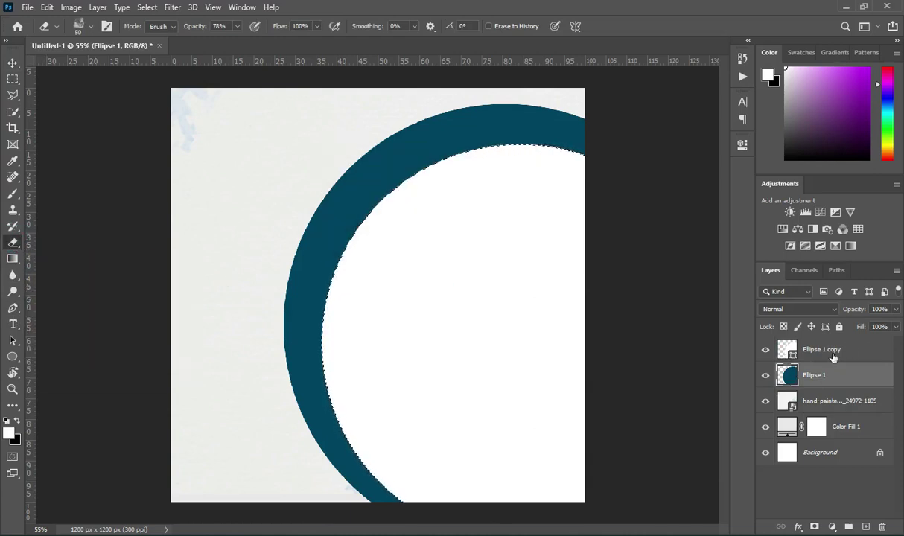
- Paint white inside the selection on Ellipse 1 with a 417 px soft brush at 0% hardness, and hide Ellipse 1 copy
left_click(90, 27)
left_click(26, 121)
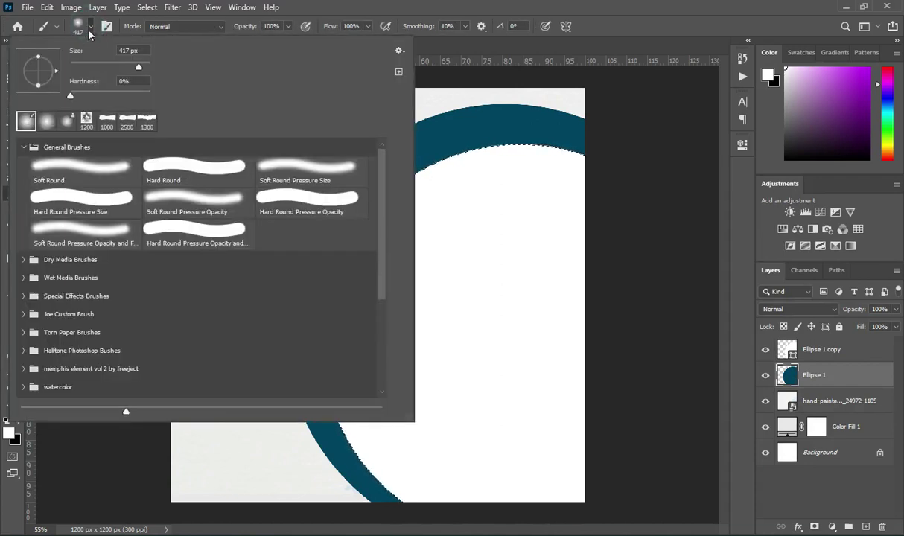
left_click(90, 27)
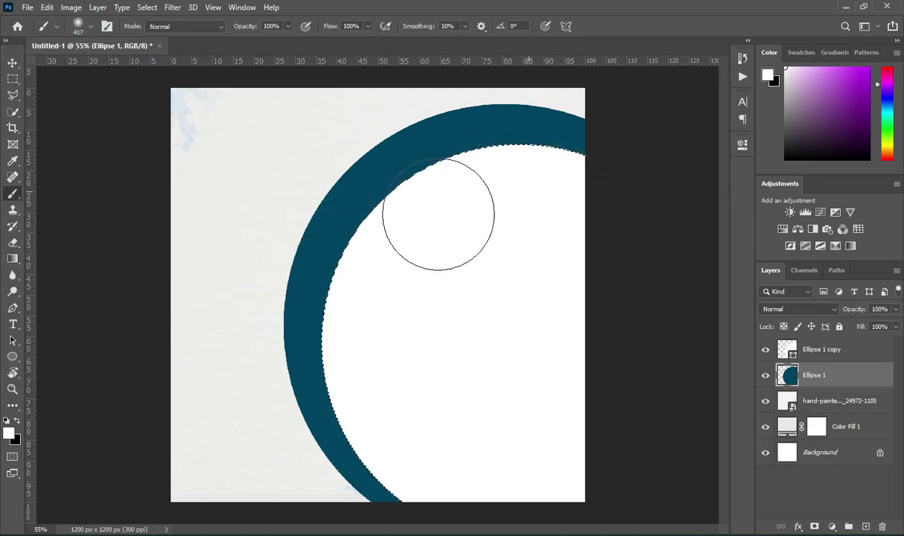
mouse_move(376, 381)
left_mouse_down()
mouse_move(549, 461)
mouse_move(414, 460)
left_mouse_up()
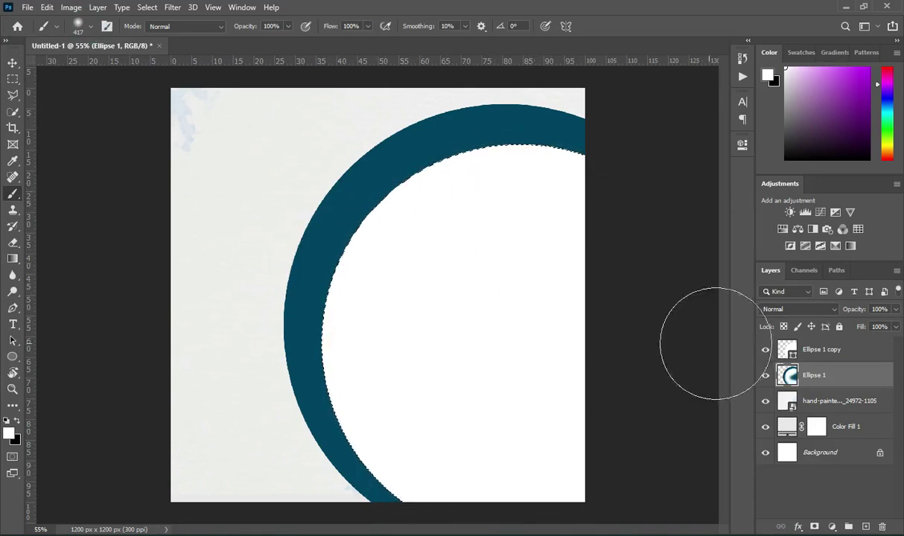
left_click(765, 352)
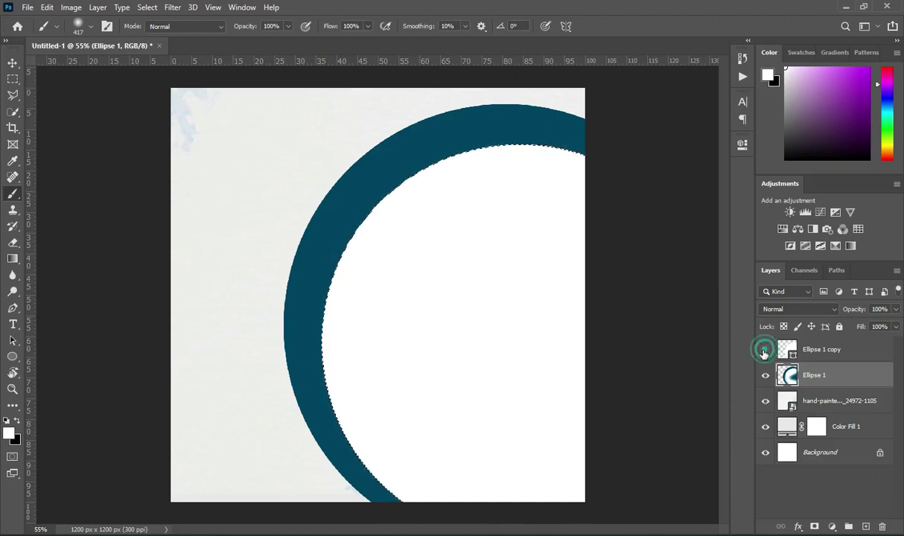
left_click(509, 202)
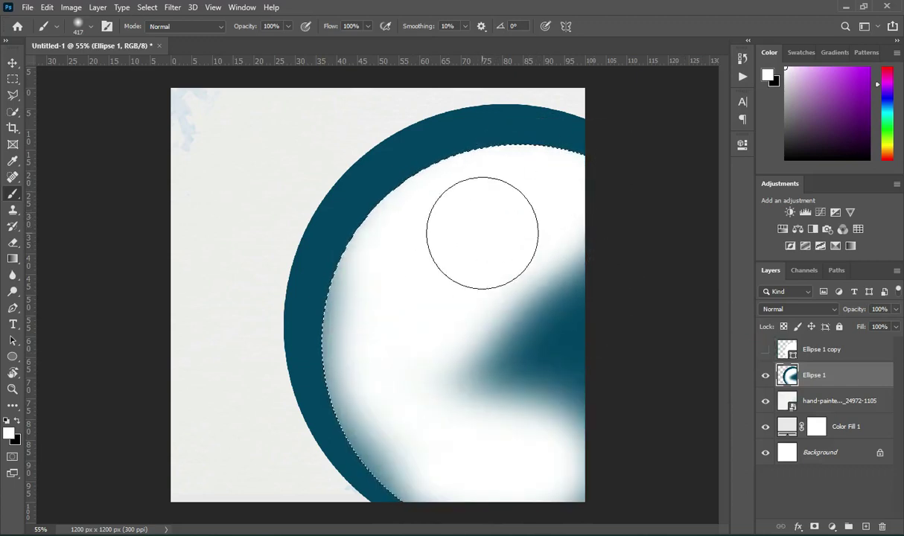
left_click_drag(521, 361, 453, 408)
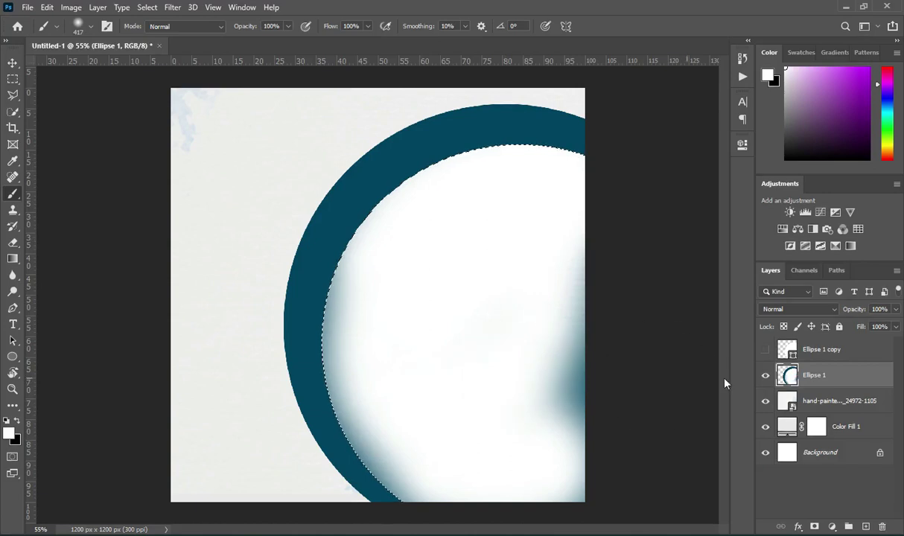
- Finish painting the selected circle interior on Ellipse 1 white with Ellipse 1 copy hidden, and clear the selection
left_click(765, 350)
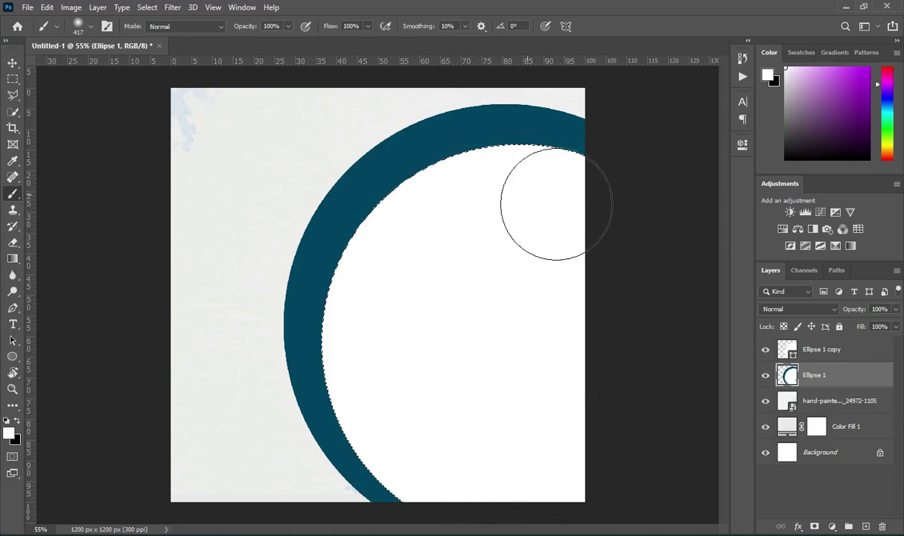
left_click(767, 350)
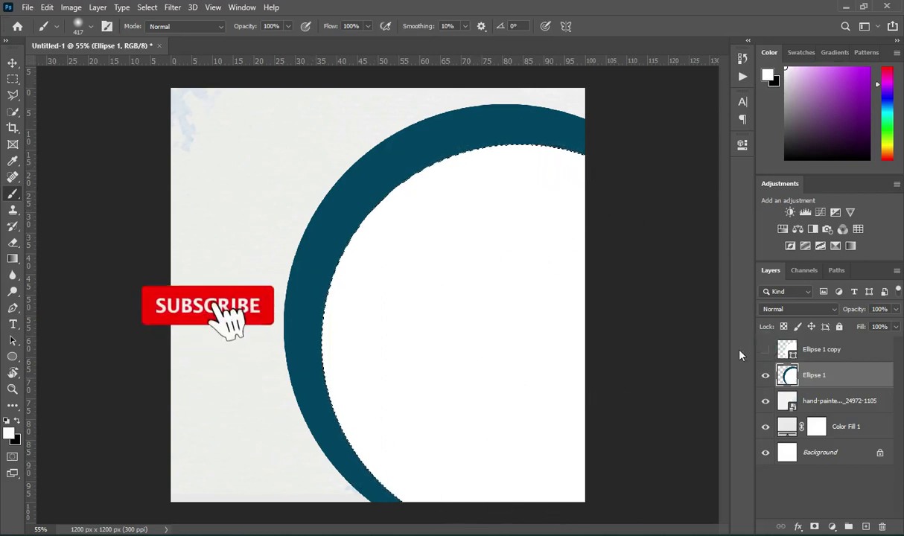
key("v")
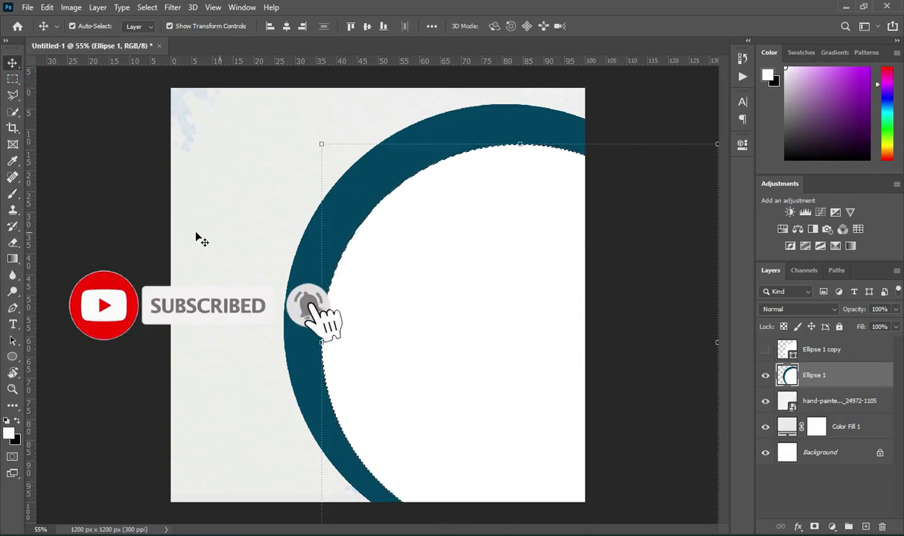
left_click(111, 225)
left_click(414, 266)
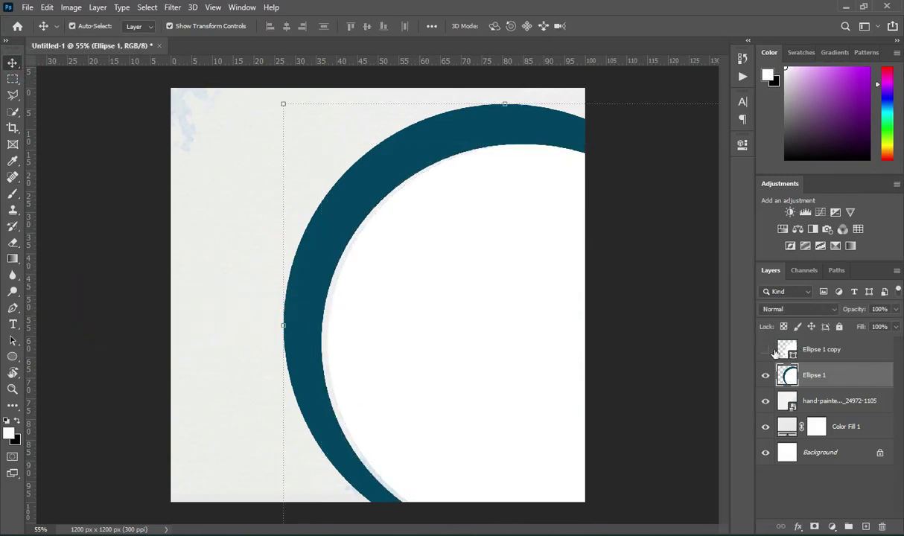
- Reduce the opacity of the Ellipse 1 layer to 16%
left_click(805, 351)
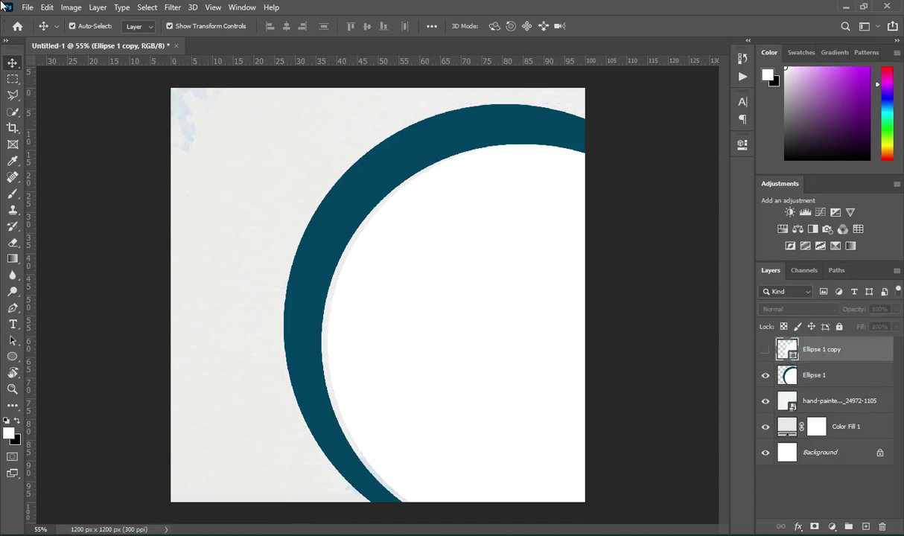
left_click(331, 237)
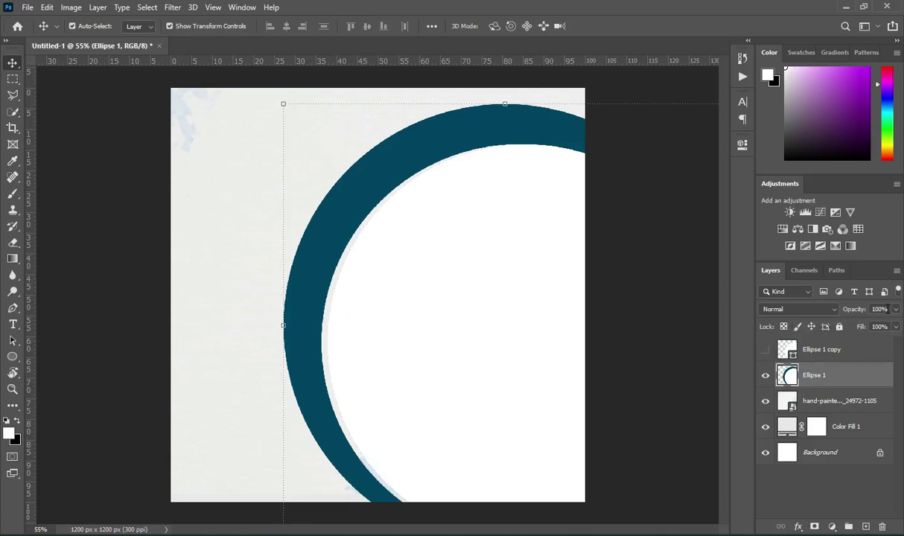
left_click(879, 309)
type("16")
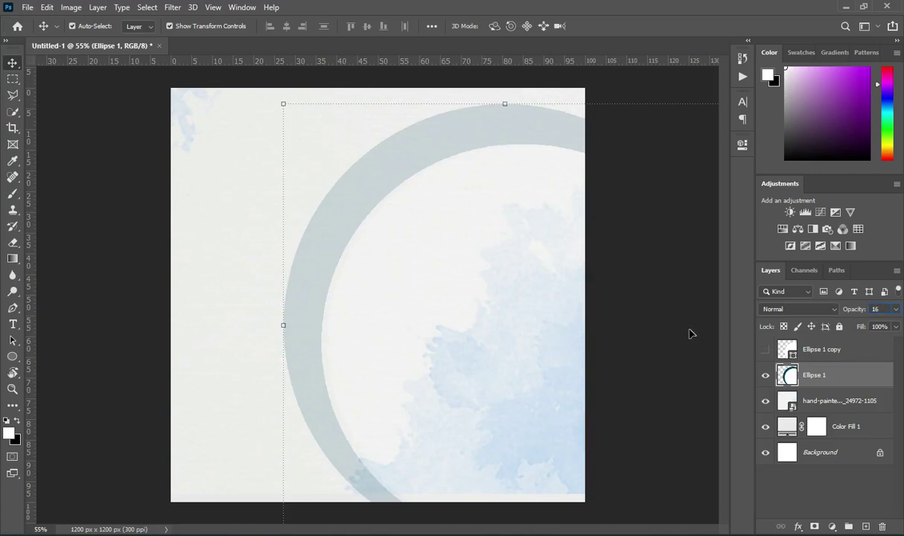
left_click(458, 301)
scroll(452, 302, "up", 1)
scroll(452, 302, "down", 1)
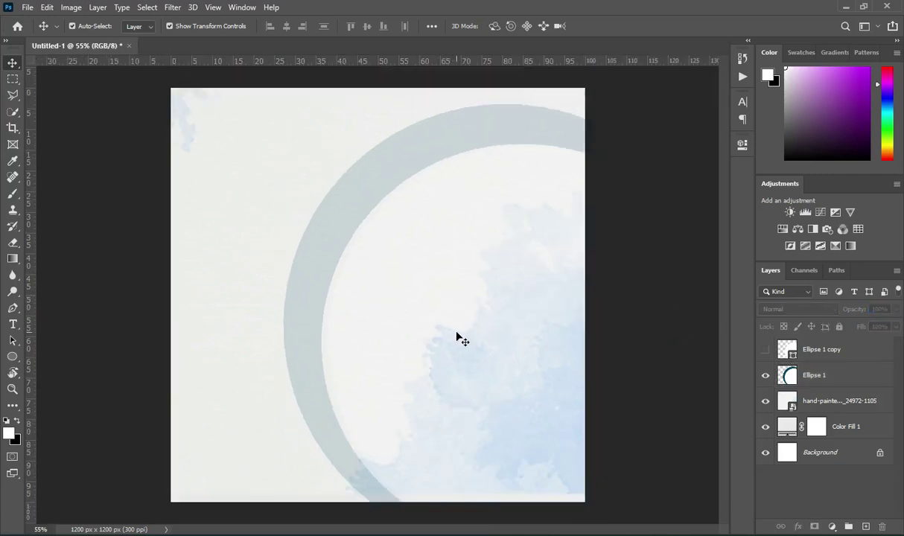
left_click(490, 355)
- Place the church-service photo above Ellipse 1 copy, scaled to about 63% and covering the upper part of the canvas
left_click(822, 349)
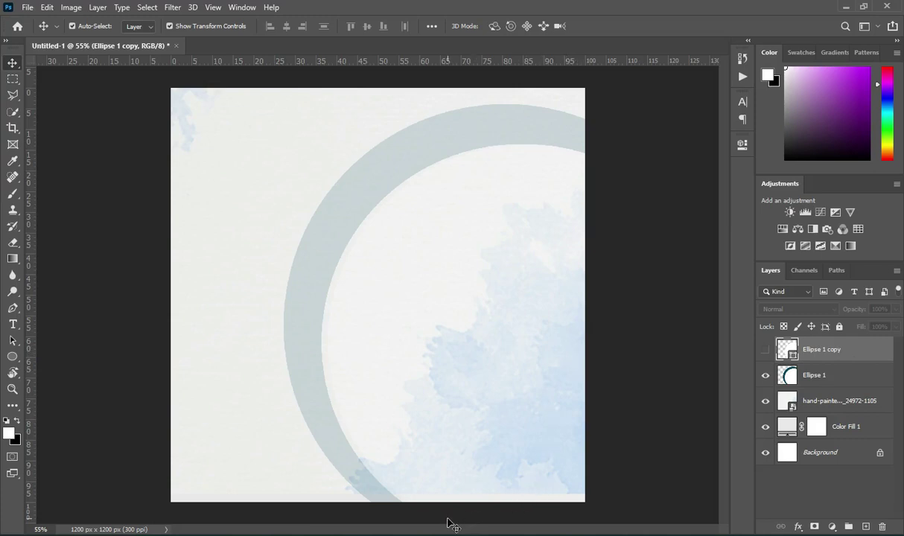
key("alt+Tab")
left_click_drag(213, 216, 312, 488)
left_click_drag(380, 348, 359, 480)
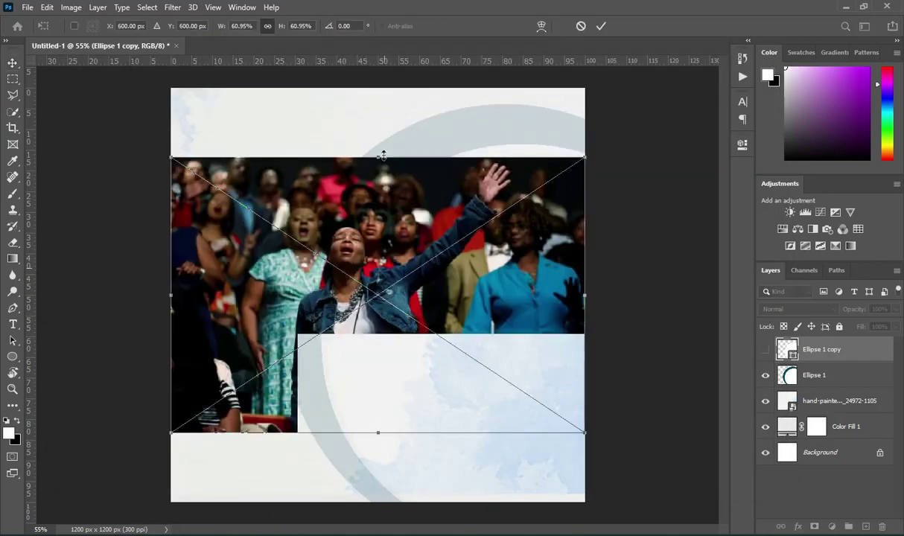
left_click_drag(376, 186, 380, 105)
mouse_move(372, 355)
left_mouse_down()
mouse_move(379, 383)
mouse_move(379, 367)
left_mouse_up()
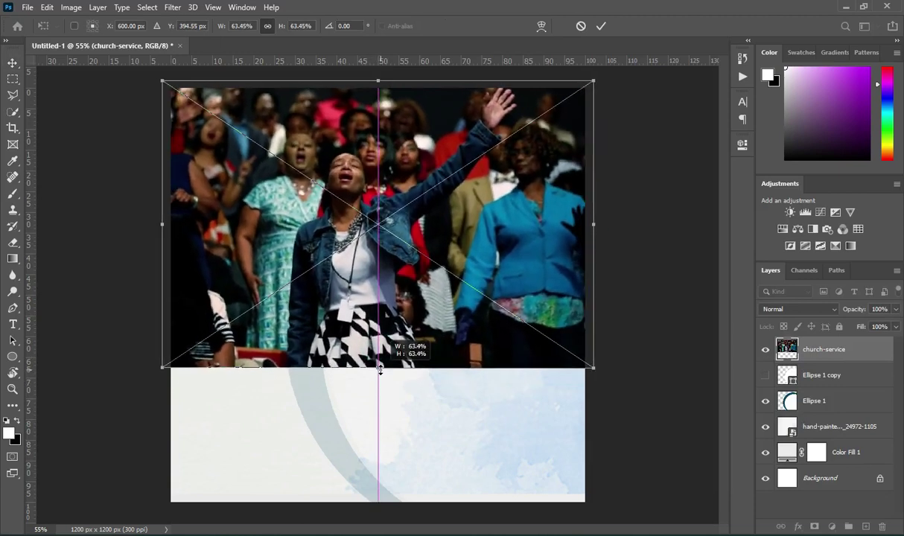
left_click(600, 26)
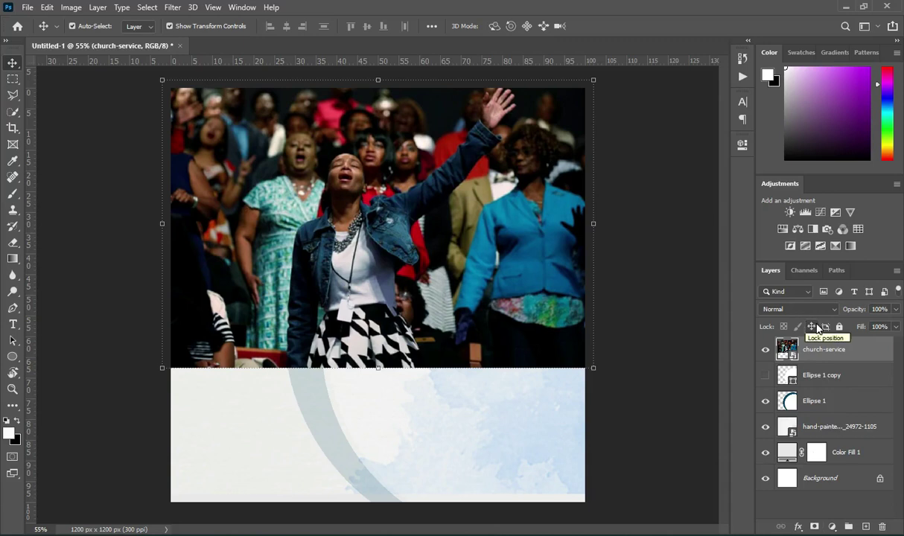
- Set the blend mode of the church-service layer to Overlay
left_click(778, 309)
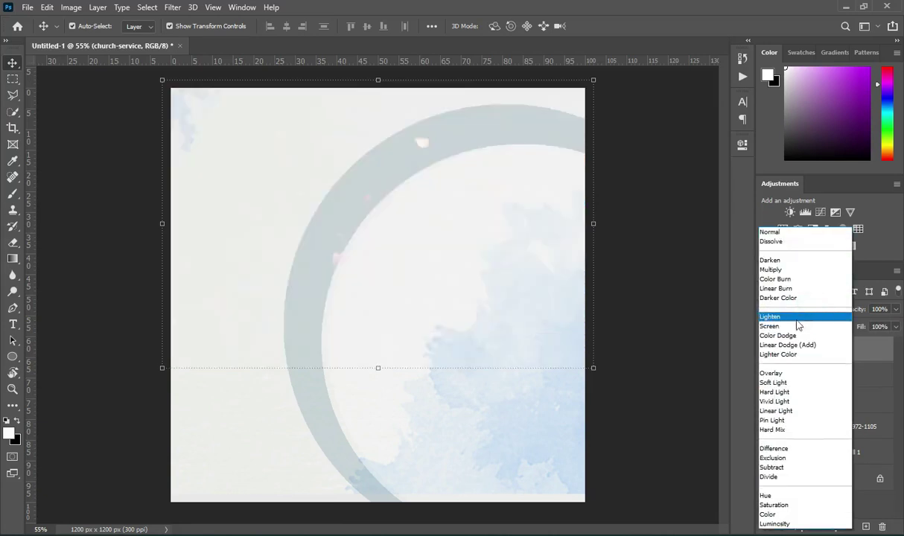
left_click(775, 375)
left_click(669, 307)
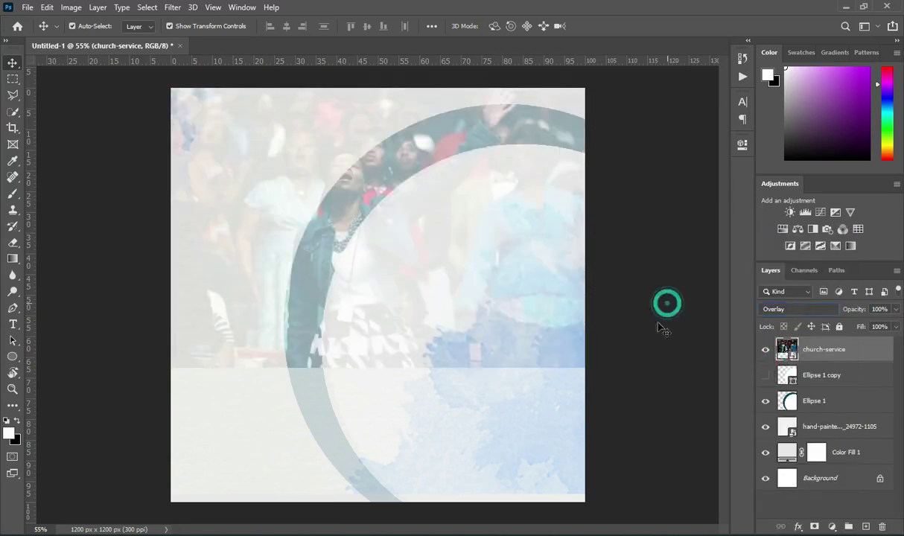
- Add a layer mask to the church-service photo and fade out its lower edge with a black-to-transparent linear gradient
left_click(833, 352)
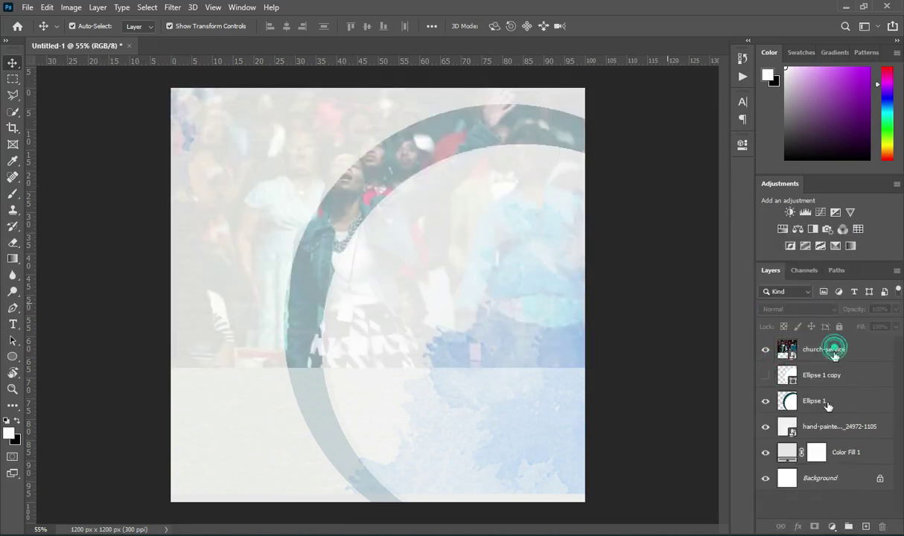
left_click(814, 527)
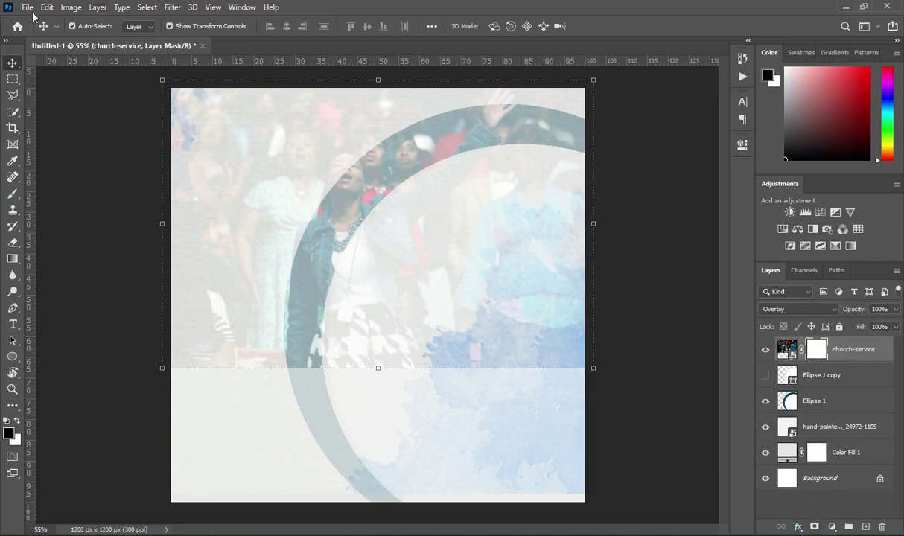
left_click(13, 259)
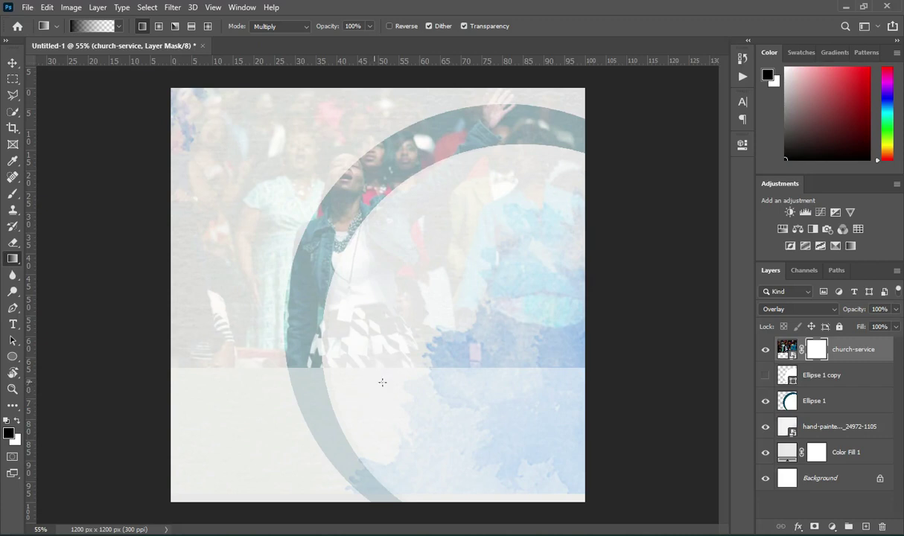
left_click_drag(377, 390, 375, 317)
left_click(13, 63)
left_click(60, 162)
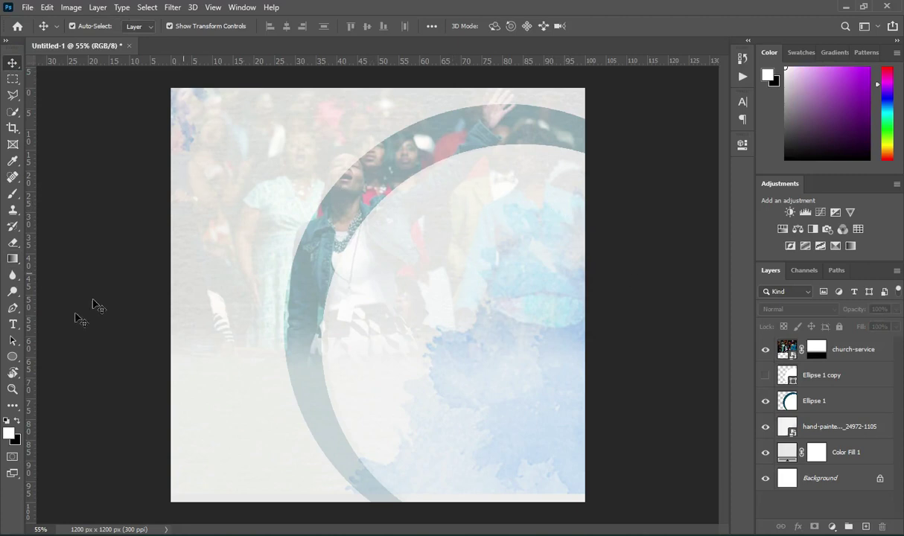
- Group the layers from church-service down to Color Fill 1 and name the group Baackground
left_click(864, 361)
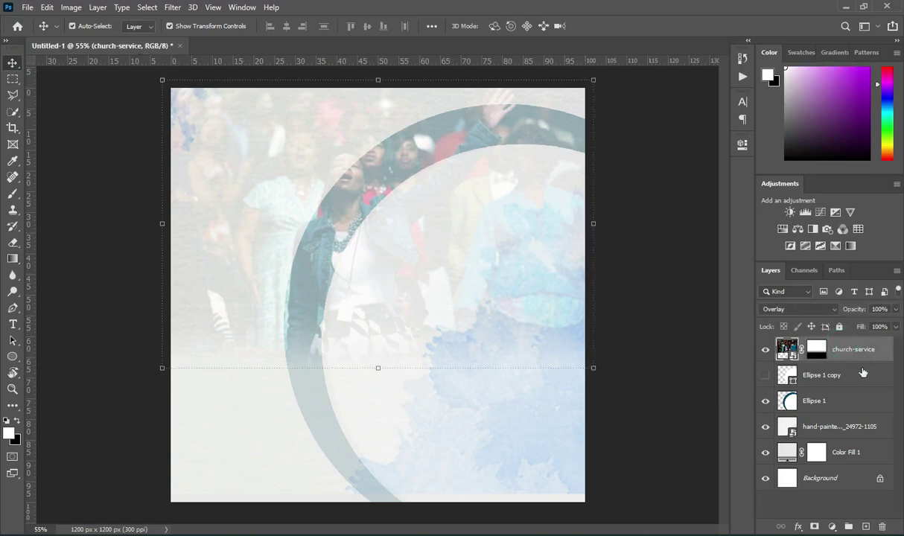
left_click(844, 451, "shift")
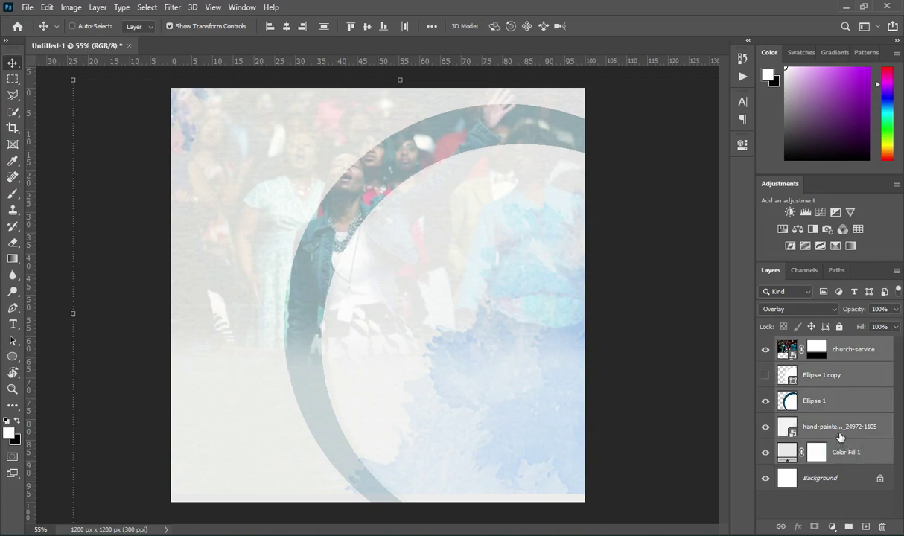
key("ctrl+g")
double_click(814, 345)
type("Baackground")
key("Return")
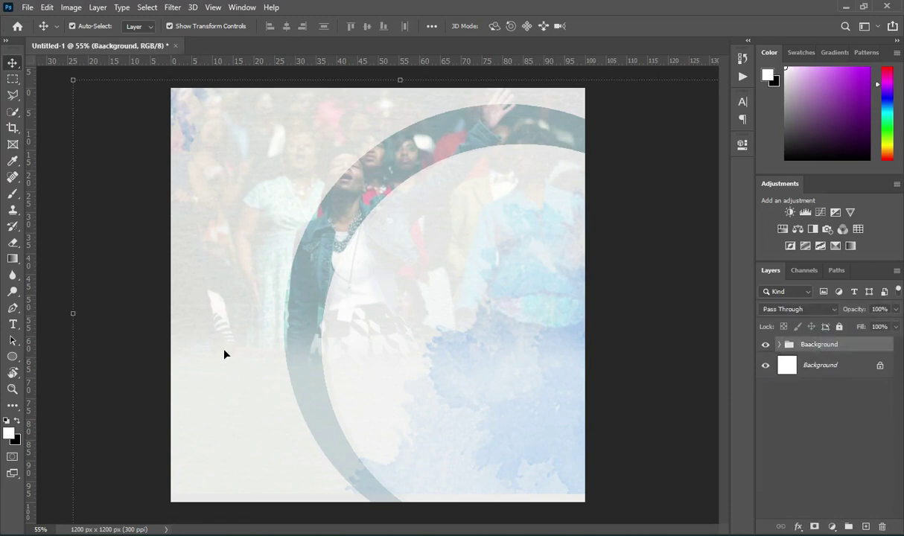
- Draw a circle shape about 618 px wide and position it over the lower-left corner of the canvas
left_click(14, 359)
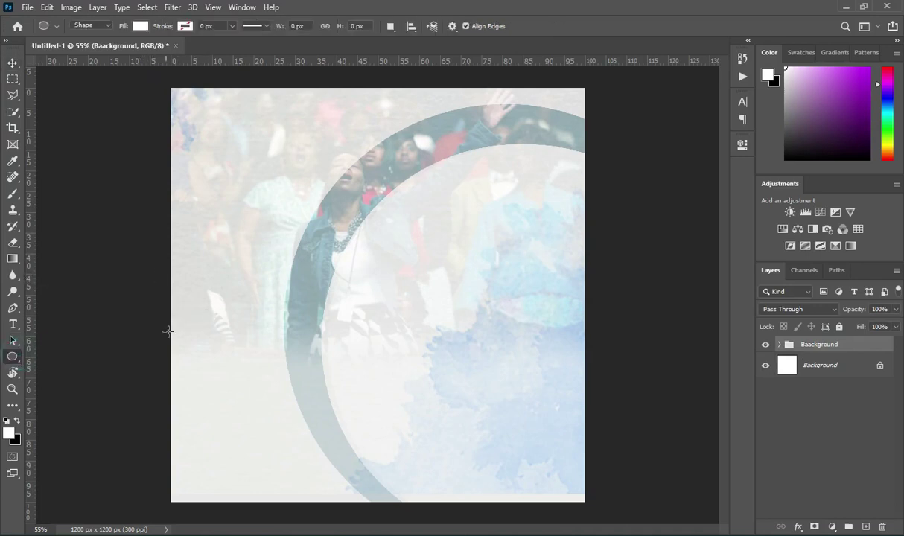
left_click_drag(161, 337, 373, 519)
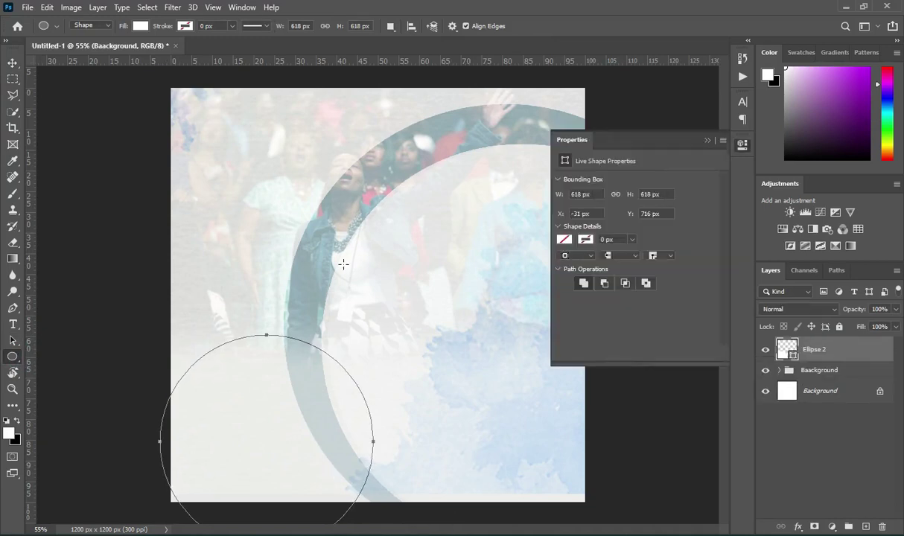
key("v")
left_click_drag(237, 451, 228, 432)
key("ctrl+minus")
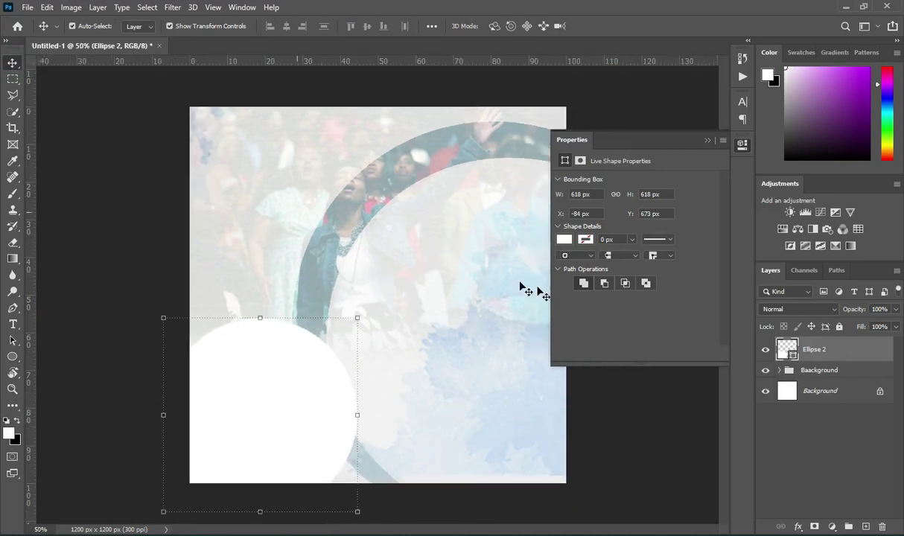
- Fill the Ellipse 2 circle with the dark blue 004462, checking the hex code against the notes
key("alt+Tab")
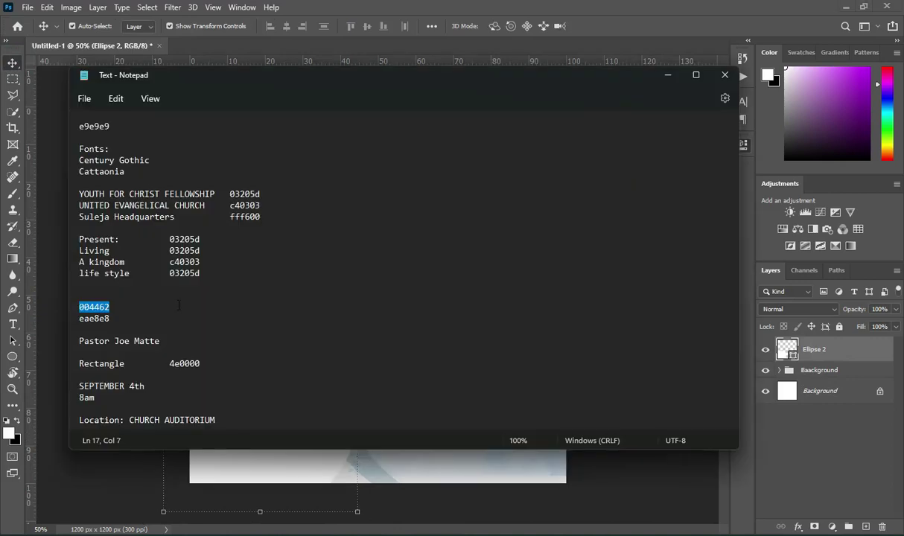
left_click(673, 70)
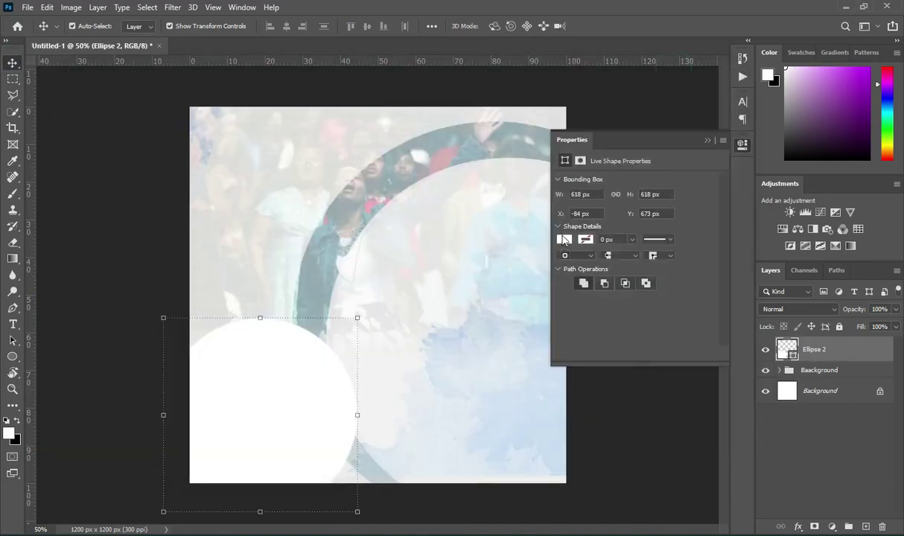
left_click(564, 239)
left_click(566, 306)
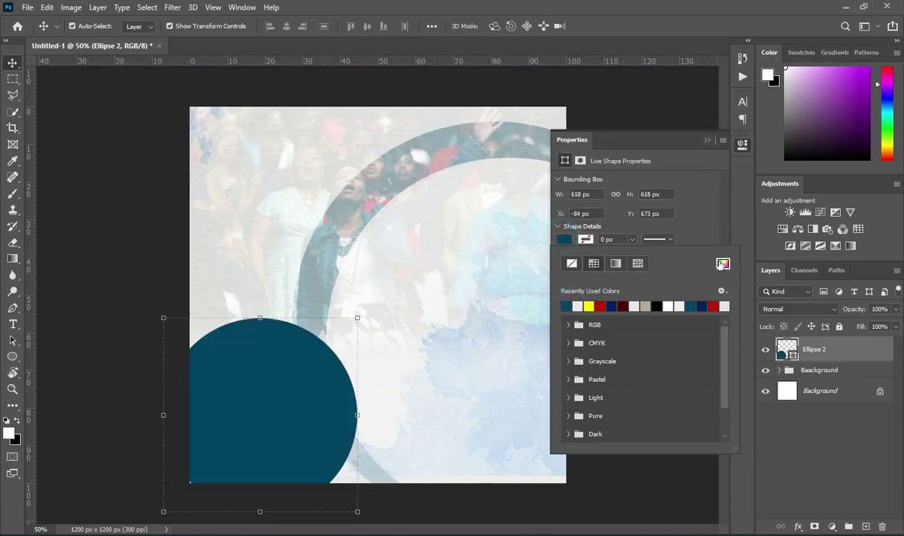
left_click(723, 264)
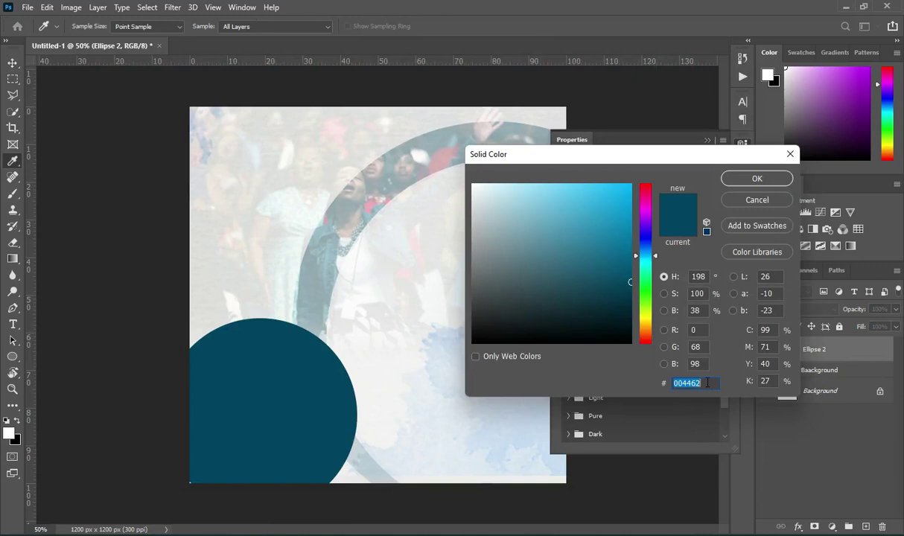
left_click(768, 179)
left_click(704, 169)
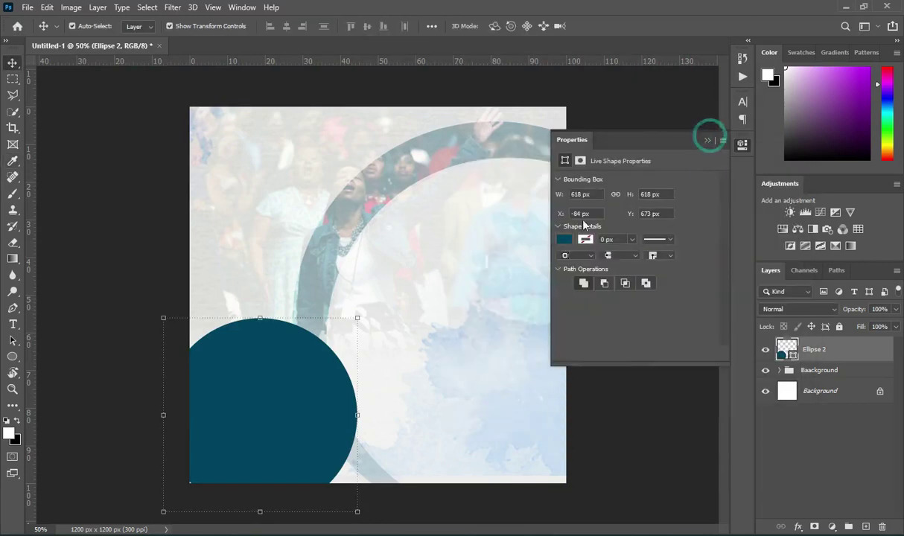
left_click(707, 140)
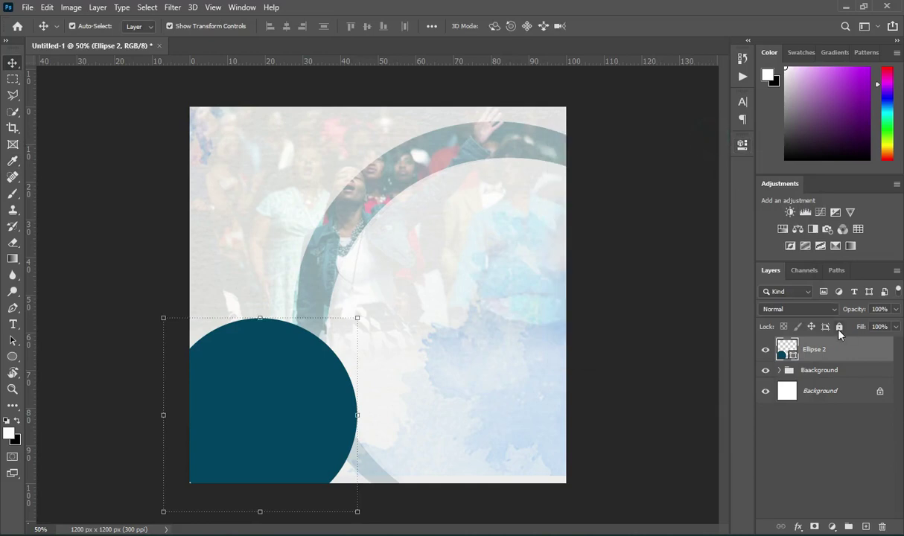
- Duplicate the Ellipse 2 circle and scale the copy to about 95%, placing it inside the original
key("ctrl+j")
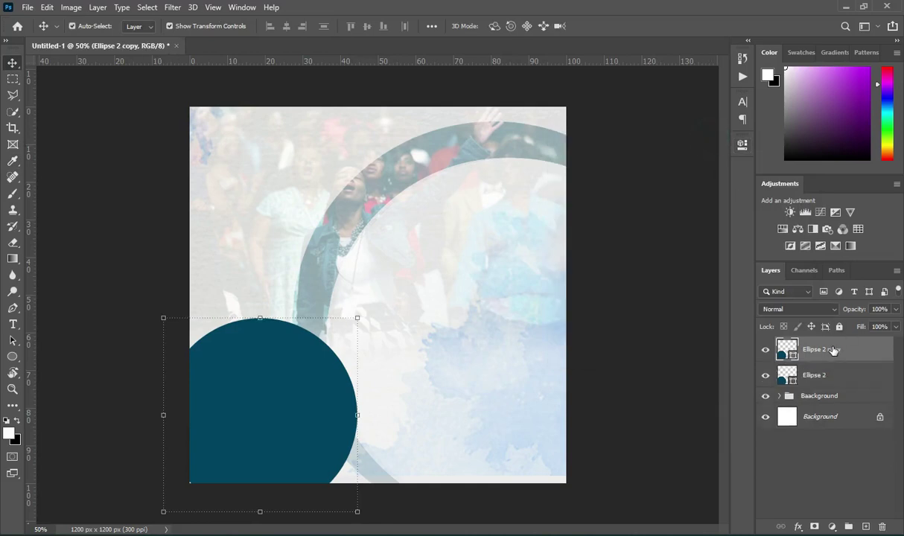
left_click_drag(355, 318, 348, 328)
left_click_drag(264, 378, 275, 391)
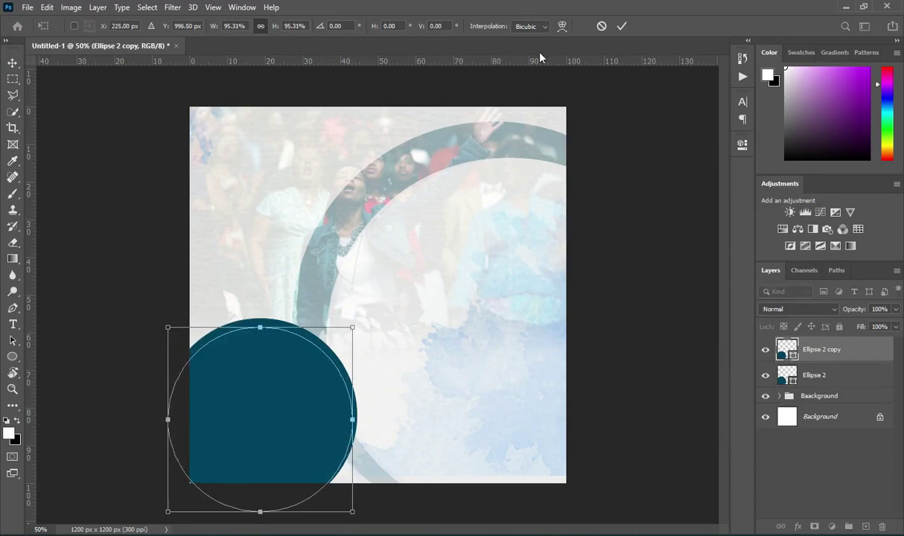
left_click(622, 26)
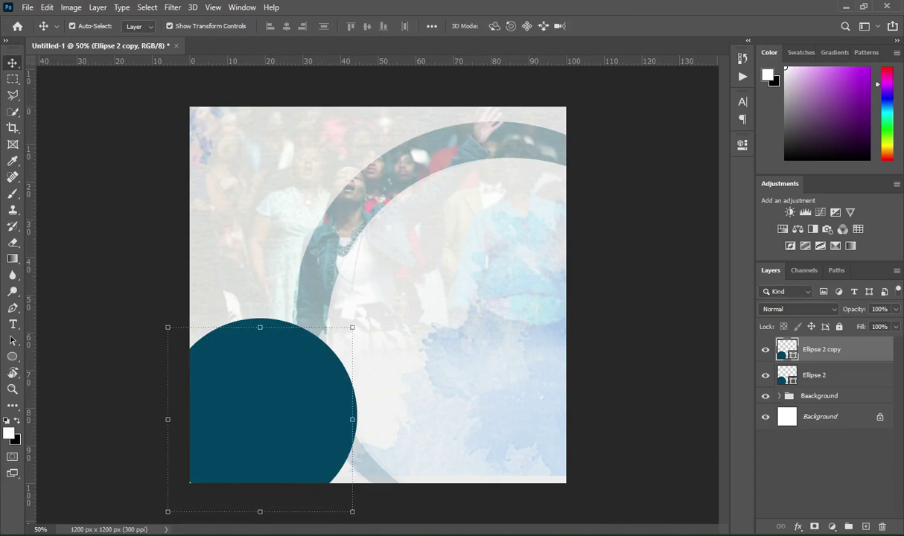
- Fill the Ellipse 2 copy circle with the light grey eae8e8 from the notes and shift it slightly down inside the dark circle
left_click(597, 531)
double_click(113, 319)
key("ctrl+c")
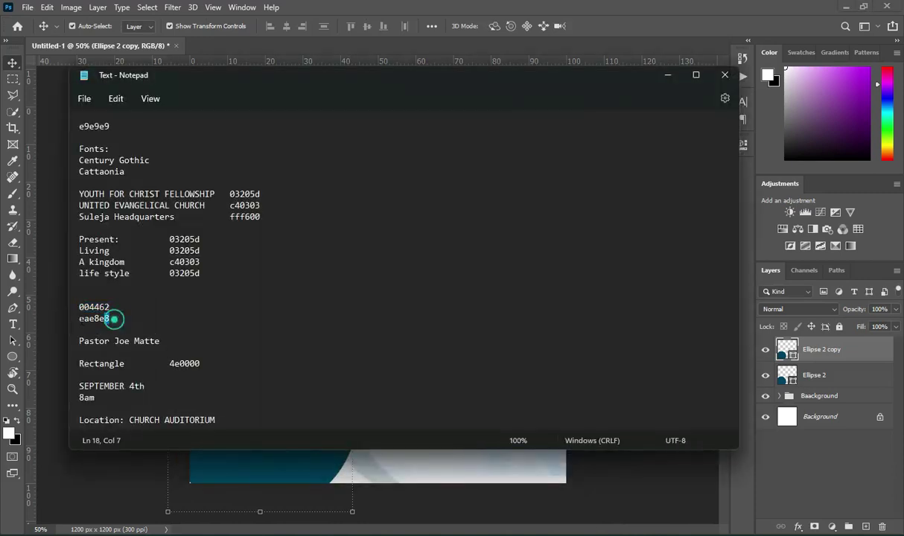
left_click(665, 79)
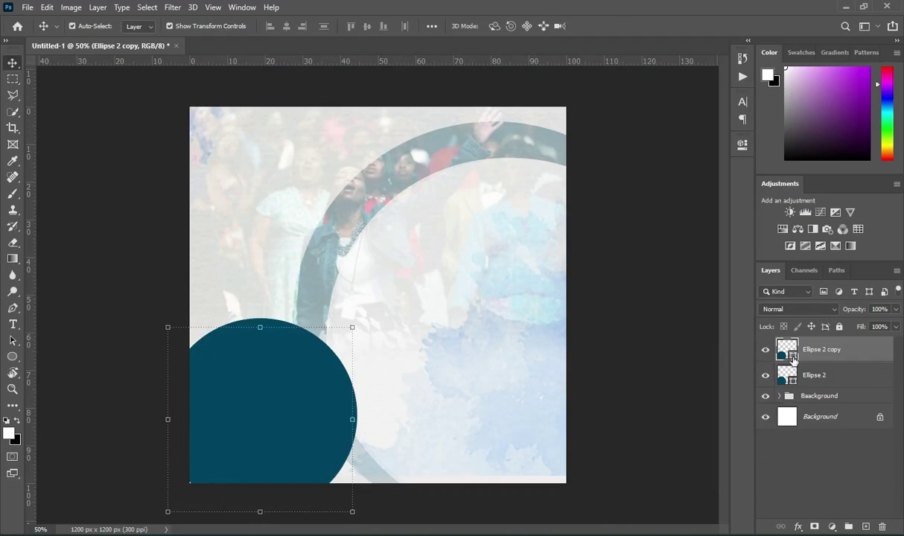
double_click(788, 350)
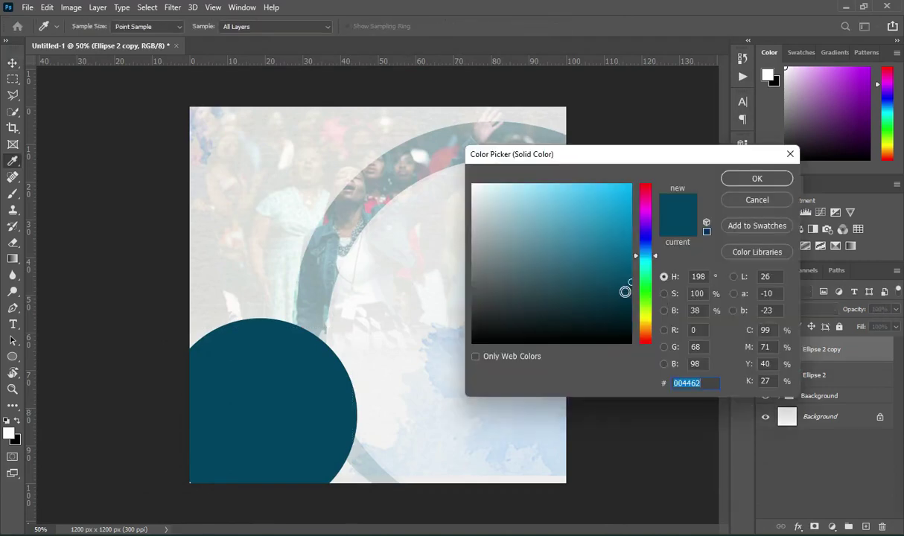
key("ctrl+v")
left_click(757, 181)
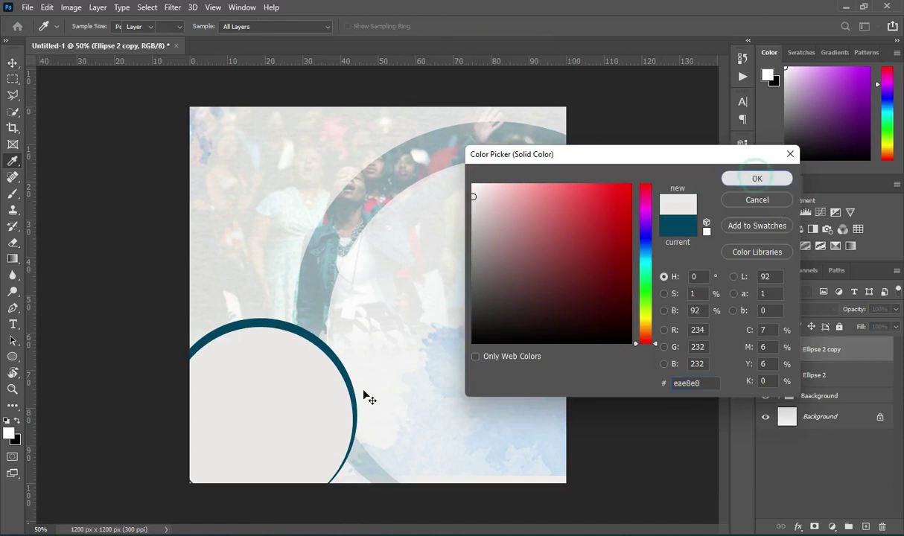
key("v")
left_click_drag(304, 412, 305, 418)
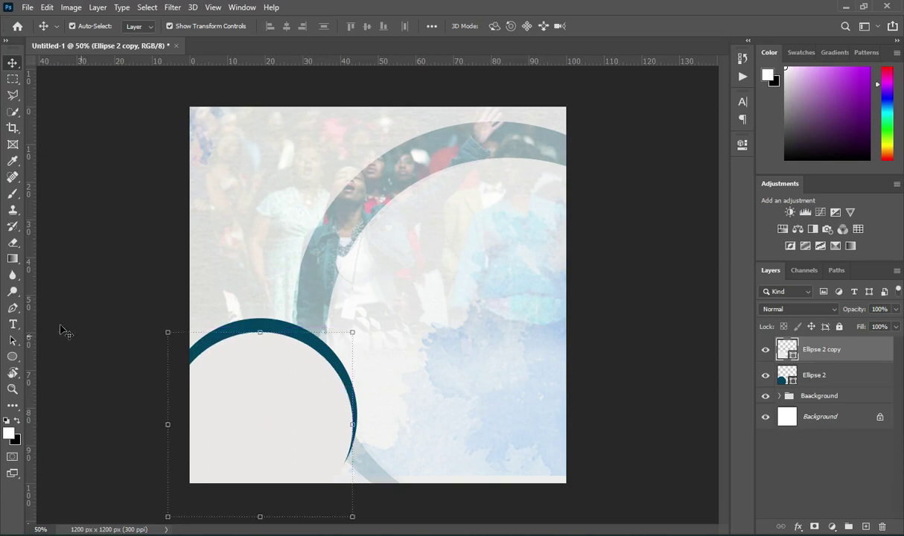
- Select the Ellipse 2 and Ellipse 2 copy layers and nudge both circles together about 30 px to the left
left_click(713, 386)
left_click(830, 373)
left_click(823, 348, "shift")
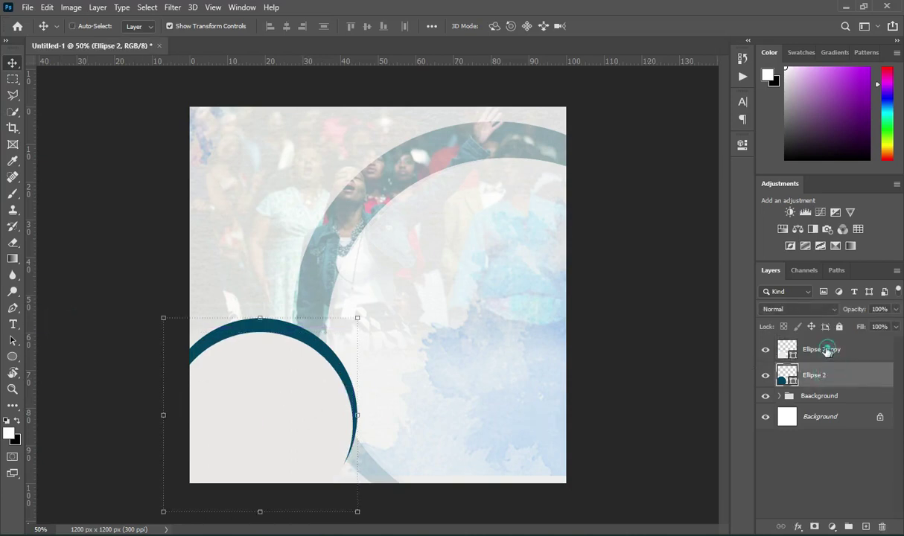
key("Left")
key("Left")
key("Left")
key("Left")
key("Left")
key("Left")
key("Left")
key("Left")
key("Left")
key("Left")
key("Left")
key("Left")
key("Left")
key("Left")
key("Left")
key("Left")
key("Left")
key("Left")
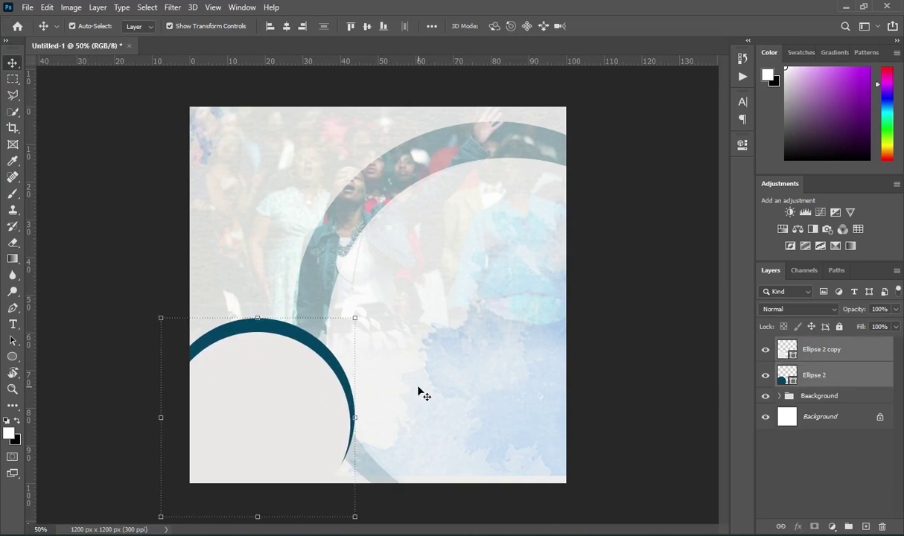
key("Left")
key("Left")
key("Left")
key("Left")
key("Left")
key("Left")
key("Left")
key("Left")
key("Left")
key("Left")
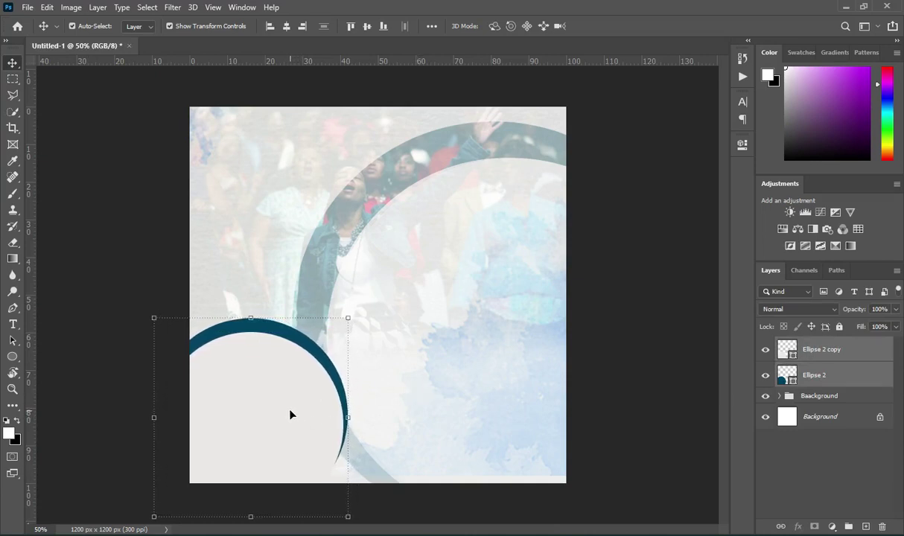
key("ctrl+t")
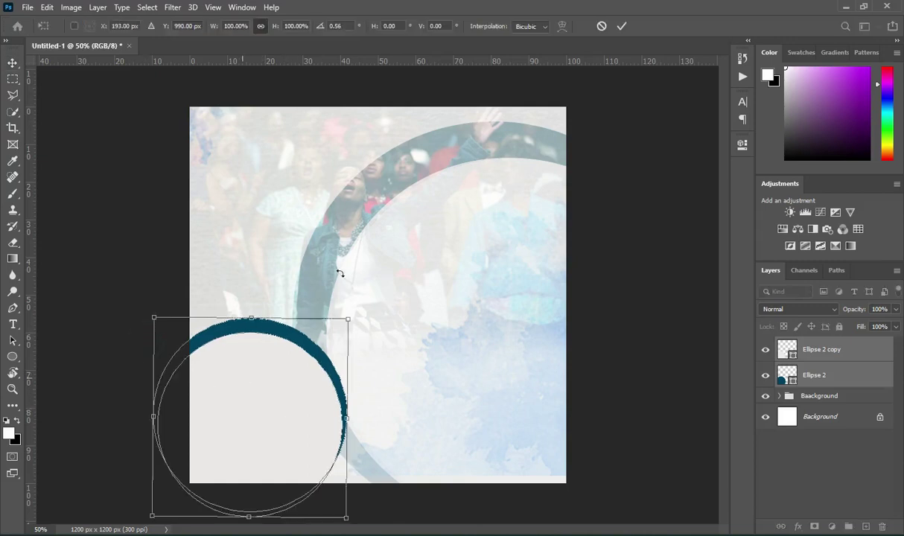
left_click(622, 26)
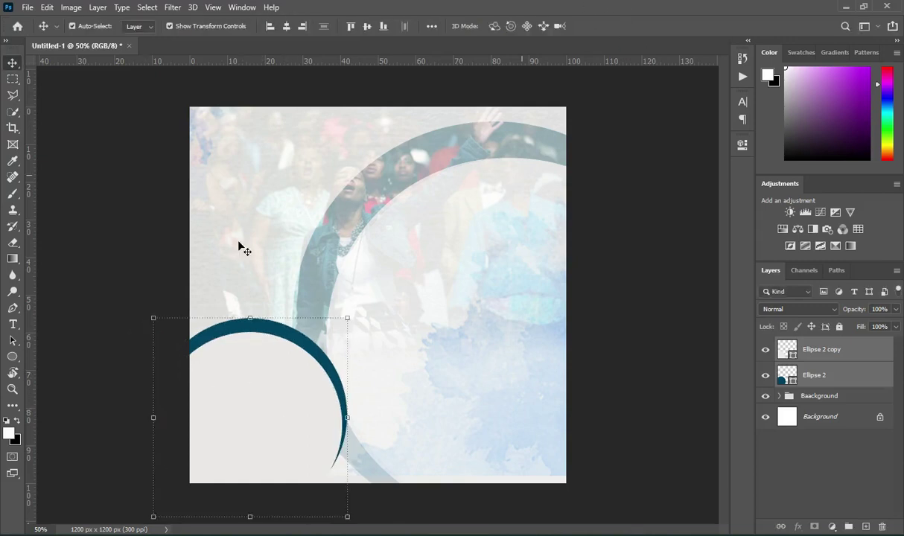
- Move the light grey inner circle slightly up to thin the dark ring around its upper edge
left_click_drag(248, 386, 248, 384)
left_click(75, 318)
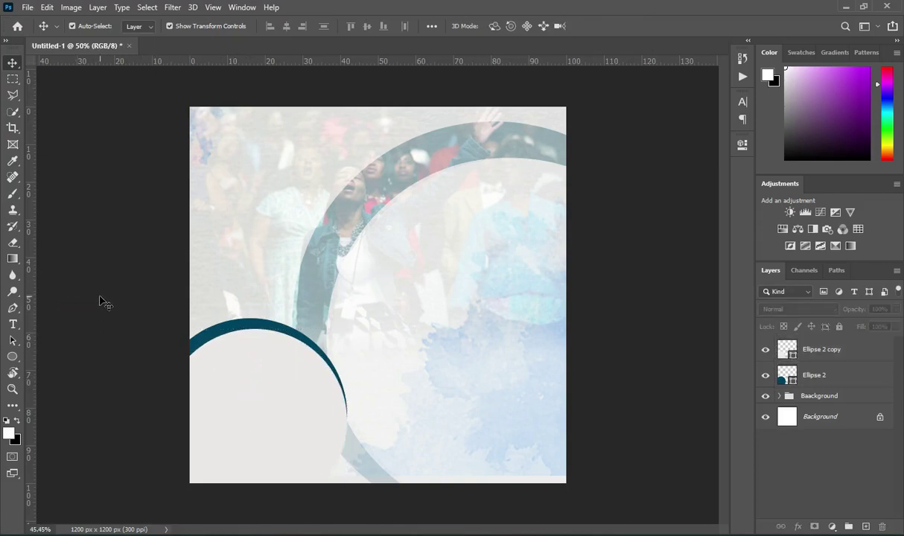
key("Return")
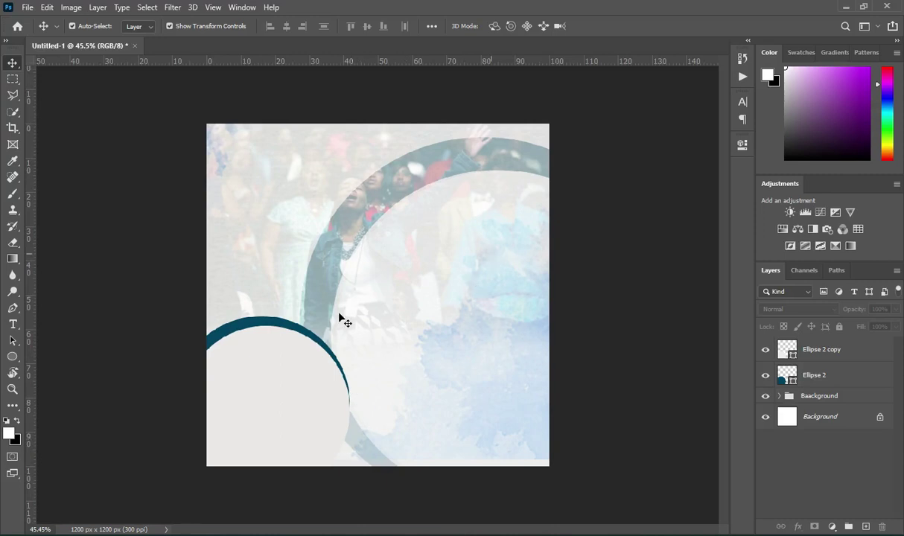
- Lower the opacity of the dark blue Ellipse 2 circle to 16%
key("ctrl+plus")
left_click(262, 322)
left_click(881, 309)
type("16")
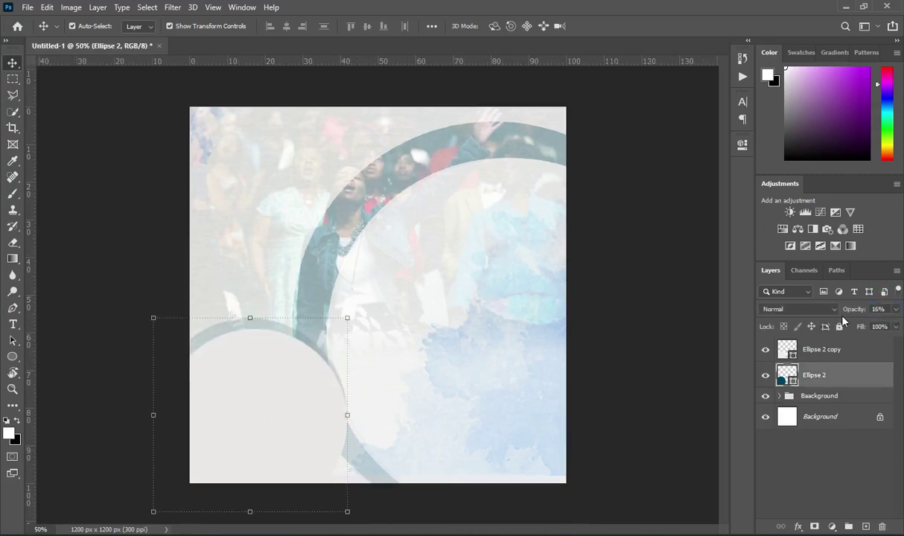
left_click(90, 218)
key("ctrl+minus")
key("ctrl+plus")
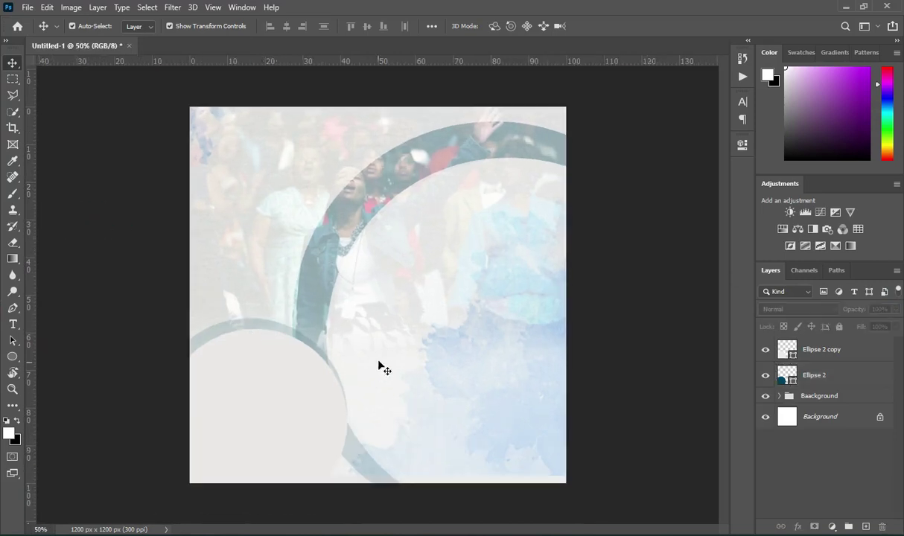
- Group the Ellipse 2 and Ellipse 2 copy layers and name the group Pastor
left_click(838, 376)
left_click(808, 351, "ctrl")
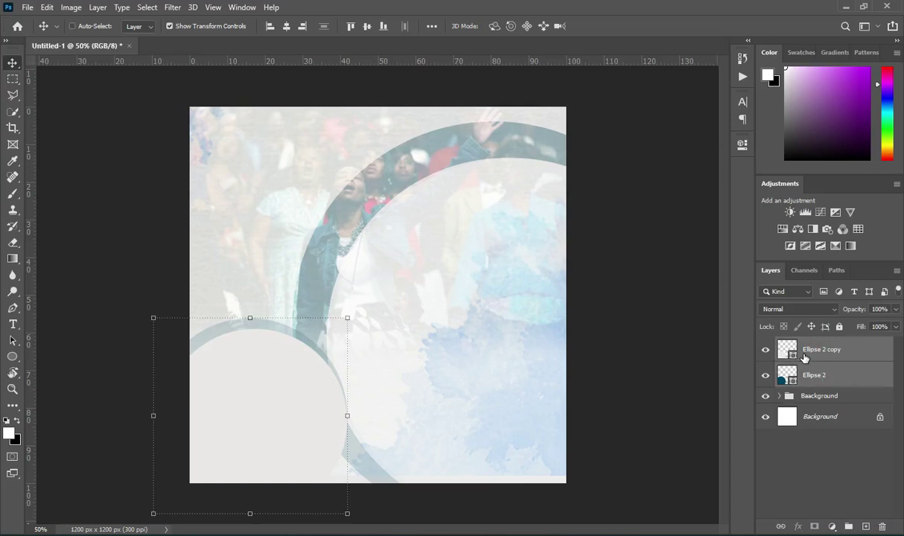
key("ctrl+g")
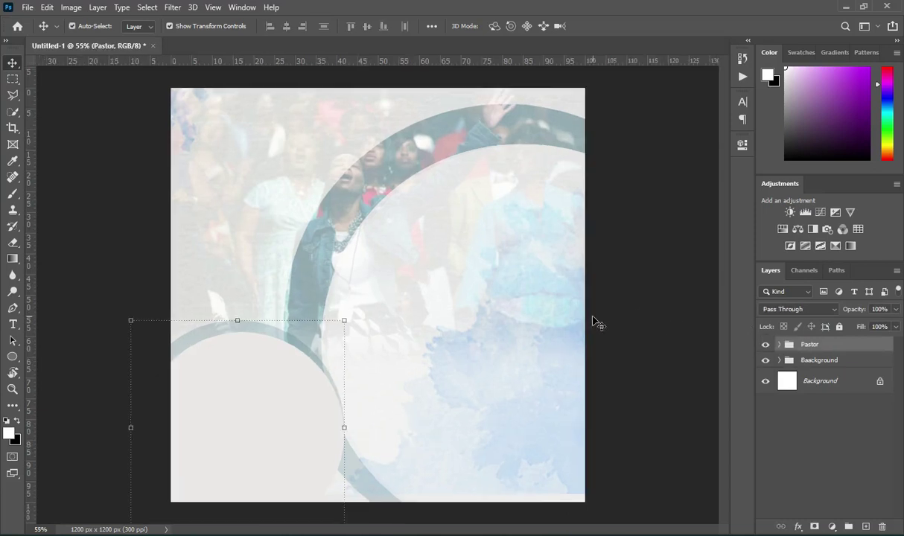
- Add the text YOUTH FOR CHRIST FELLOWSHIP from the notes near the canvas's upper edge, in Century Gothic Bold at 11.52 pt
key("t")
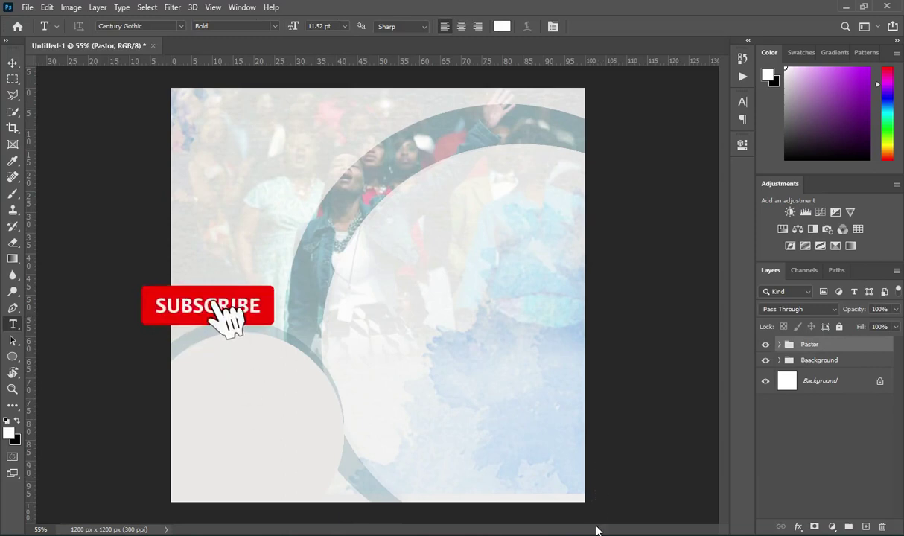
key("alt+Tab")
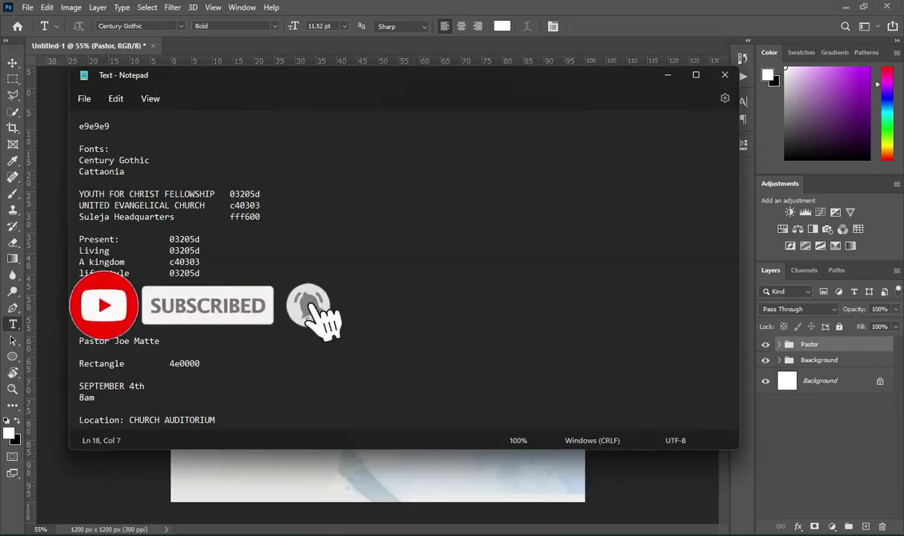
left_click_drag(79, 194, 216, 194)
key("ctrl+c")
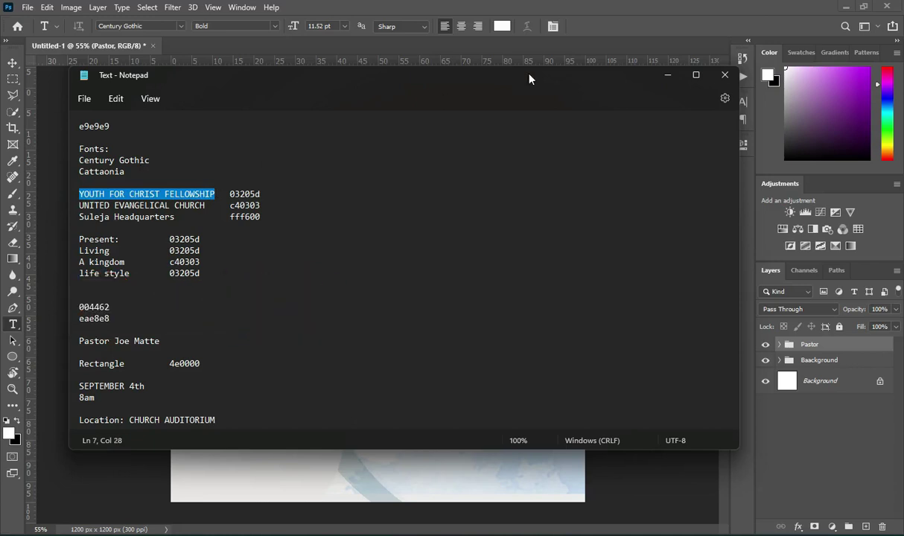
left_click(668, 76)
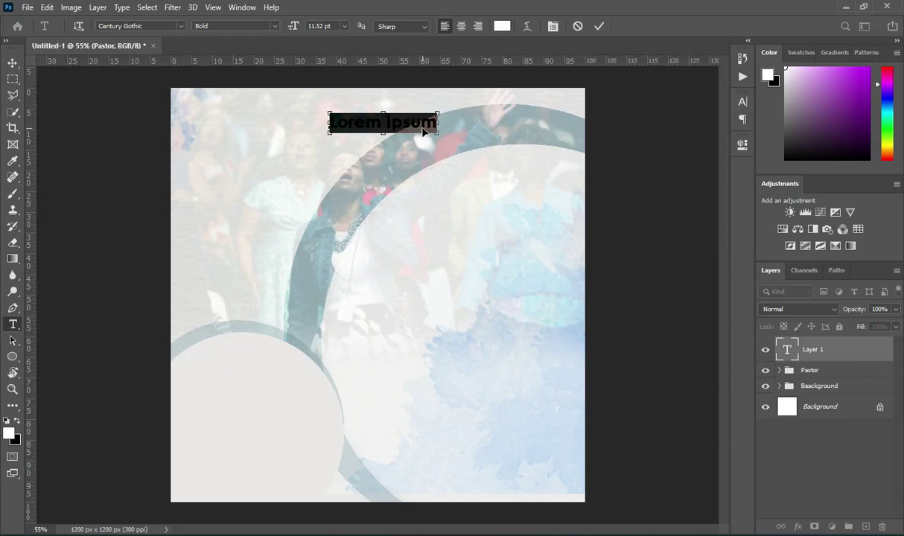
key("ctrl+v")
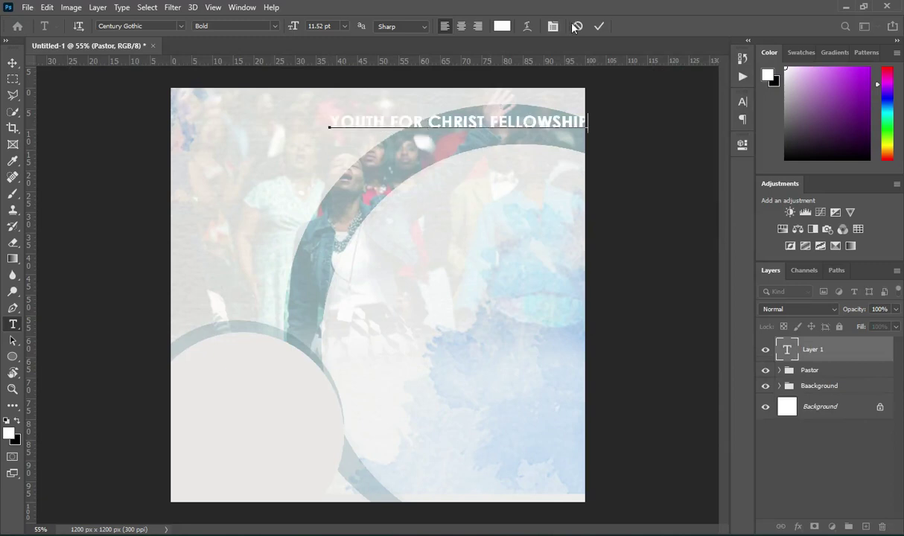
left_click(598, 26)
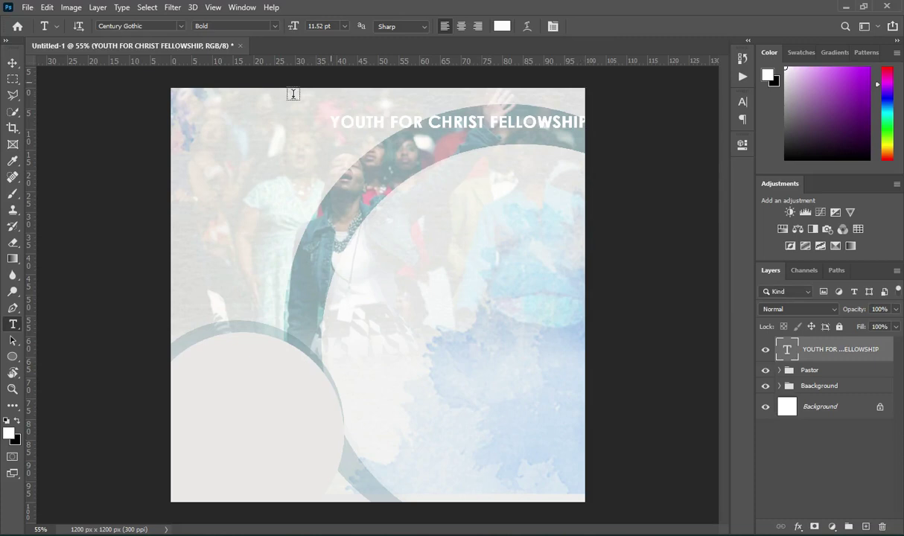
- Set the YOUTH FOR CHRIST FELLOWSHIP text colour to 004462, copied from the notes
left_click(502, 27)
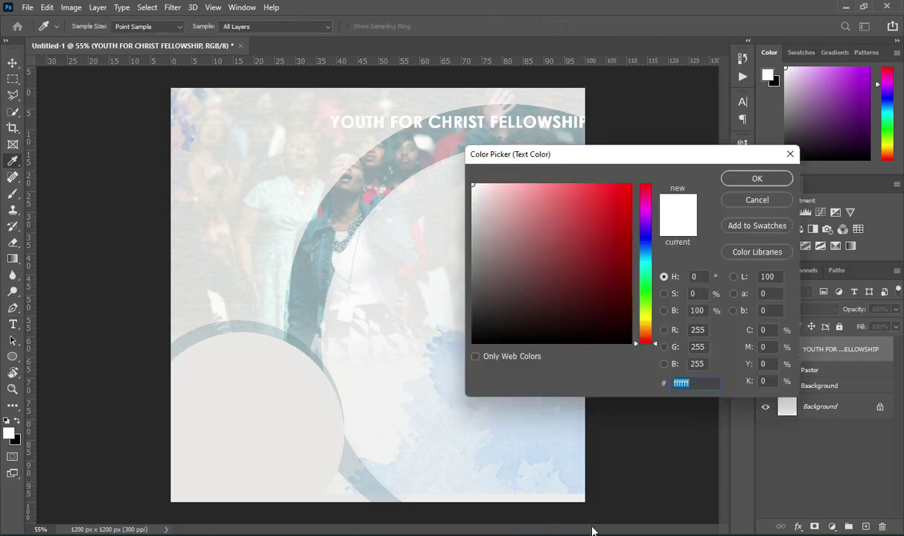
key("alt+Tab")
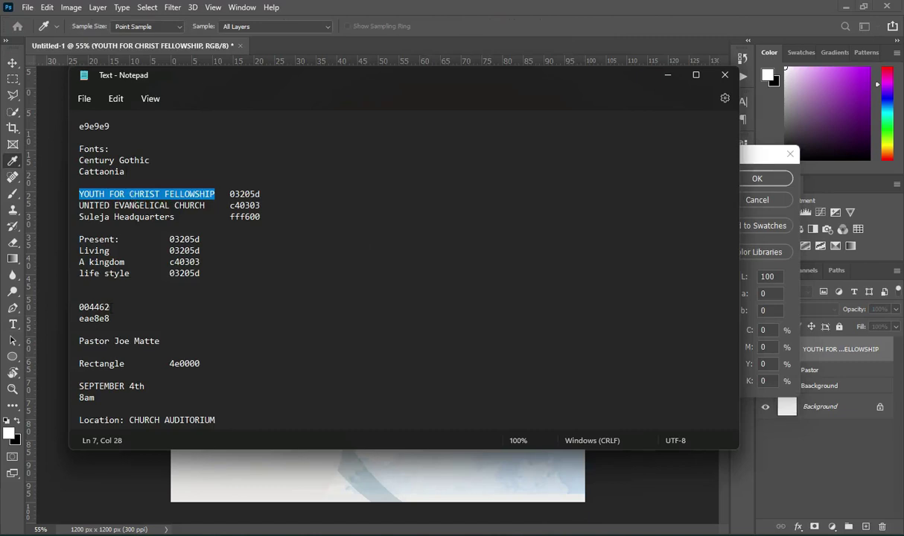
double_click(96, 307)
key("ctrl+c")
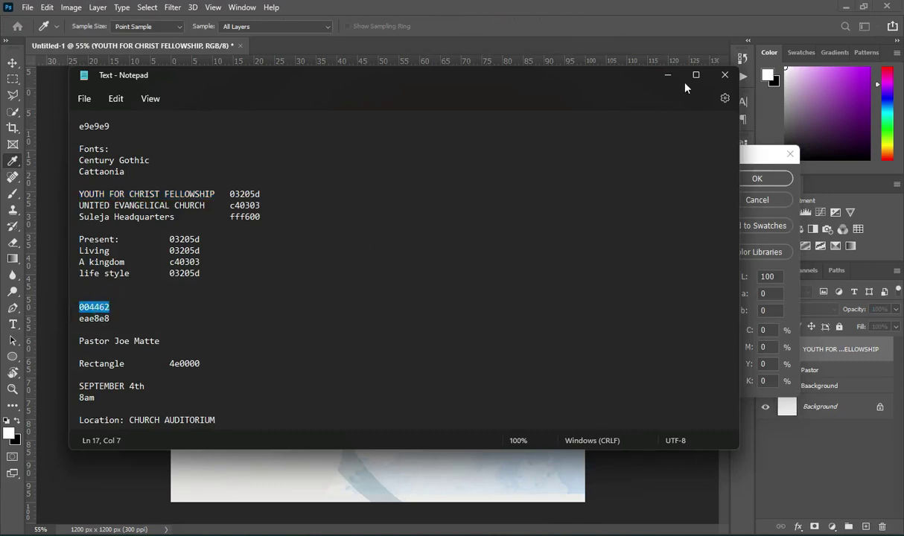
key("alt+Tab")
double_click(689, 383)
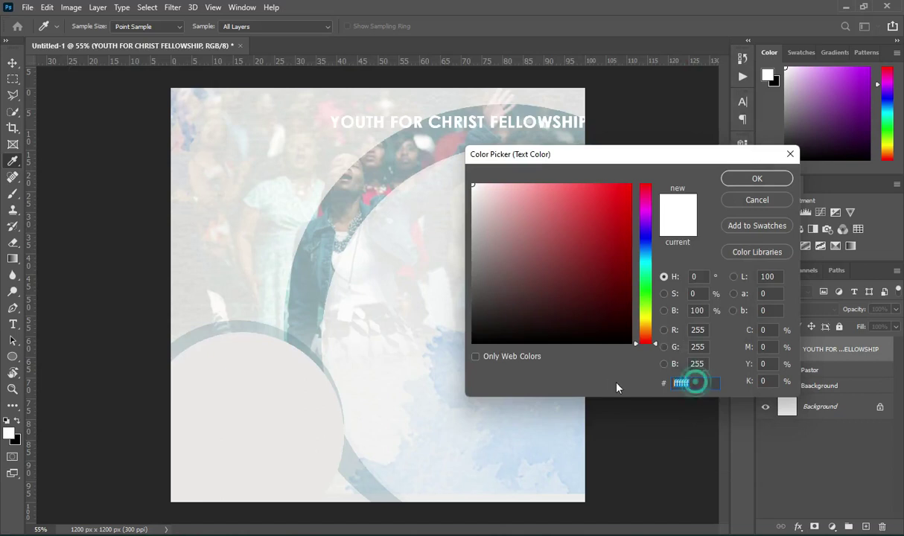
key("ctrl+v")
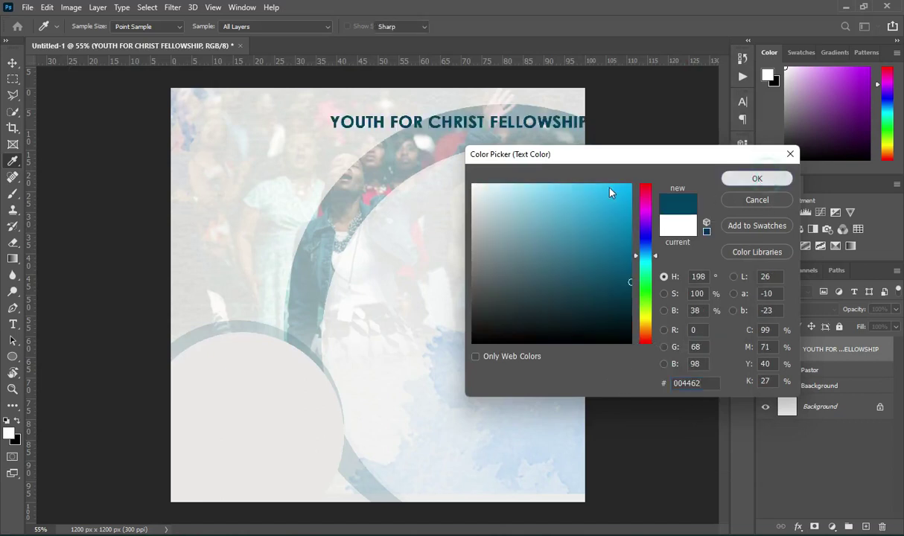
left_click(757, 179)
- Scale the YOUTH FOR CHRIST FELLOWSHIP text down to about 5.92 pt and place it in the canvas's upper-right corner
left_click(13, 63)
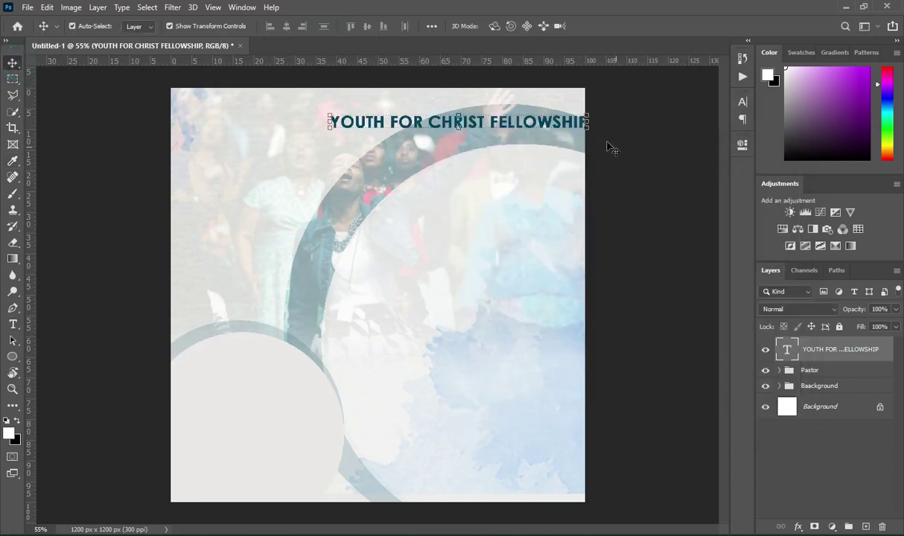
left_click_drag(589, 124, 535, 101)
left_click(622, 26)
- Change the YOUTH FOR CHRIST FELLOWSHIP text colour to 03205d, the hex code listed beside that line in the notes
mouse_move(533, 535)
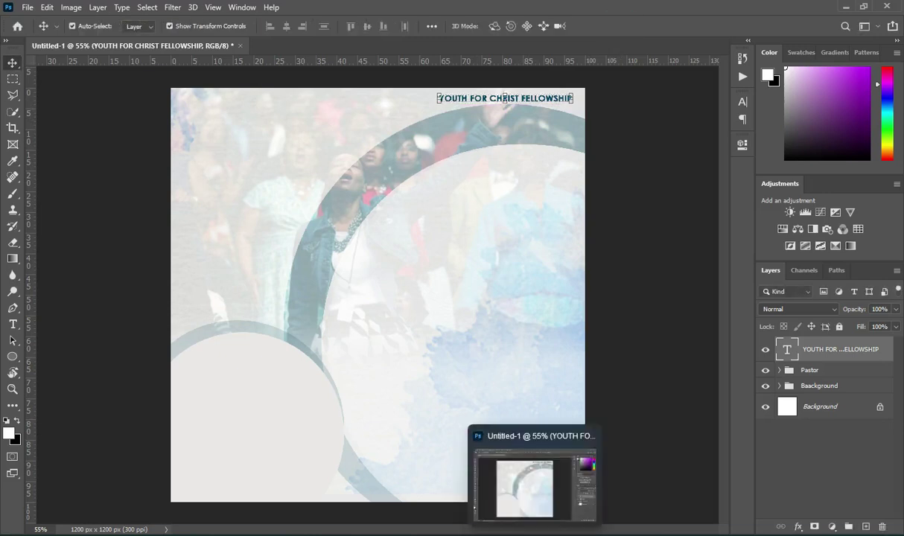
left_click(591, 531)
left_click_drag(230, 193, 280, 192)
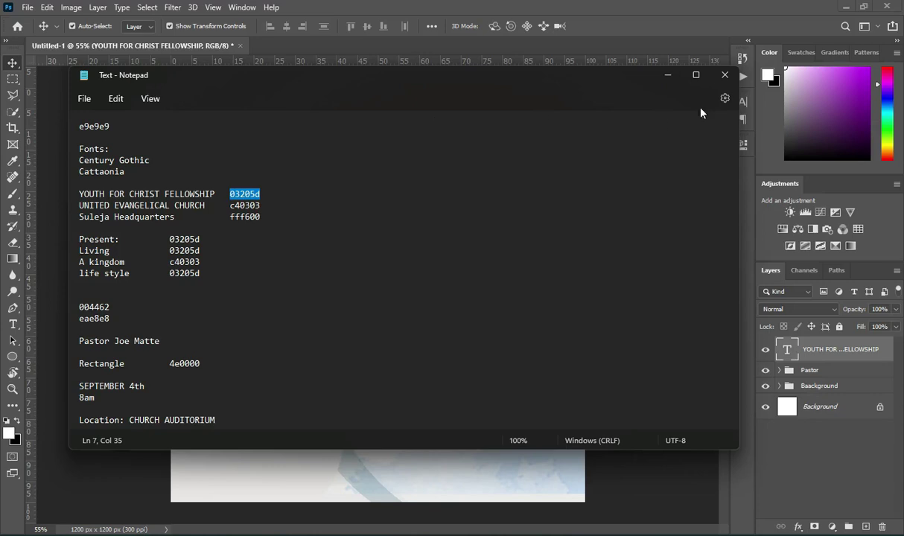
key("alt+Tab")
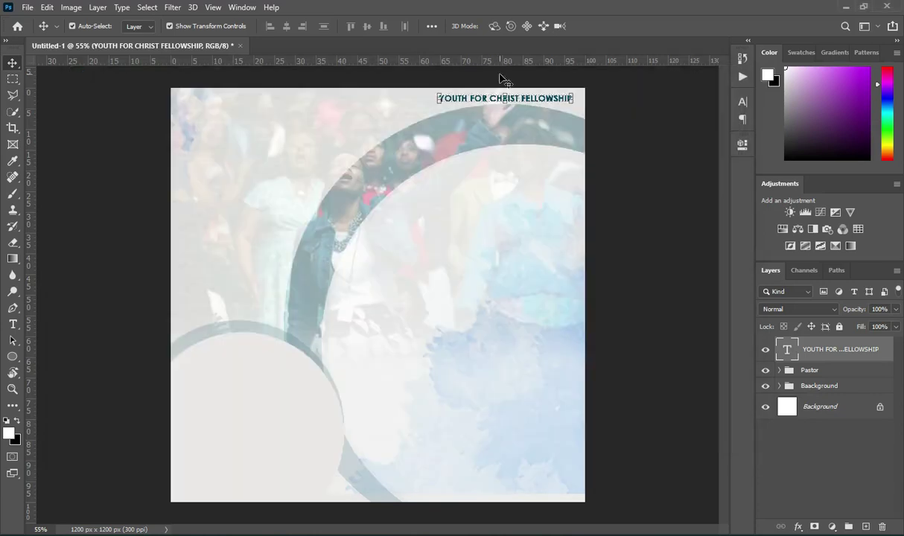
key("t")
left_click(501, 26)
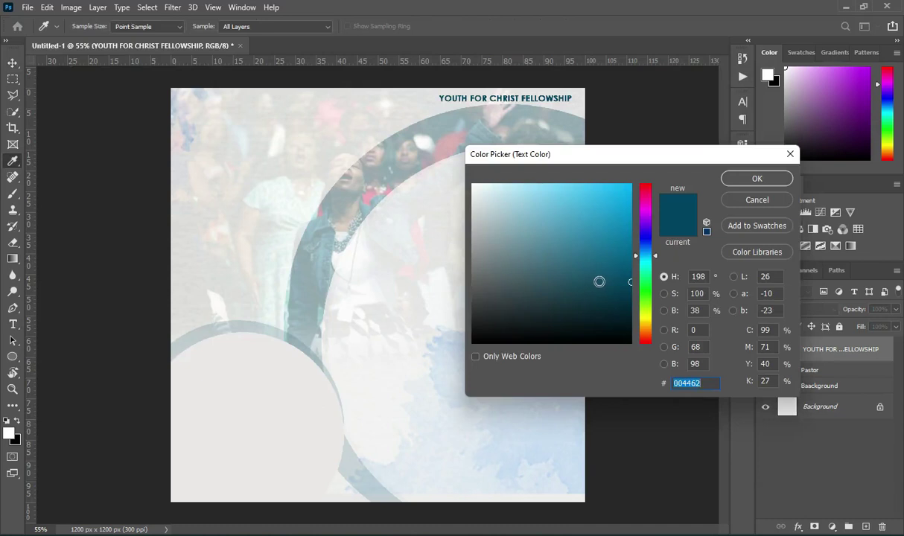
type("03205d")
left_click(757, 181)
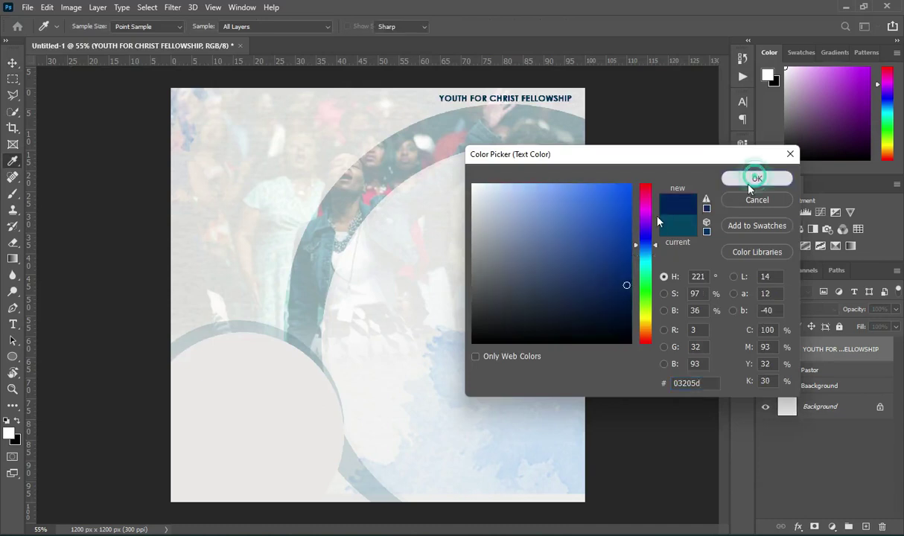
key("ctrl+plus")
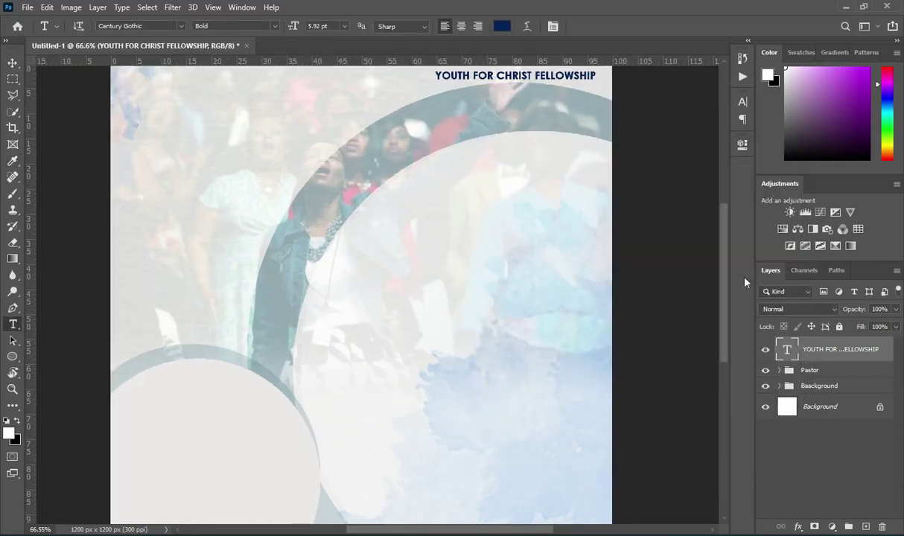
left_click_drag(728, 286, 727, 265)
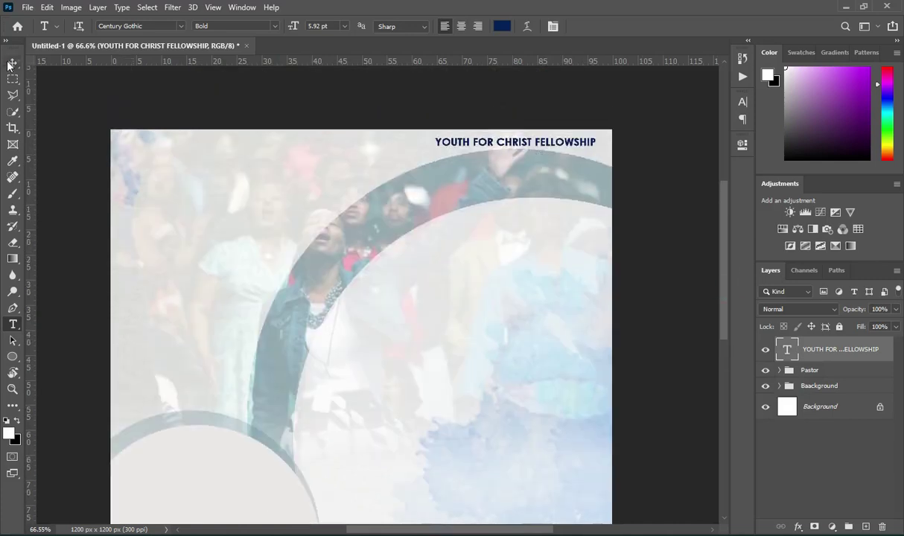
- Enlarge the YOUTH FOR CHRIST FELLOWSHIP text to about 6.82 pt, keeping it in the canvas's upper-right corner
key("v")
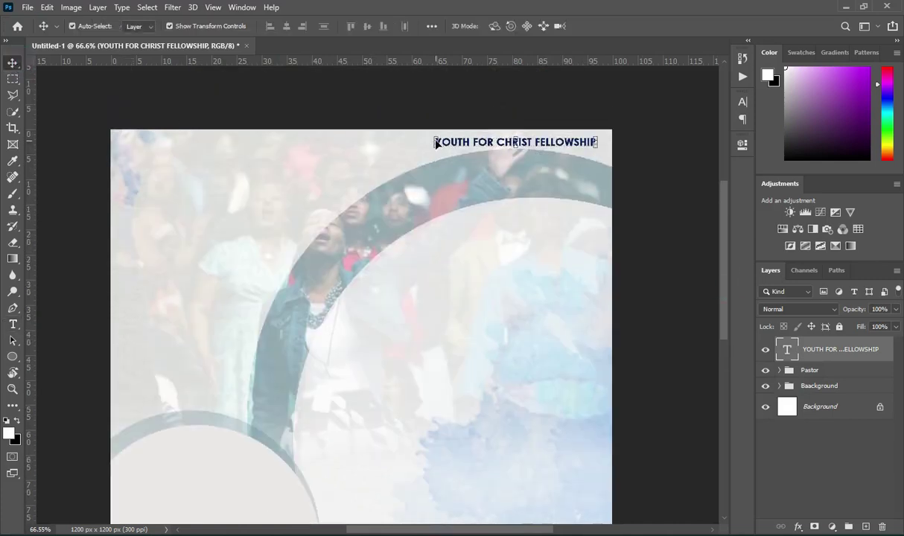
left_click_drag(433, 148, 403, 151)
left_click(622, 26)
left_click(642, 153)
- Add a Multiply drop shadow to the YOUTH FOR CHRIST FELLOWSHIP text with 65% opacity, 90° angle, 3 px distance, 2% spread and 4 px size
left_click(778, 346)
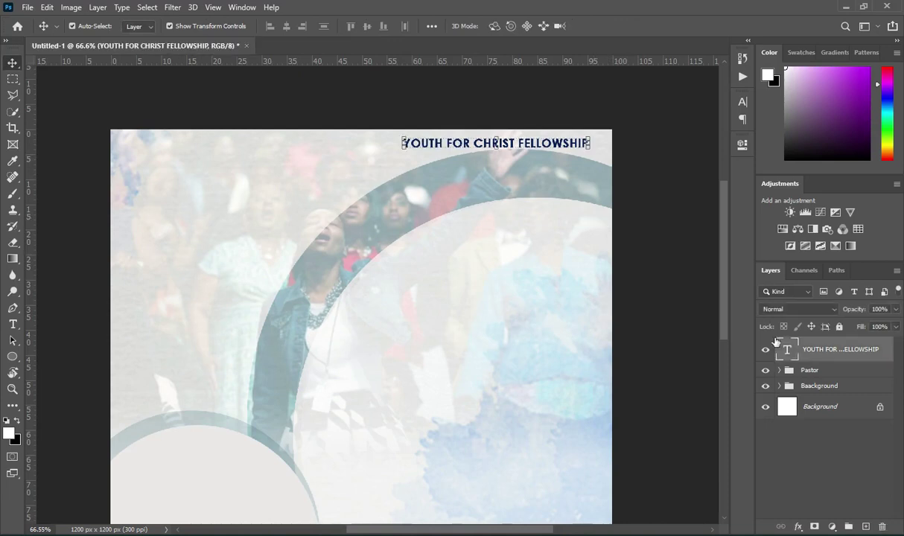
left_click(798, 527)
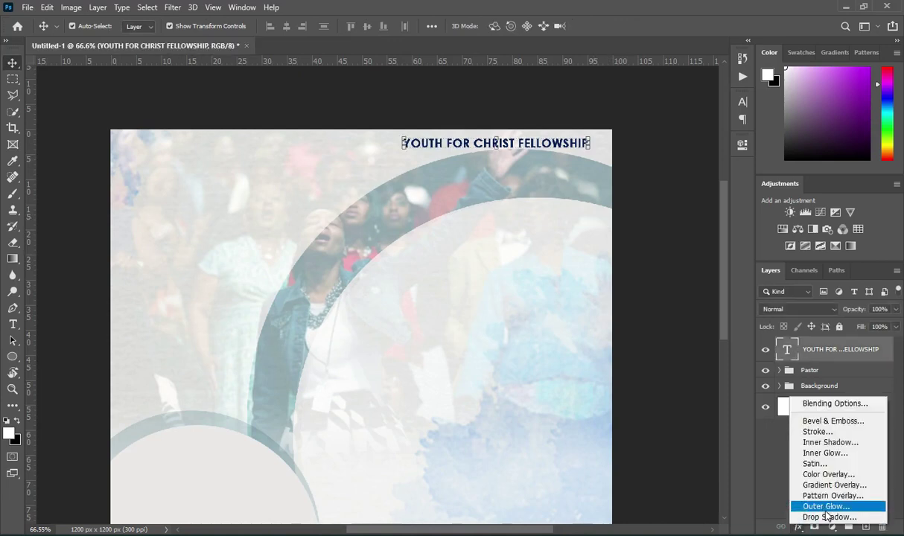
left_click(828, 517)
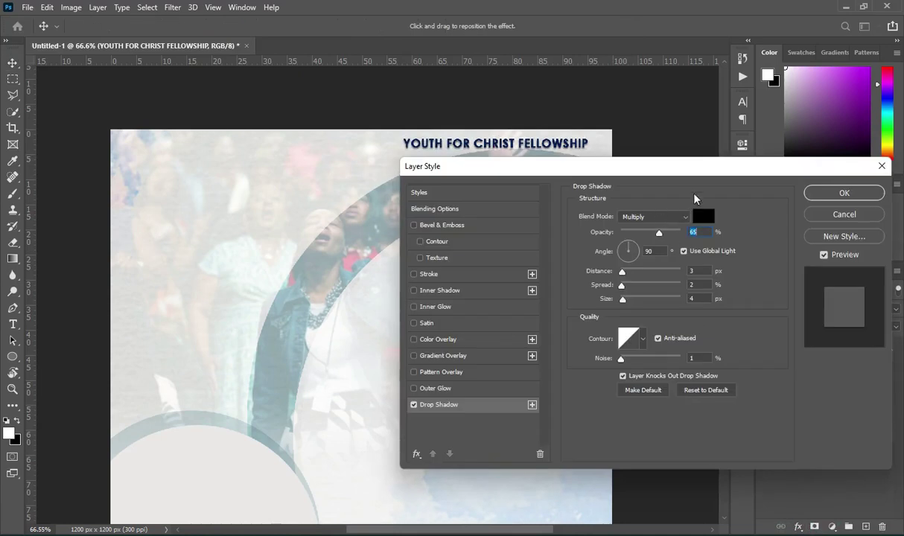
left_click_drag(703, 173, 729, 178)
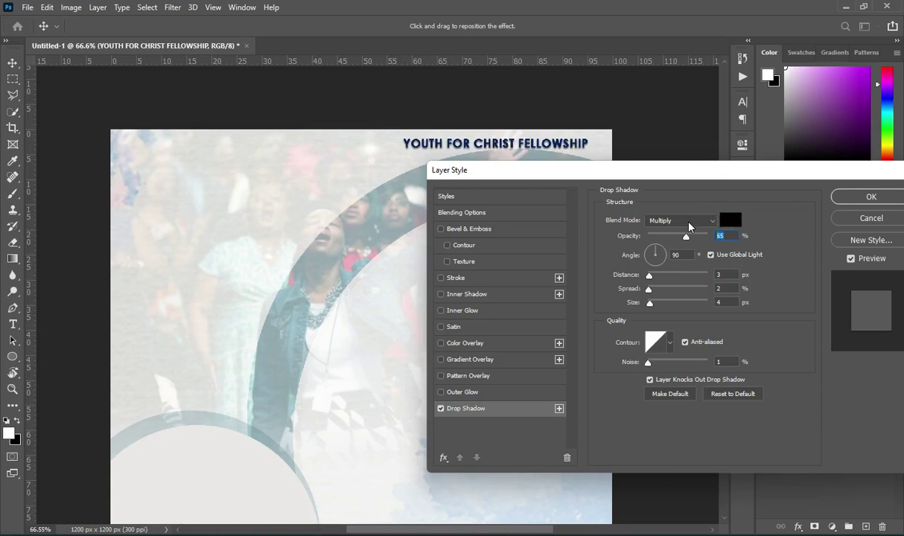
left_click(719, 275)
left_click(727, 288)
key("Tab")
key("Tab")
left_click(730, 187)
left_click(868, 197)
left_click(630, 162)
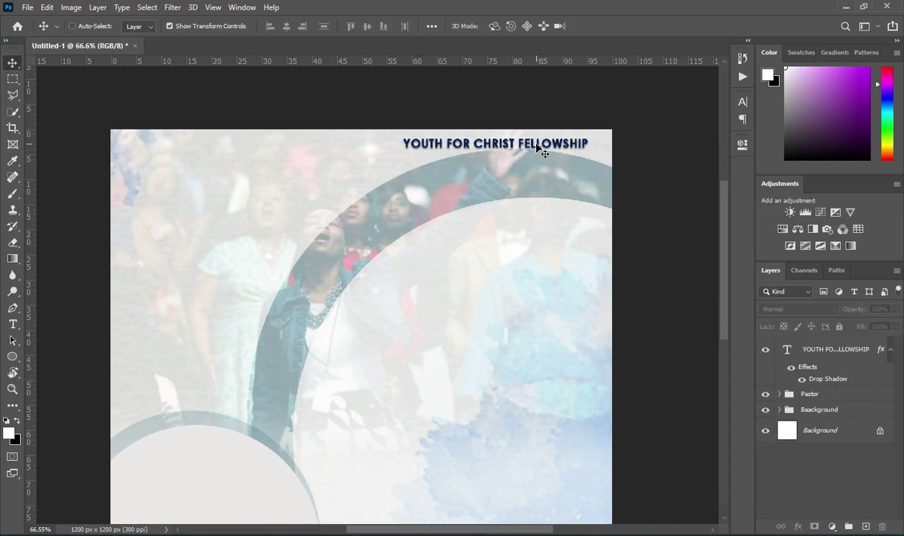
- Move the YOUTH FOR CHRIST FELLOWSHIP text slightly down, and collapse its effects list and the Baackground group
left_click_drag(521, 146, 546, 148)
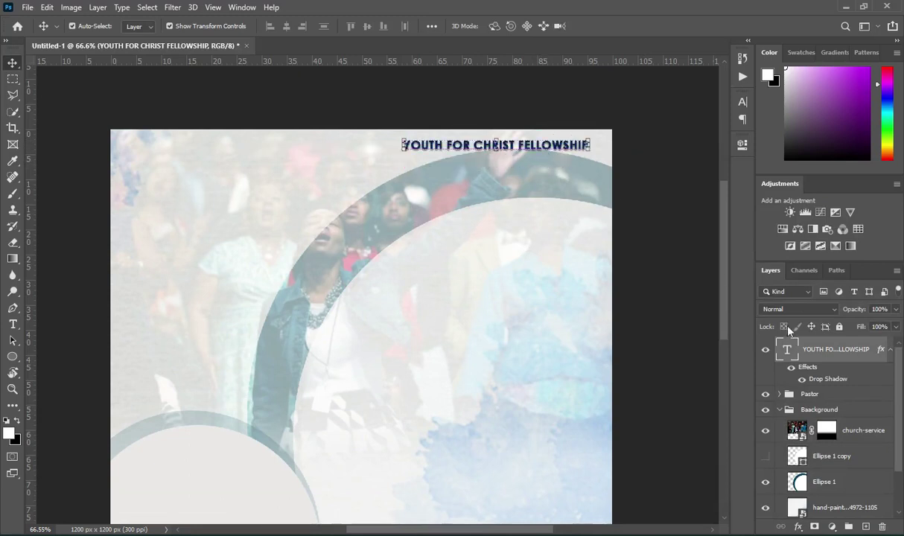
left_click(890, 350)
left_click(779, 386)
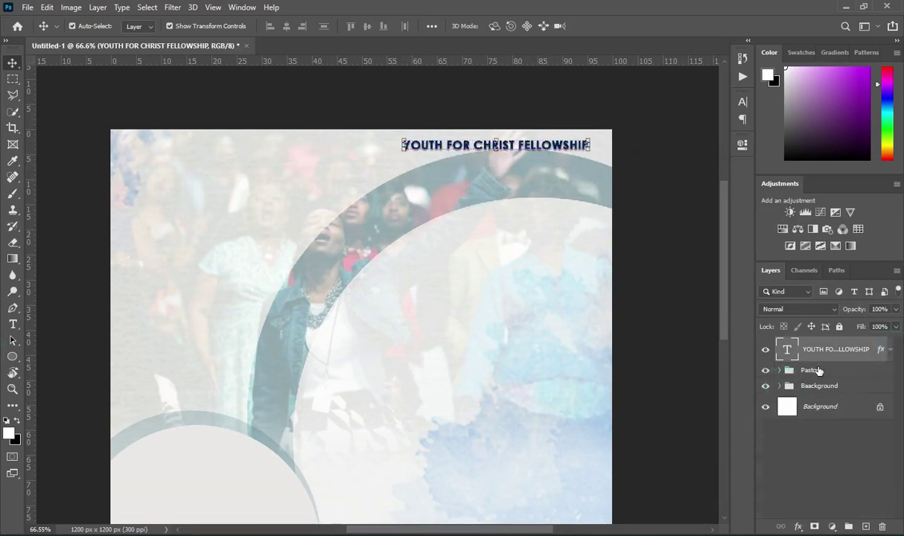
- Duplicate the YOUTH FOR CHRIST FELLOWSHIP text and place the copy directly beneath the original
key("ctrl+j")
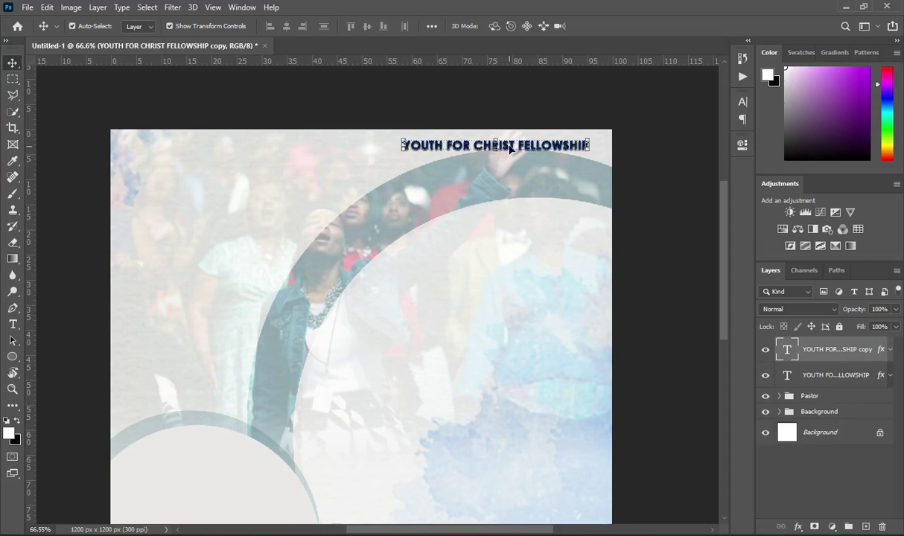
left_click_drag(507, 148, 506, 159)
key("Down")
key("Down")
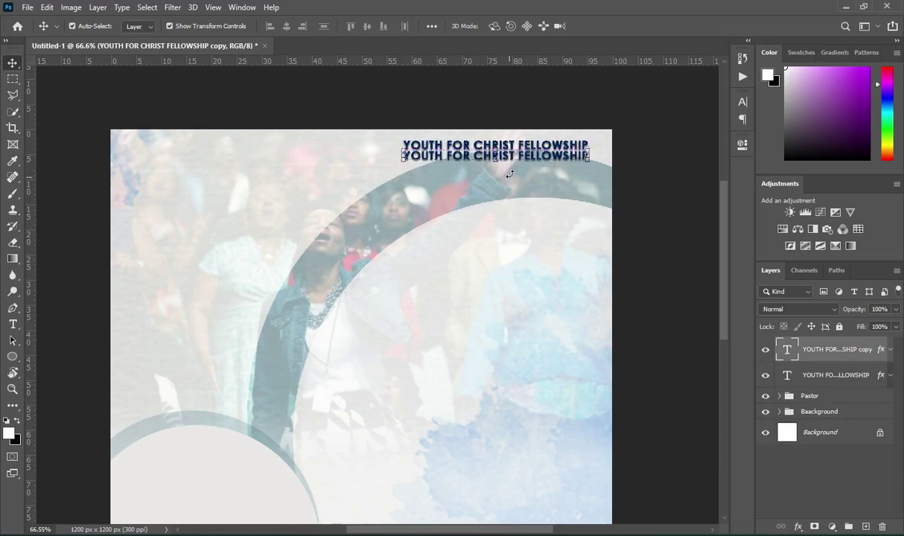
- Replace the lower copy's text with UNITED EVANGELICAL CHURCH, copied from the Notepad notes
key("alt+Tab")
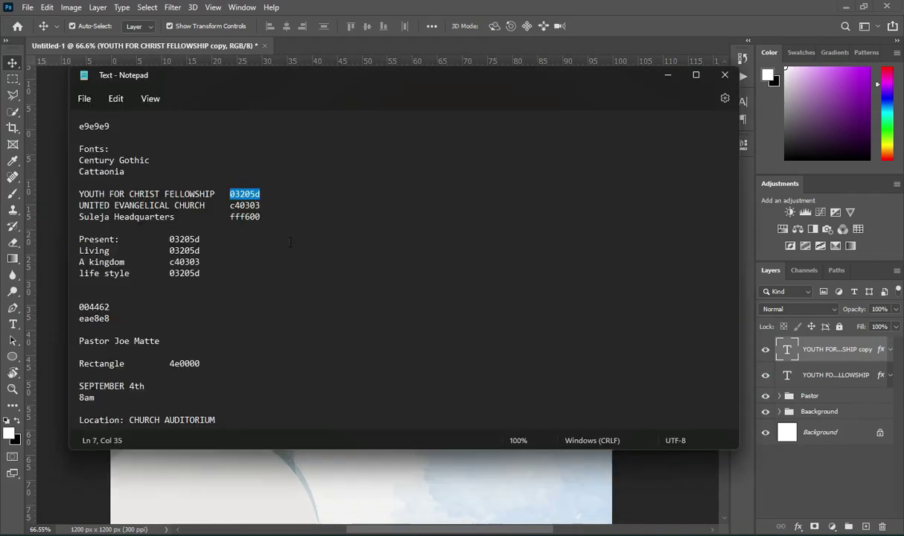
left_click_drag(79, 205, 194, 206)
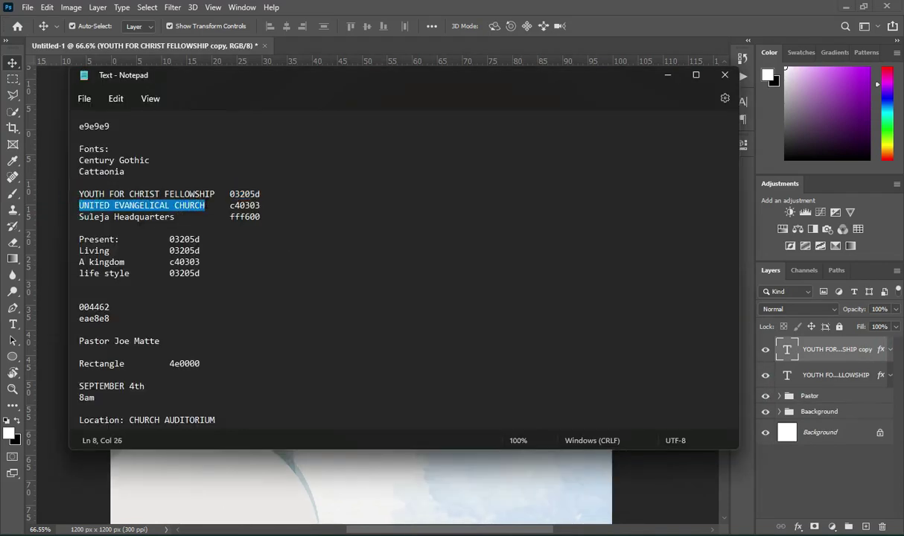
left_click(663, 76)
scroll(503, 168, "up", 2)
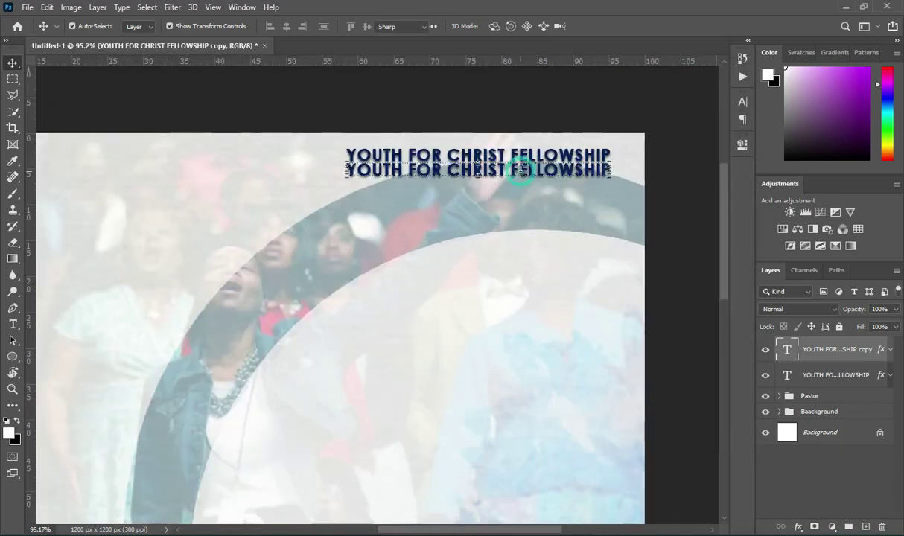
double_click(520, 172)
key("ctrl+v")
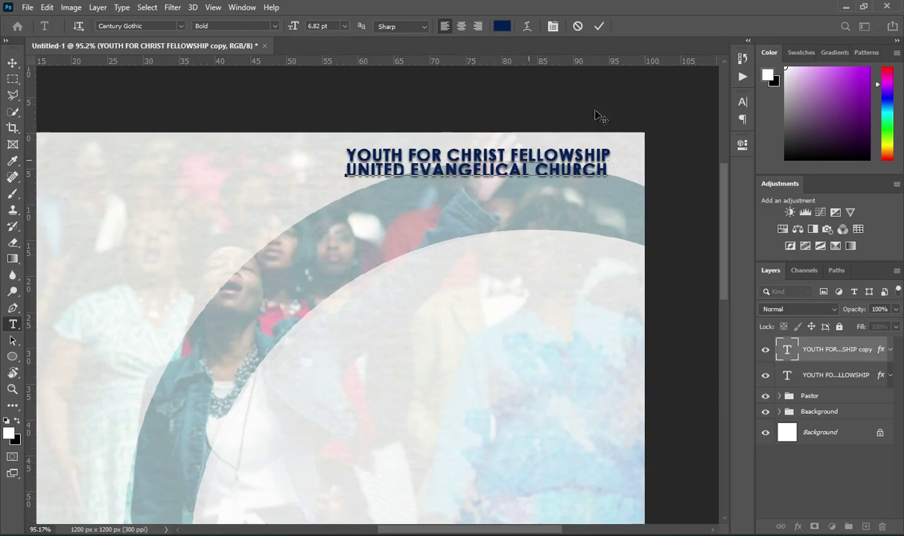
key("ctrl+Return")
key("v")
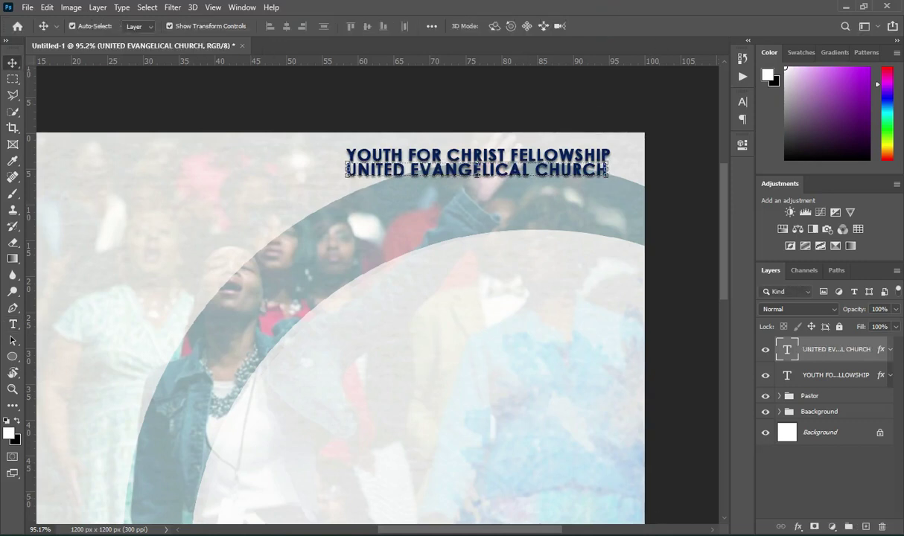
- Set the UNITED EVANGELICAL CHURCH text colour to c40303, copied from the notes
key("alt+Tab")
double_click(231, 205)
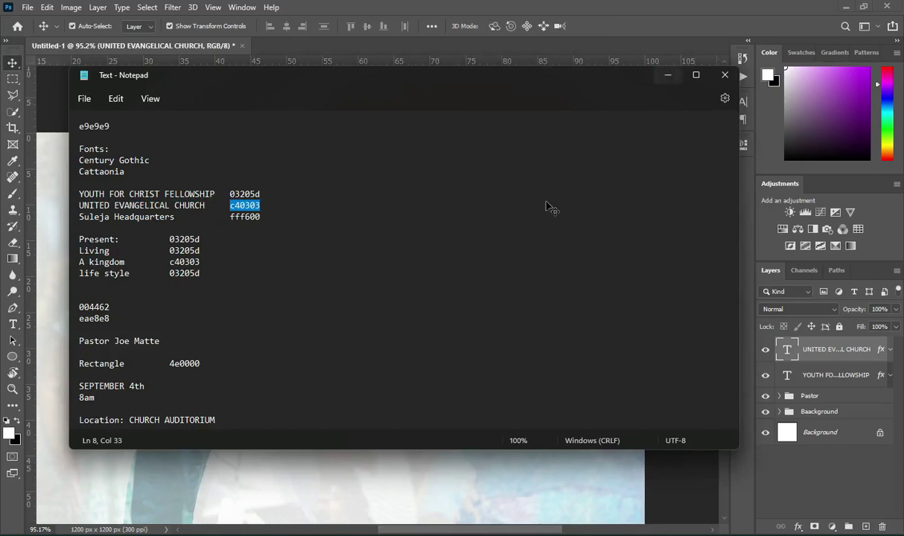
key("alt+Tab")
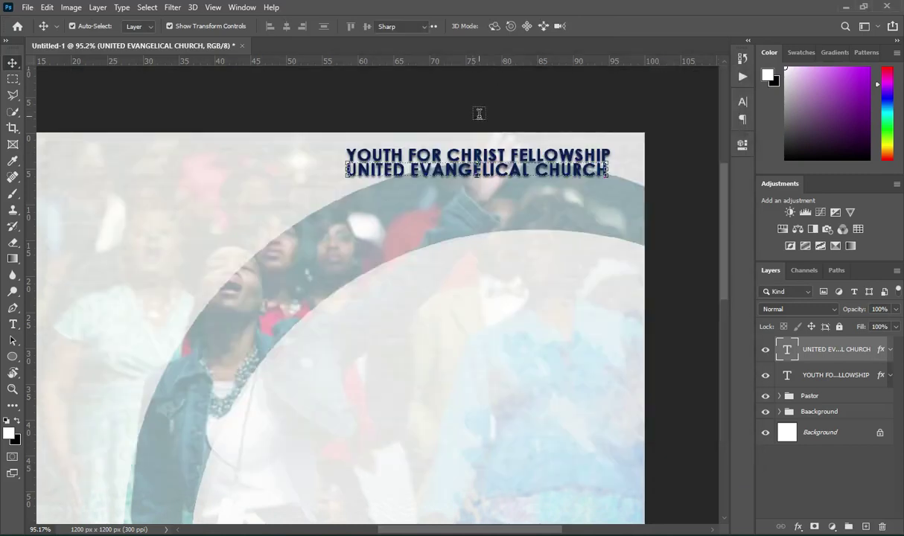
key("t")
left_click(504, 27)
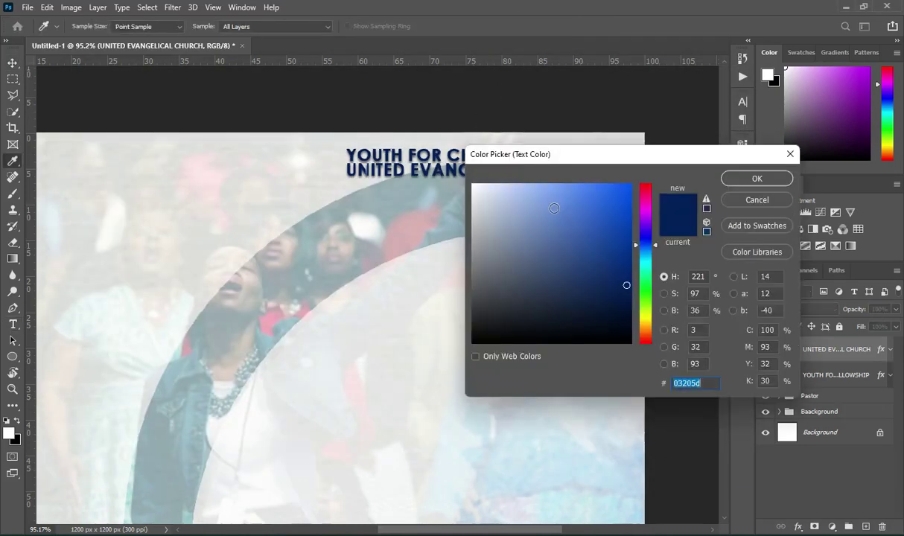
key("ctrl+v")
left_click(751, 178)
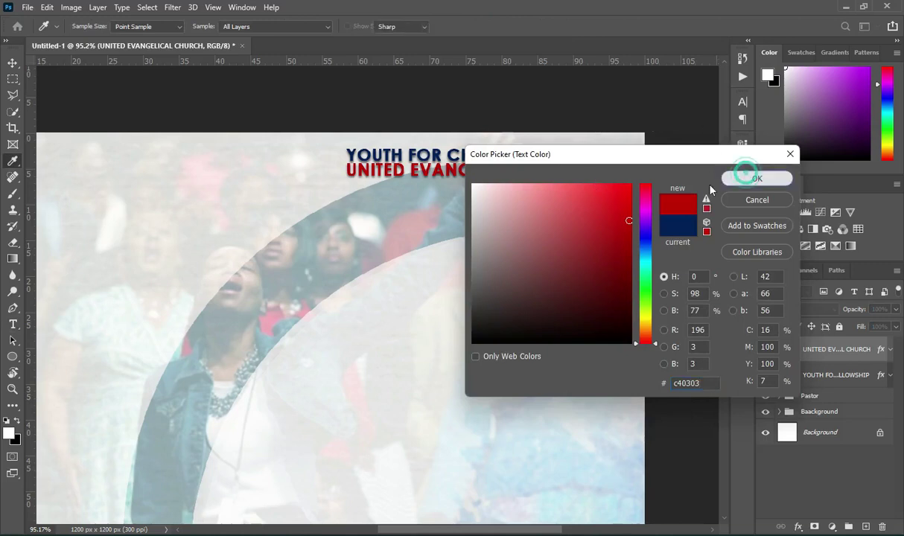
- Duplicate the UNITED EVANGELICAL CHURCH text and place the copy directly beneath it as a third line
left_click(13, 63)
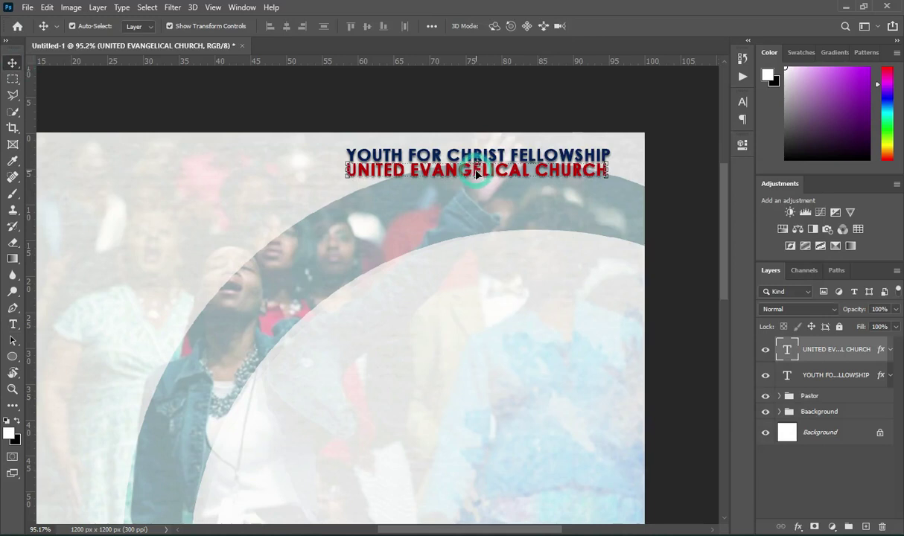
key("ctrl")
left_click_drag(499, 171, 499, 186)
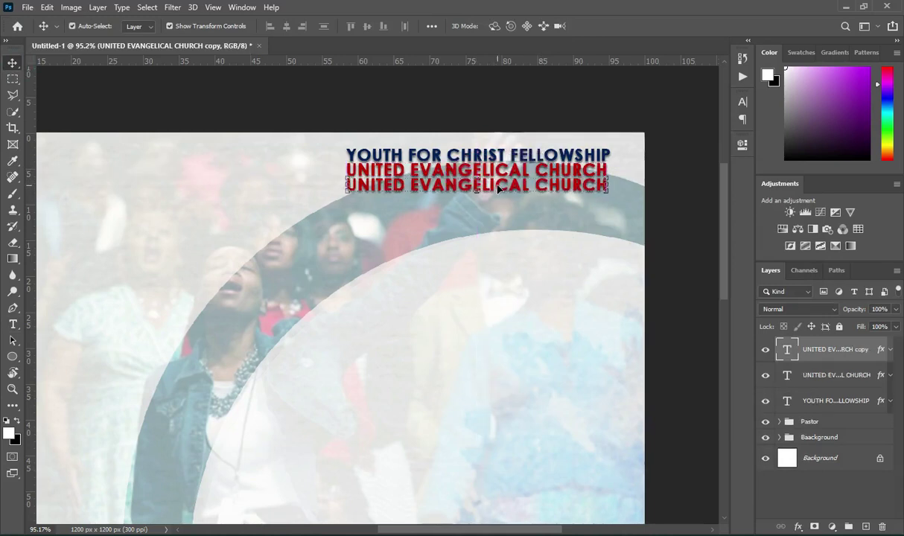
- Replace the third line's text with Suleja Headquarters, copied from the Notepad notes
double_click(476, 182)
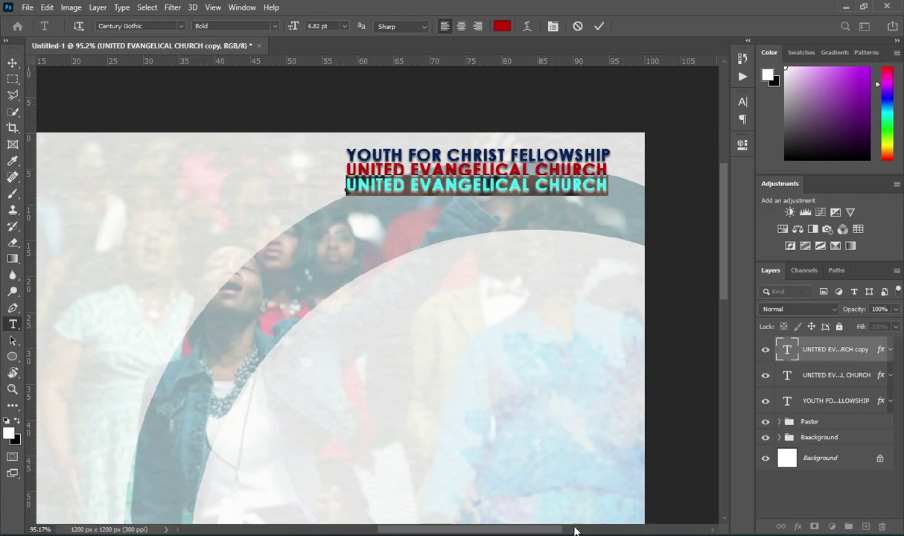
left_click(576, 531)
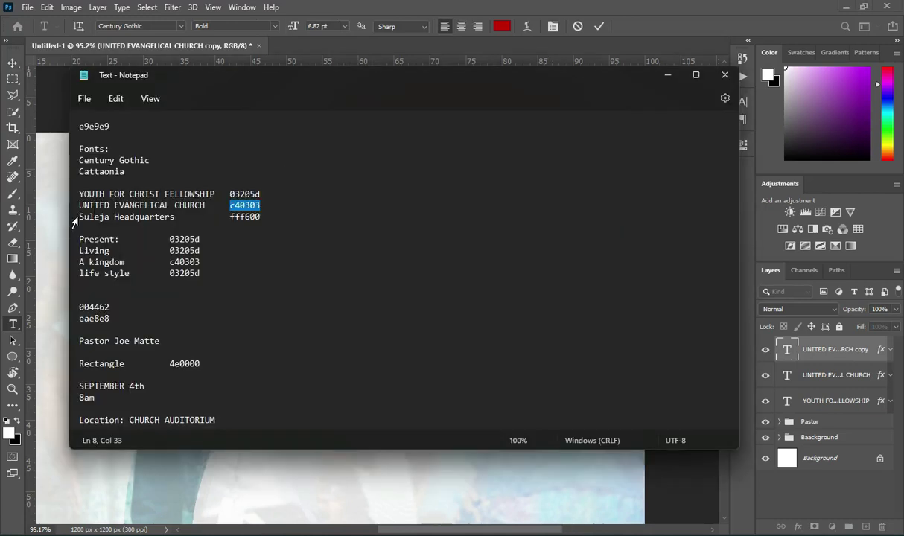
left_click_drag(78, 217, 174, 217)
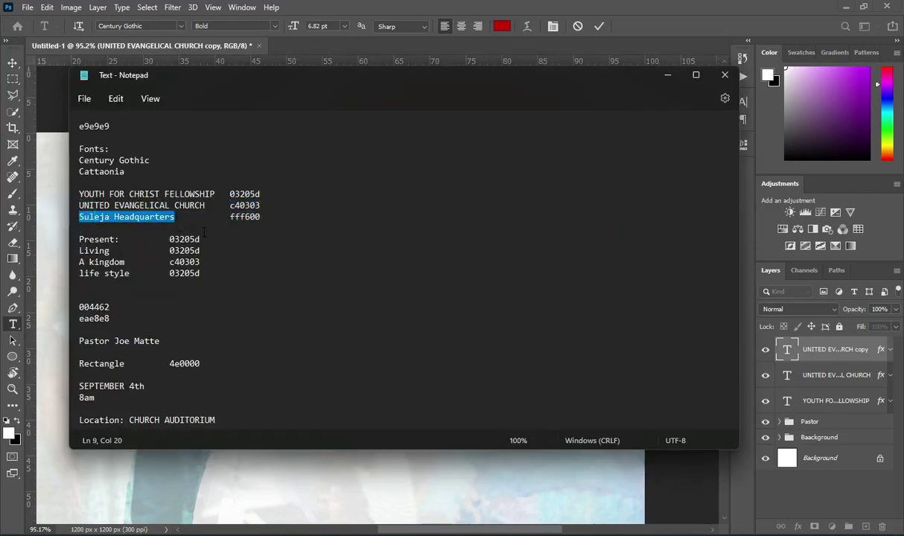
left_click(668, 77)
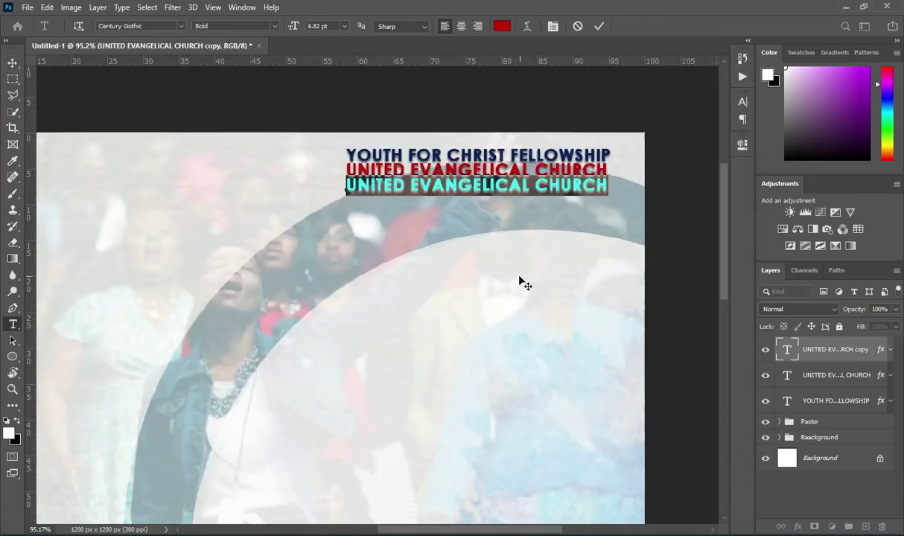
key("ctrl+v")
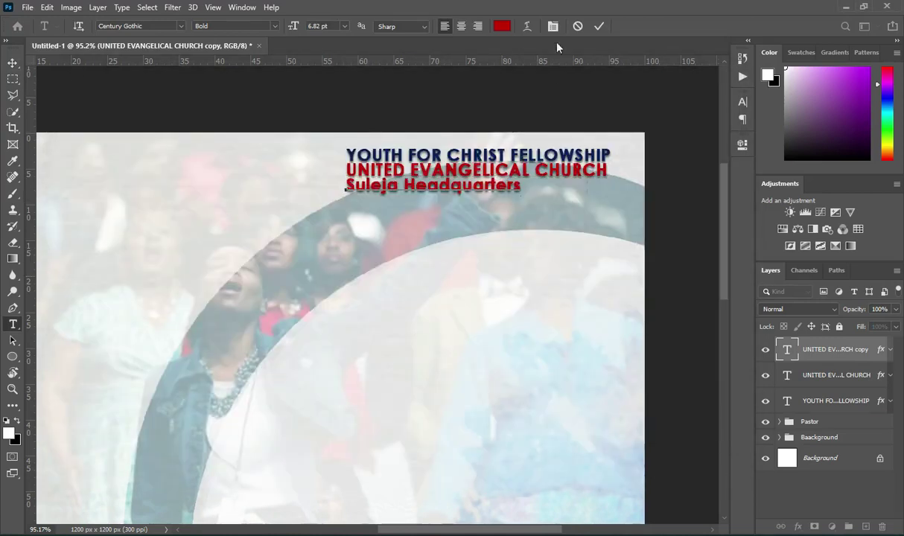
left_click(599, 27)
key("v")
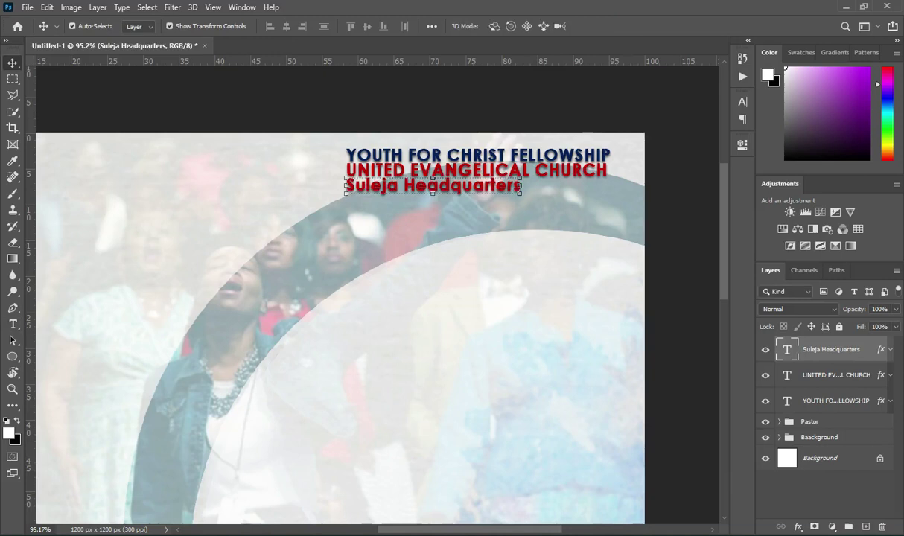
- Set the Suleja Headquarters text colour to fff600, the hex code listed beside that line in the notes
key("alt+Tab")
double_click(245, 217)
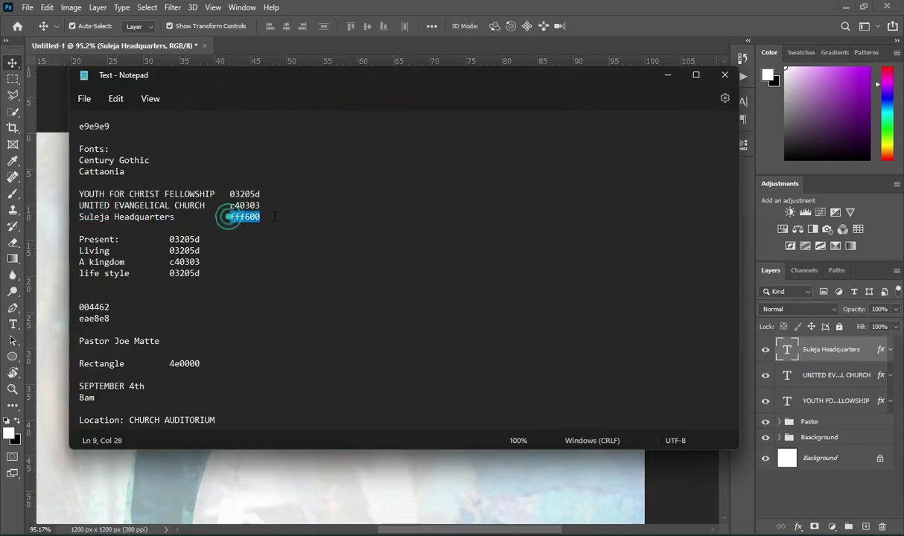
left_click(668, 76)
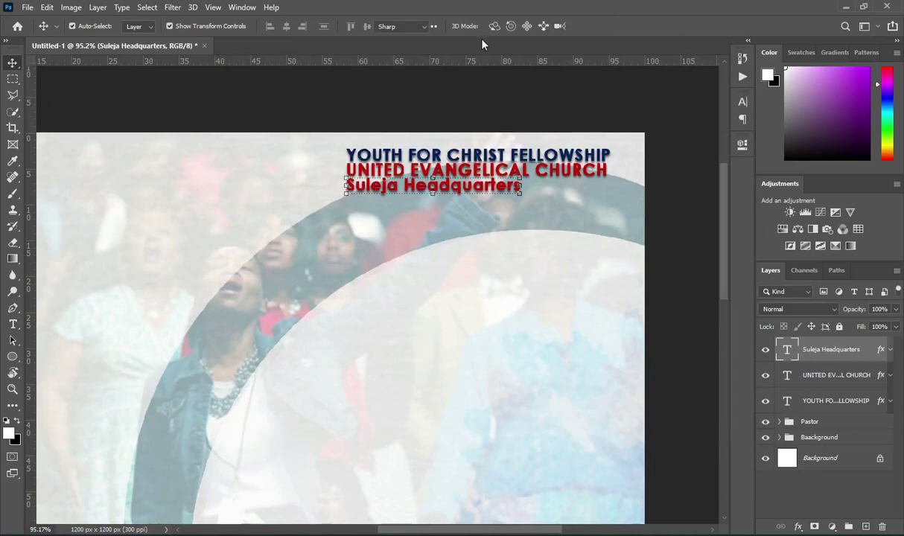
key("t")
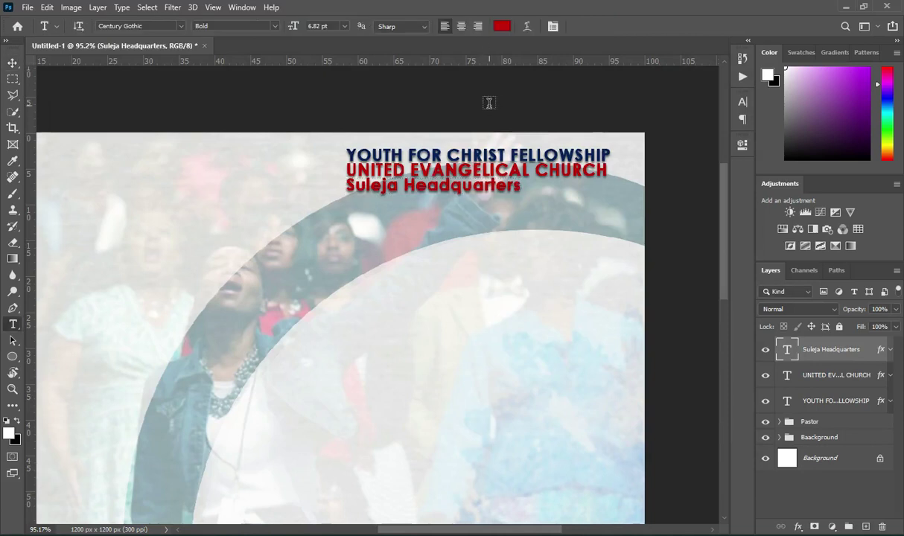
left_click(502, 30)
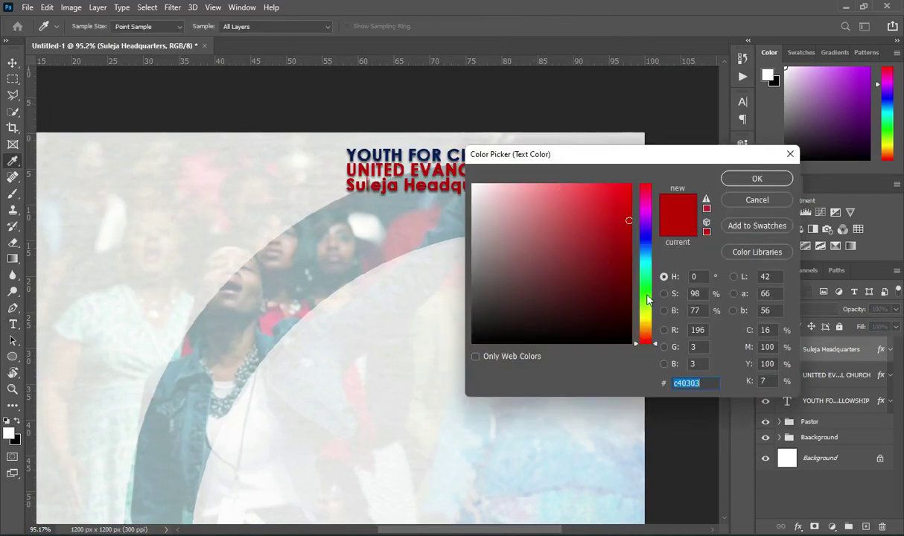
type("fff600")
left_click(757, 180)
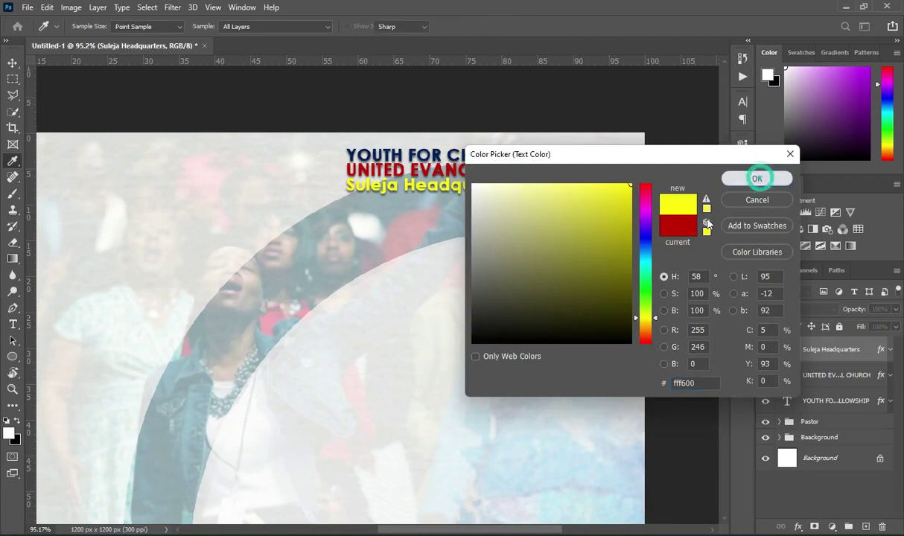
- Move the Suleja Headquarters text sideways so its right end lines up with the two heading lines above
scroll(559, 200, "down", 1)
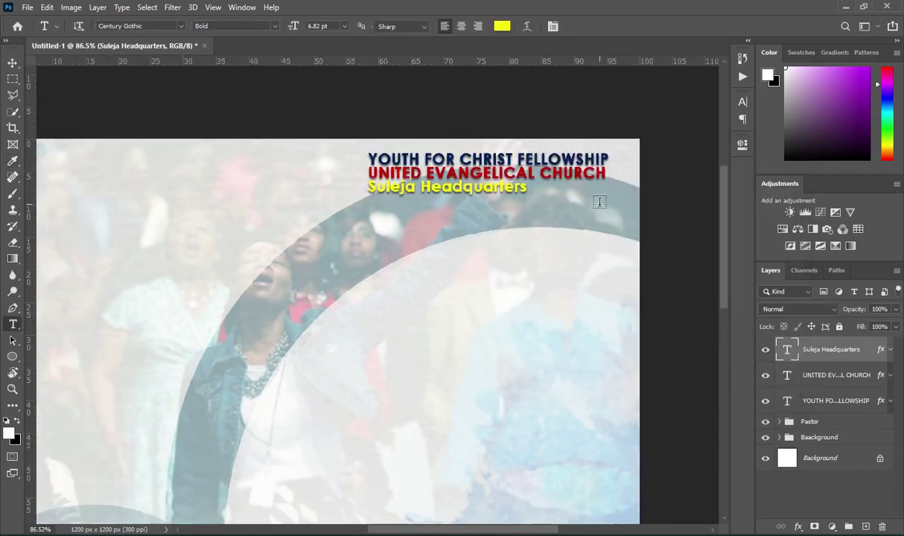
scroll(598, 199, "down", 1)
left_click(13, 62)
scroll(415, 164, "up", 3)
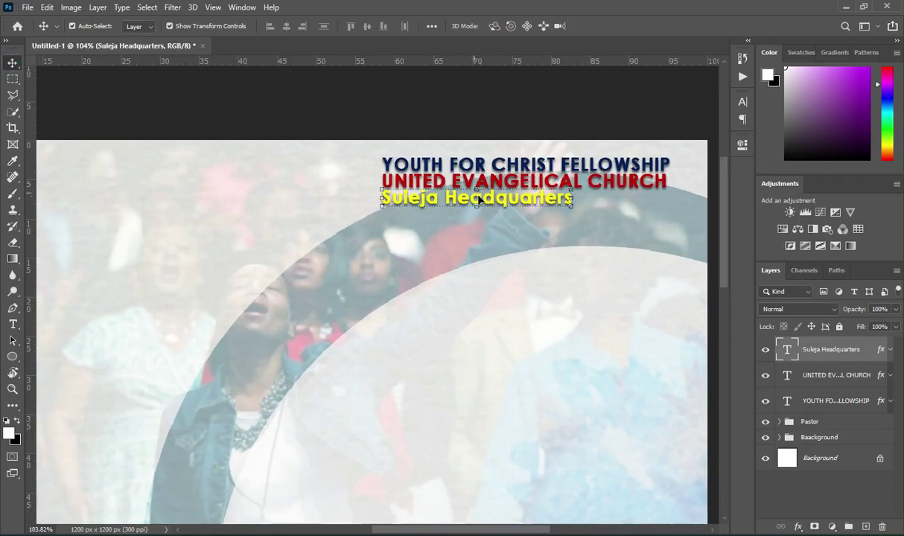
left_click_drag(500, 201, 584, 213)
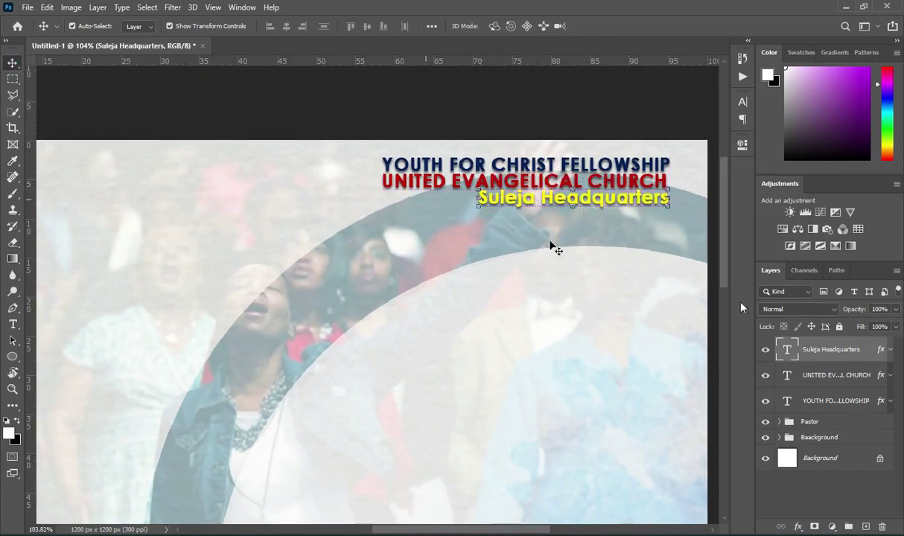
- Align the right edges of the three heading lines, YOUTH FOR CHRIST FELLOWSHIP, UNITED EVANGELICAL CHURCH and Suleja Headquarters
left_click(835, 406, "shift")
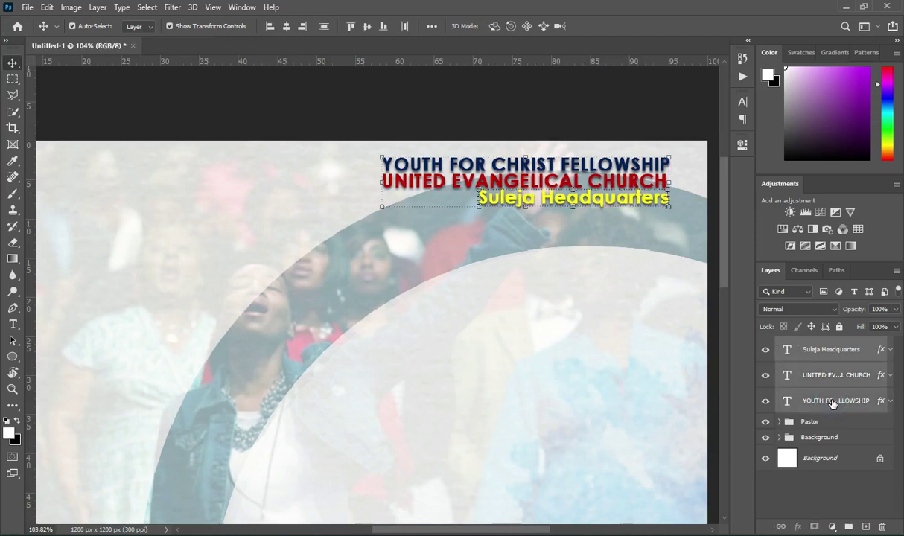
left_click(302, 26)
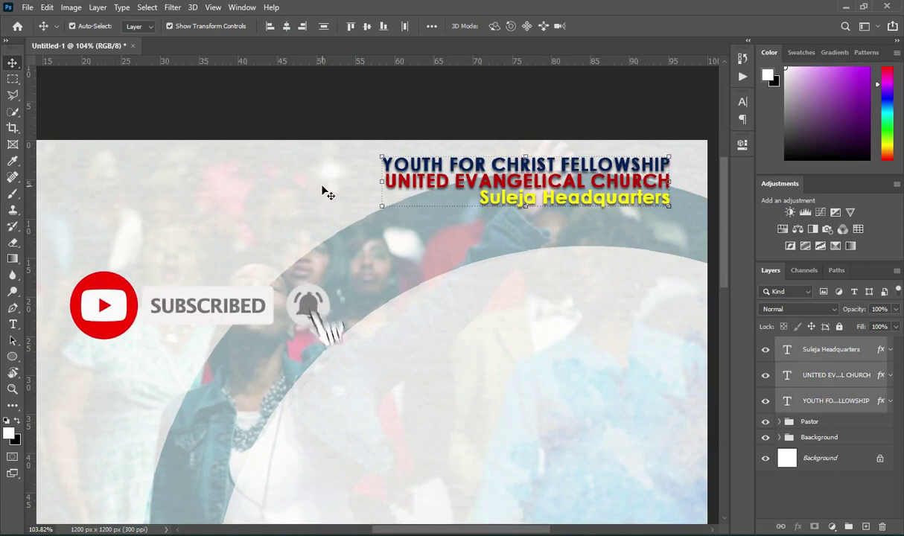
key("ctrl")
left_click(257, 111)
- Scale the three heading lines down together slightly, keeping their right edge in place near the flyer's upper-right corner
scroll(297, 197, "down", 3)
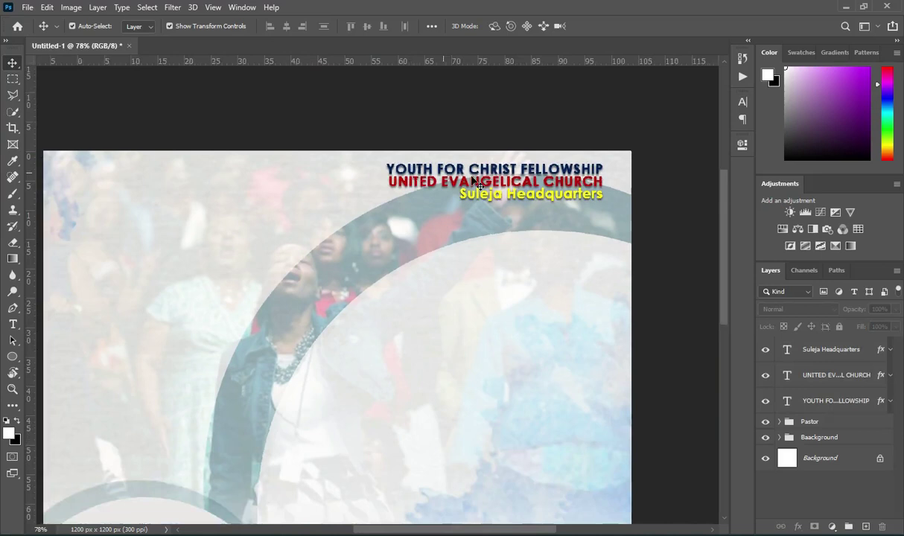
scroll(477, 182, "down", 2)
scroll(573, 127, "up", 1)
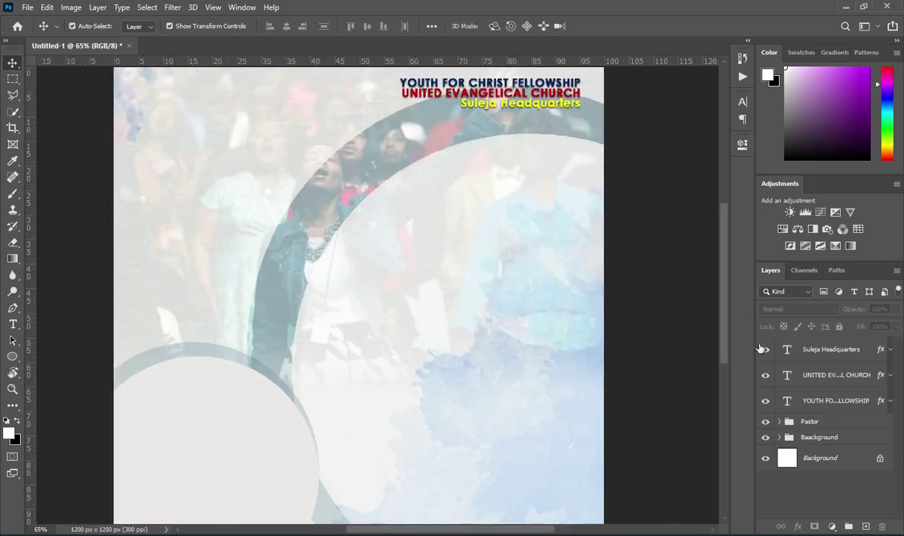
left_click(782, 349)
left_click(829, 400, "shift")
key("ctrl+t")
left_click_drag(400, 95, 413, 94)
key("Return")
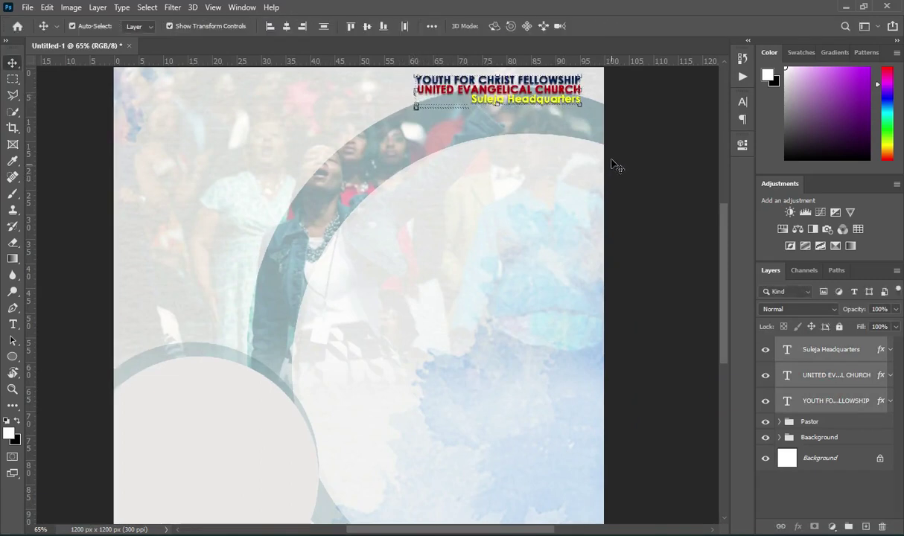
- Group the three heading text layers and name the group Church name
key("ctrl+g")
double_click(812, 345)
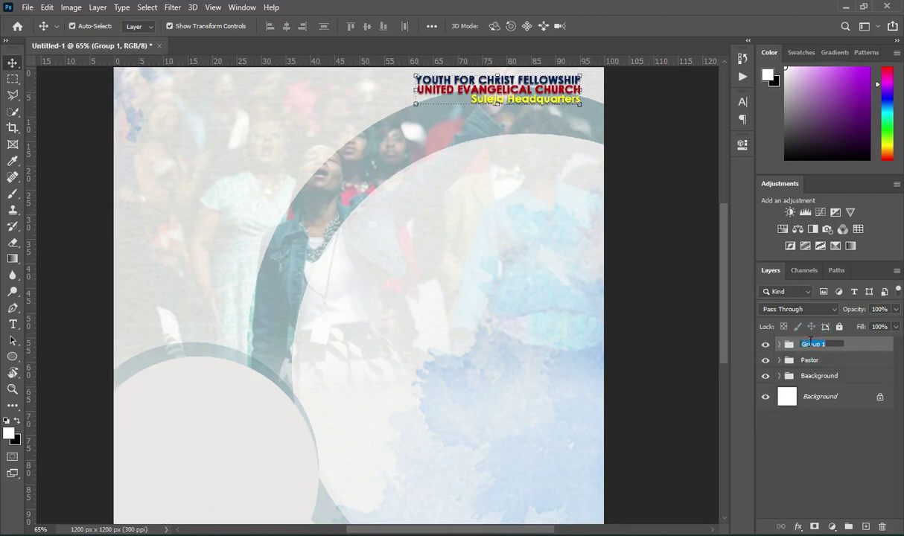
type("G")
type("hurch name")
key("Return")
- Add a new text layer reading Present:, copied from the Notepad notes, over the upper left-centre part of the flyer
key("alt+Tab")
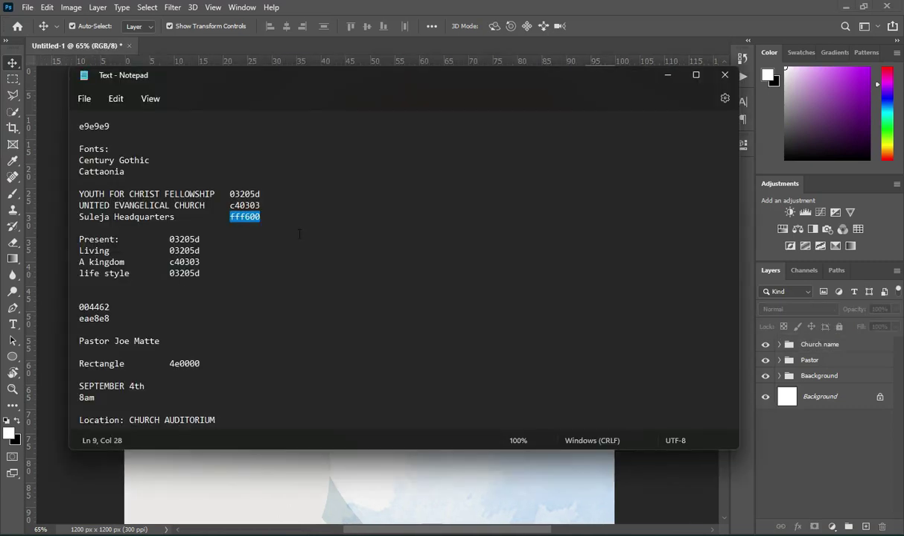
left_click_drag(73, 242, 120, 239)
key("ctrl+c")
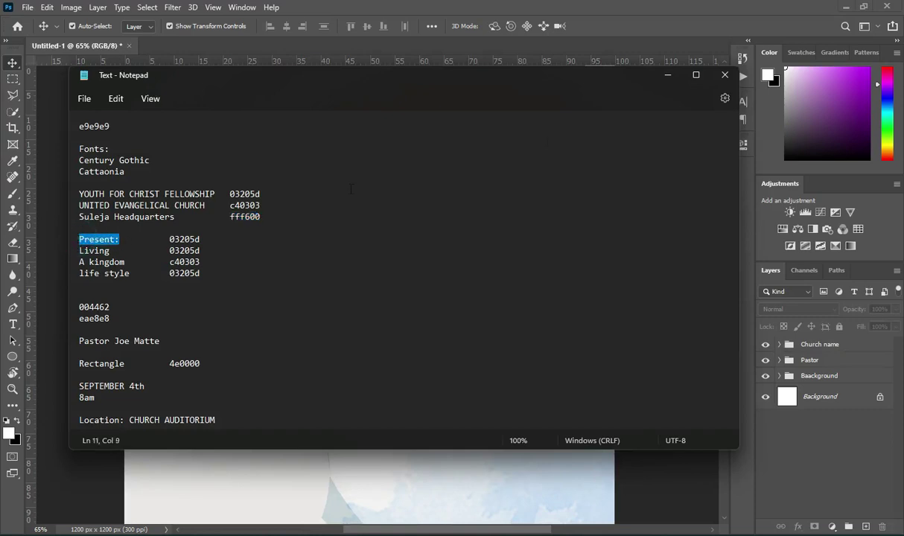
left_click(669, 75)
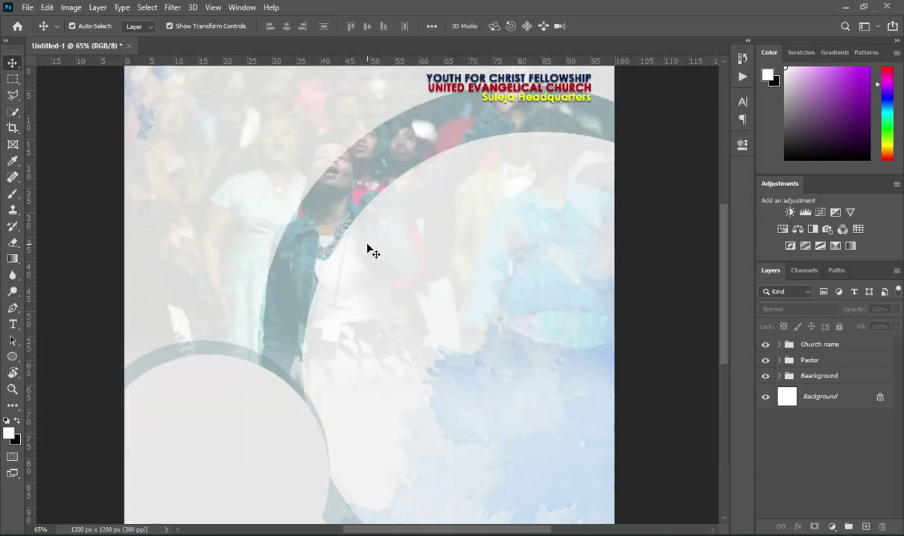
key("t")
left_click(273, 182)
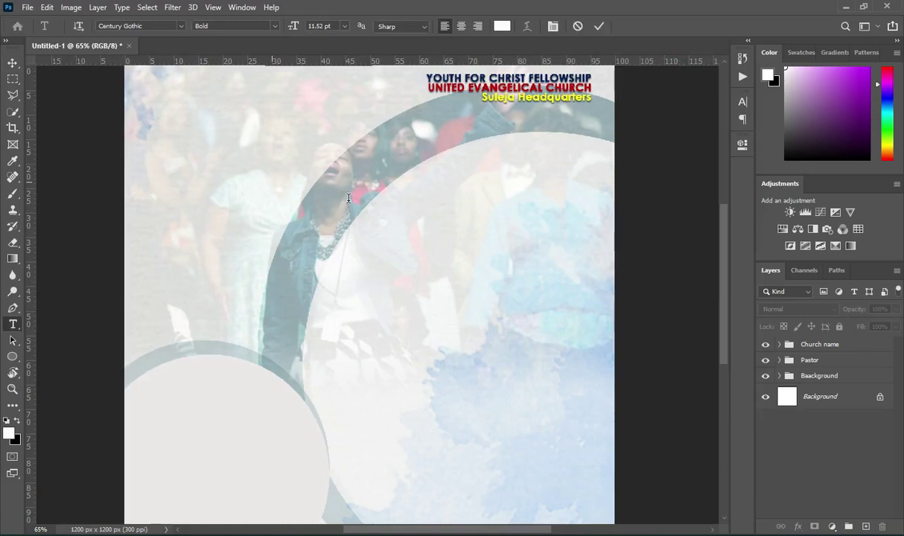
key("ctrl+v")
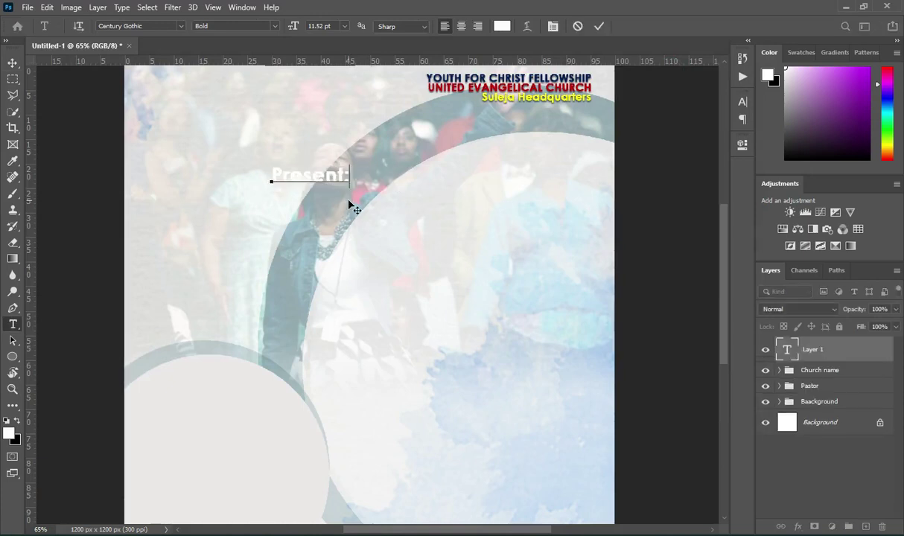
left_click(599, 26)
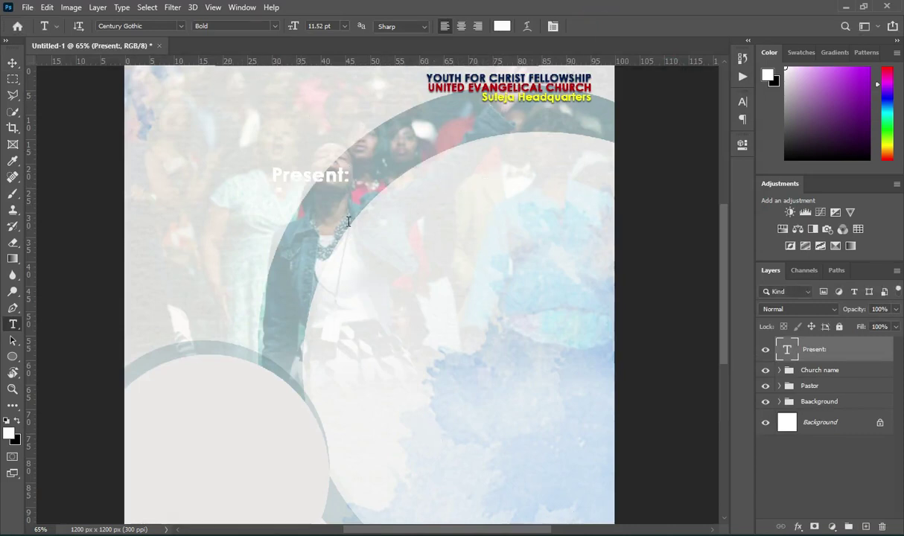
- Change the font of the Present: text to Cattaonia, the second font listed in the Notepad notes
key("alt+Tab")
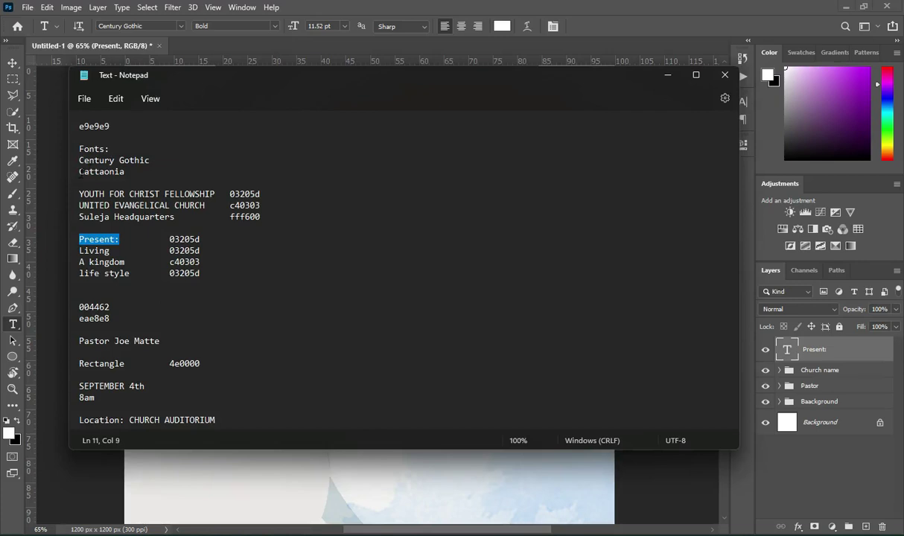
double_click(82, 172)
key("ctrl+c")
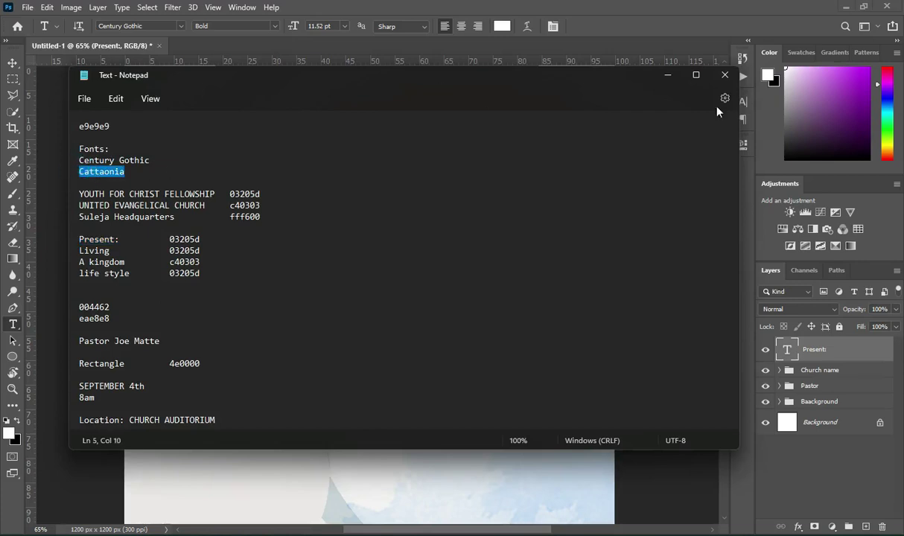
left_click(669, 78)
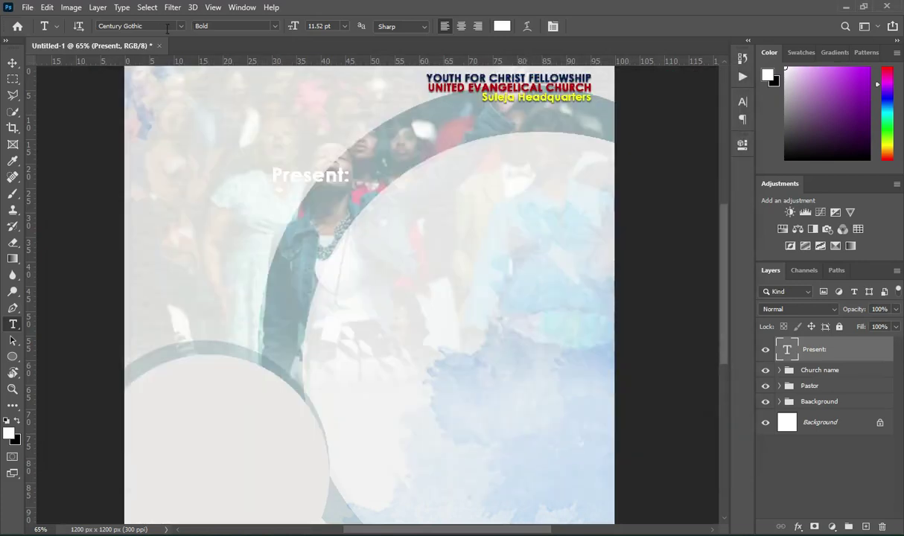
left_click(180, 27)
key("ctrl+v")
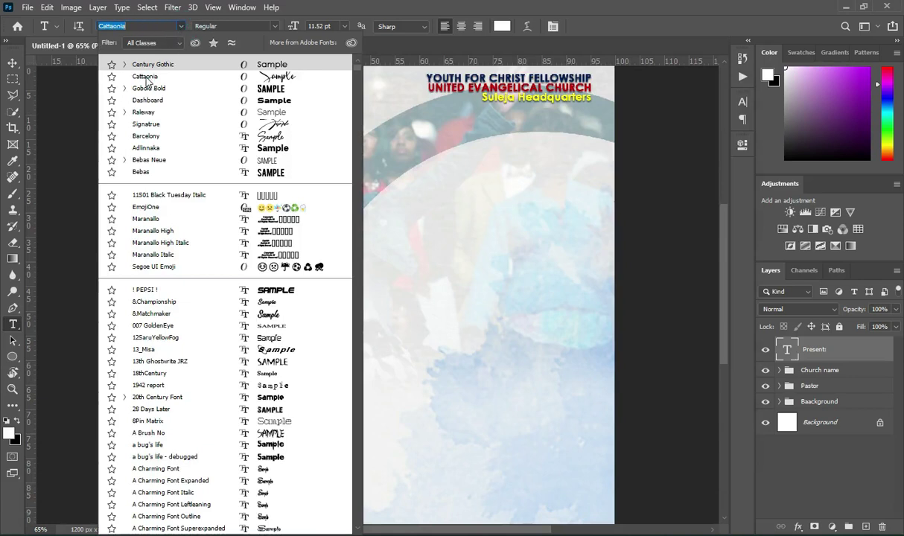
left_click(147, 78)
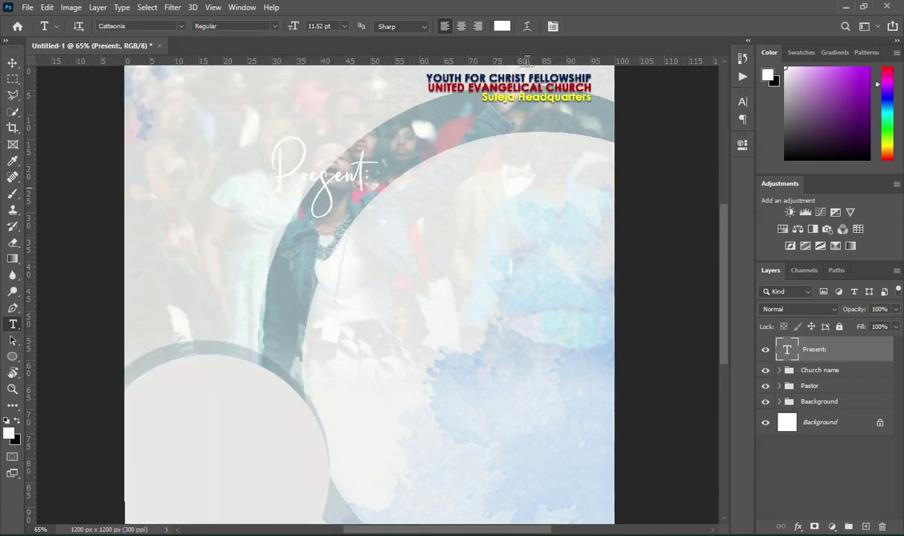
left_click(12, 63)
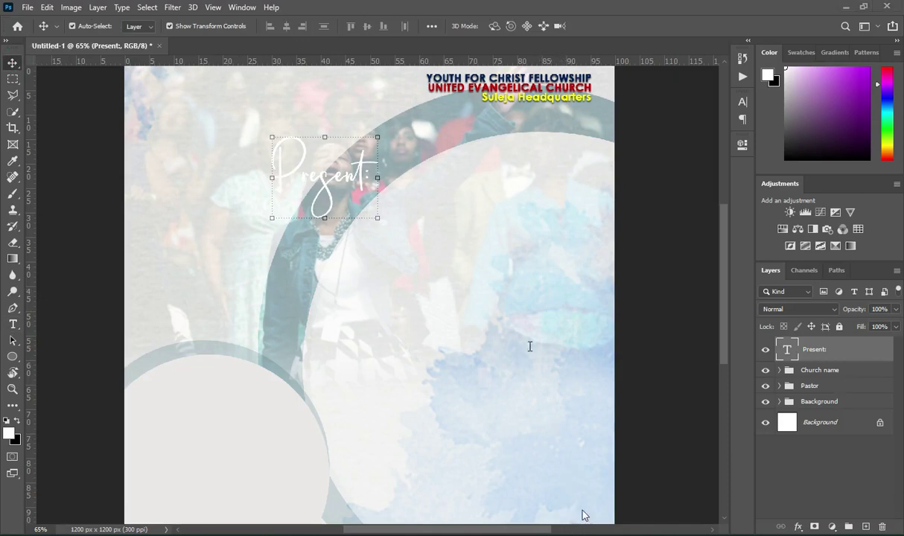
- Set the Present: text colour to 03205d, the hex code listed beside that word in the Notepad notes
key("alt+Tab")
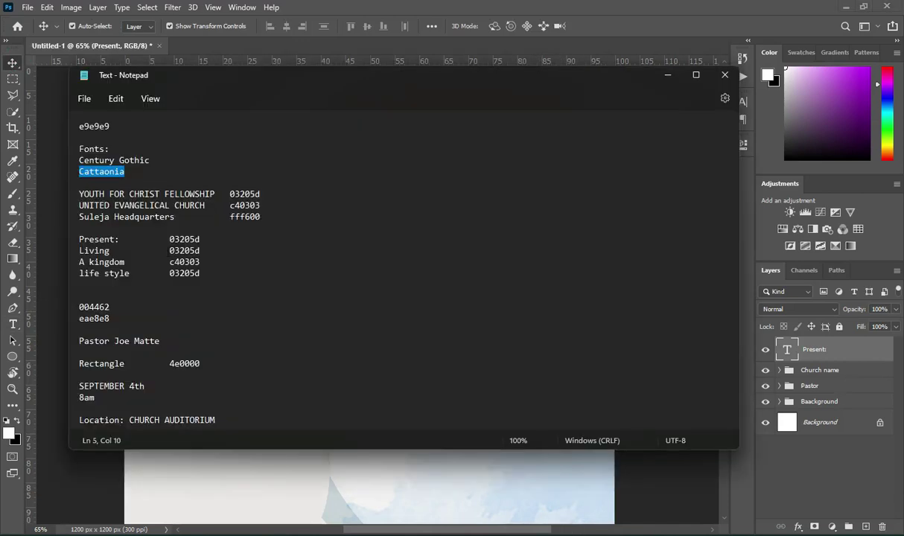
left_click_drag(169, 240, 211, 239)
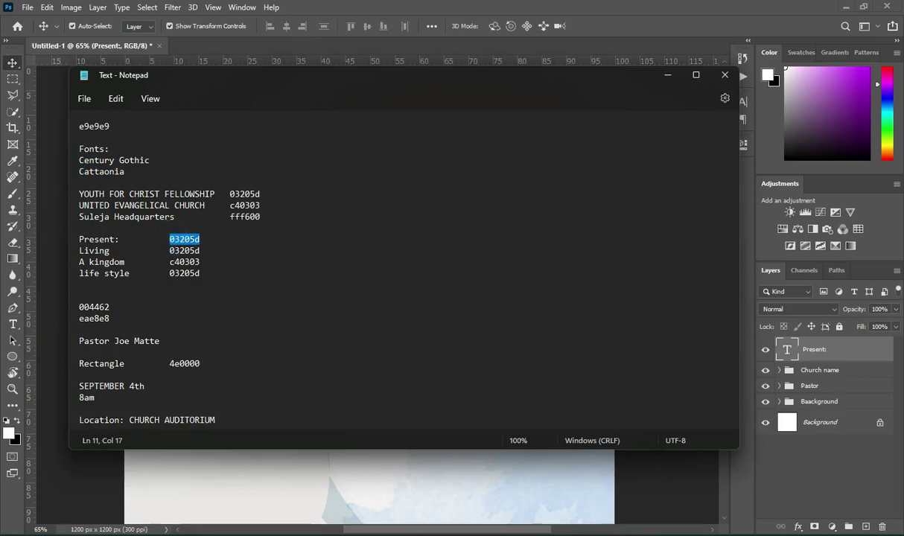
left_click(537, 469)
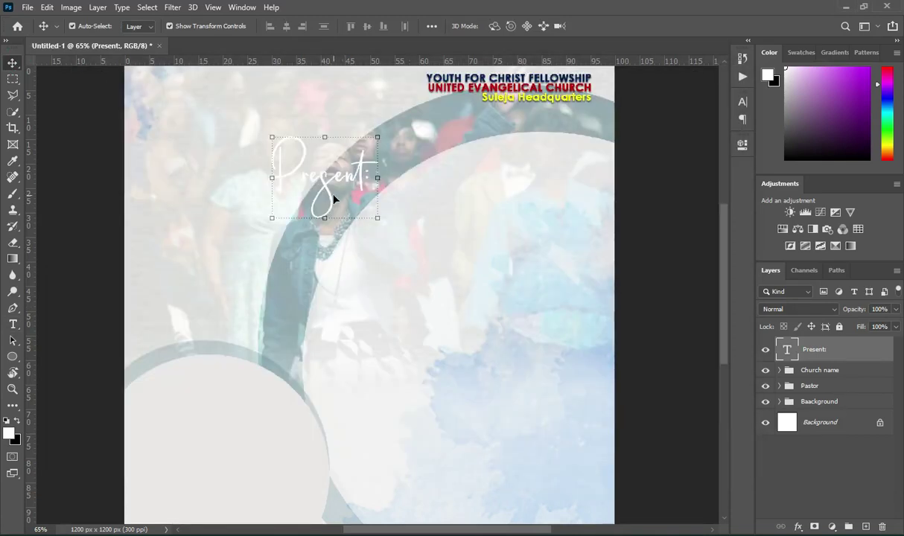
key("t")
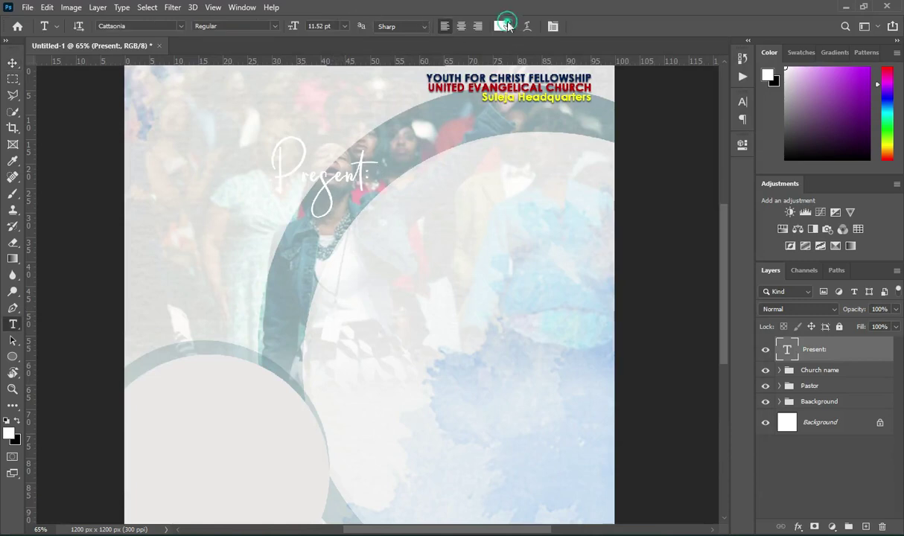
left_click(502, 26)
type("03205d")
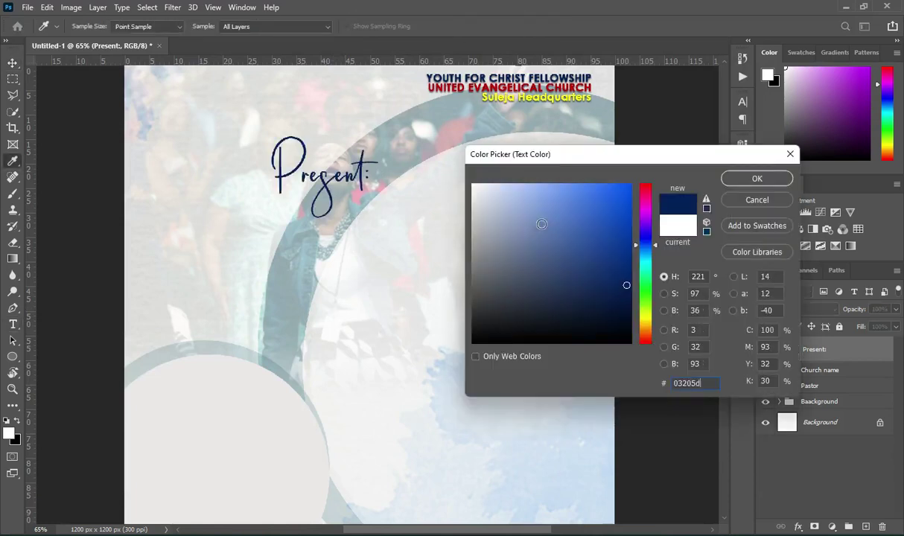
left_click(757, 180)
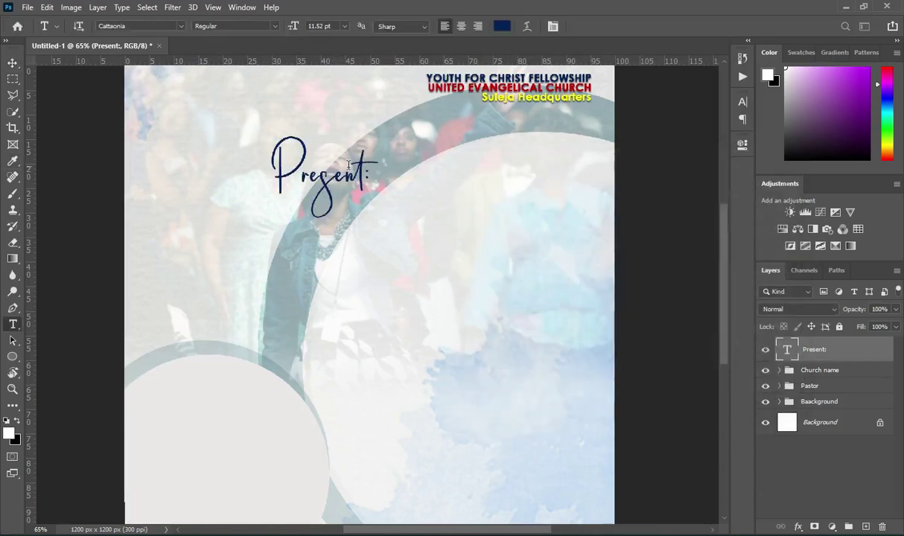
- Move the Present: text slightly up and to the left in the upper part of the flyer
key("ctrl+0")
left_click(13, 62)
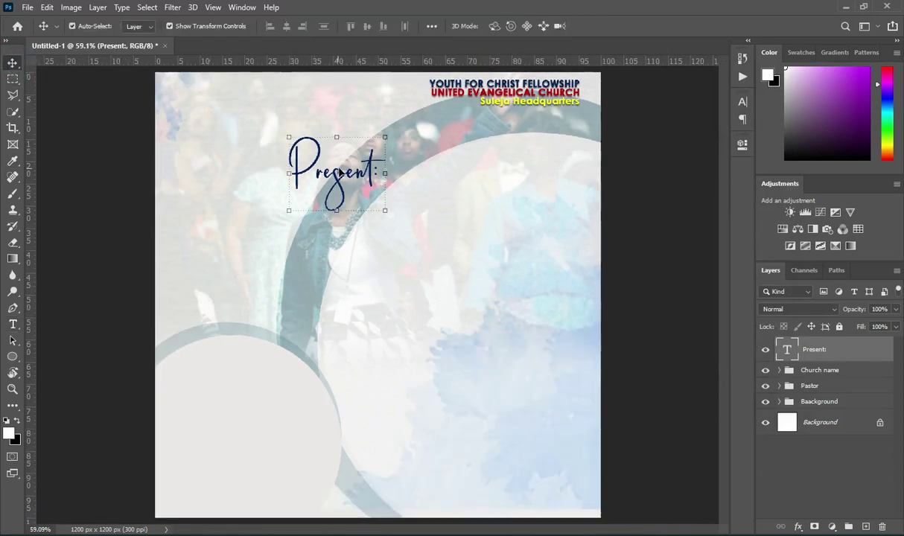
left_click_drag(335, 172, 309, 166)
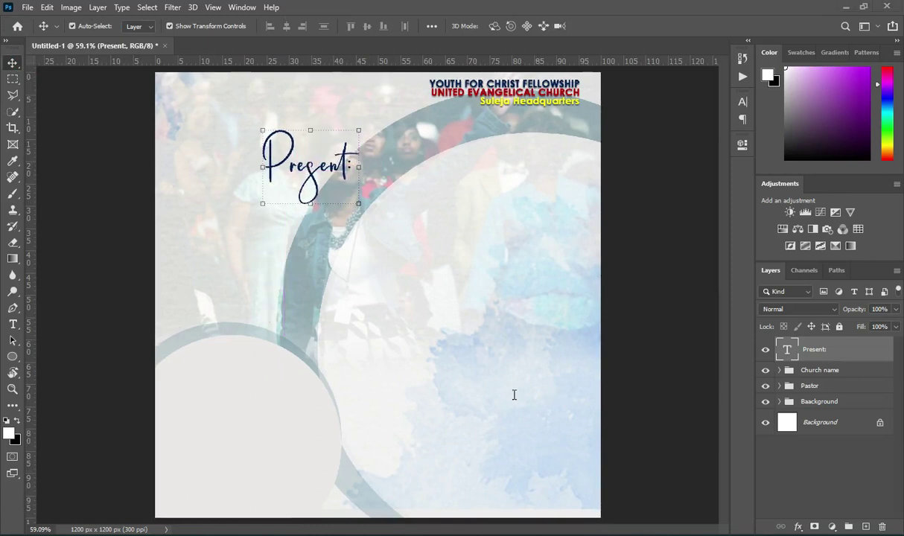
- Duplicate the Present: text to the right of the original and replace the copy's wording with Living from the Notepad notes
key("alt+Tab")
double_click(94, 251)
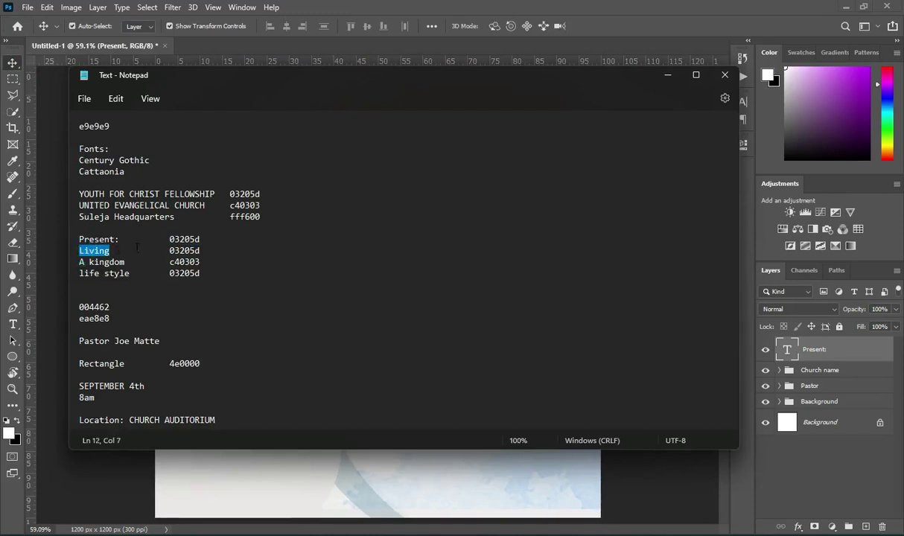
left_click(667, 75)
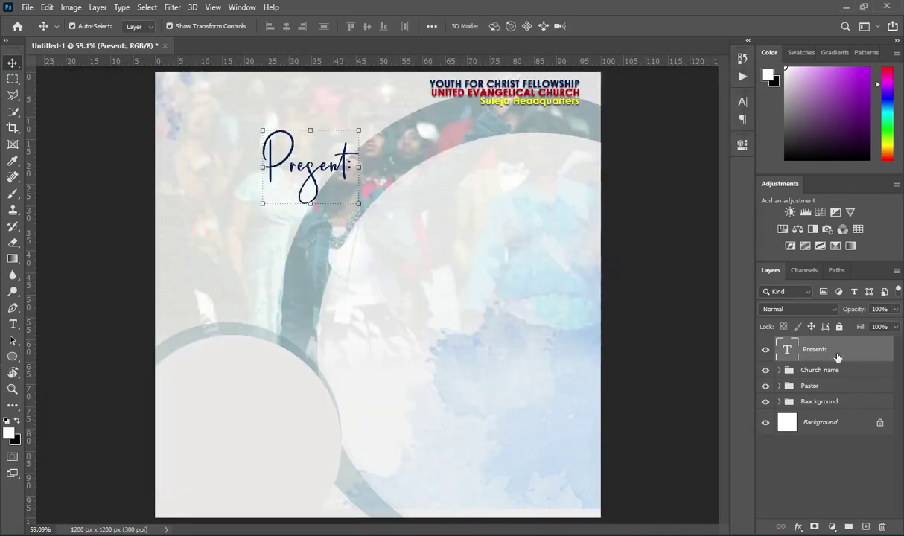
left_click_drag(847, 355, 866, 527)
left_click_drag(321, 166, 433, 179)
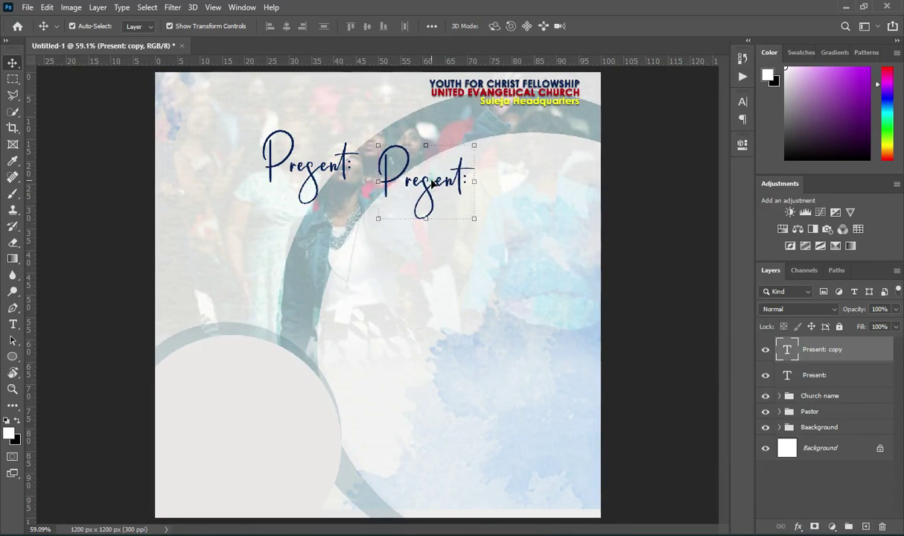
double_click(432, 179)
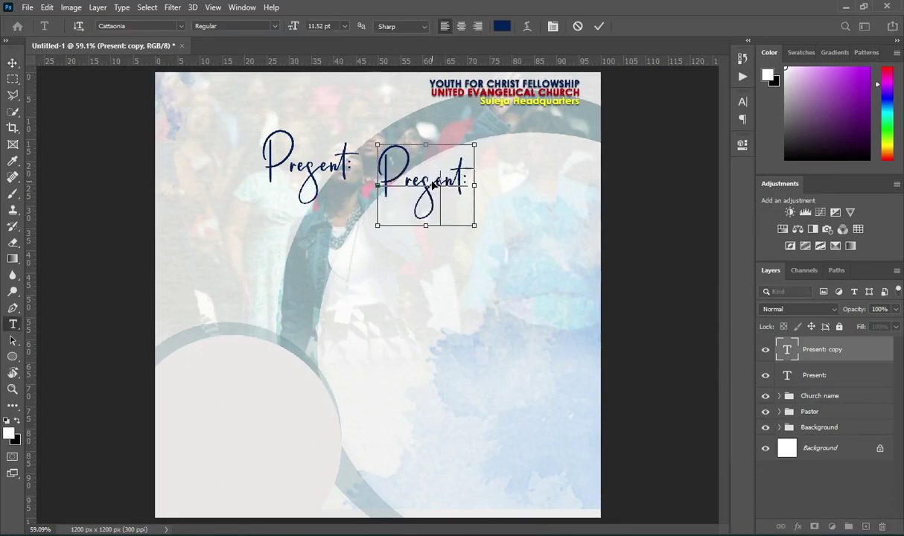
type("Living")
left_click(599, 27)
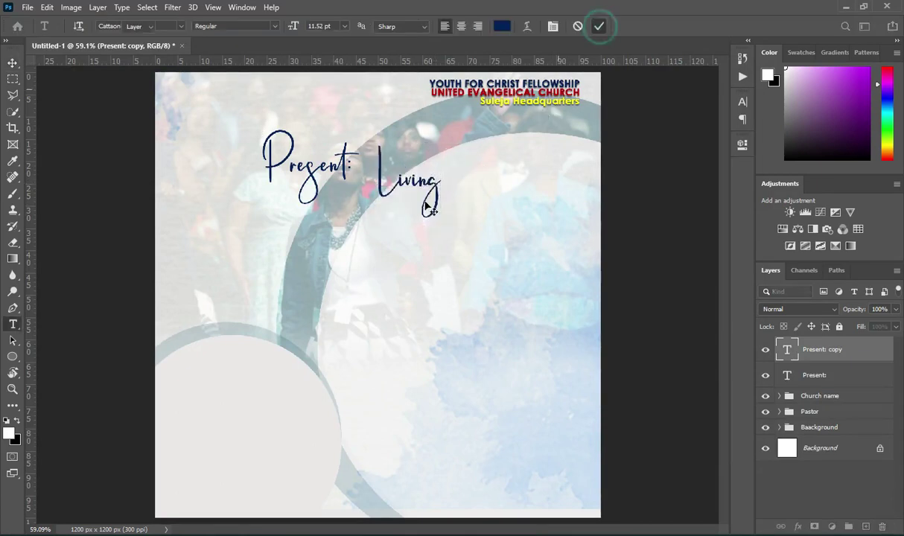
- Enlarge the Living text to about two and a half times its size, keeping it to the right of Present:
key("v")
left_click(442, 184)
left_click_drag(511, 204, 494, 227)
left_click(622, 26)
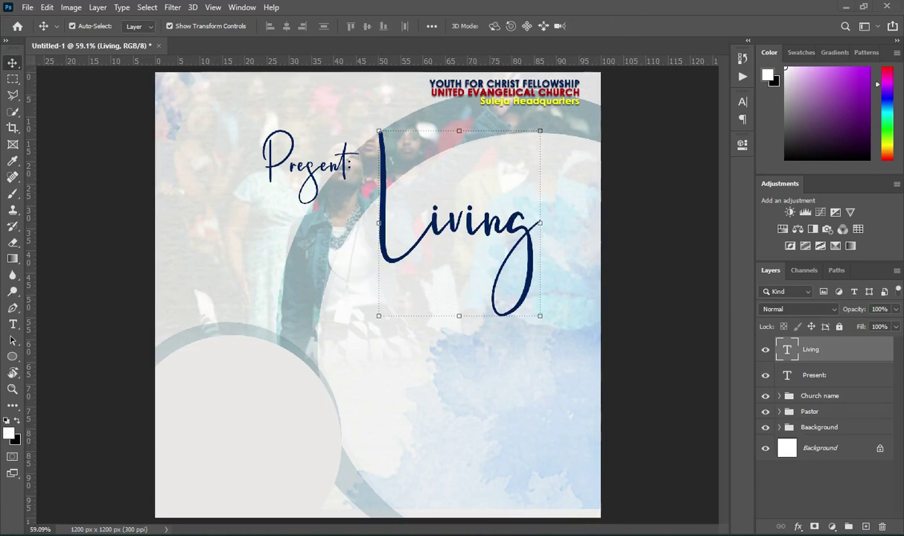
- Check the hex colour code listed beside Living in the Notepad notes and return to the flyer
key("alt+Tab")
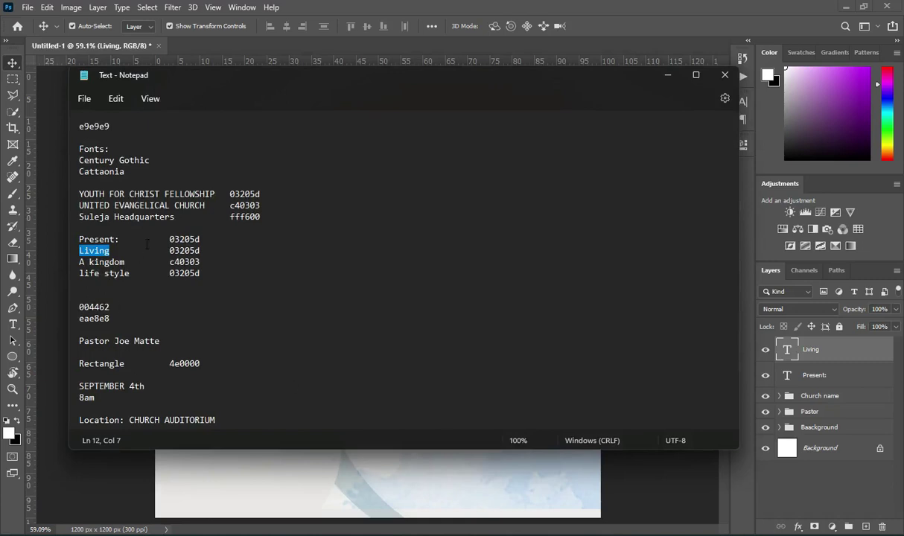
double_click(184, 250)
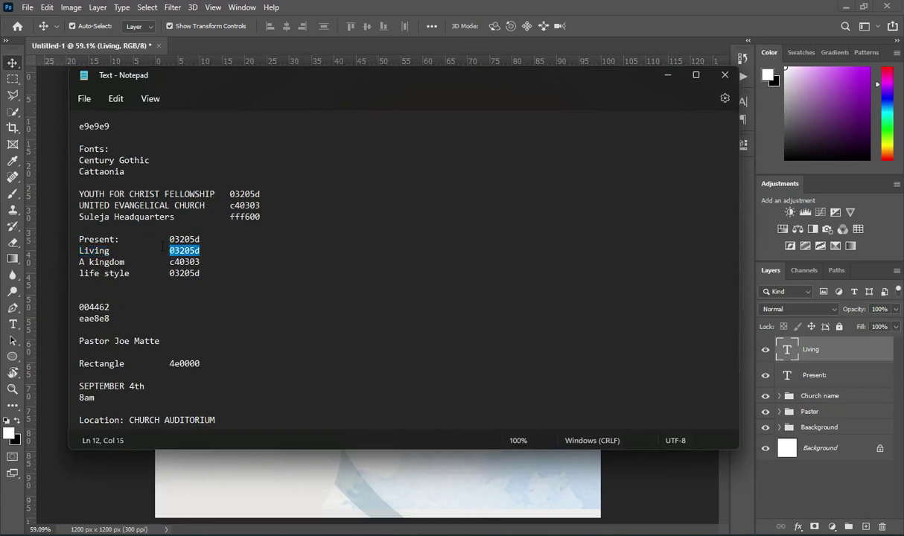
left_click(668, 76)
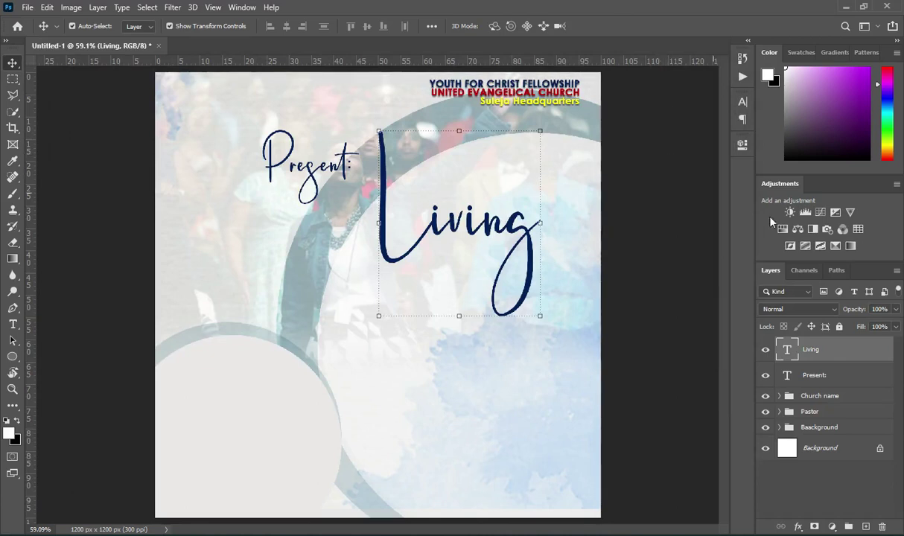
- Add a drop shadow to the Living text with 33% opacity and a distance of 15 px
left_click(798, 527)
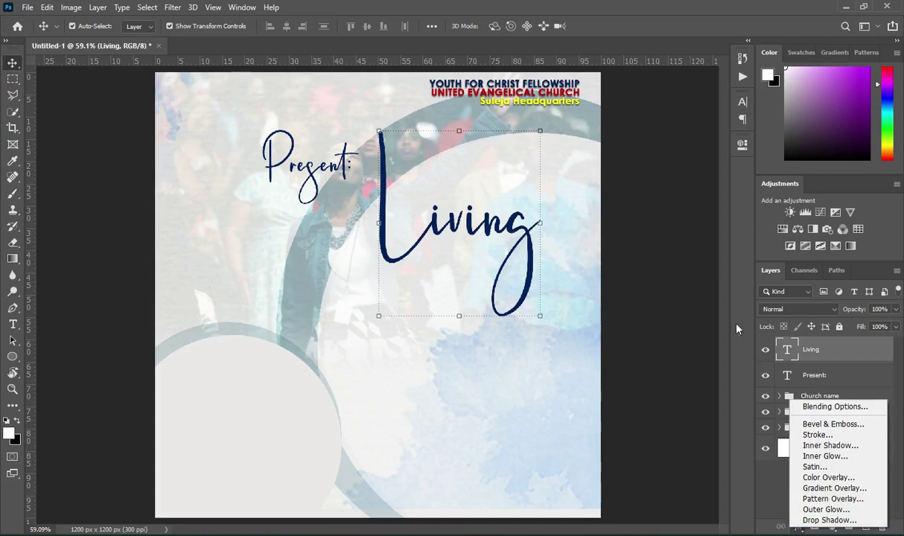
left_click(810, 408)
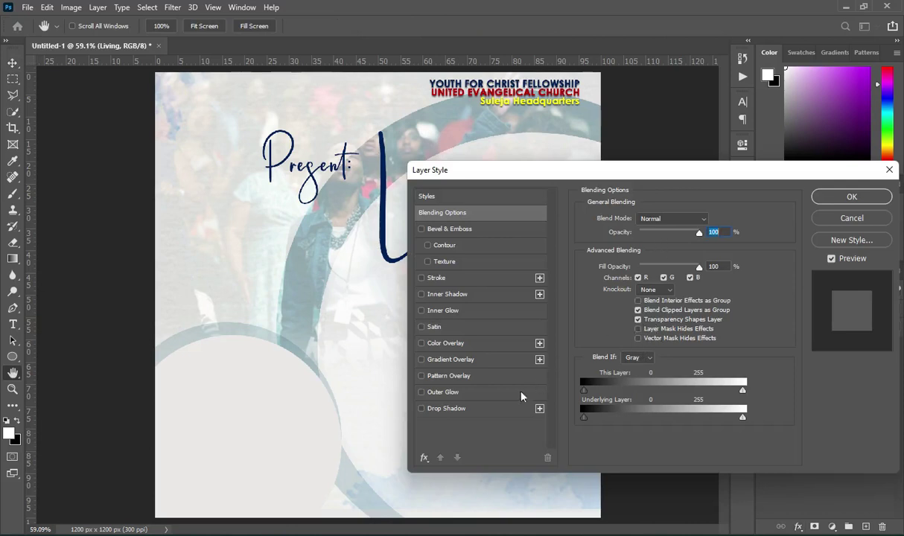
left_click(462, 409)
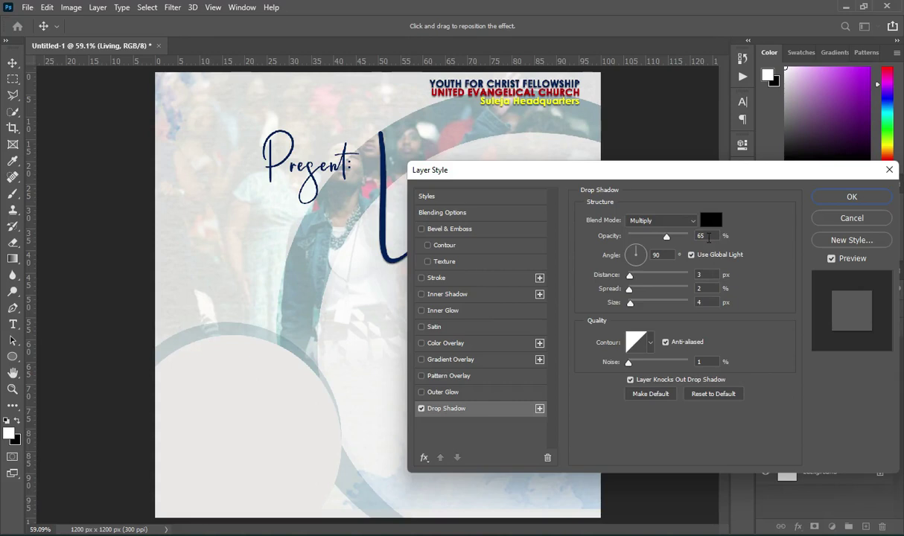
left_click(699, 237)
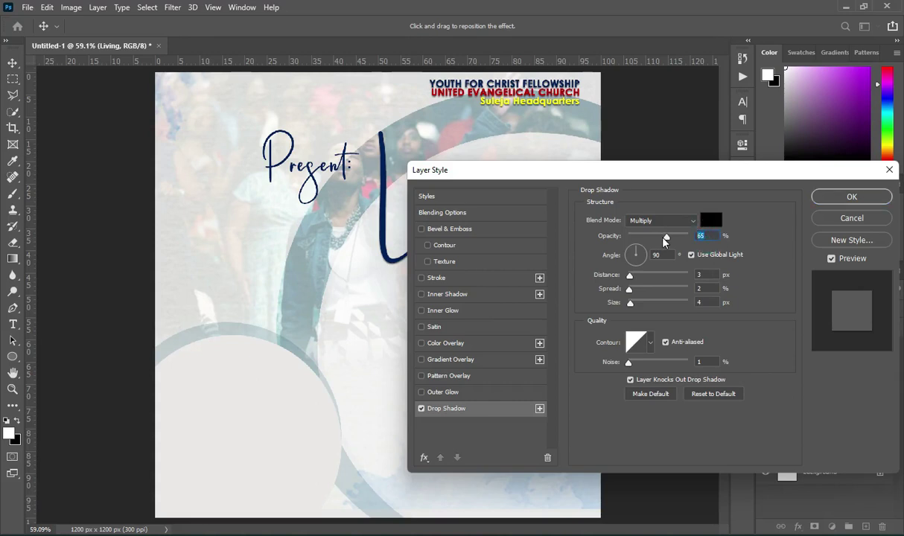
type("33")
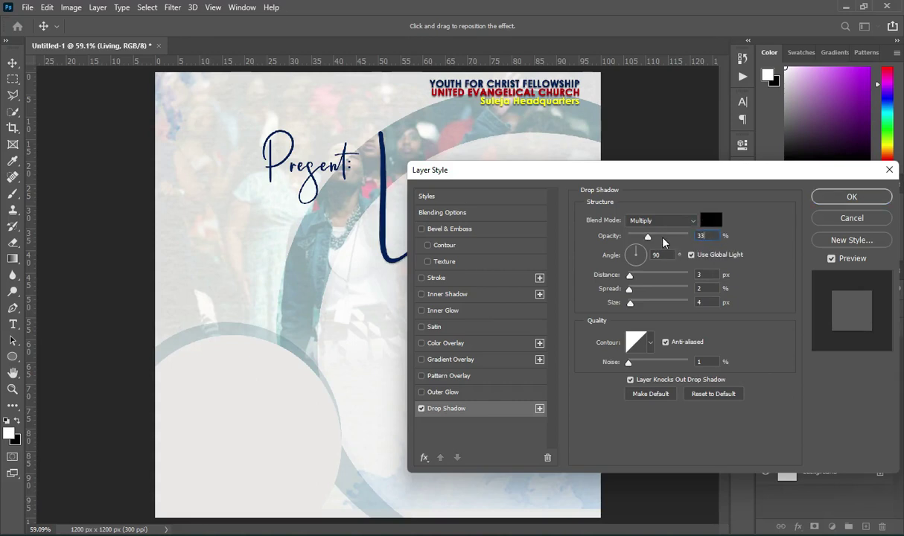
left_click(656, 255)
left_click(709, 275)
type("15")
left_click_drag(680, 171, 813, 177)
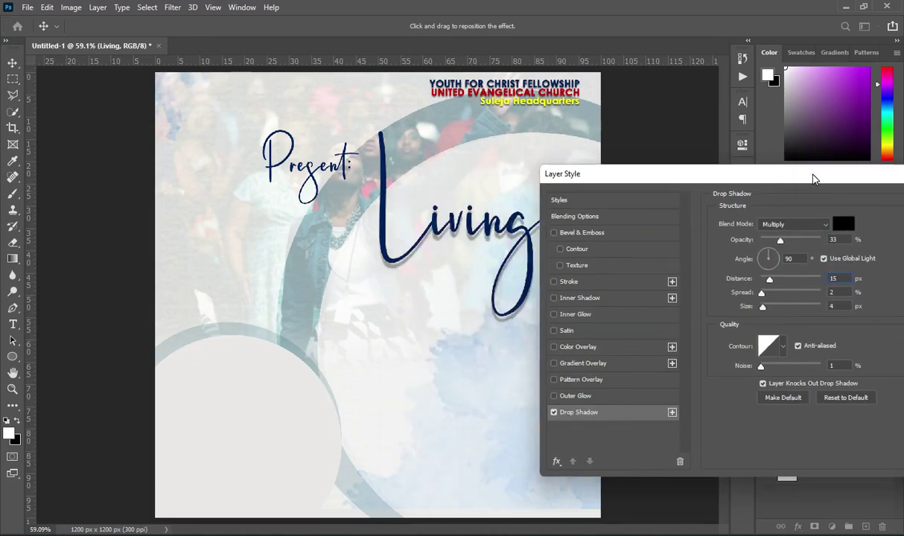
- Set the Living drop shadow's spread to 4% and its size to 2 px, and apply the layer style
left_click(837, 290)
type("4")
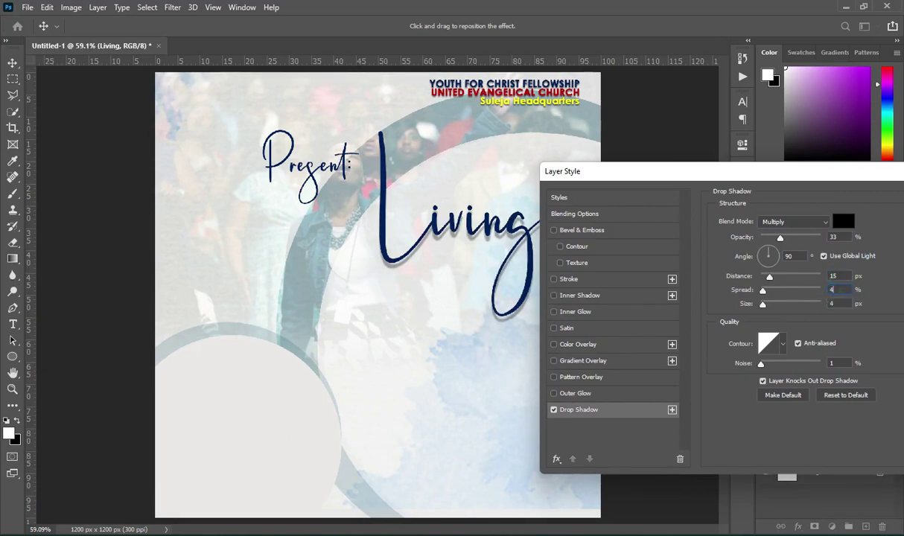
left_click(841, 302)
type("2")
left_click_drag(833, 179, 830, 177)
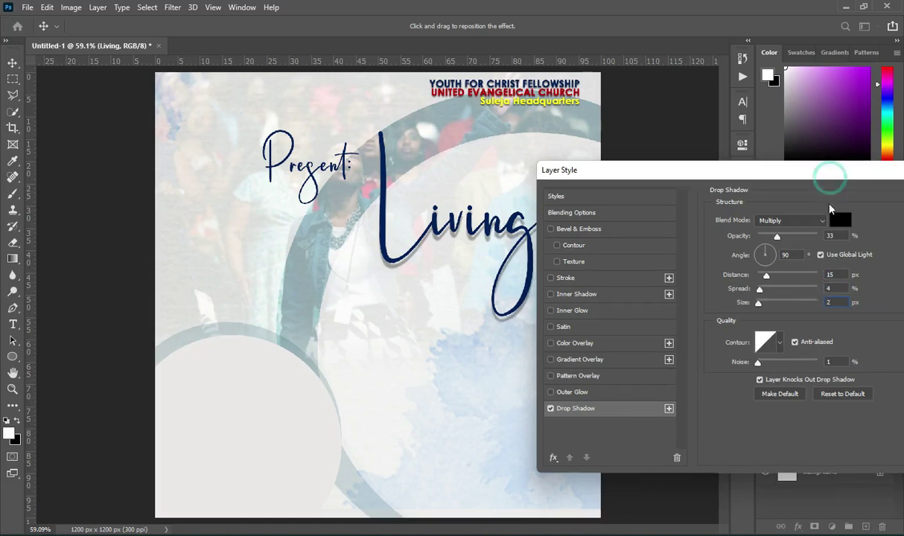
left_click(831, 361)
left_click_drag(810, 176, 658, 164)
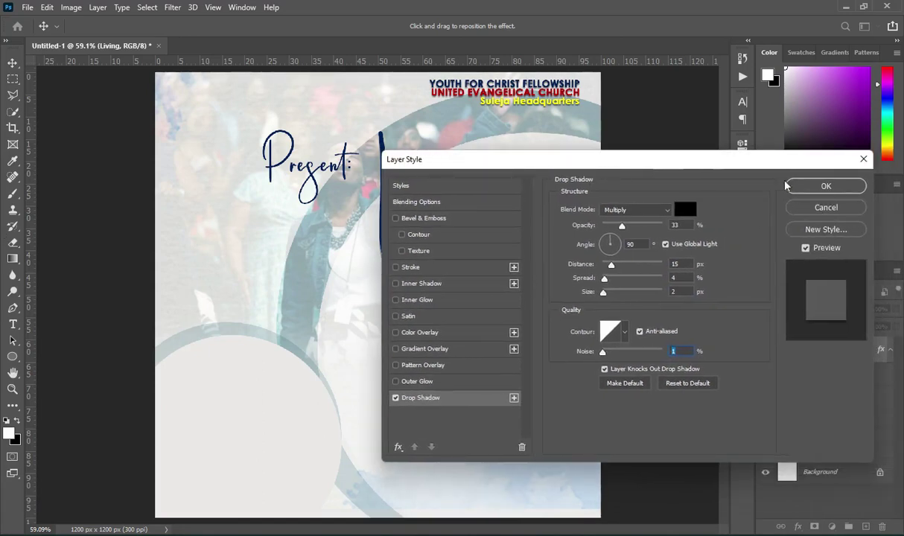
left_click(827, 186)
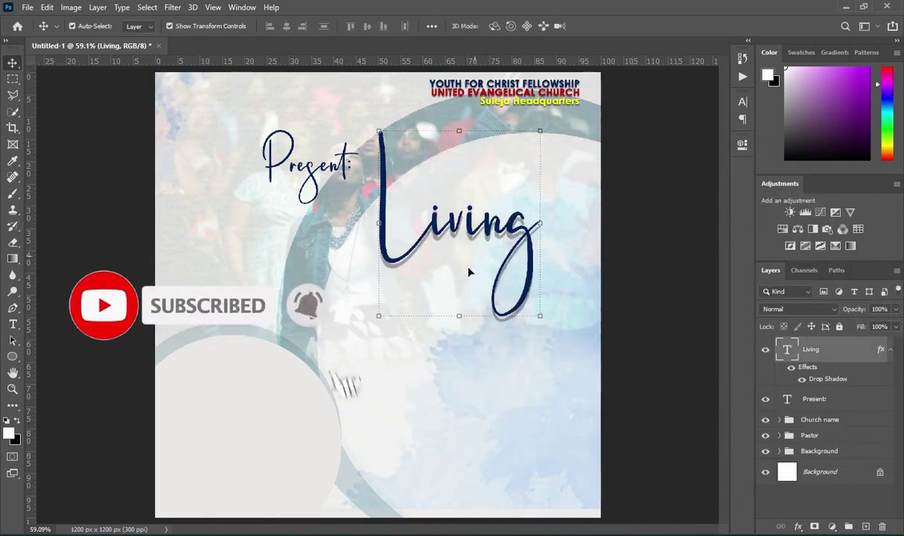
- Add a new text layer reading A kingdom, taken from the Notepad notes, below the Present: text
scroll(456, 230, "down", 1)
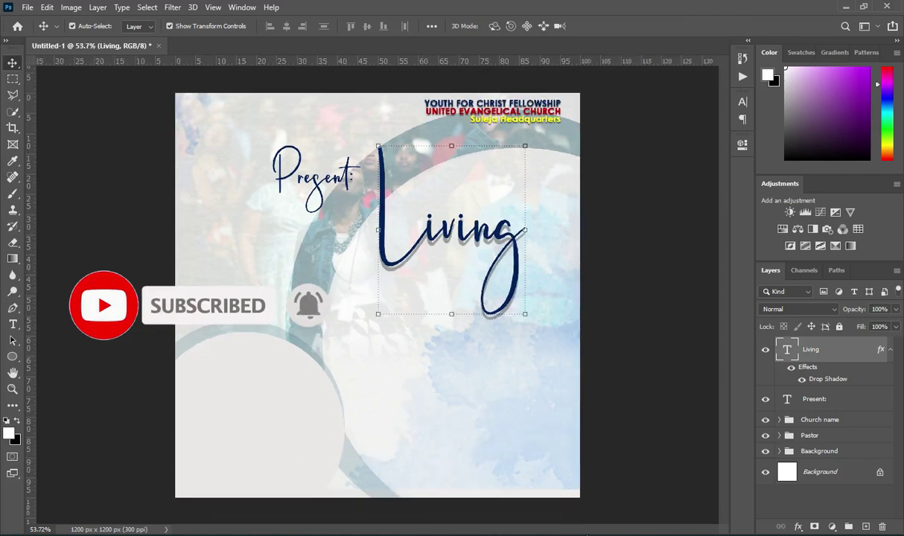
key("alt+Tab")
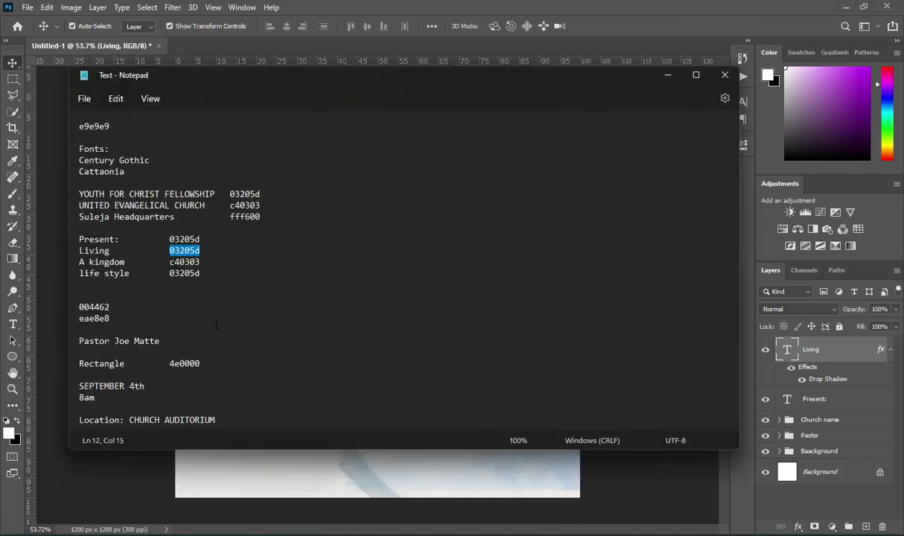
triple_click(77, 262)
left_click_drag(77, 262, 123, 262)
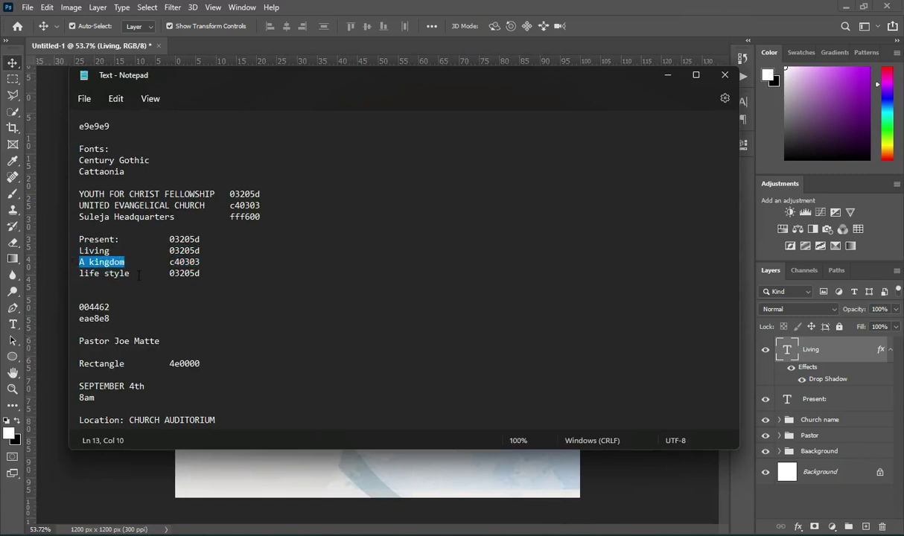
left_click(668, 75)
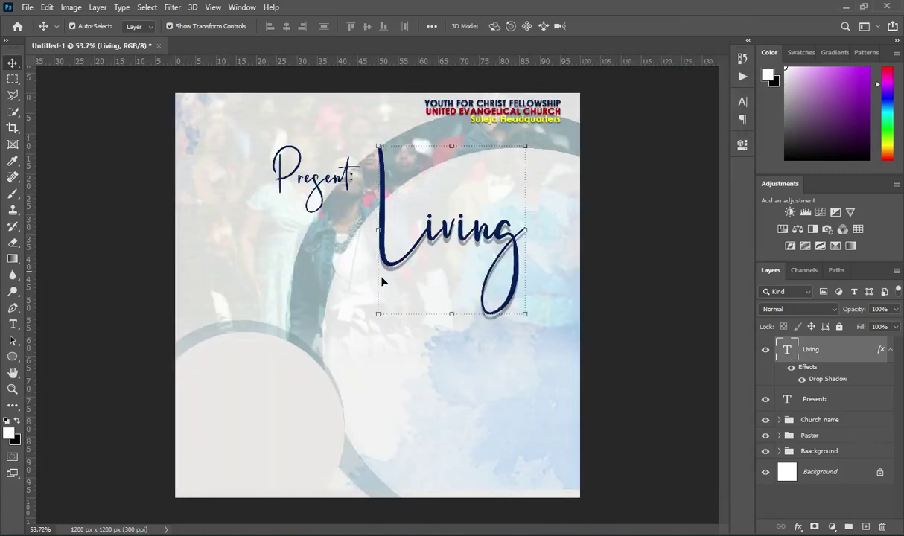
key("t")
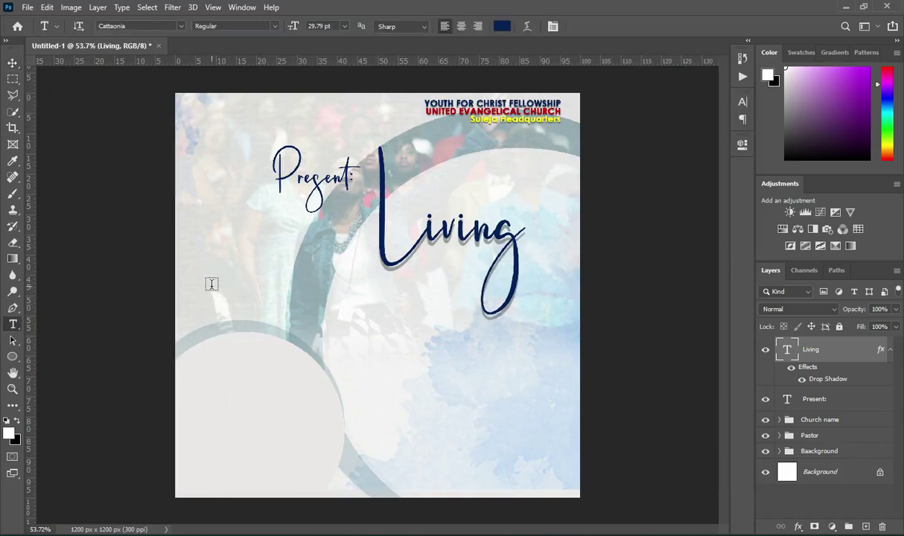
left_click(211, 285)
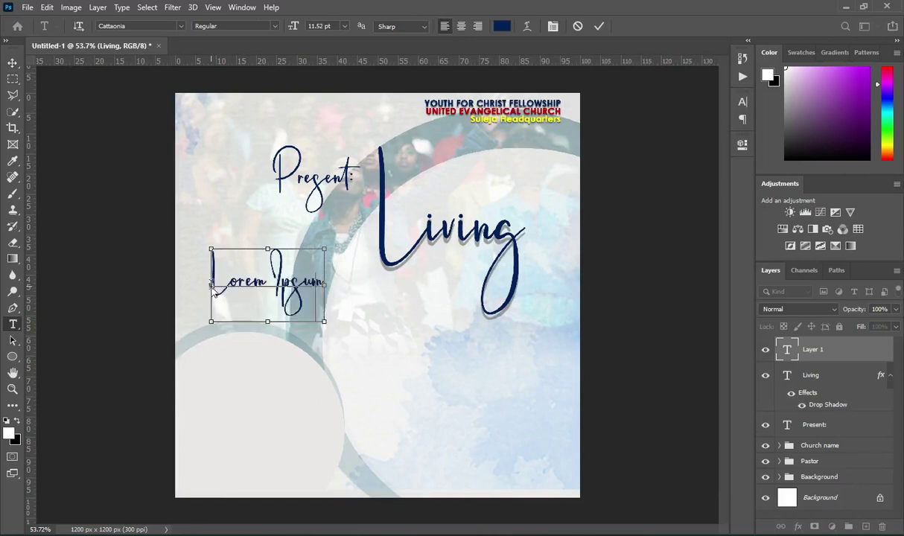
type("A kingdom")
left_click(599, 27)
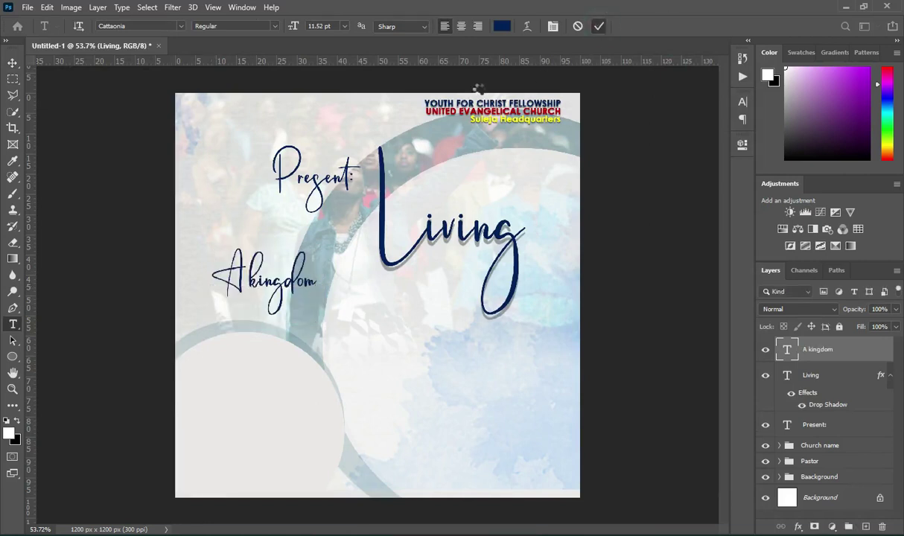
- Change the A kingdom text's font to Century Gothic in the Bold style
left_click(182, 27)
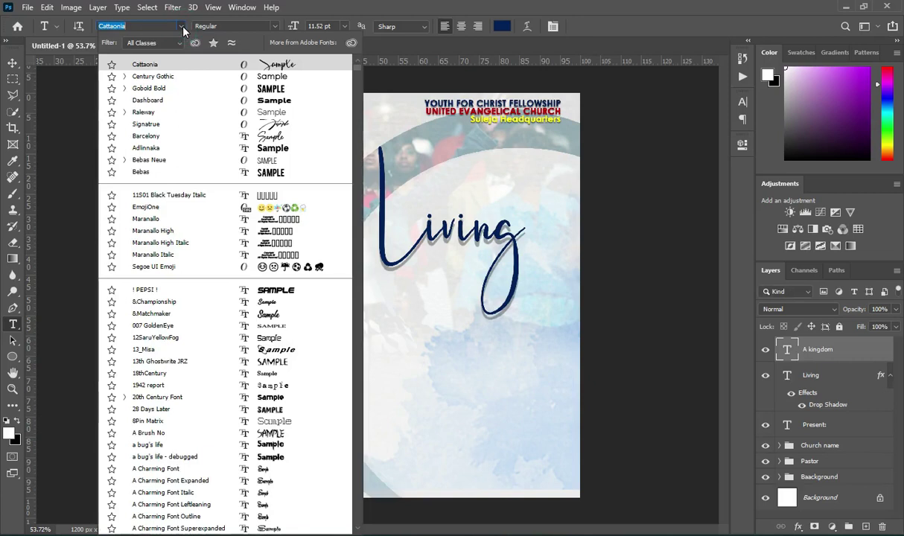
left_click(159, 77)
left_click(274, 27)
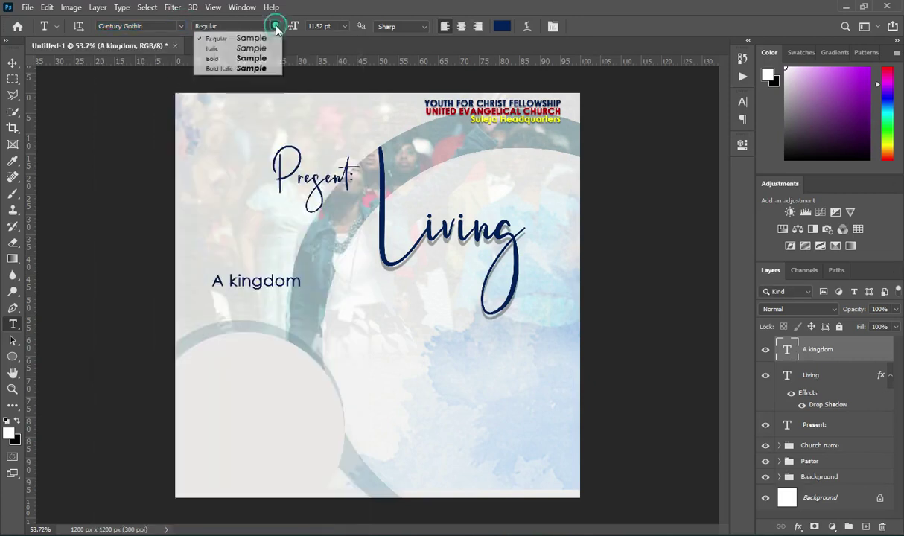
left_click(239, 59)
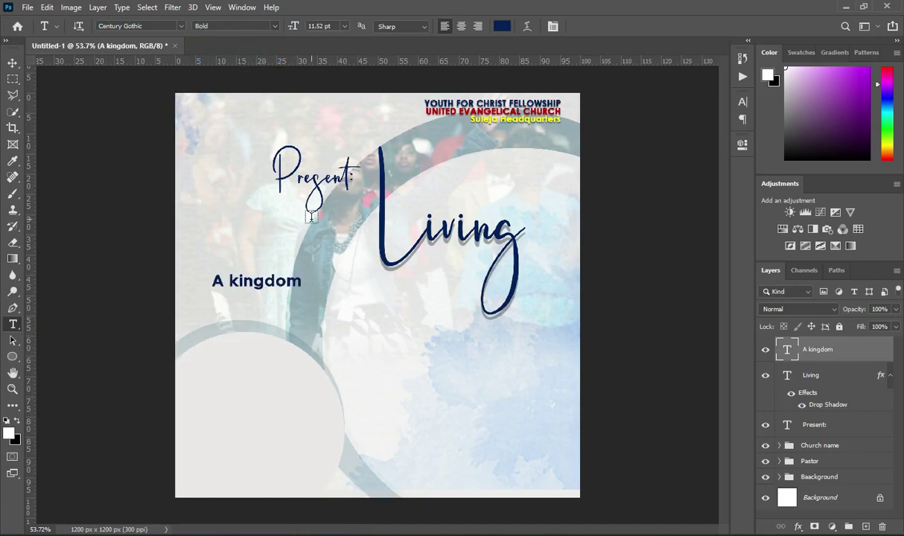
- Enlarge the A kingdom text to about 264% and shift it slightly right and down, beside the tail of Living's g
left_click(13, 63)
left_click_drag(302, 289, 438, 300)
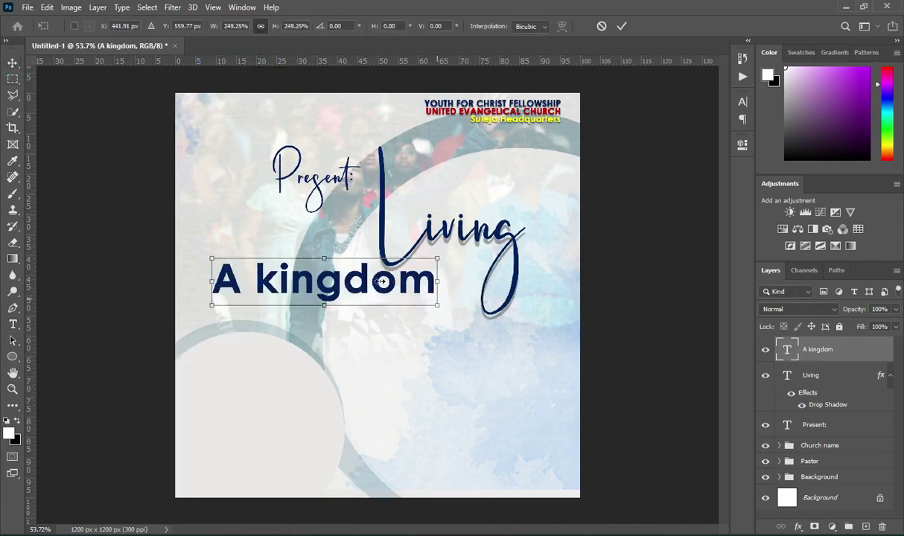
left_click_drag(383, 290, 404, 298)
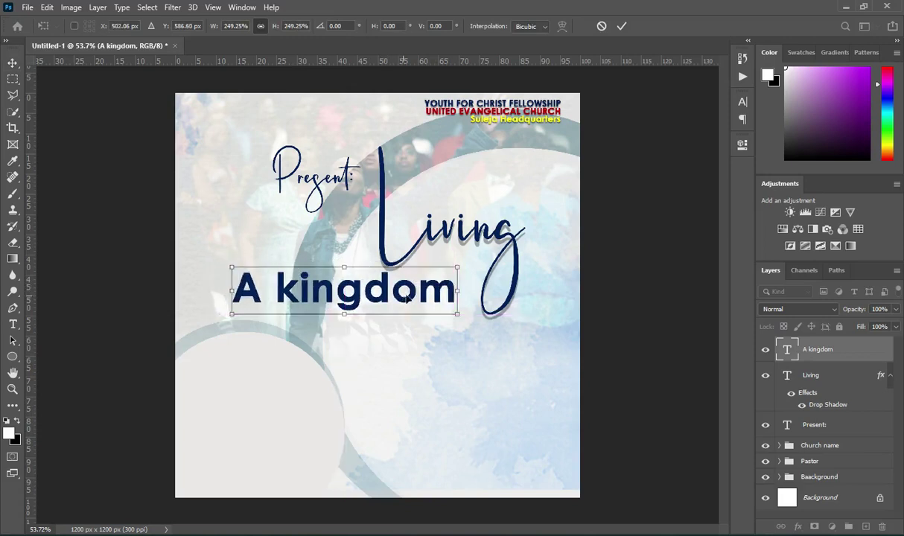
left_click_drag(462, 290, 474, 291)
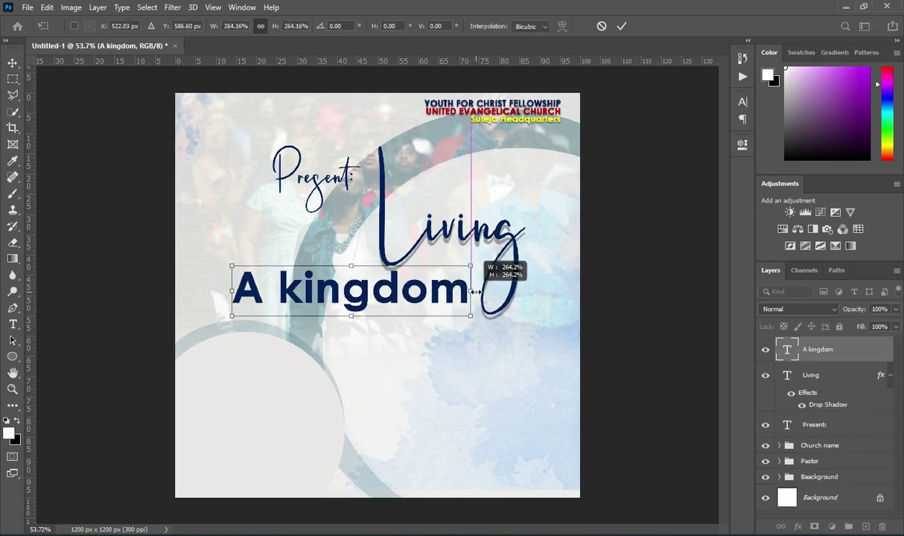
left_click_drag(477, 291, 477, 292)
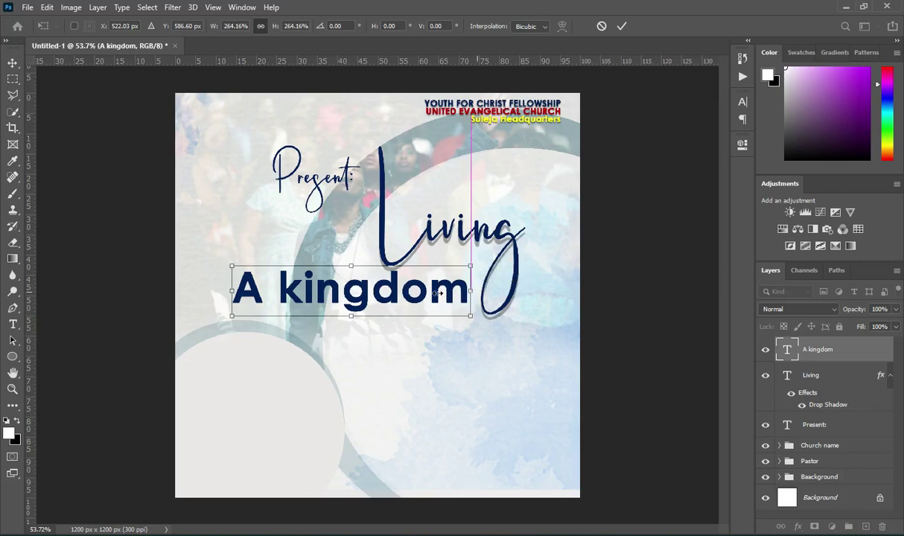
left_click(622, 26)
- Tighten the A kingdom text's letter spacing to a tracking of -80
left_click(743, 102)
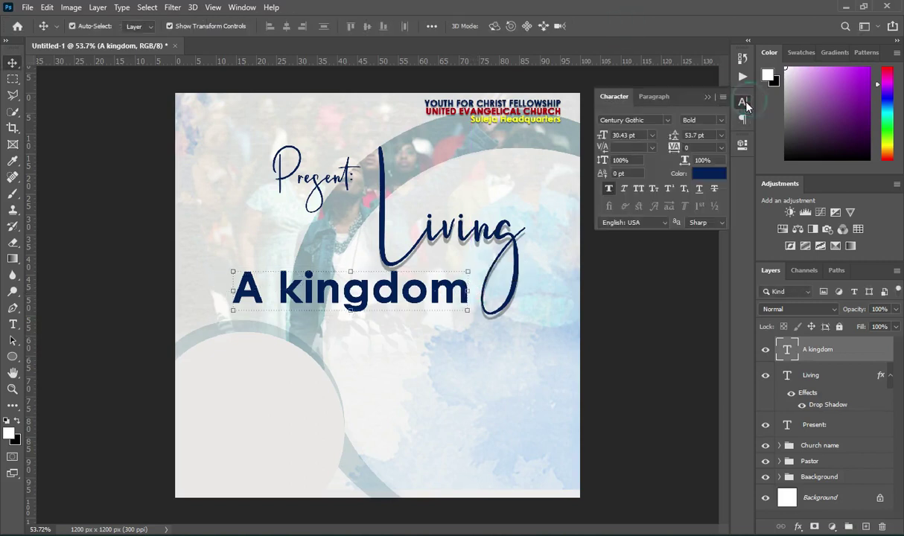
left_click(672, 148)
key("Return")
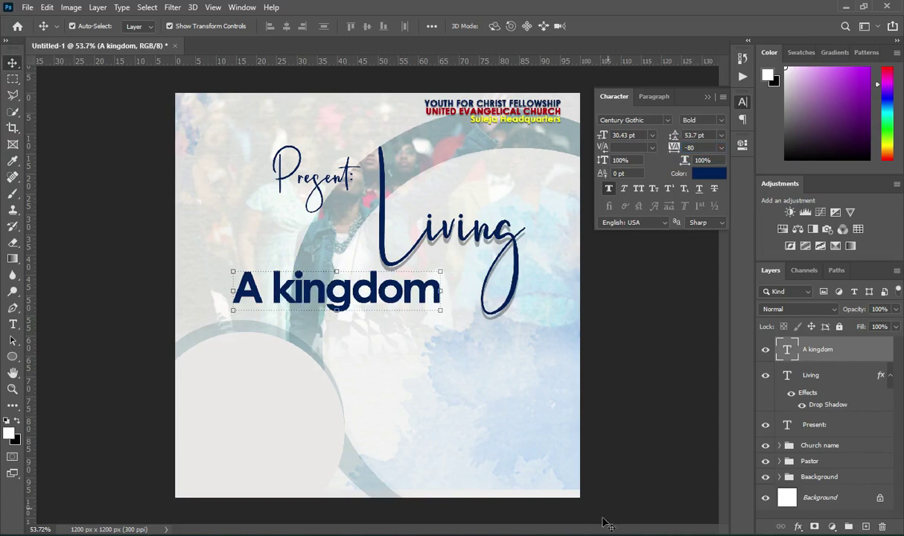
- Set the A kingdom text colour to c40303, the hex code listed beside that phrase in the Notepad notes
key("alt+Tab")
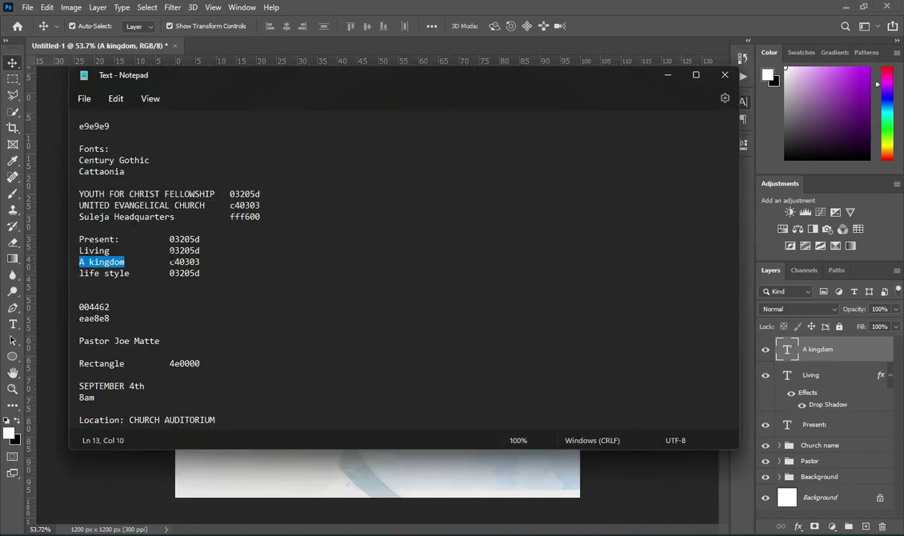
double_click(171, 262)
key("ctrl+c")
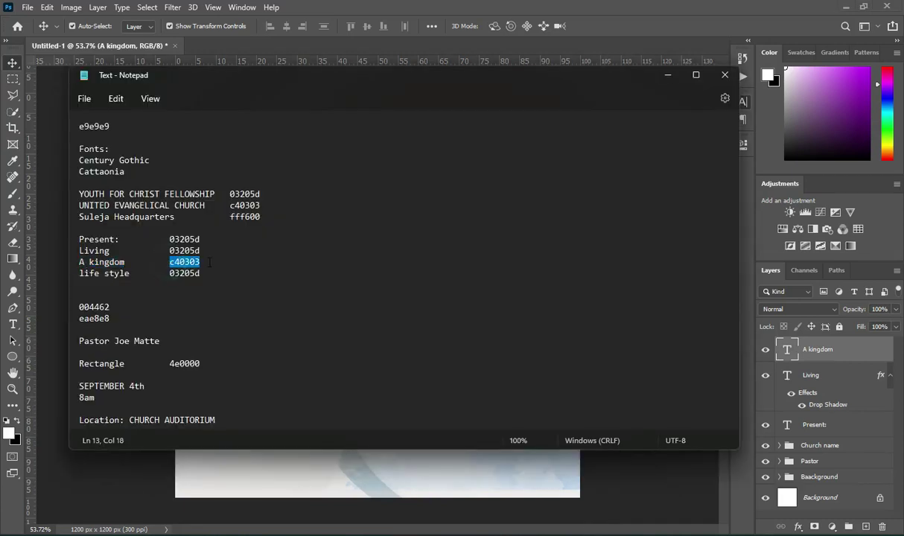
left_click(668, 76)
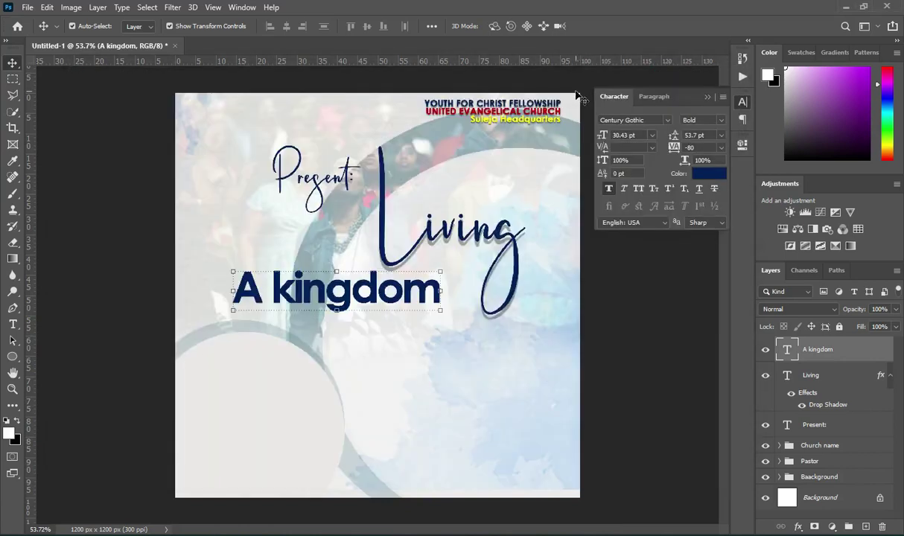
left_click(503, 25)
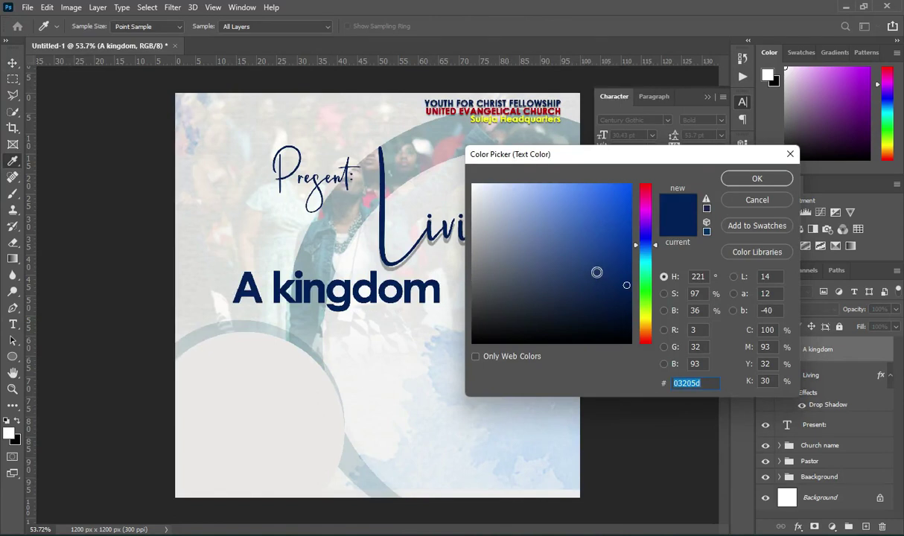
key("ctrl+v")
left_click(727, 179)
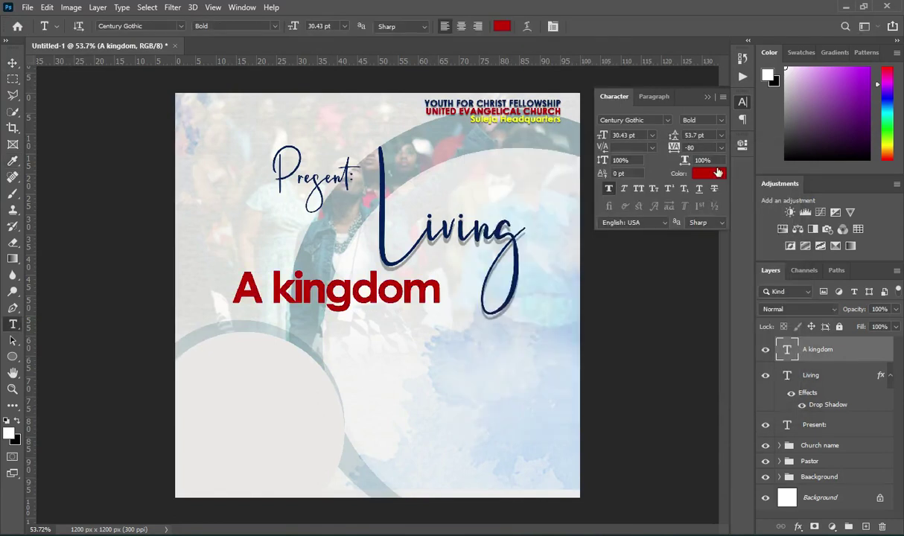
left_click(707, 96)
left_click(13, 63)
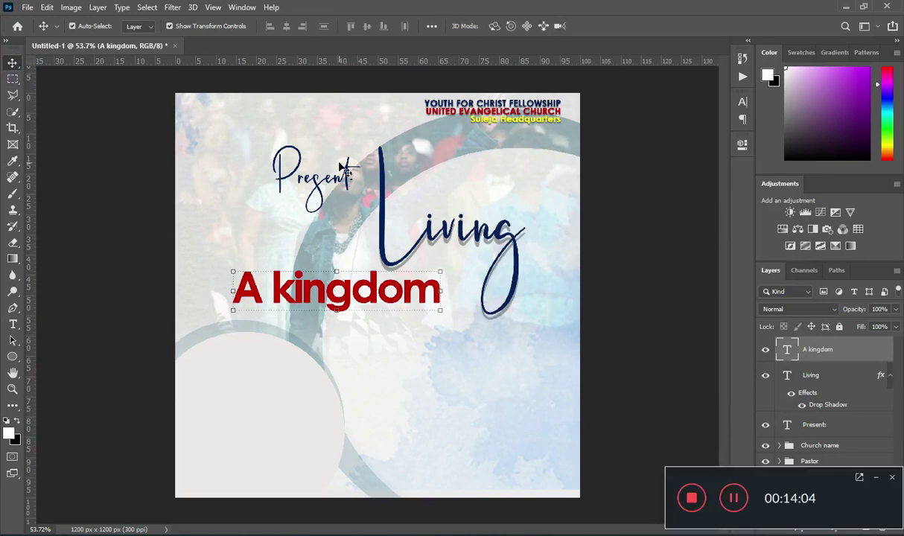
- Set the A kingdom text in all capitals
left_click(875, 479)
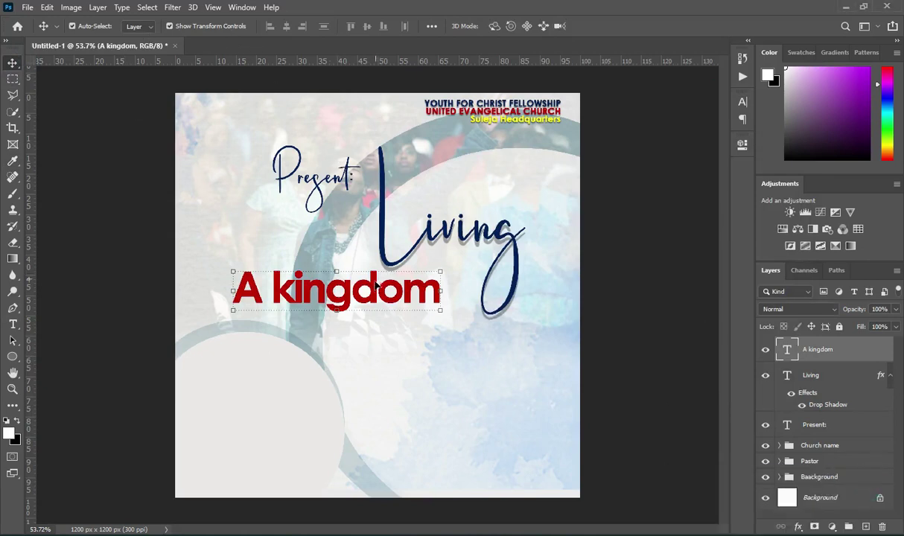
left_click(743, 101)
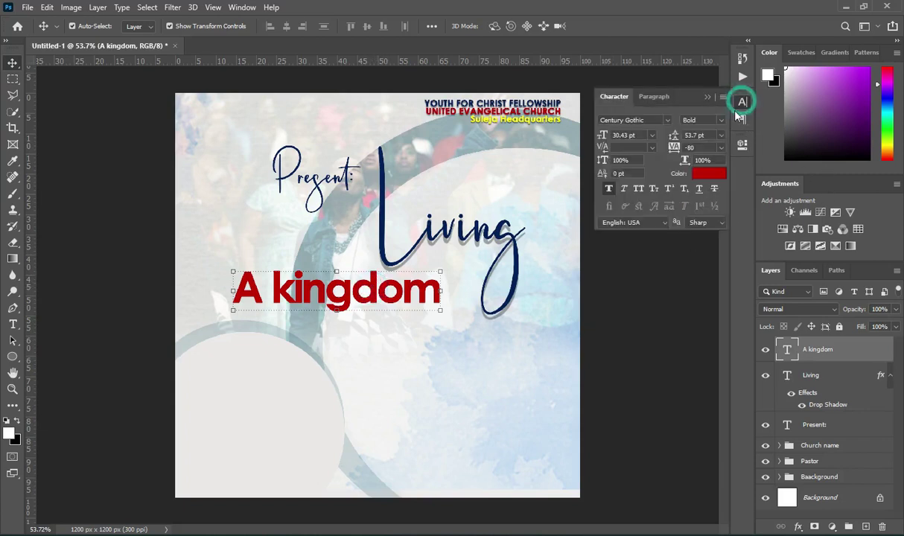
left_click(639, 189)
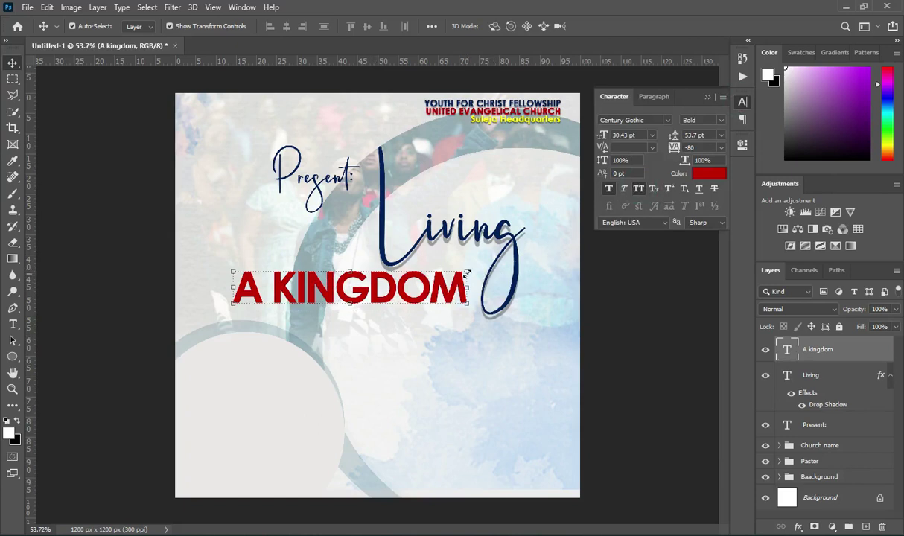
left_click(708, 97)
- Enlarge the A KINGDOM text to about 104.4% so it reaches the tail of Living's g, and nudge it slightly down
scroll(526, 272, "up", 2)
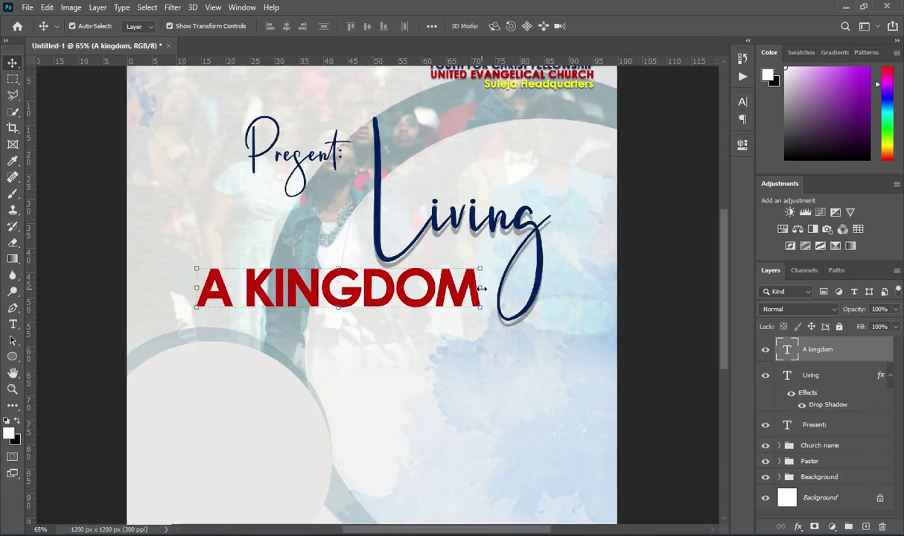
key("ctrl+t")
left_click_drag(484, 290, 491, 289)
key("Down")
key("Down")
key("Down")
key("Down")
key("Down")
key("Down")
key("Down")
key("Down")
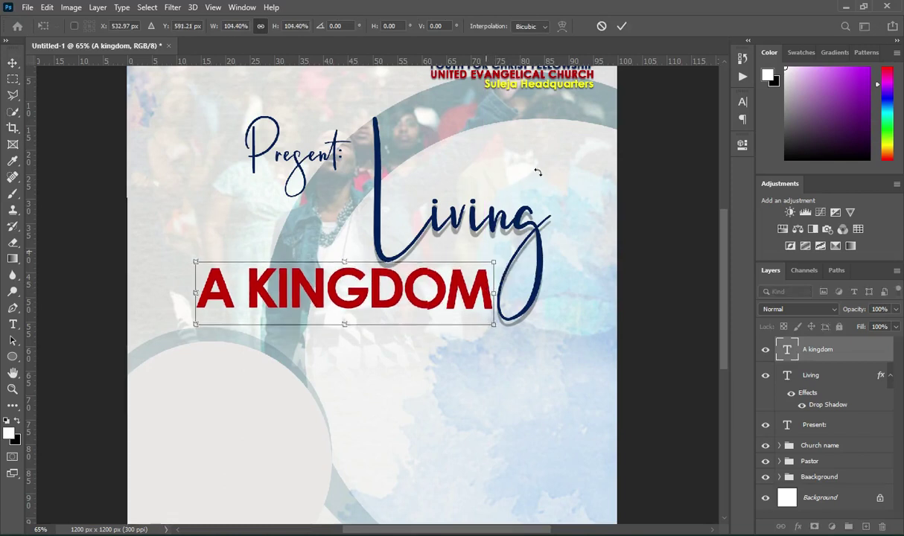
left_click(622, 25)
key("ctrl+0")
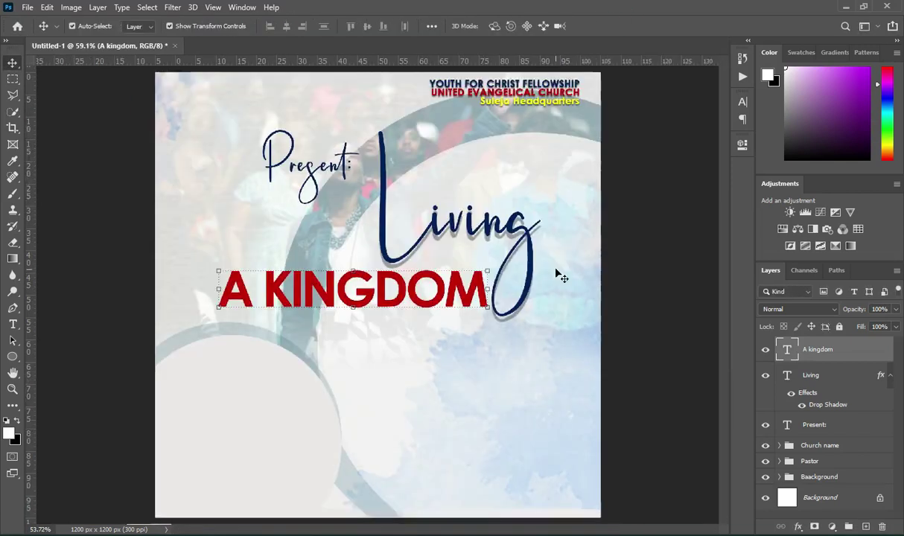
scroll(430, 318, "down", 1)
key("ctrl+0")
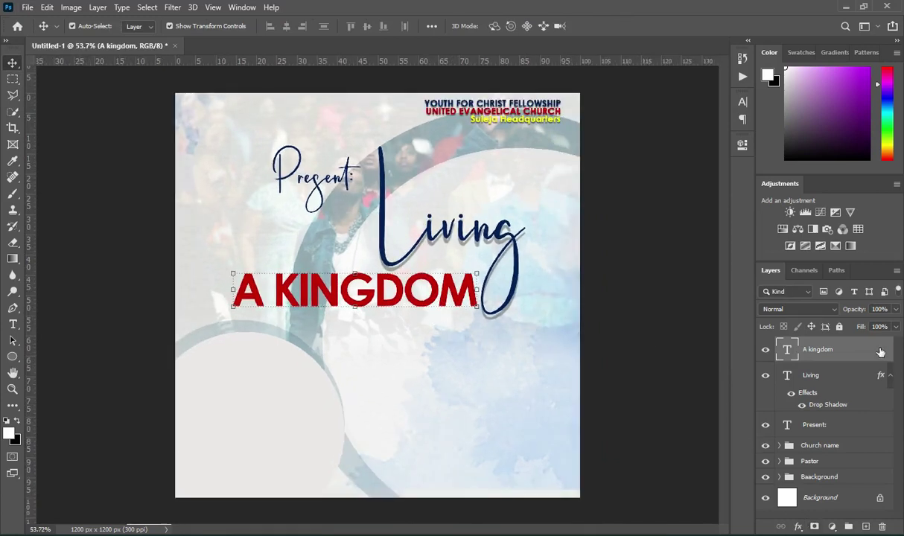
- Add a Multiply drop shadow to the A KINGDOM text with 33% opacity, 90° angle, 14 px distance, 4% spread, 2 px size and 1% noise
left_click(890, 375)
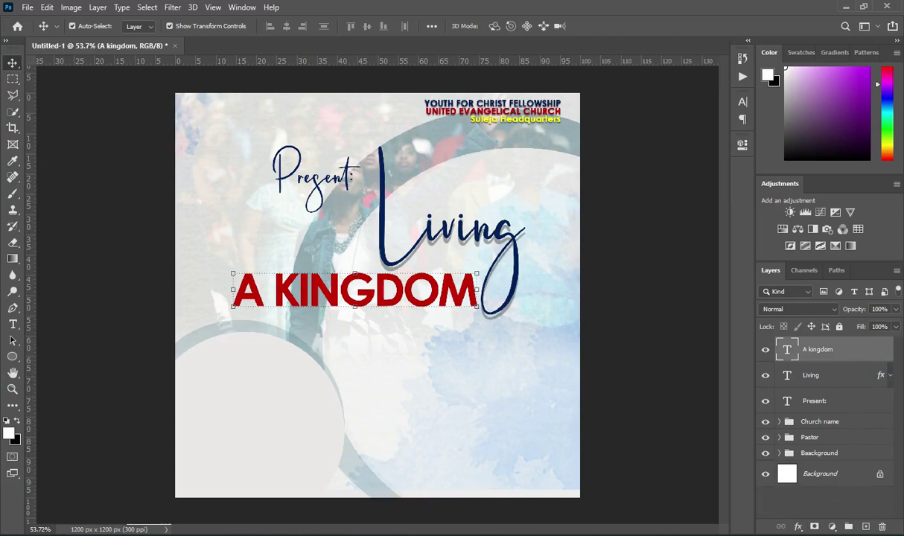
left_click(799, 527)
key("Escape")
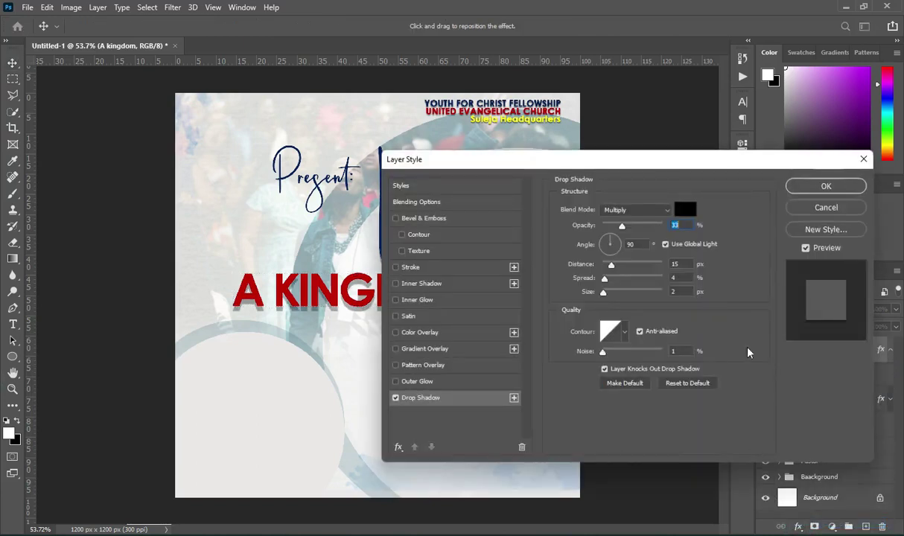
left_click_drag(706, 158, 825, 190)
key("Tab")
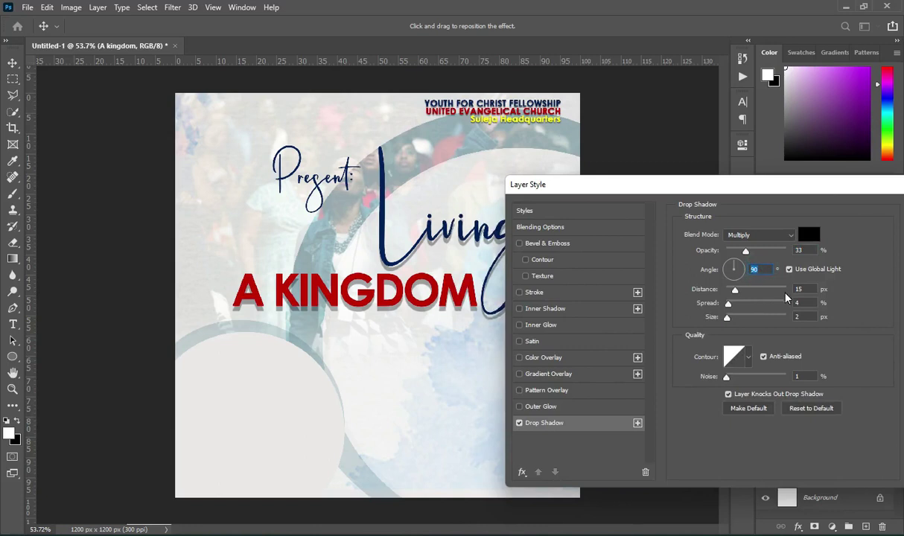
key("Tab")
type("14")
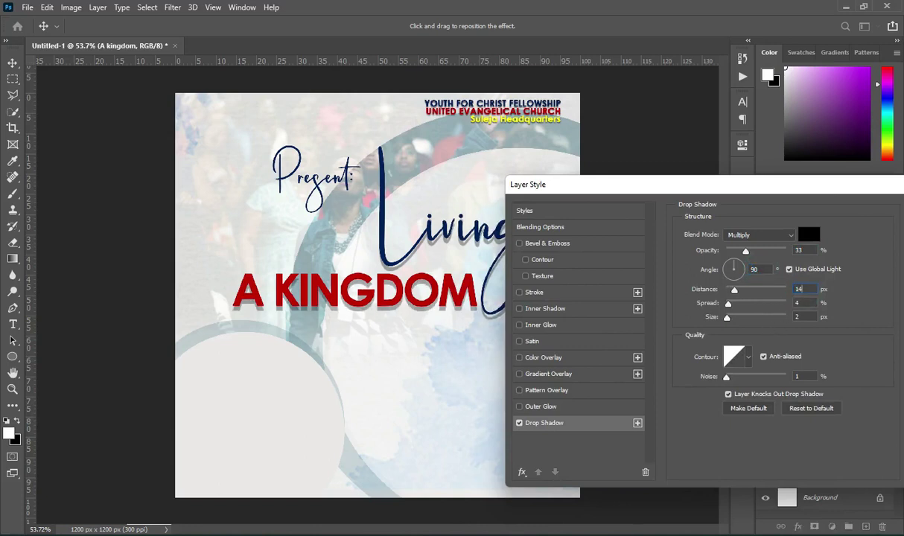
left_click(807, 303)
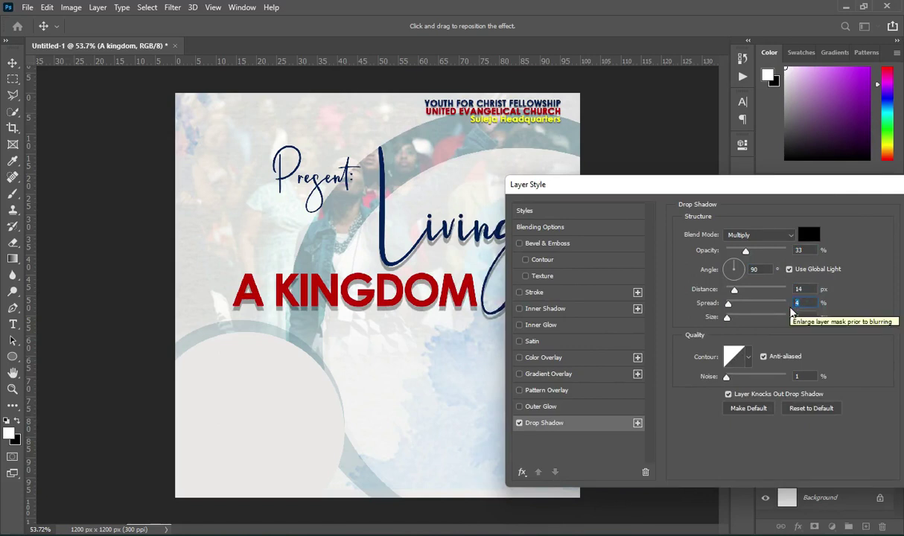
left_click(800, 316)
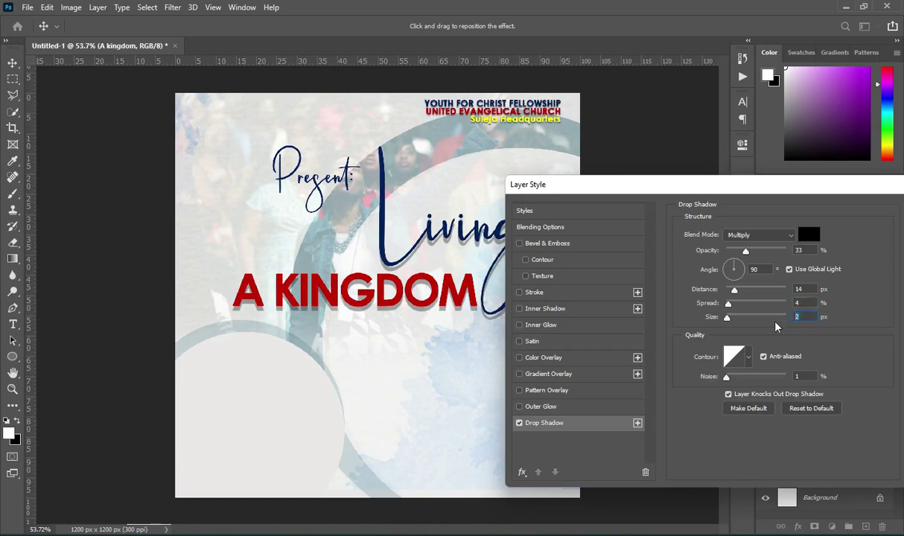
left_click(801, 375)
left_click_drag(760, 192, 586, 168)
key("Return")
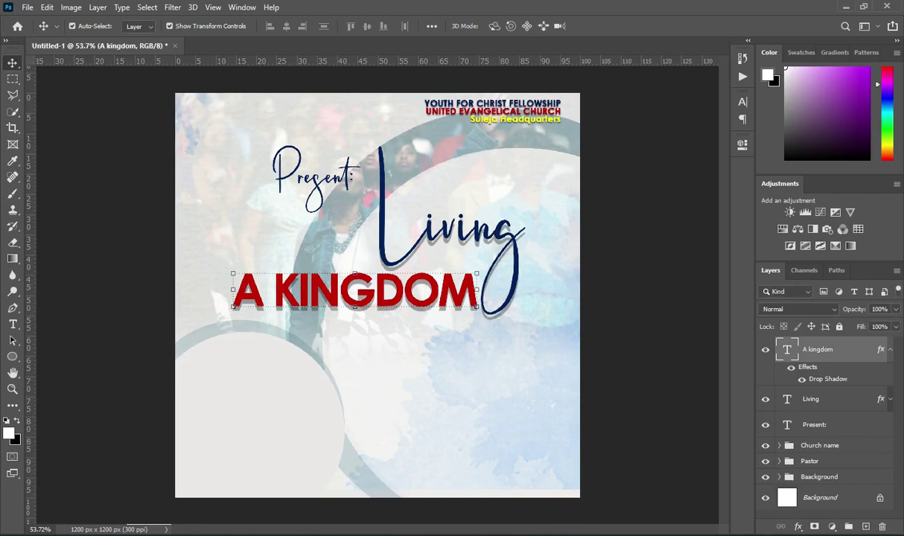
- Copy the phrase life style from the Notepad notes and start a new text line below A KINGDOM in Photoshop
key("alt+Tab")
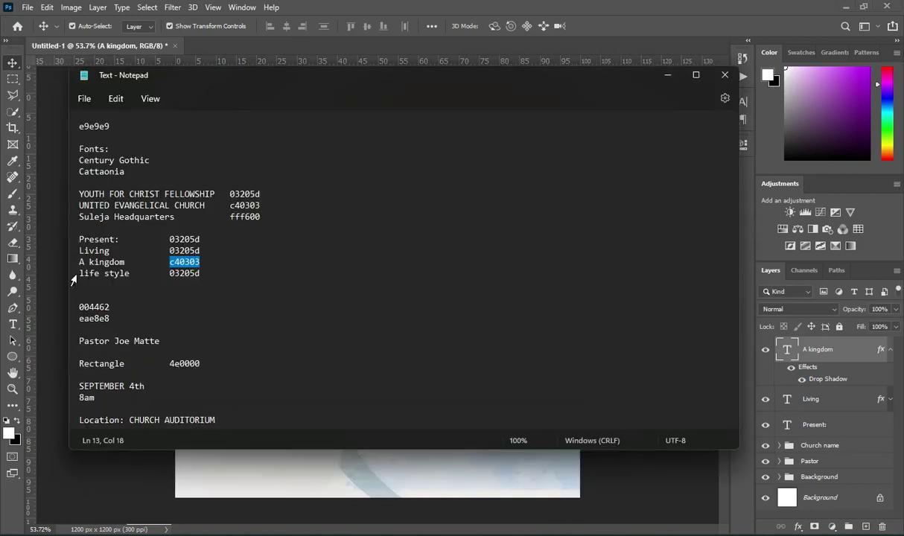
left_click_drag(78, 273, 129, 273)
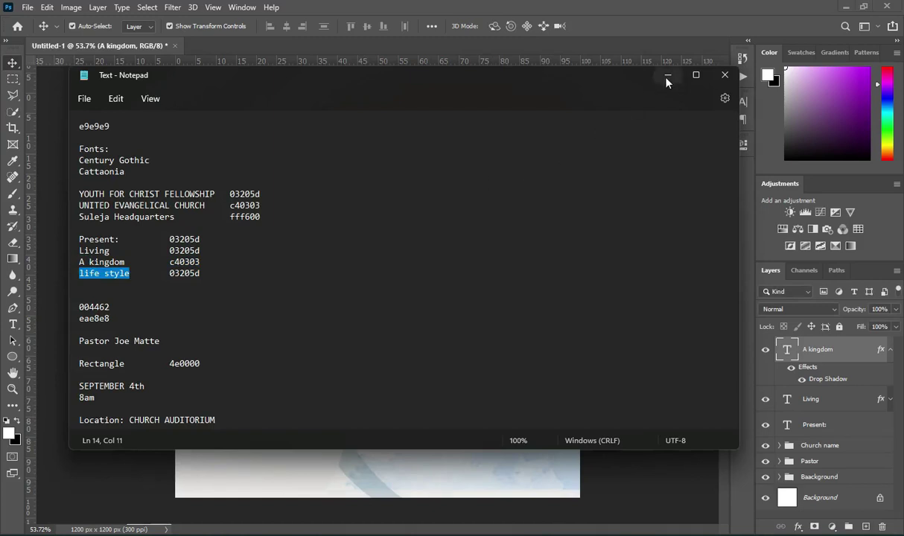
key("alt+Tab")
key("t")
left_click(358, 349)
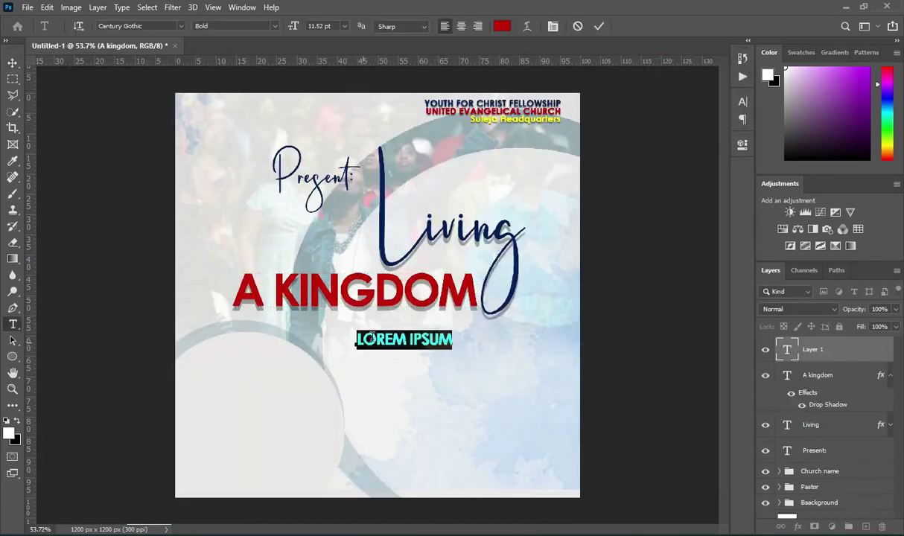
- Enter "life style" as a new text line below A KINGDOM and commit the text
type("LIFE STYLE")
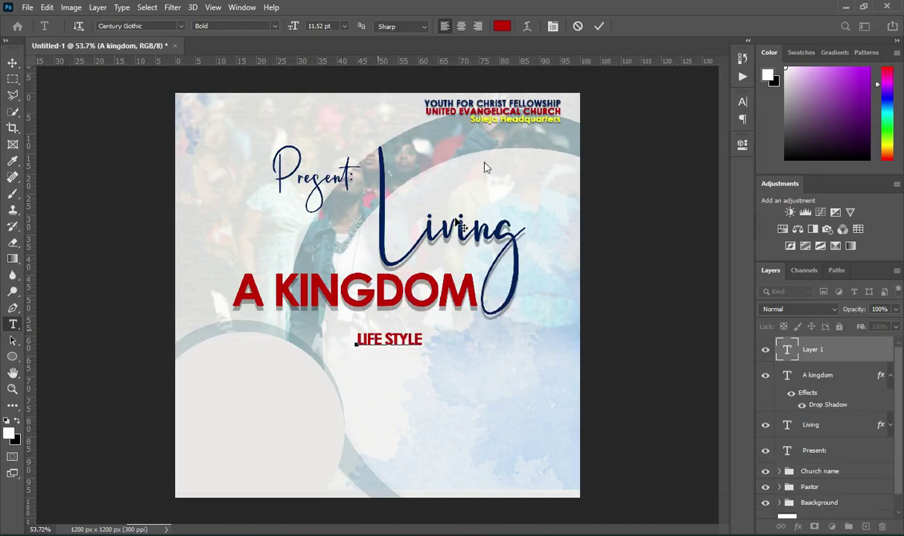
left_click(599, 26)
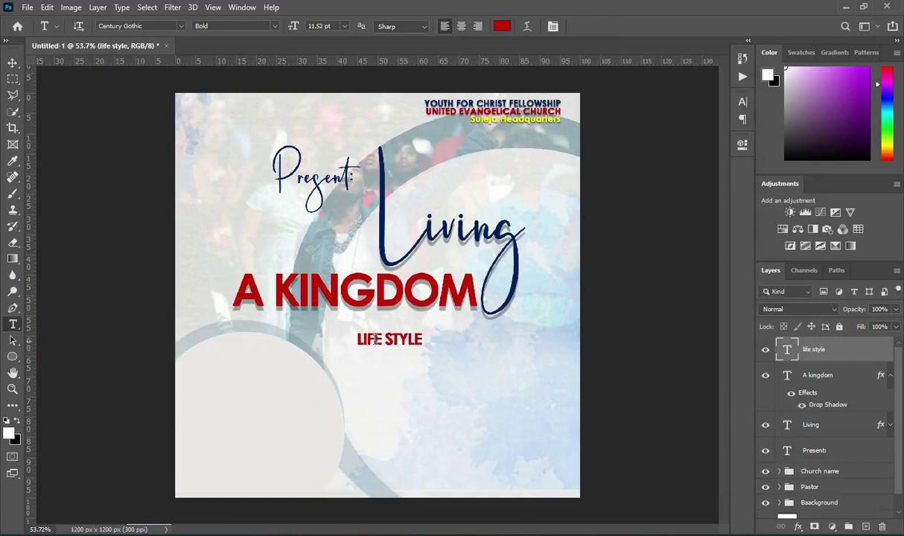
scroll(375, 340, "up", 2)
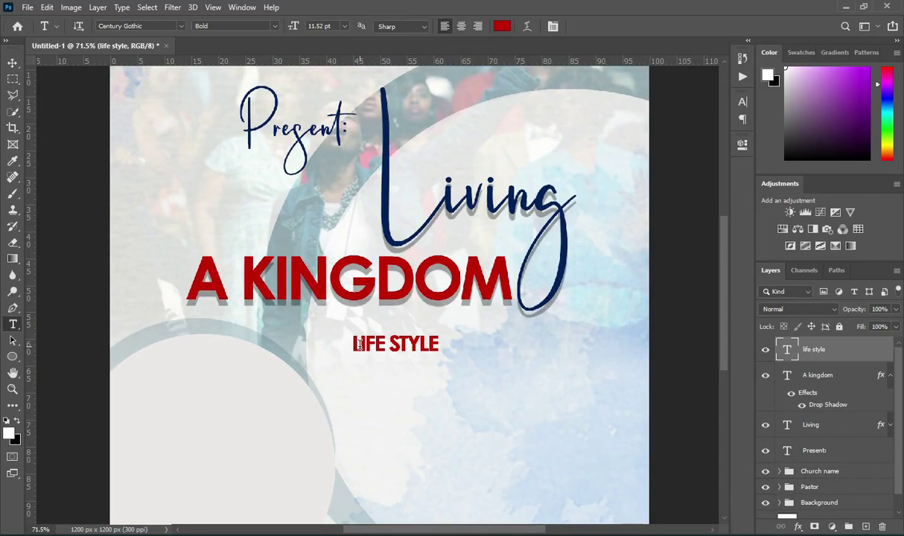
left_click(355, 339)
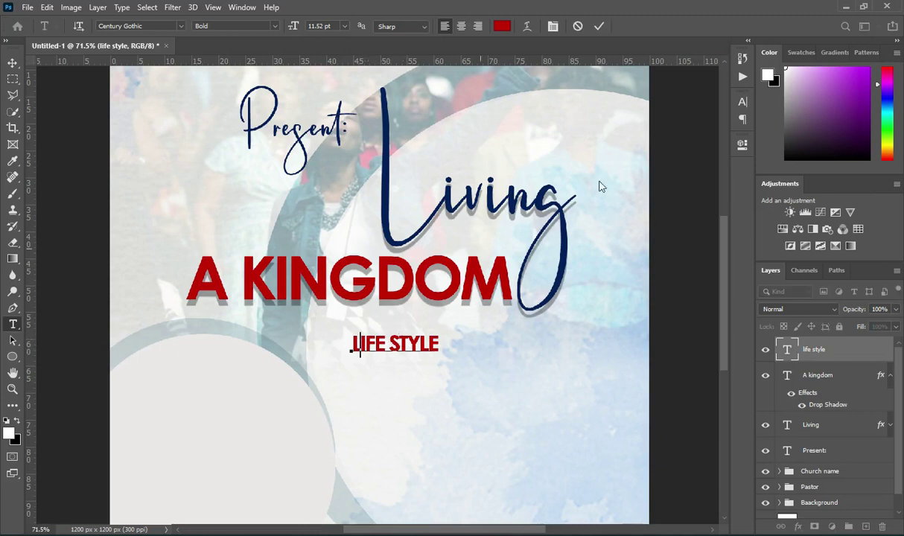
left_click_drag(352, 344, 360, 344)
left_click(599, 27)
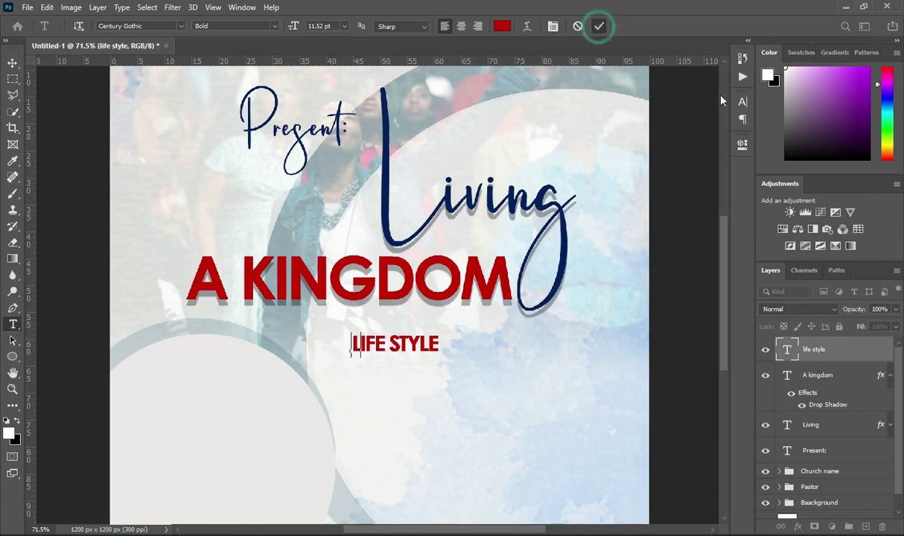
- Turn off All Caps and Faux Bold for the life style text and set its tracking to 0
left_click(743, 101)
left_click(644, 189)
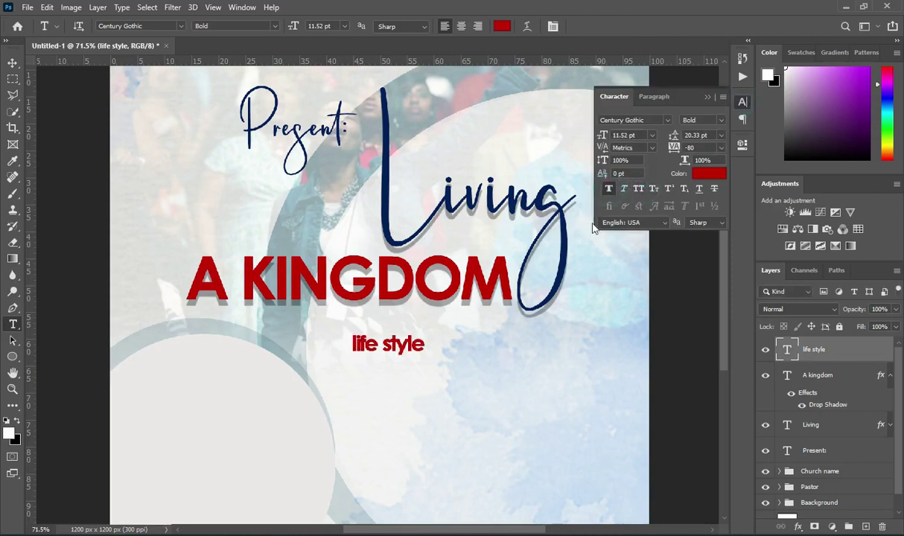
left_click(609, 188)
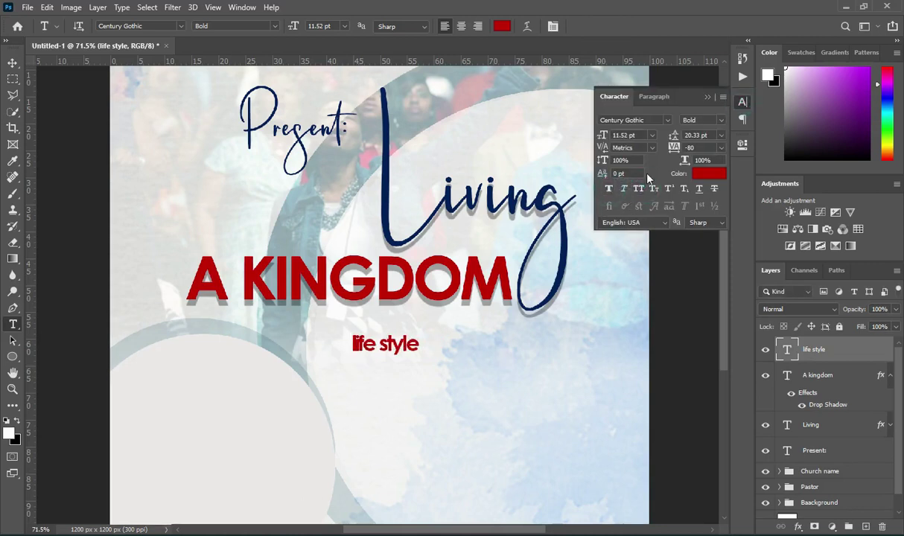
left_click(694, 147)
type("0")
key("Return")
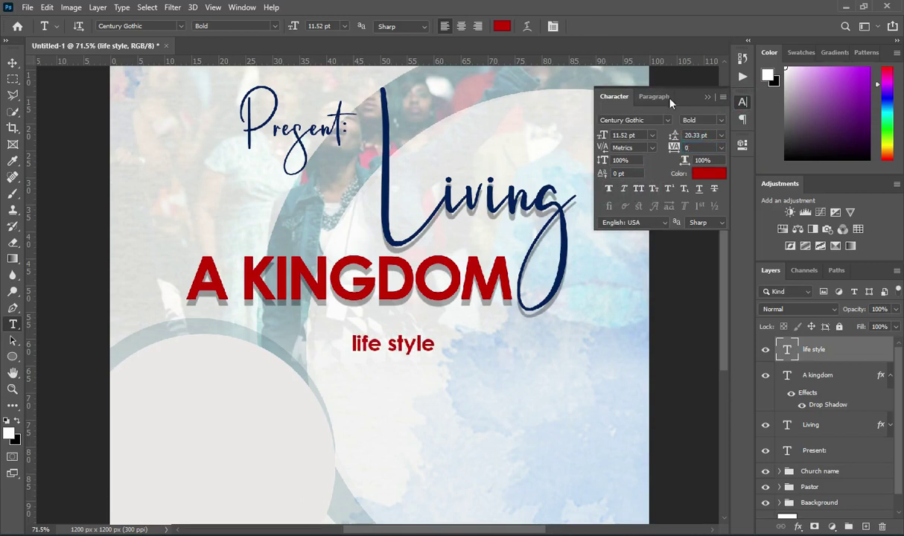
left_click(708, 98)
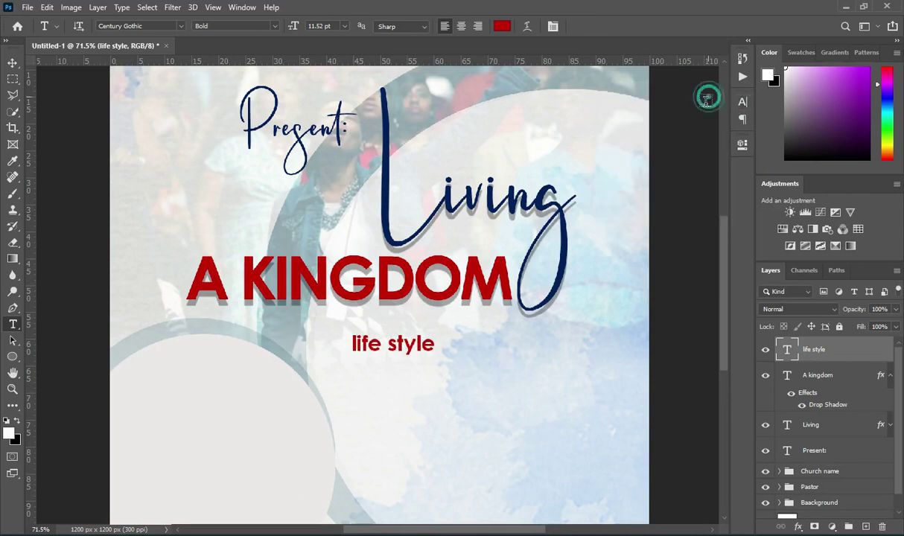
- Scale the life style text up to about 220% and position it directly beneath A KINGDOM
left_click(13, 63)
scroll(362, 280, "up", 1)
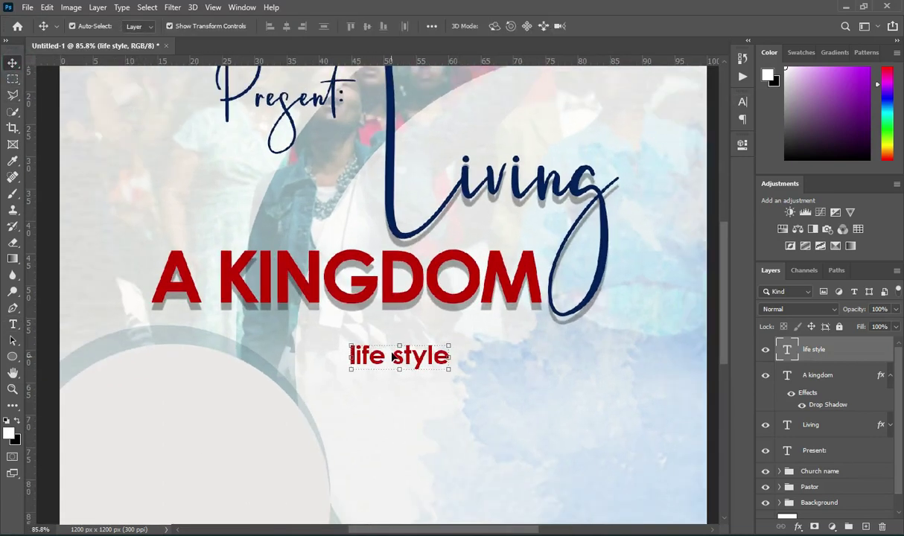
key("ctrl+t")
left_click_drag(400, 346, 399, 318)
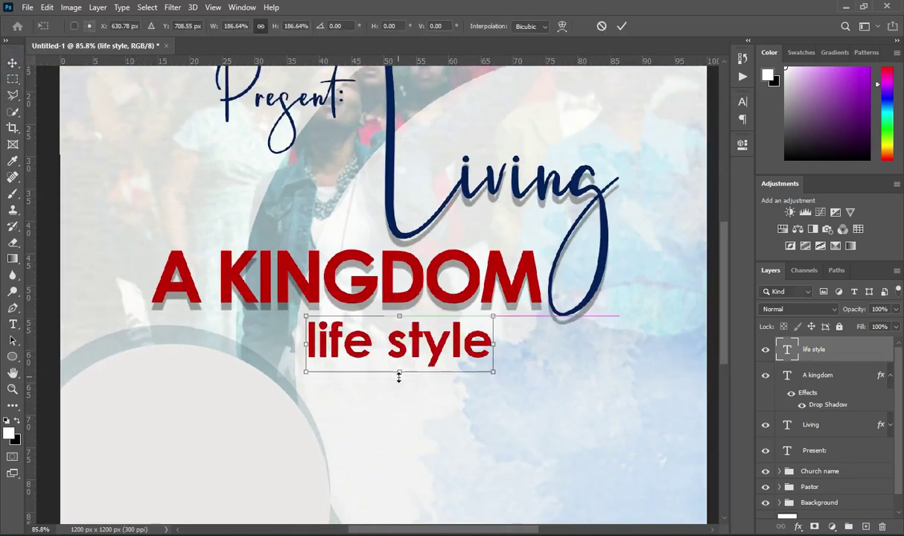
left_click_drag(400, 372, 449, 329)
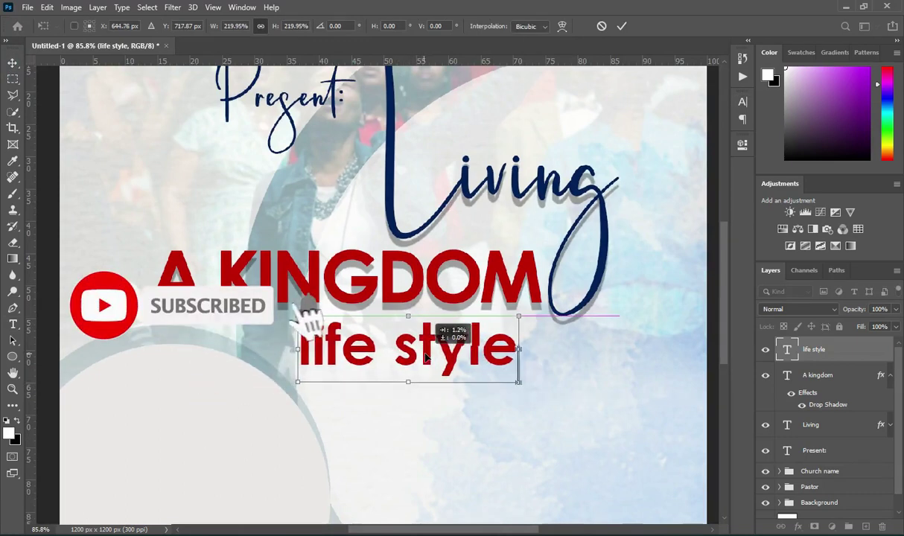
scroll(504, 210, "down", 2)
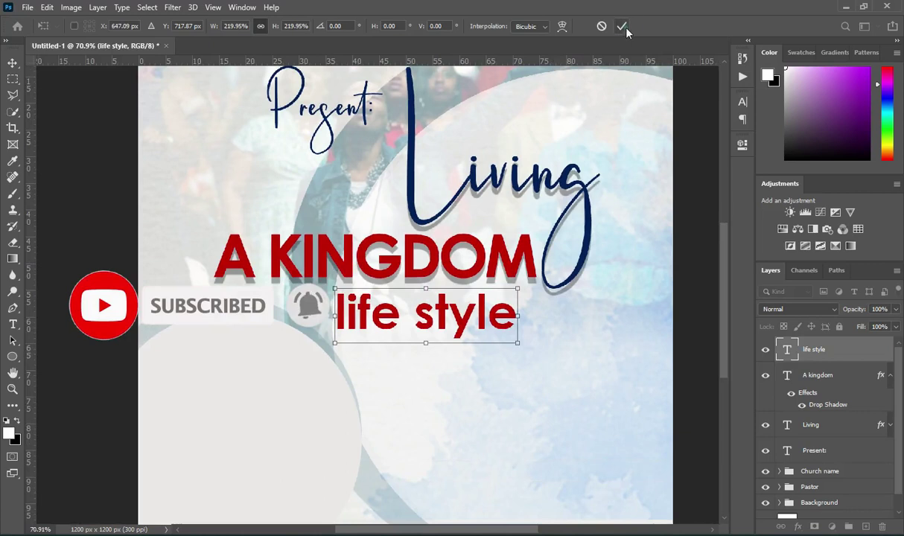
key("Return")
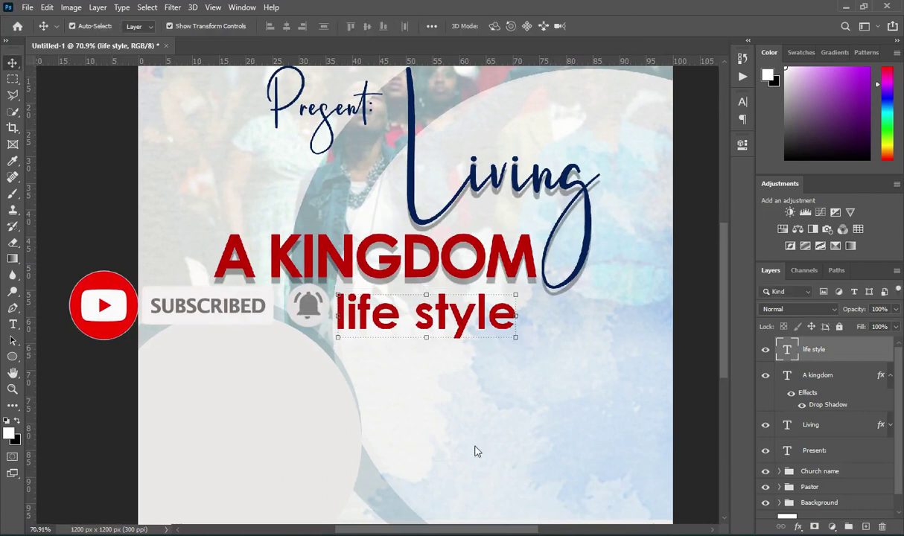
- Switch to the Text file in Notepad and copy the colour code 03205d listed for life style
key("alt+Tab")
double_click(182, 272)
key("ctrl+c")
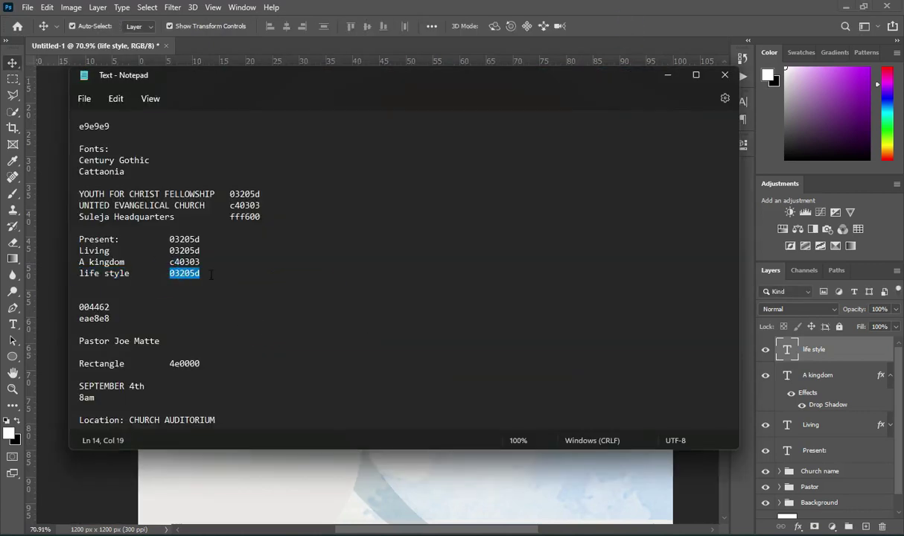
left_click(667, 79)
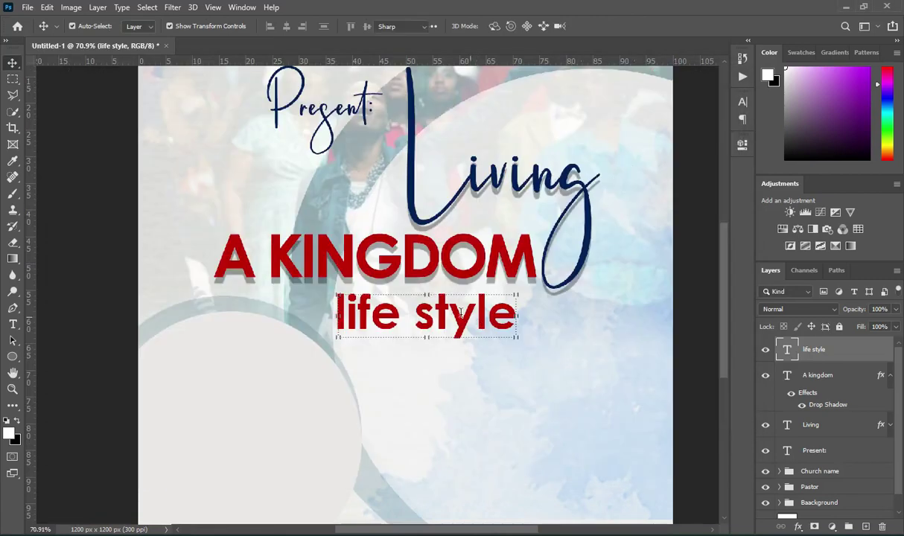
- Set the life style text colour to 03205d
key("t")
left_click(502, 26)
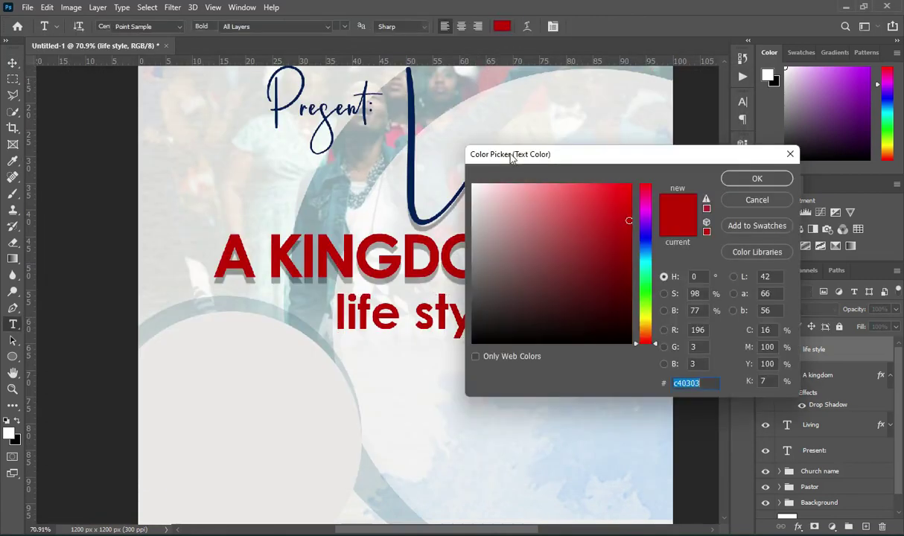
key("ctrl+v")
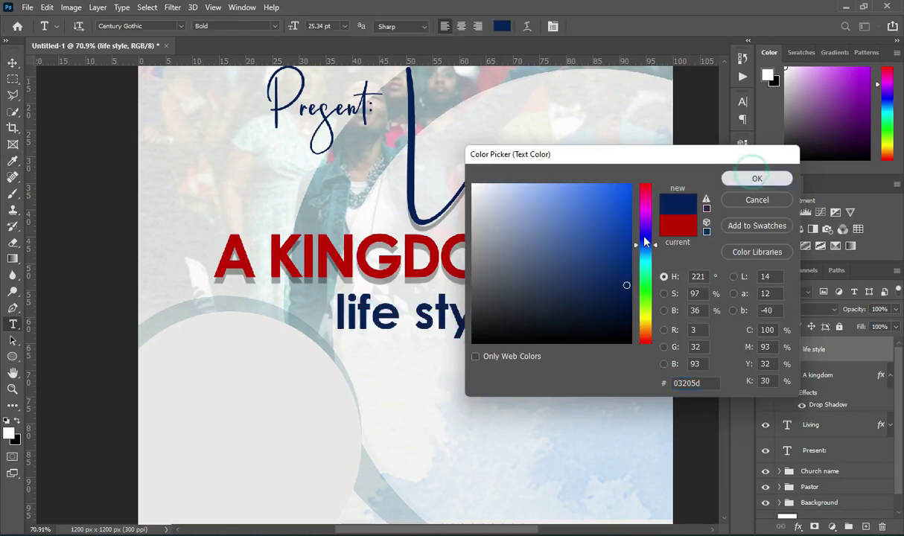
left_click(756, 177)
scroll(429, 292, "down", 1)
- Nudge the life style text closer to A KINGDOM and enlarge it to about 108% so it ends near the M
left_click(11, 62)
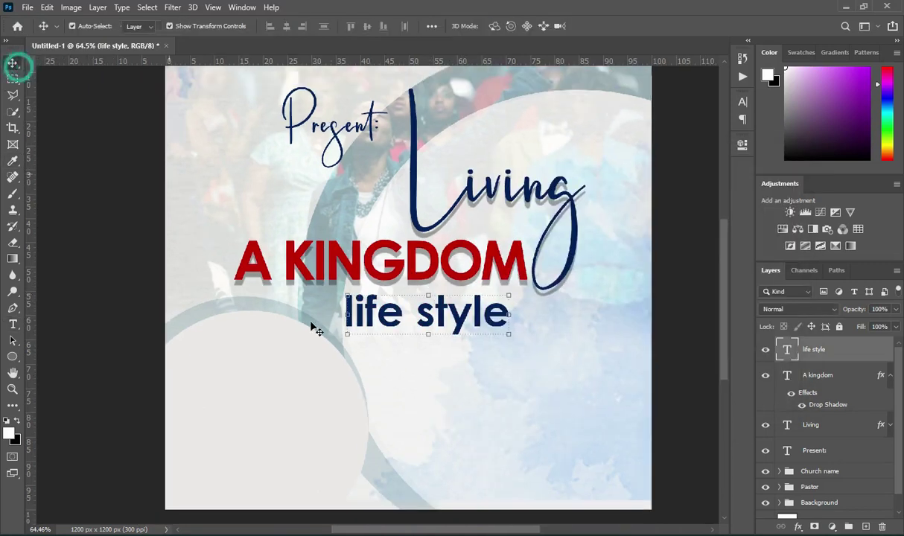
left_click_drag(440, 314, 444, 308)
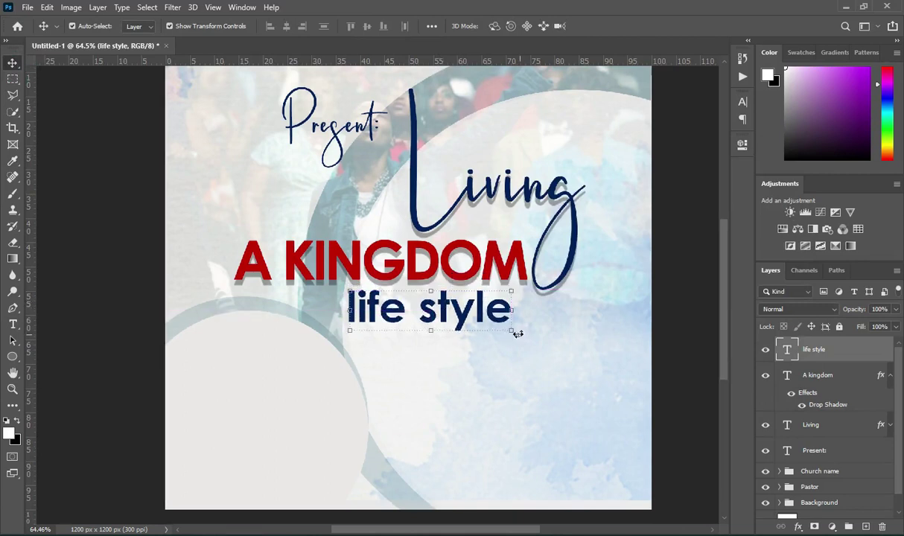
left_click_drag(514, 333, 526, 343)
left_click(622, 26)
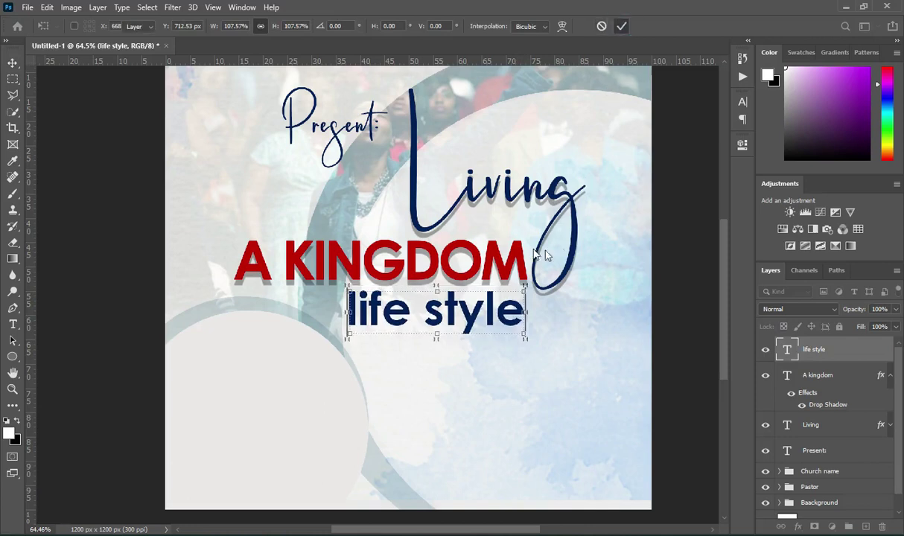
scroll(517, 238, "down", 2)
left_click(631, 280)
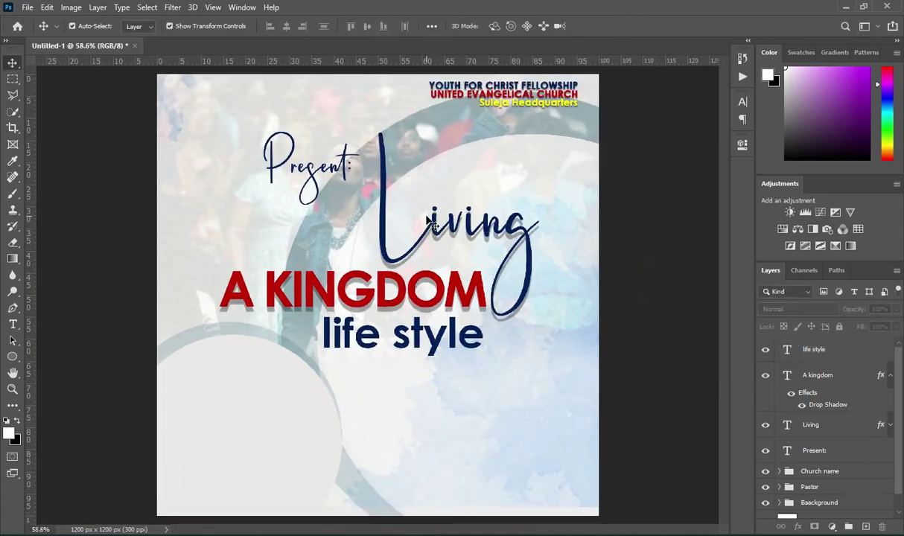
- Place the lens-flare-0000611 image from the Living a kingdom life style folder onto the flyer, slightly above centre
key("alt+Tab")
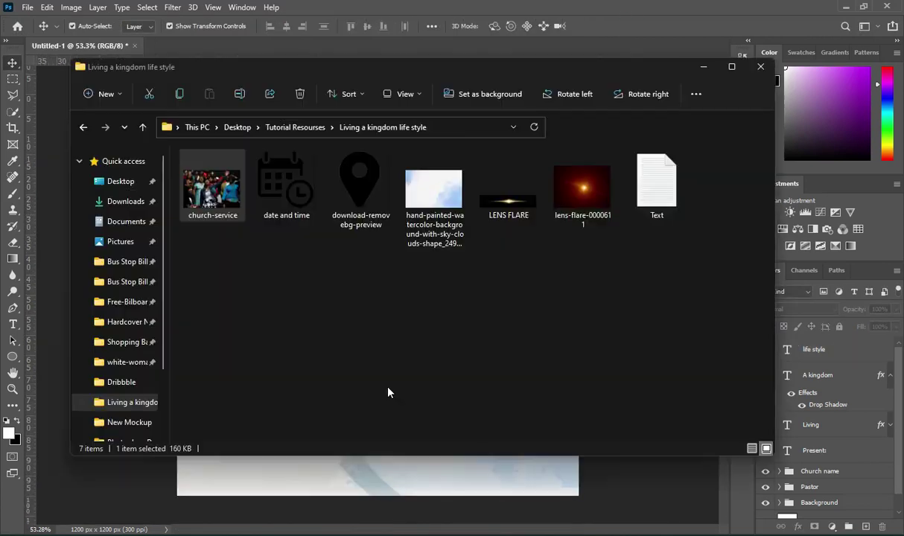
left_click(585, 190)
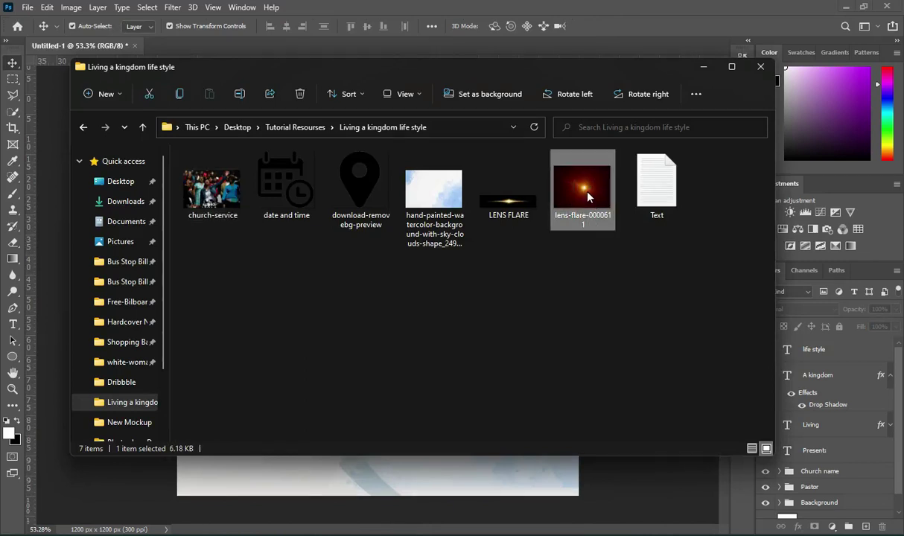
left_click_drag(589, 196, 347, 488)
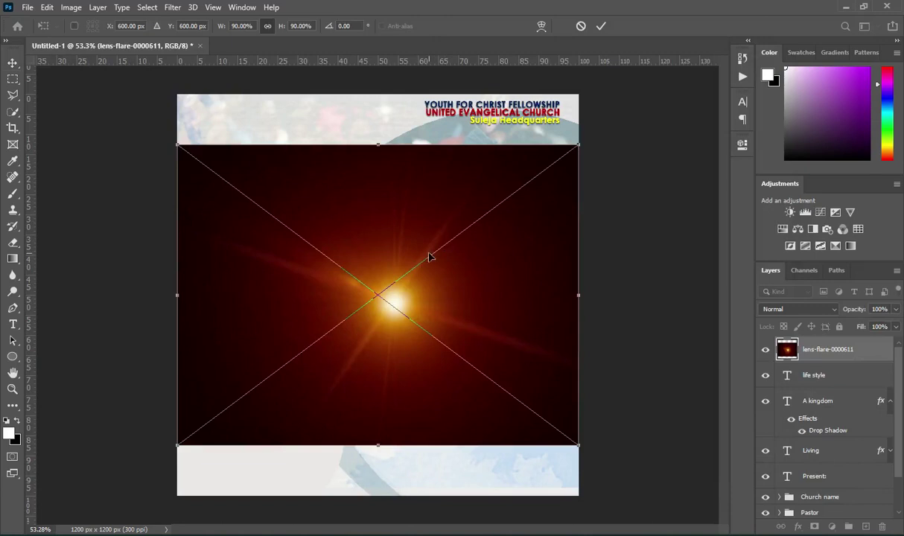
left_click_drag(420, 262, 421, 247)
left_click(602, 27)
- Set the lens flare layer's blend mode to Screen, scale it to about 91.6% and position its glow over the G of KINGDOM
left_click(789, 309)
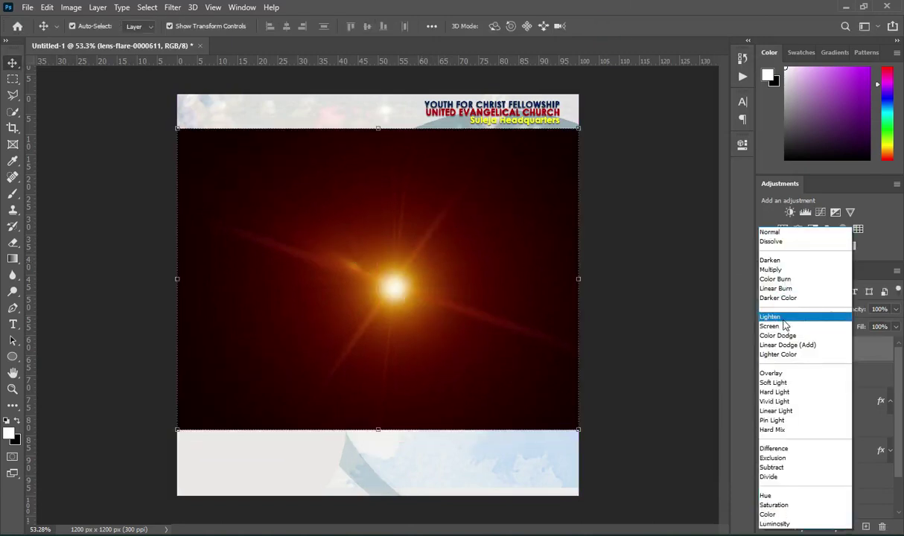
left_click(775, 326)
left_click_drag(398, 294, 381, 291)
left_click_drag(364, 125, 363, 121)
left_click_drag(381, 291, 384, 296)
left_click(601, 26)
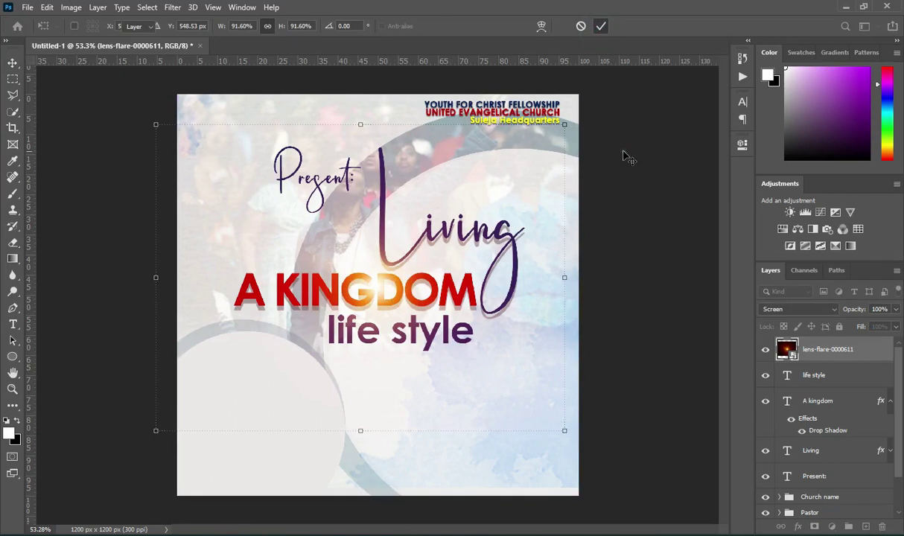
key("Return")
scroll(419, 231, "down", 1)
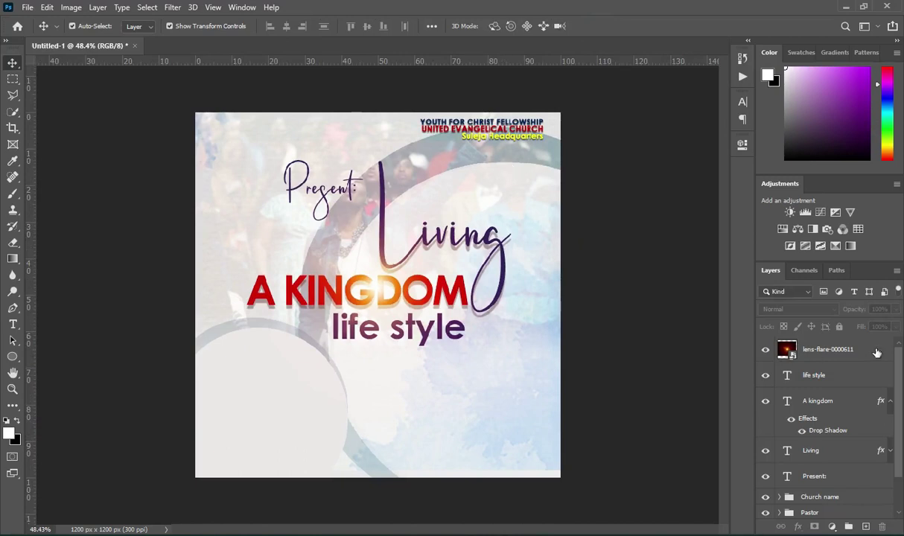
- Group the lens flare, life style, A kingdom, Living and Present: layers and name the group Text
left_click(891, 403)
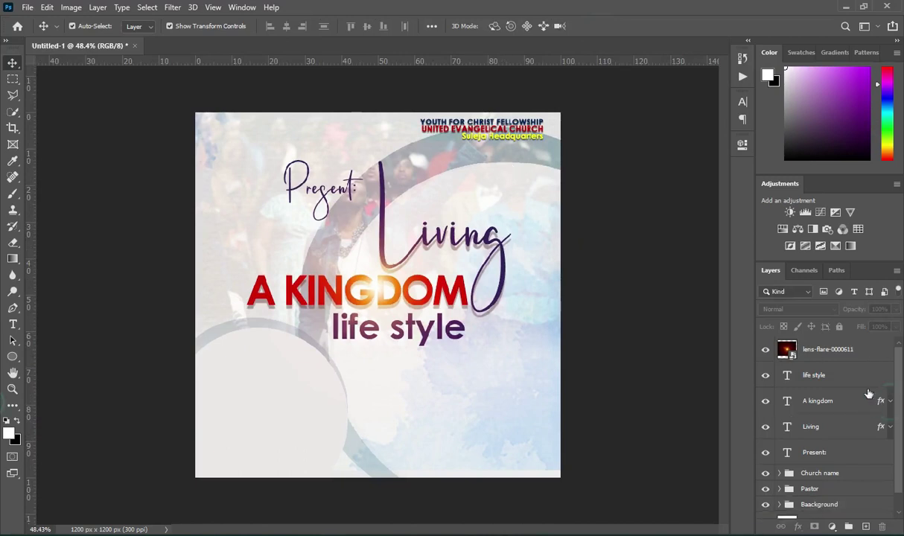
left_click(821, 350)
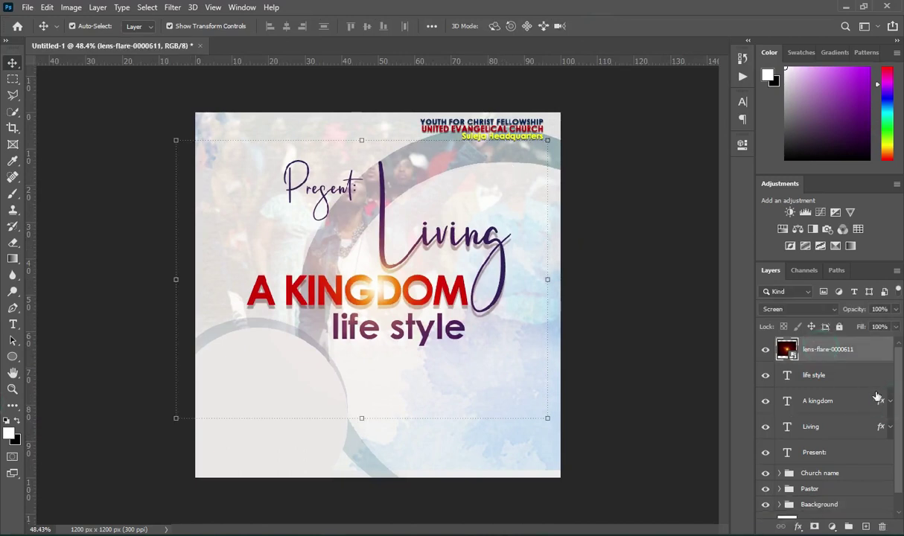
left_click(822, 427, "shift")
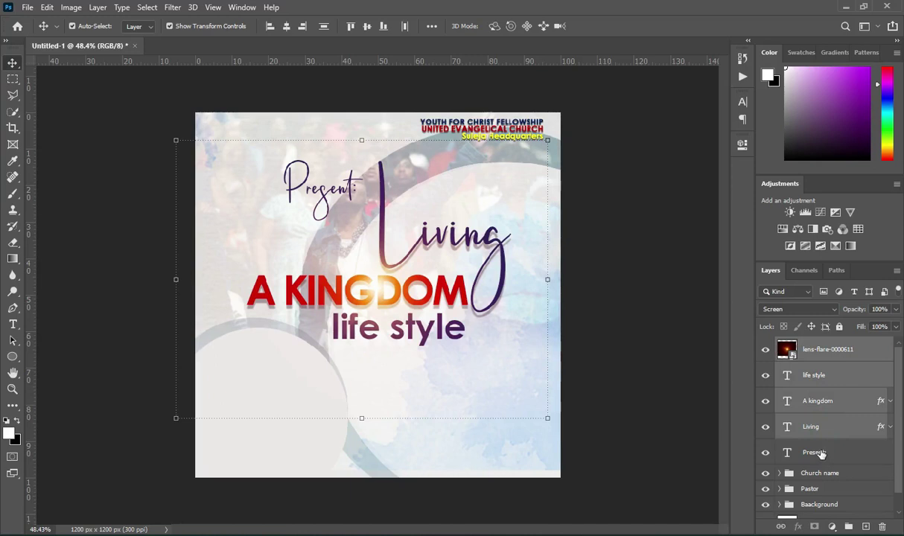
left_click(819, 453, "shift")
key("ctrl+g")
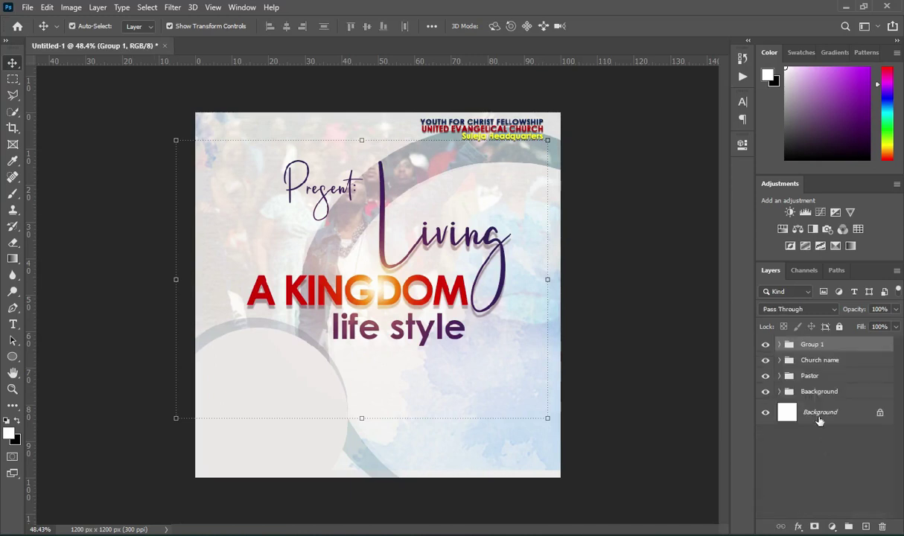
double_click(812, 345)
type("Text")
key("Return")
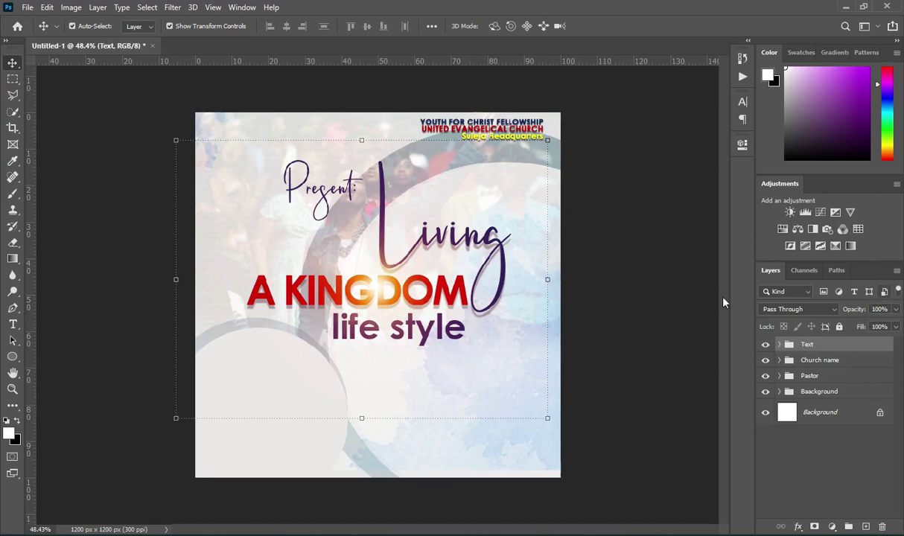
- Draw a white rectangle about 1293 × 92 px across the flyer's bottom edge, above the church-service layer in the Baackground group
left_click(659, 272)
left_click(819, 390)
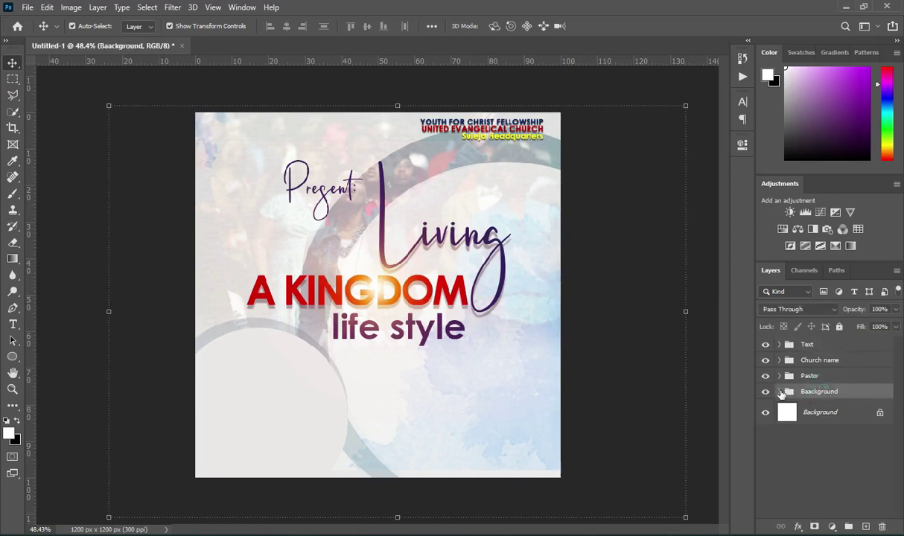
left_click(779, 392)
left_click(827, 412)
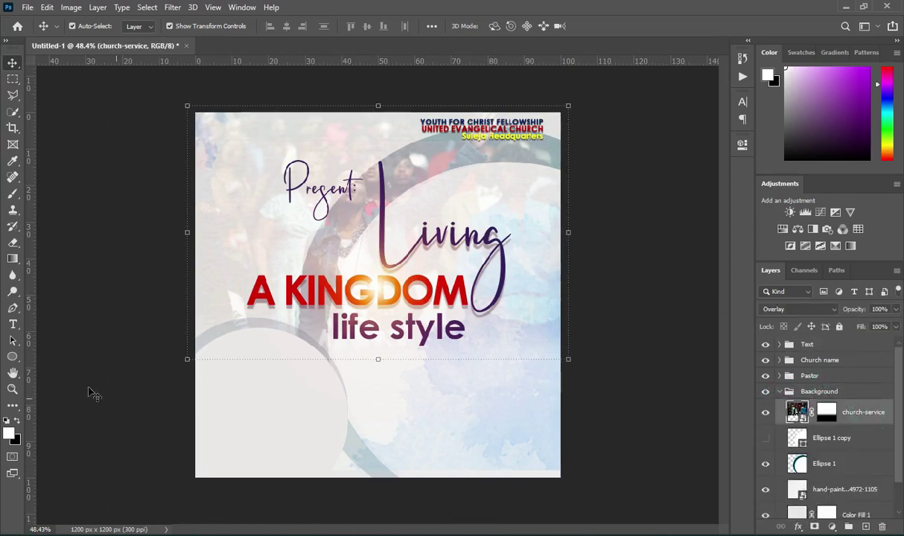
right_click(13, 357)
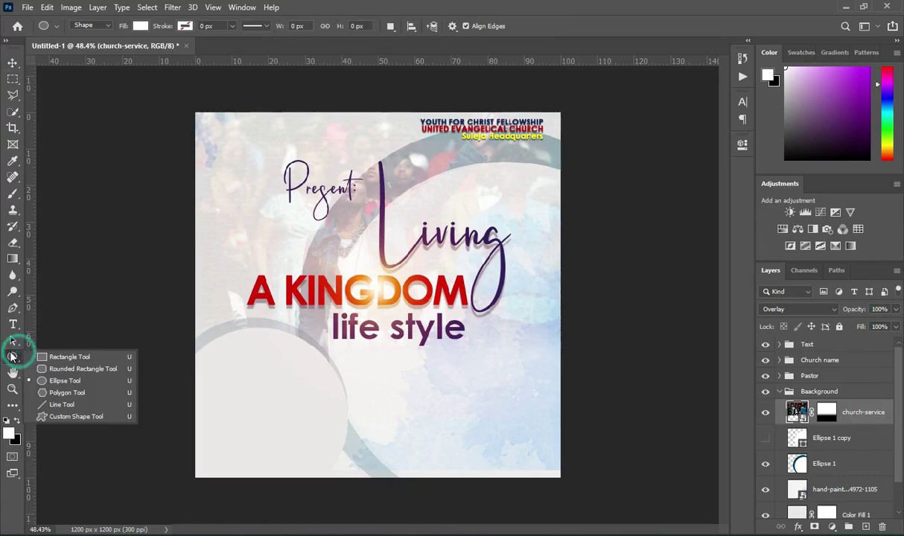
left_click(63, 355)
left_click_drag(177, 455, 571, 483)
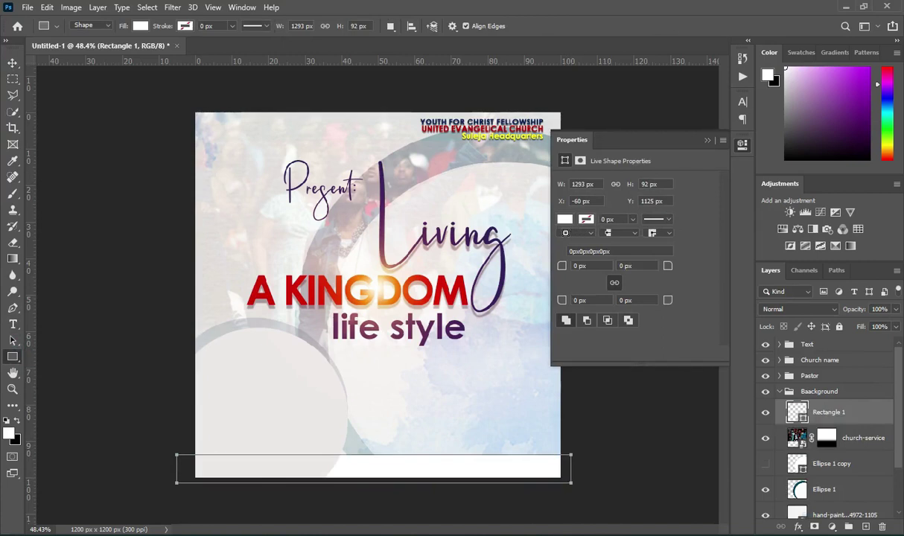
- Copy the Rectangle colour code from the Text notes and fill the bottom rectangle with 4e0000
key("alt+Tab")
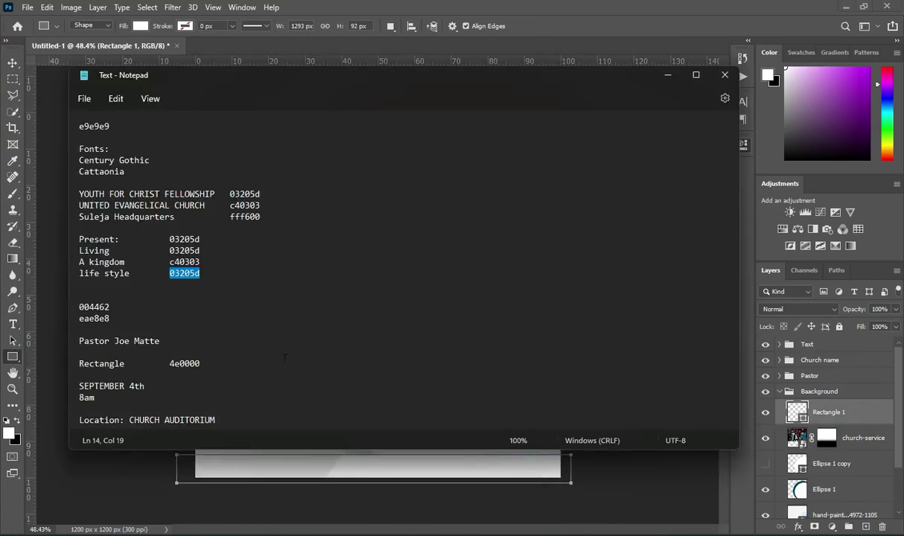
double_click(183, 363)
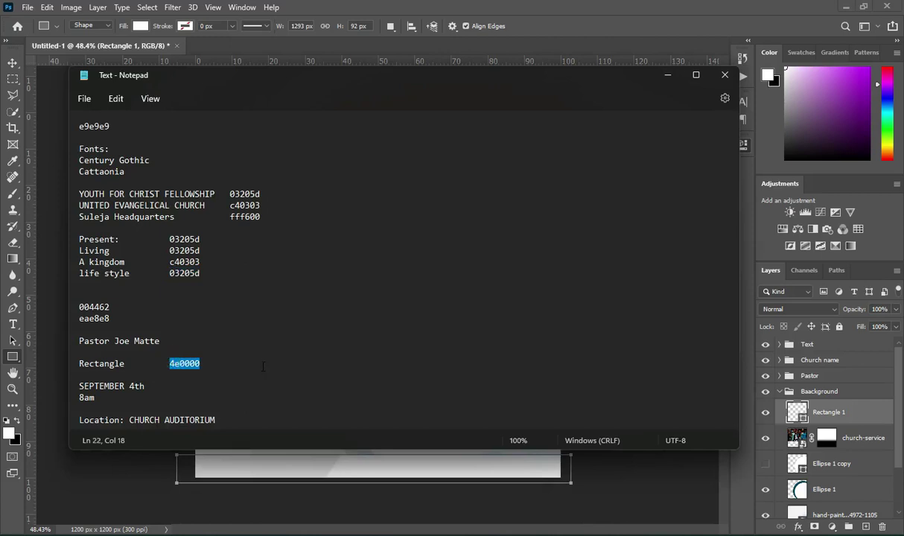
left_click(669, 76)
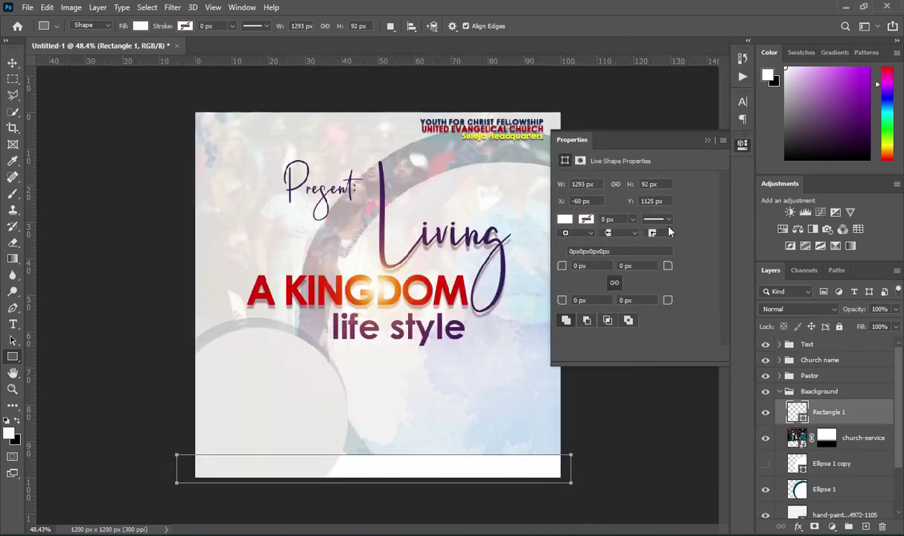
left_click(565, 219)
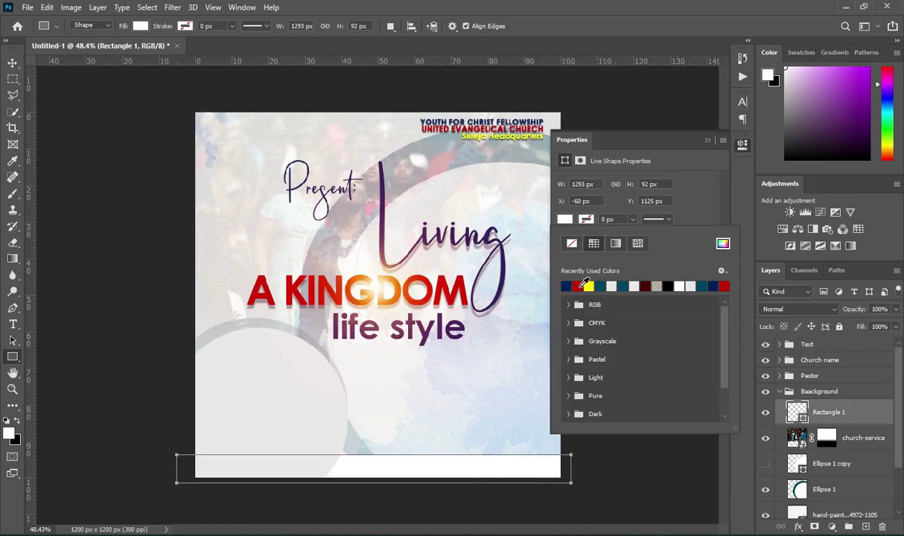
left_click(722, 244)
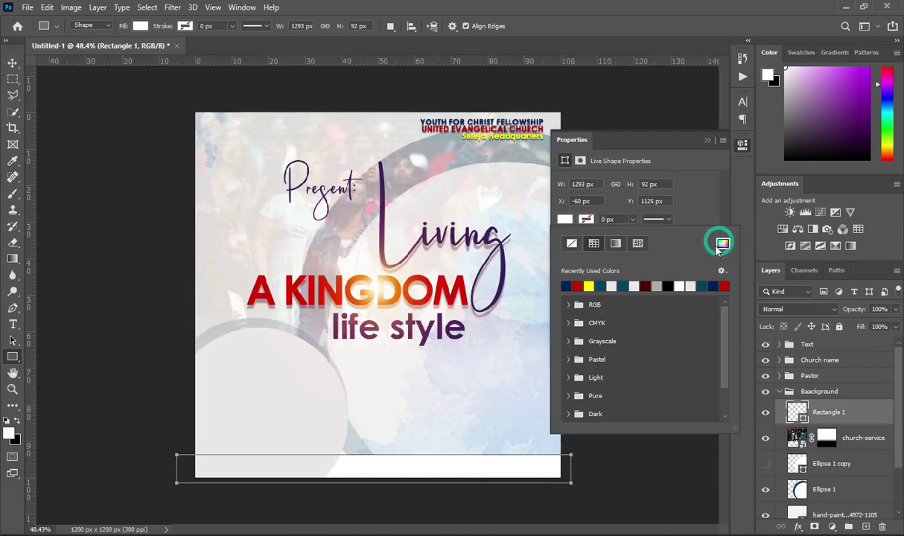
type("4a0000")
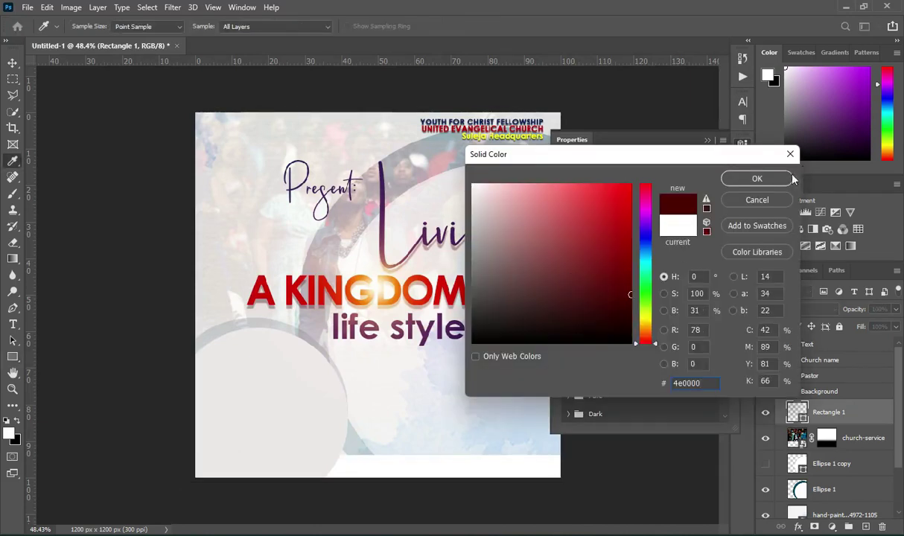
left_click(757, 179)
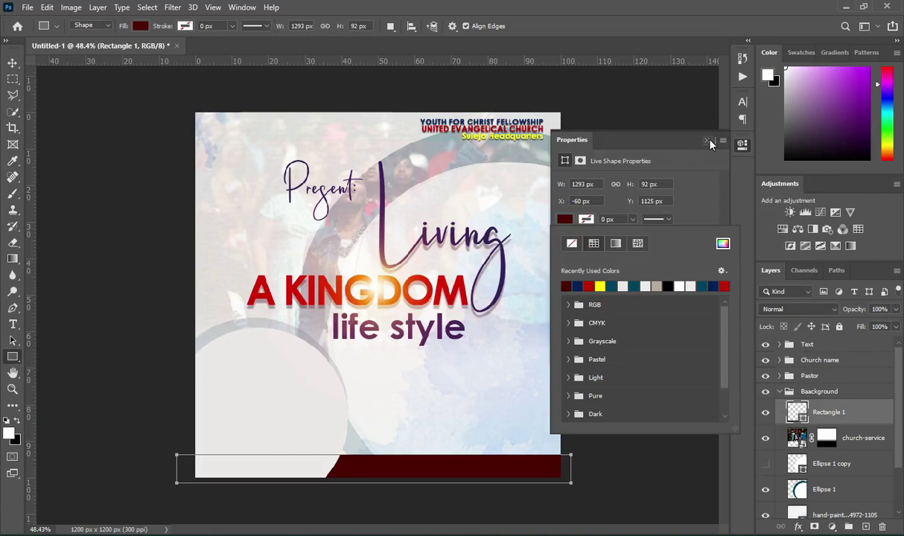
left_click(707, 141)
left_click(13, 63)
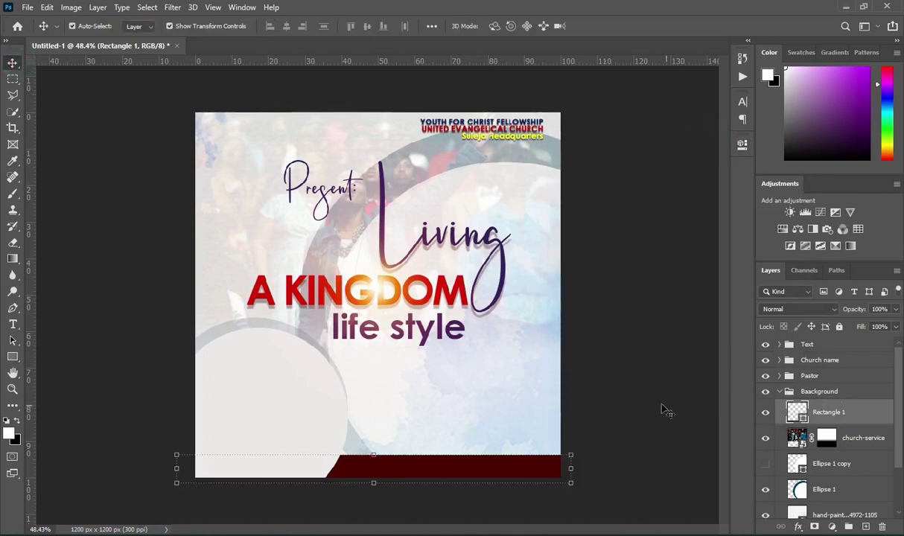
- Move the Rectangle 1 layer from the Baackground group into the Pastor group and collapse the Baackground group
left_click(783, 395)
left_click(780, 392)
left_click(779, 393)
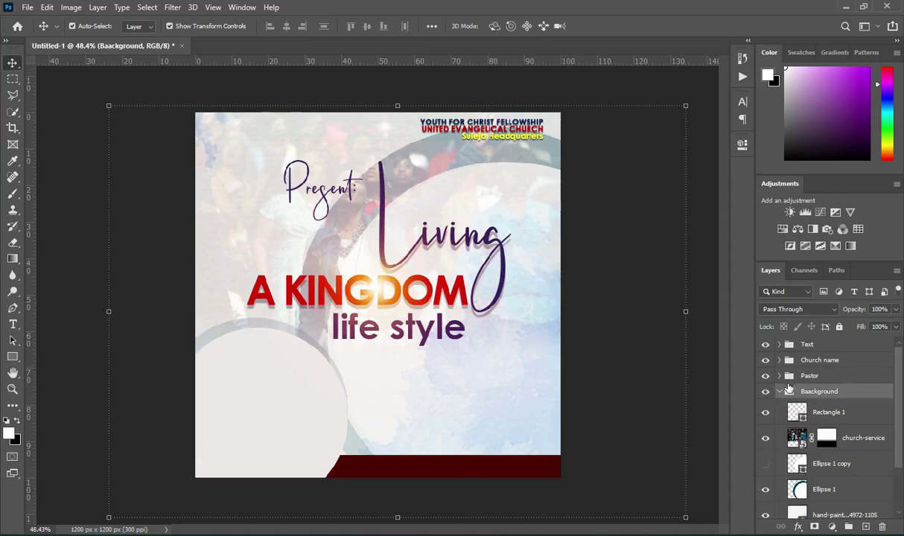
left_click_drag(790, 410, 815, 376)
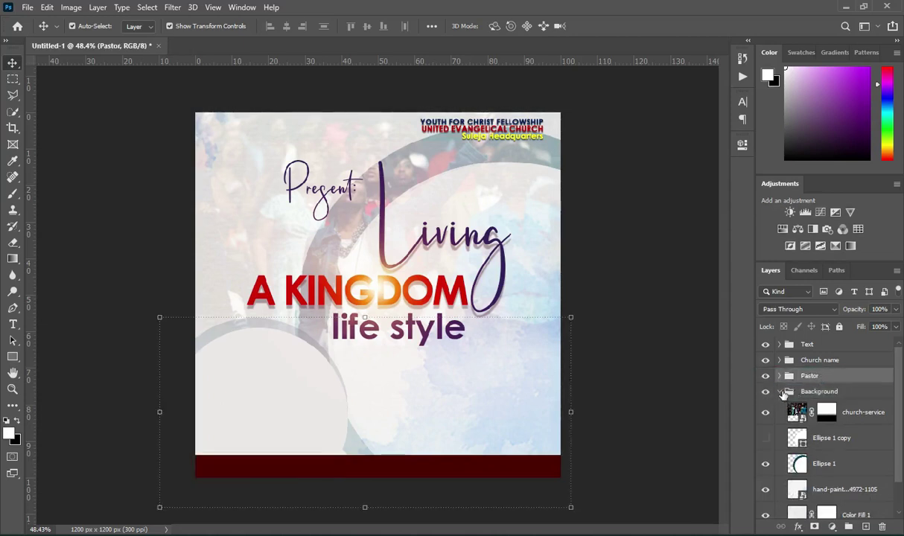
left_click(779, 392)
left_click(630, 343)
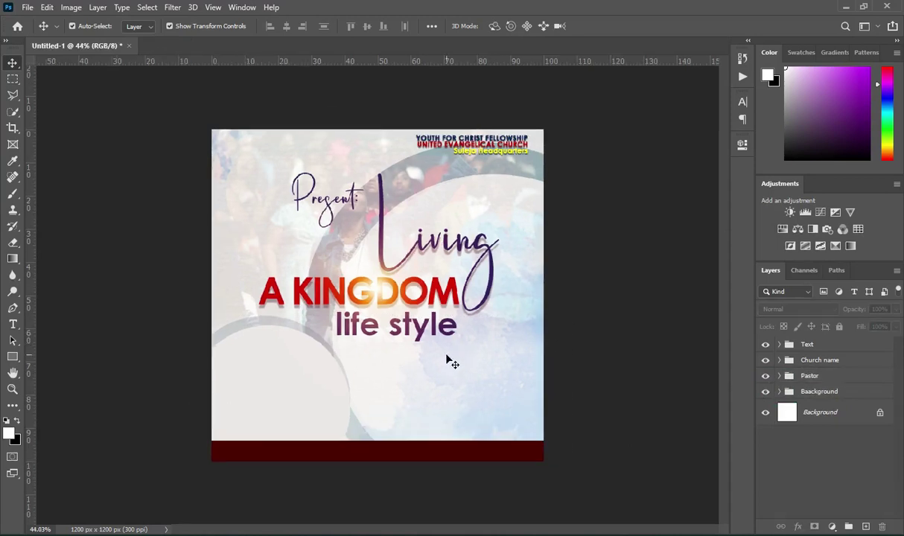
- Place the pastor's portrait from the Downloads folder as an embedded image, directly above the Ellipse 2 copy layer in the Pastor group
scroll(333, 430, "up", 1)
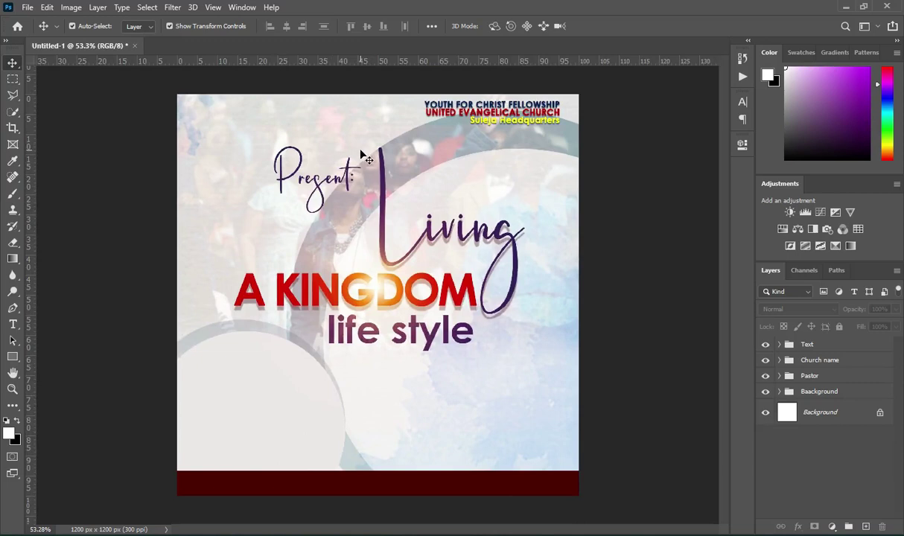
key("ctrl+v")
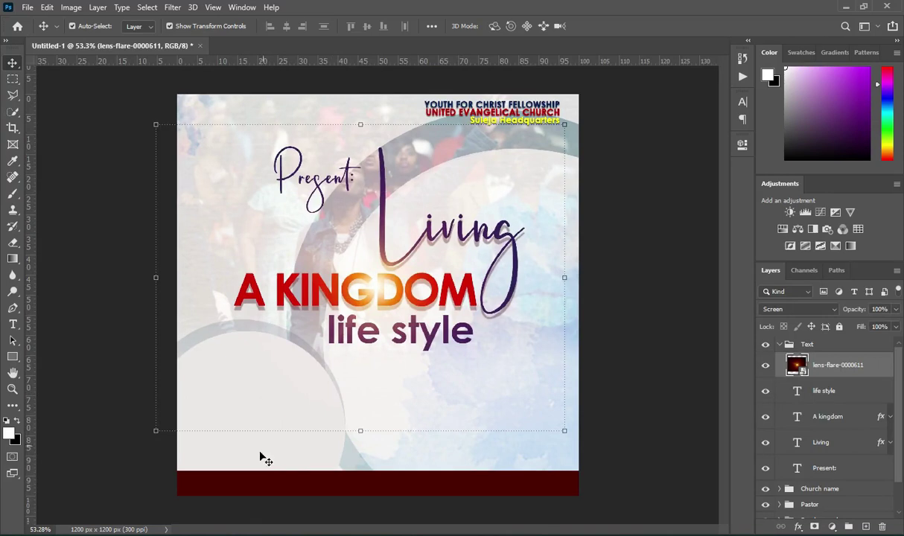
left_click(262, 457)
key("alt+Tab")
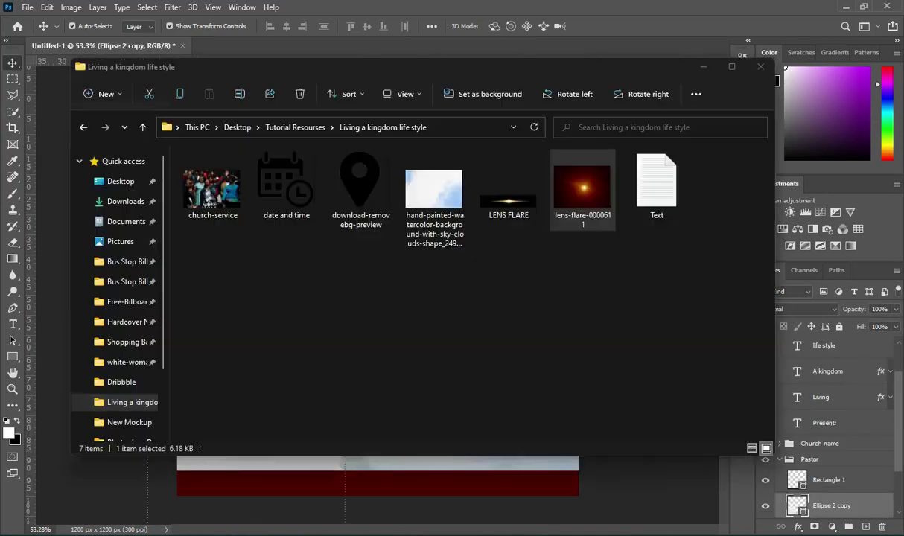
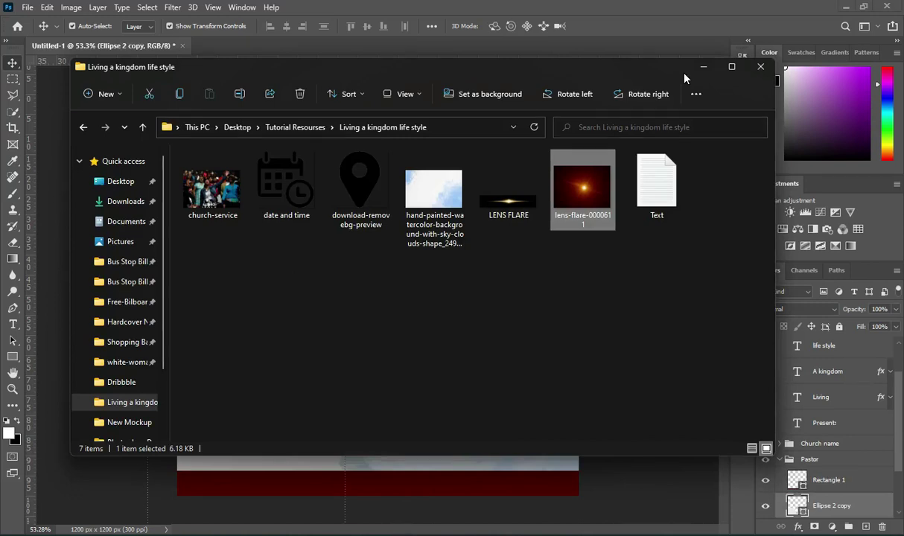
left_click(703, 66)
left_click(26, 8)
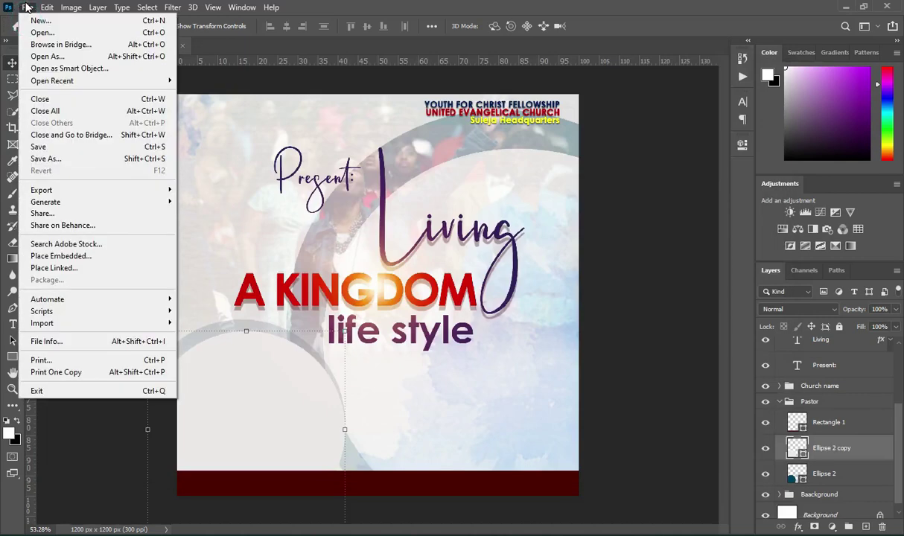
left_click(51, 257)
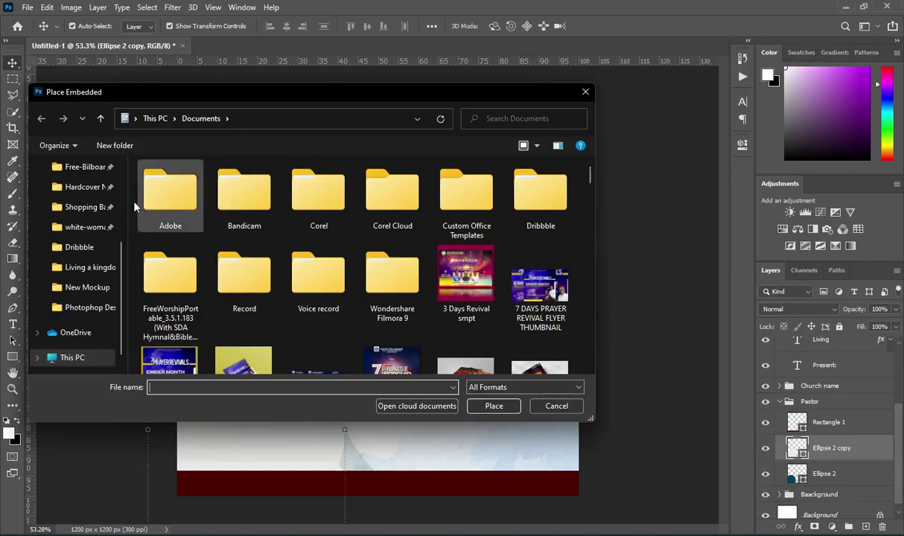
scroll(75, 190, "up", 3)
left_click(81, 213)
left_click(182, 213)
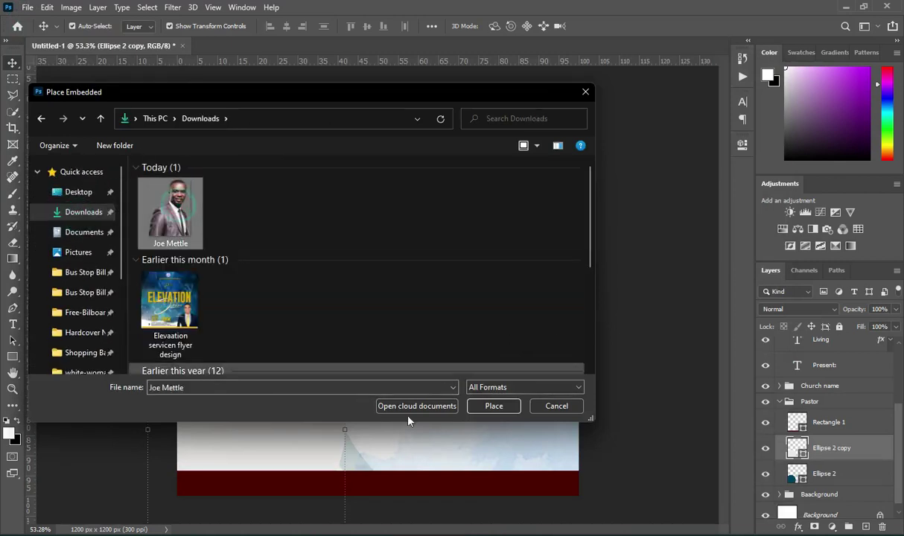
left_click(493, 407)
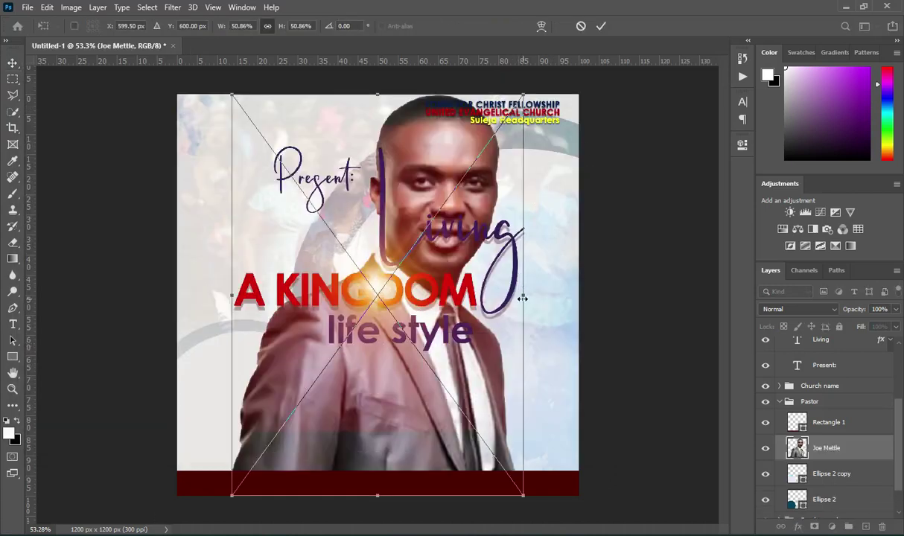
- Scale the pastor's portrait to about 22.7% and position it over the flyer's lower-left circle, with its base behind the dark red bar
left_click_drag(522, 298, 378, 319)
left_click_drag(264, 407, 214, 450)
left_click_drag(249, 284, 242, 314)
mouse_move(250, 365)
left_mouse_down()
mouse_move(233, 364)
mouse_move(240, 370)
left_mouse_up()
mouse_move(290, 487)
left_mouse_down()
mouse_move(350, 455)
mouse_move(329, 467)
mouse_move(326, 457)
mouse_move(328, 472)
mouse_move(301, 486)
left_mouse_up()
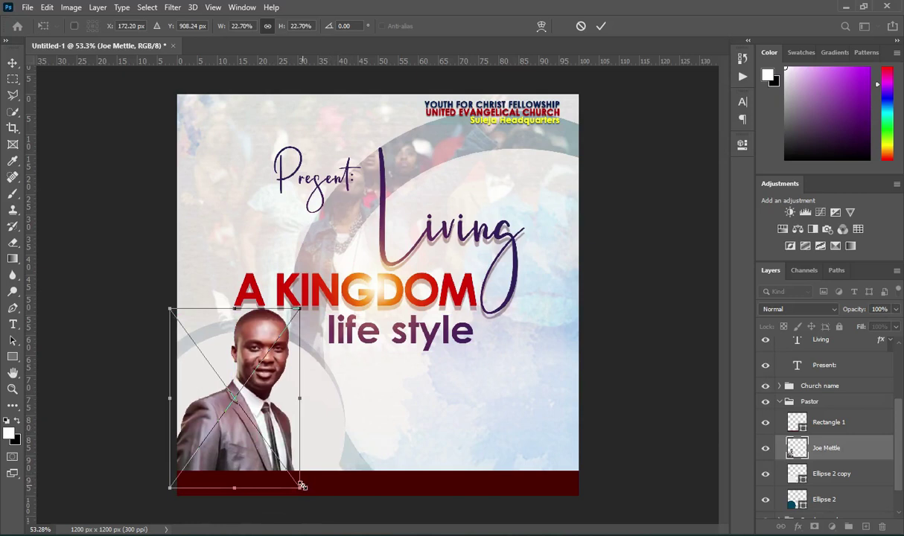
left_click_drag(287, 424, 288, 423)
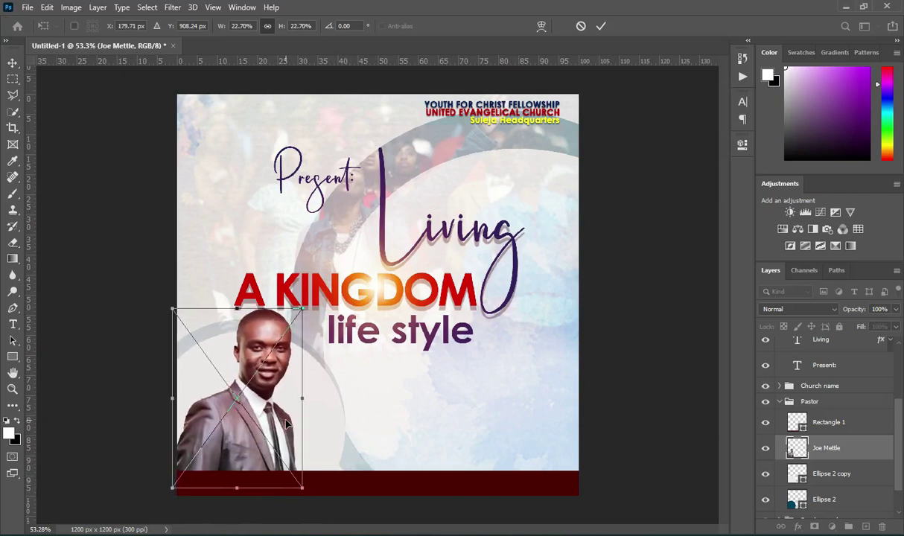
left_click(601, 26)
left_click(310, 361)
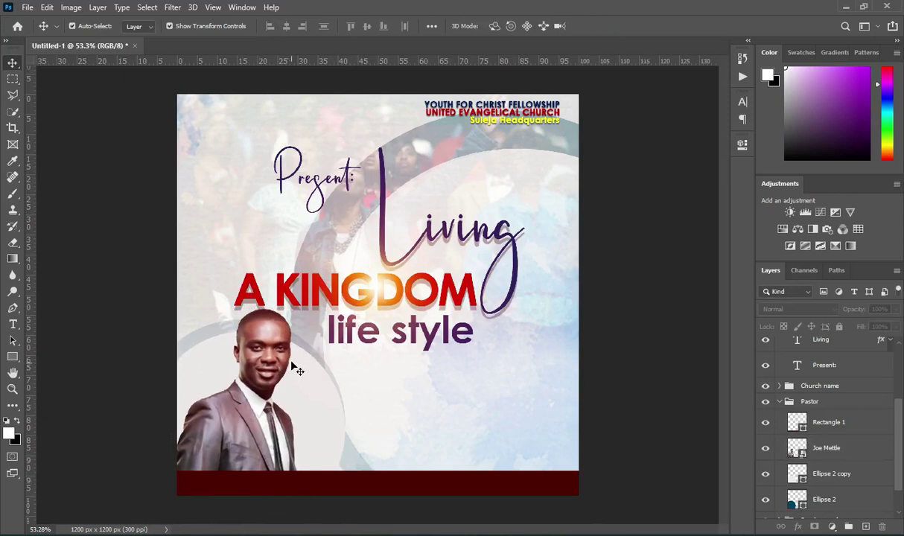
- Draw a white rectangle about 197 × 30 px across the lower jacket of the portrait, directly above the portrait layer
scroll(295, 367, "up", 2)
scroll(777, 384, "up", 4)
scroll(803, 373, "down", 4)
left_click(827, 441)
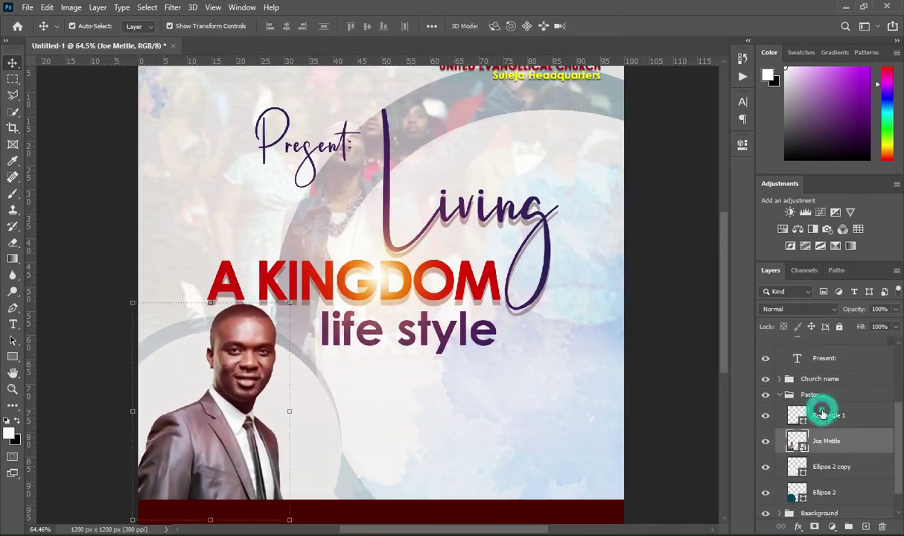
left_click(821, 414)
left_click(776, 429)
scroll(207, 441, "up", 2)
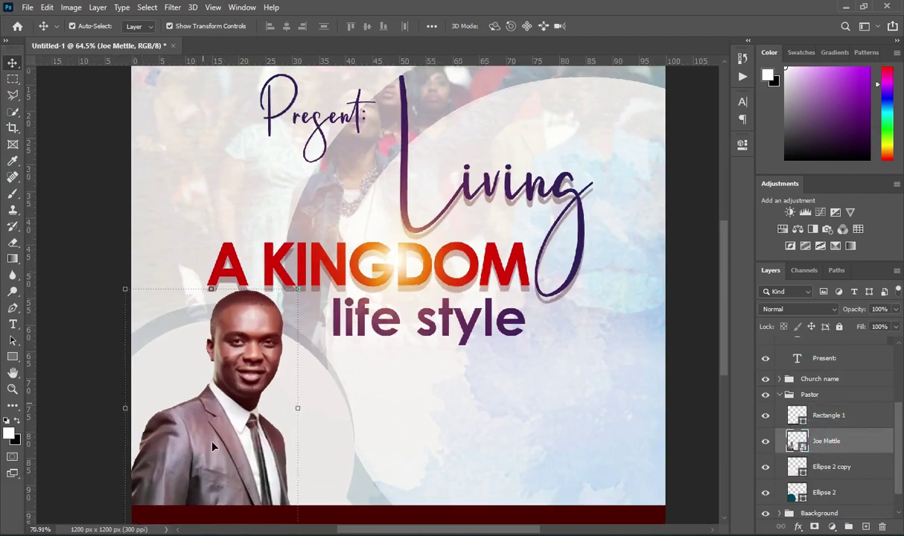
left_click(13, 357)
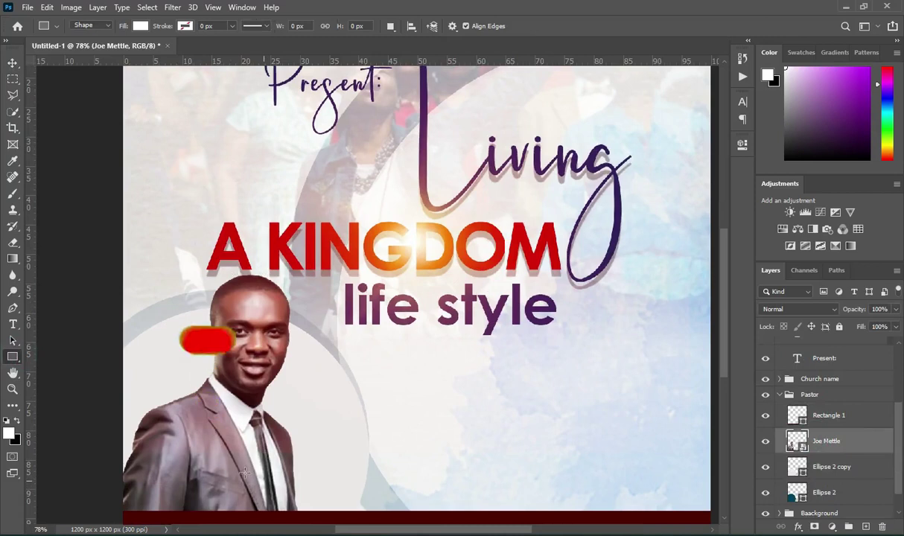
left_click_drag(263, 475, 312, 474)
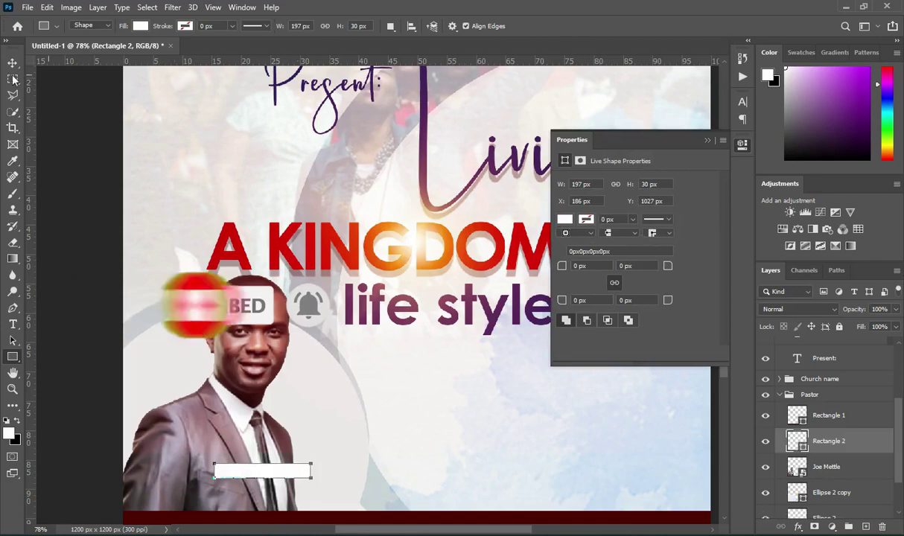
left_click(708, 141)
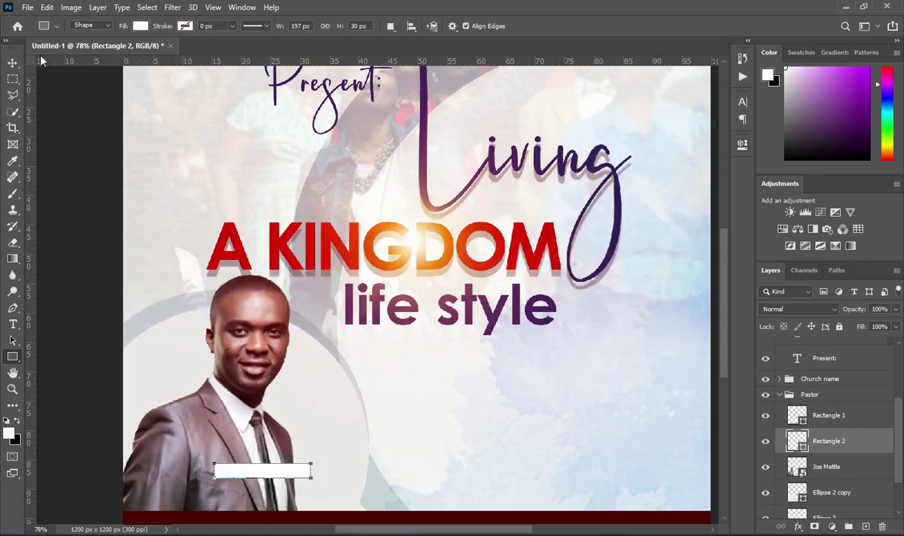
- Shift the small white rectangle slightly right and up on the jacket and lower its opacity to 69%
left_click(11, 63)
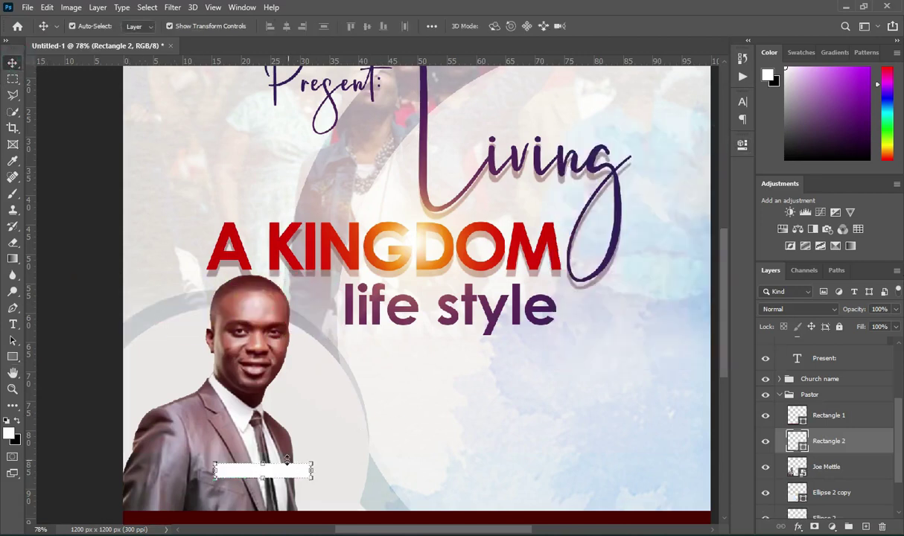
mouse_move(287, 471)
left_mouse_down()
mouse_move(302, 458)
mouse_move(298, 468)
left_mouse_up()
left_click_drag(858, 310, 837, 315)
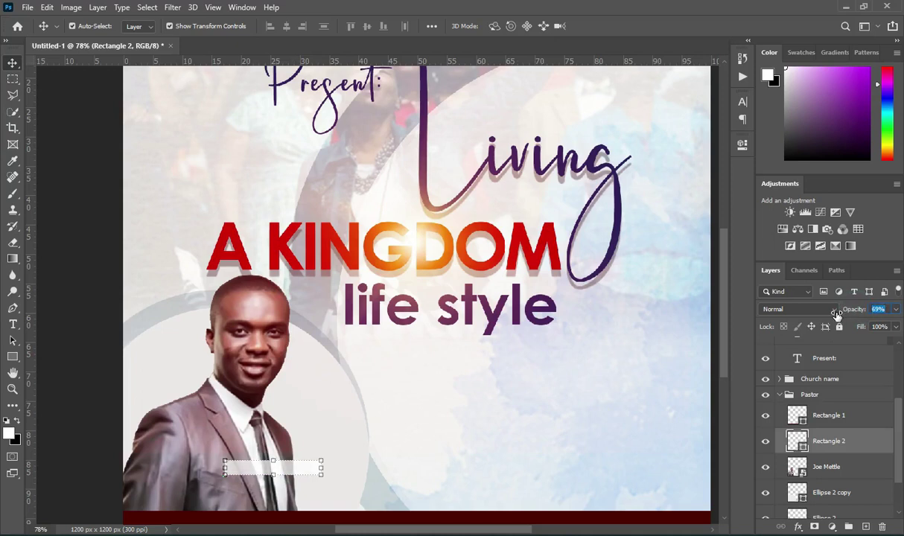
- Copy the pastor's name from the Text file in Notepad and add it as Century Gothic Bold text directly above the Rectangle 2 layer
scroll(485, 365, "down", 1)
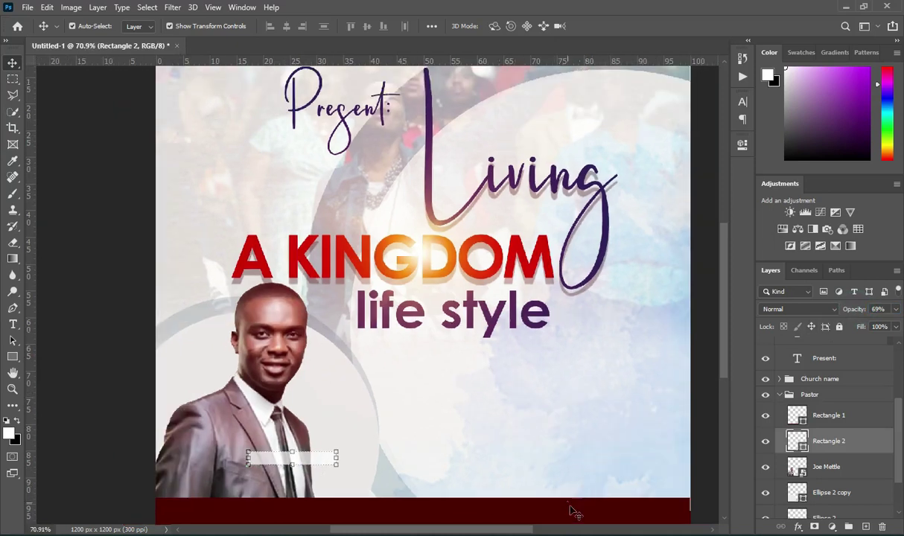
key("alt+Tab")
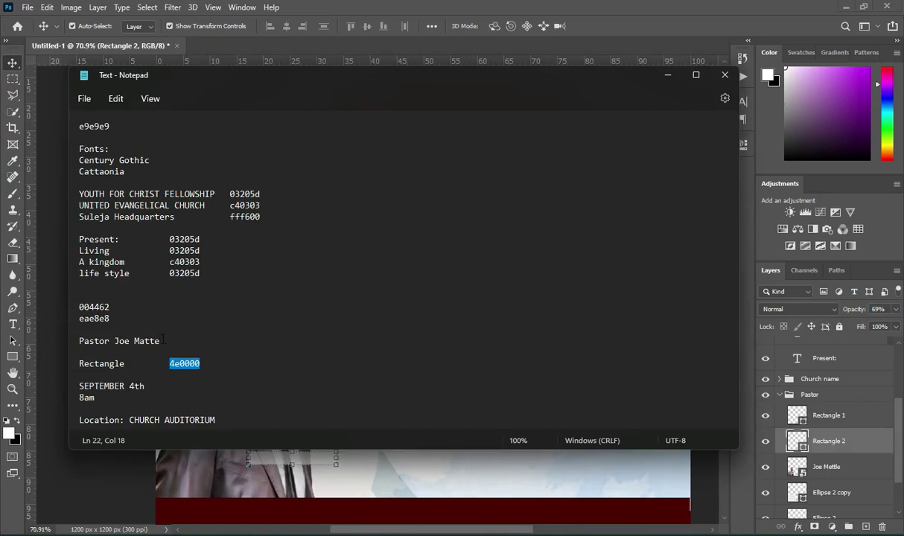
left_click_drag(161, 342, 80, 342)
key("ctrl+c")
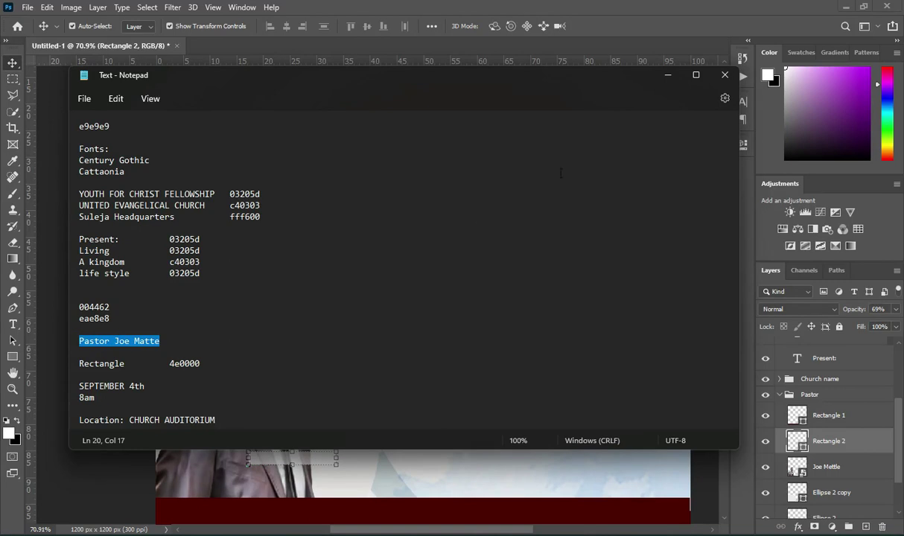
left_click(668, 75)
scroll(292, 460, "up", 3)
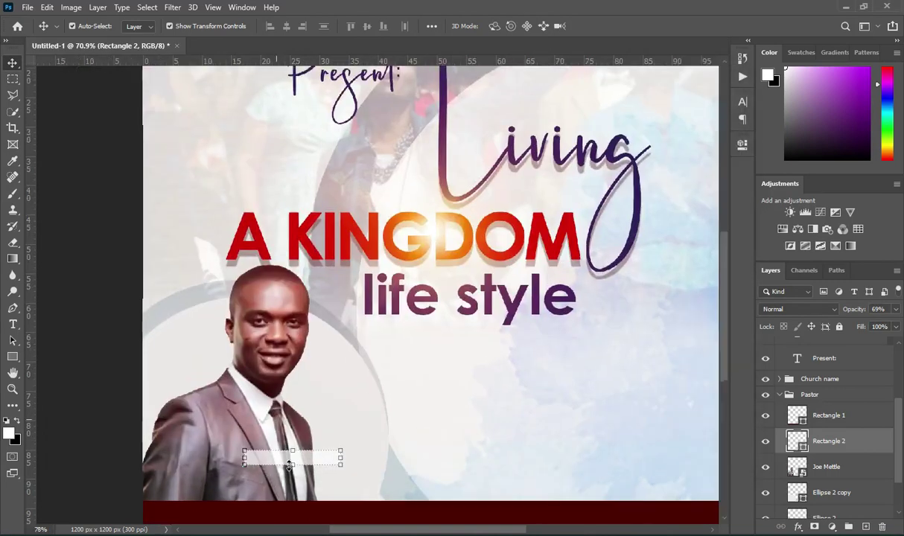
key("t")
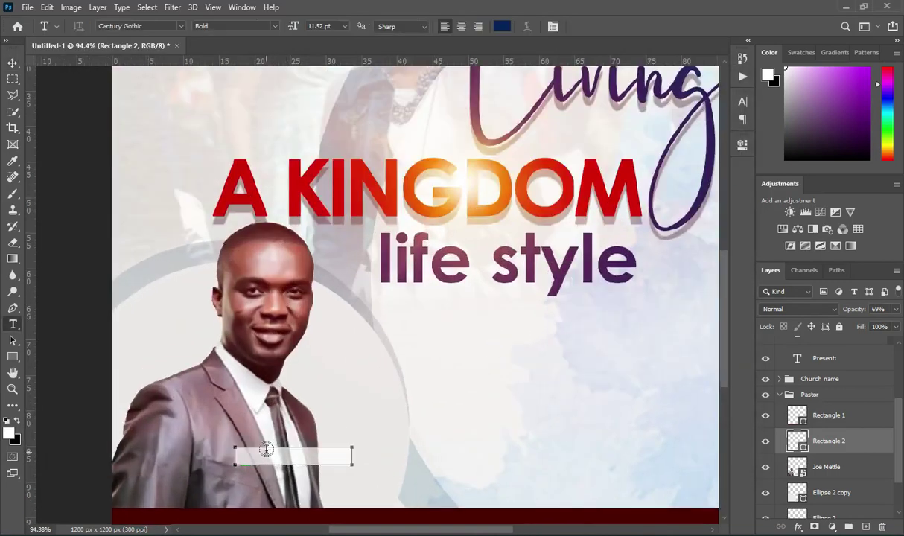
left_click(461, 413)
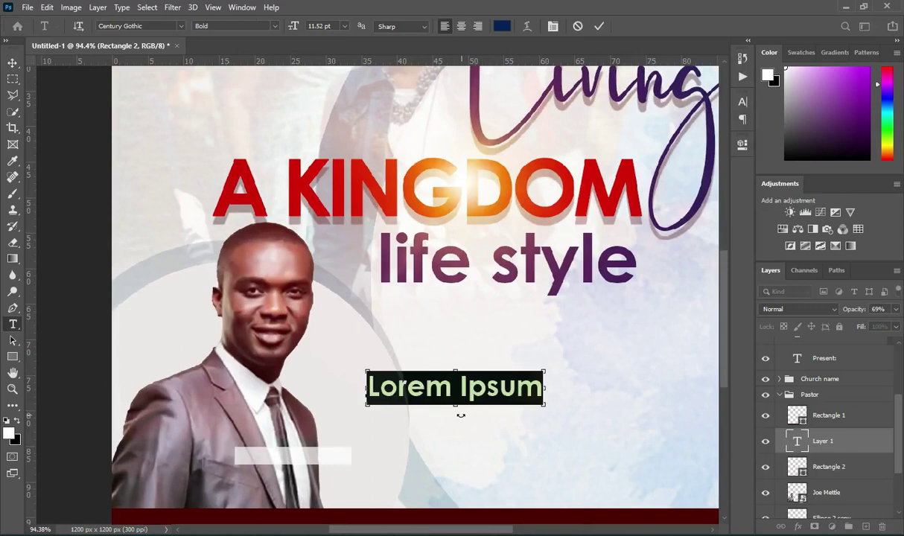
key("ctrl+v")
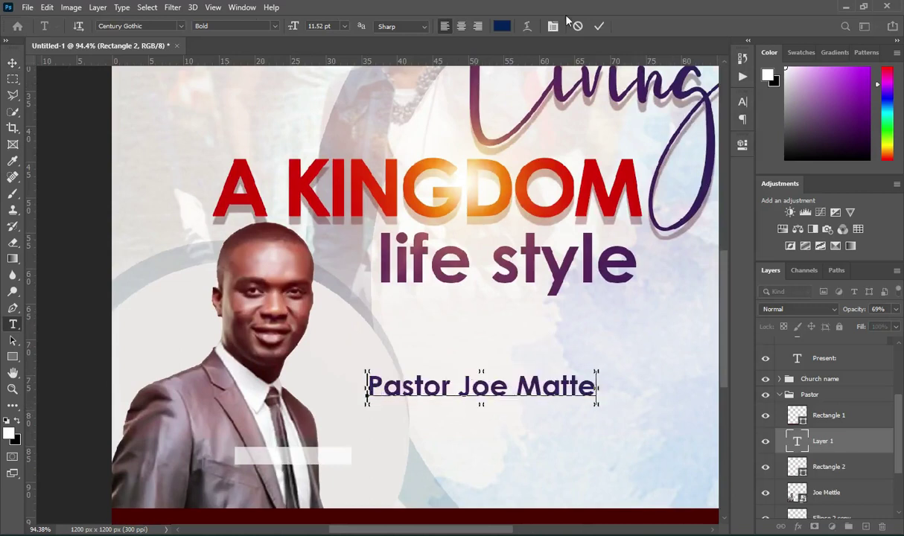
left_click(599, 27)
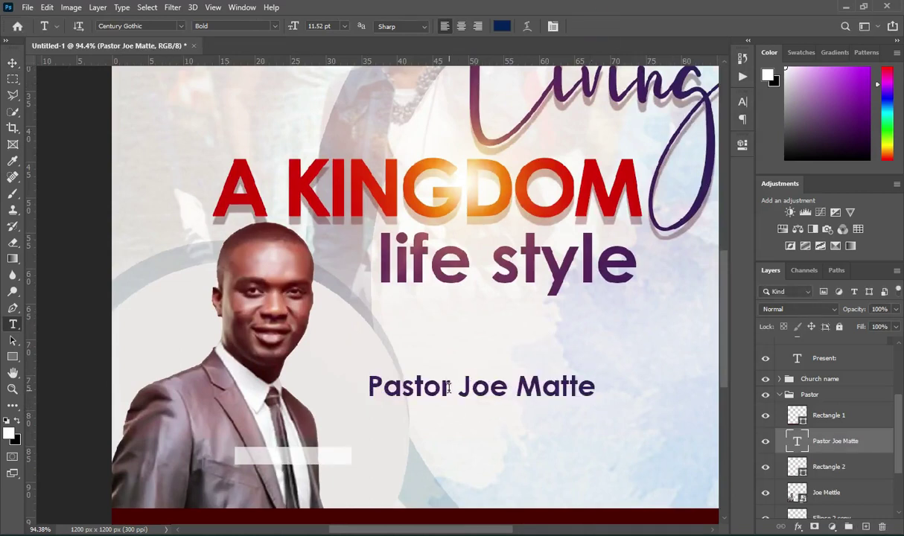
- Scale the pastor's name text to about 46.86% and fit it inside the translucent white label on the jacket
left_click(13, 63)
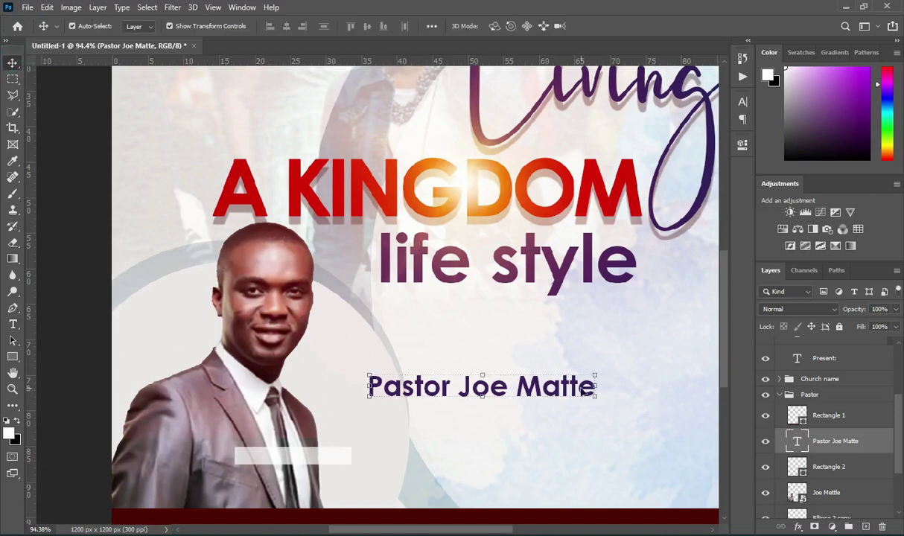
left_click_drag(592, 386, 313, 458)
scroll(211, 457, "up", 3)
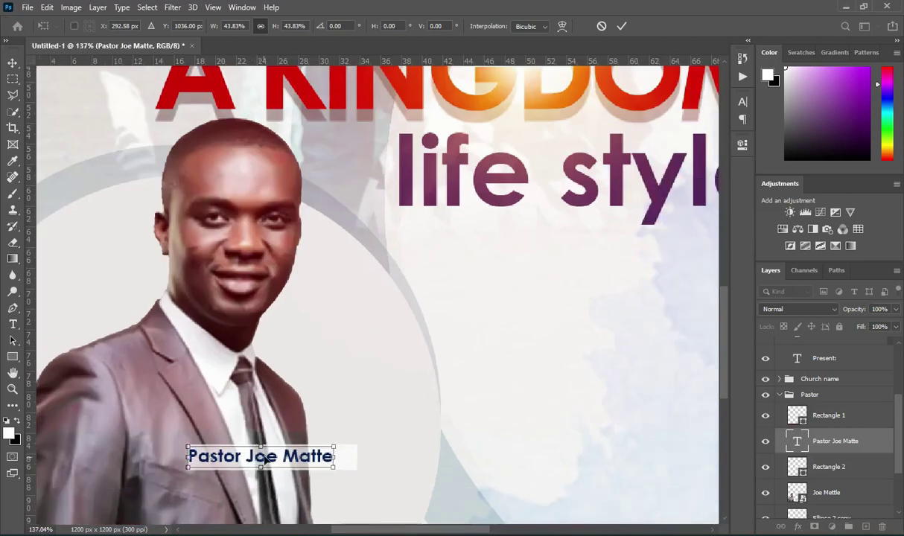
left_click_drag(258, 461, 272, 460)
left_click_drag(344, 458, 352, 457)
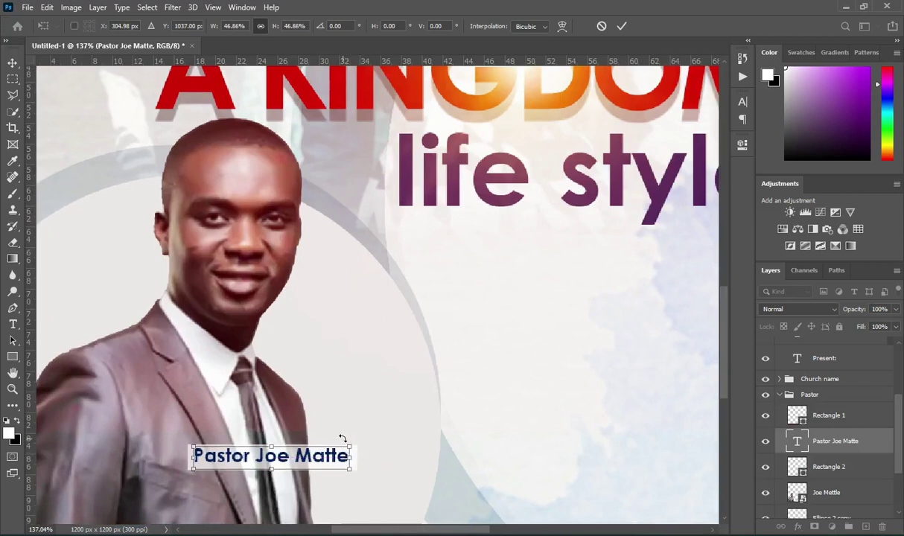
key("Down")
key("Down")
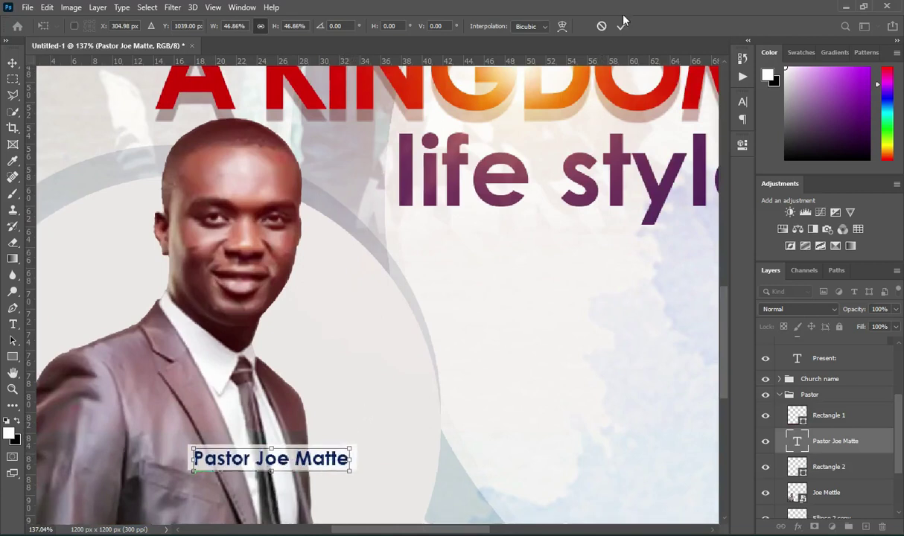
left_click(622, 26)
scroll(391, 319, "down", 4)
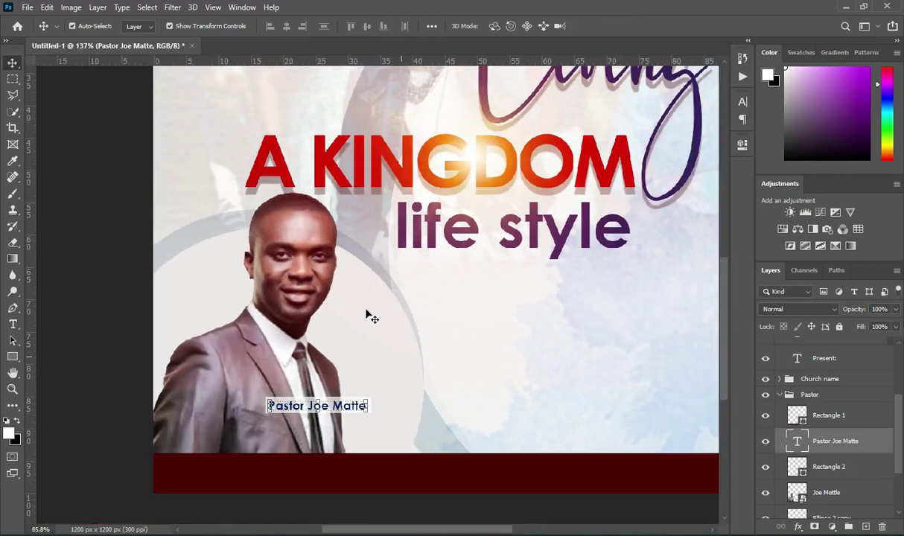
scroll(371, 317, "down", 3)
left_click(140, 316)
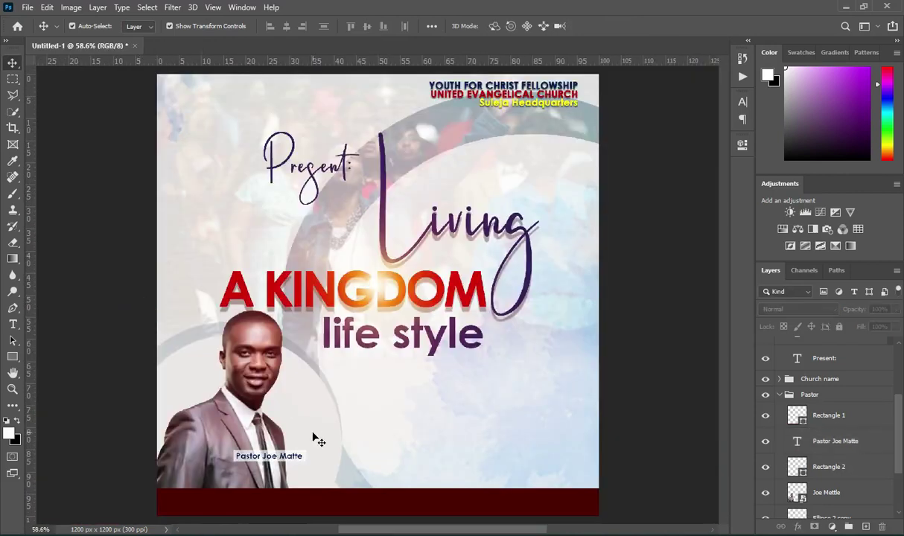
- Copy the word SEPTEMBER from the Text file in Notepad, keeping the notes unchanged, and return to Photoshop
scroll(313, 438, "up", 1)
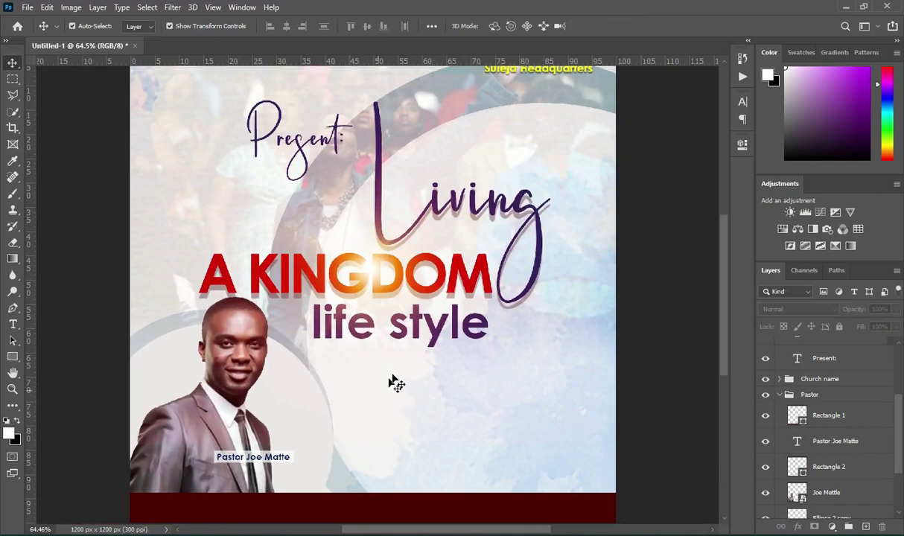
scroll(393, 379, "down", 1)
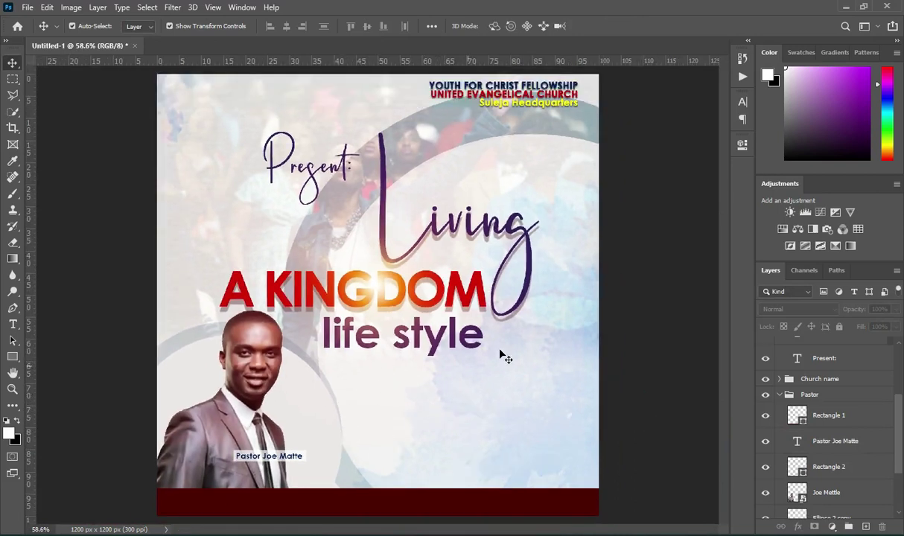
scroll(292, 514, "up", 2)
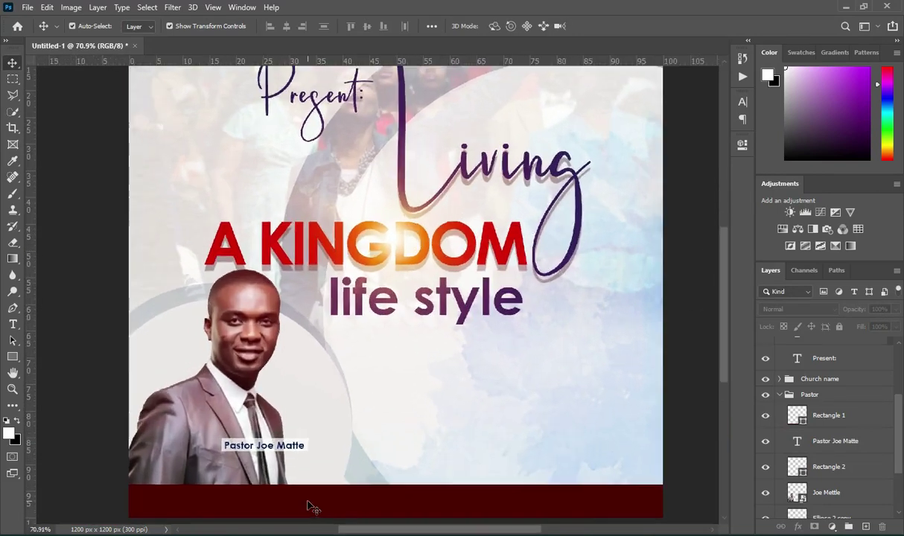
key("alt+Tab")
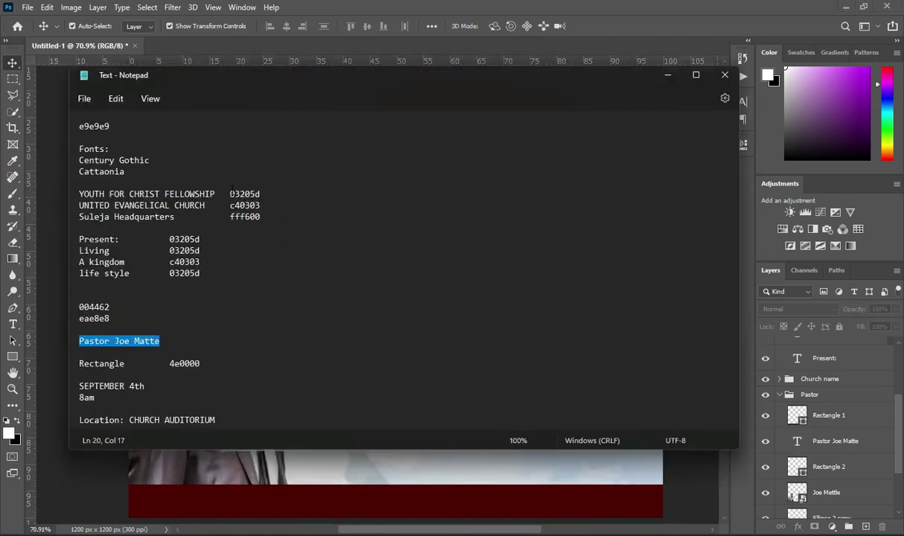
left_click(226, 305)
scroll(229, 283, "down", 1)
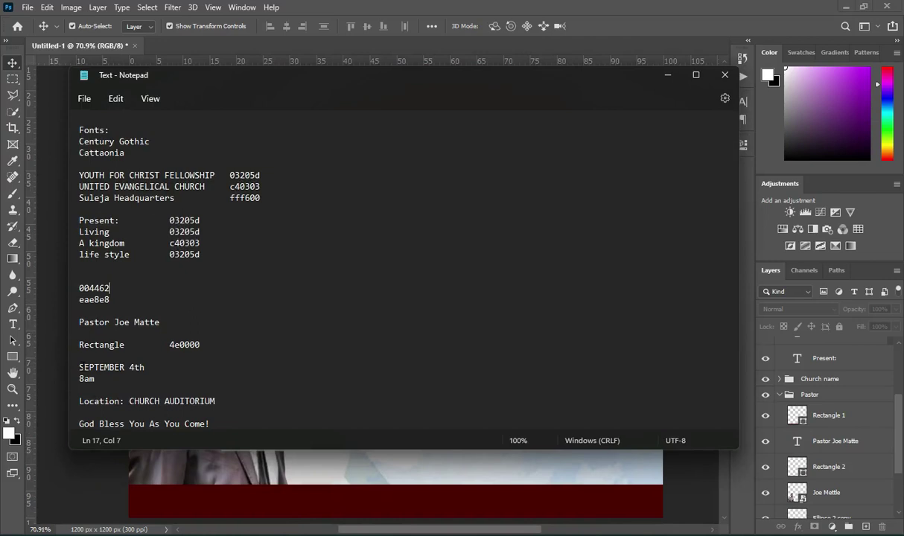
left_click_drag(79, 367, 146, 367)
double_click(122, 369)
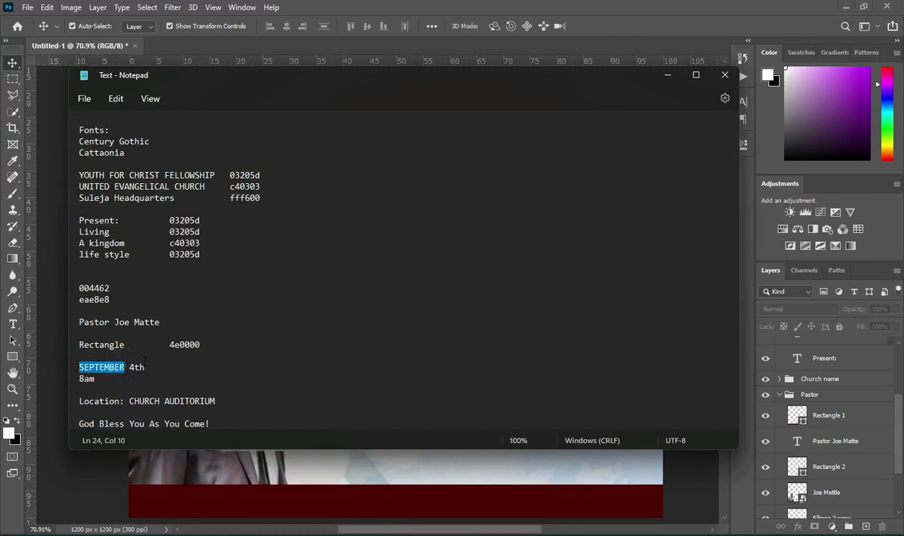
key("ctrl+v")
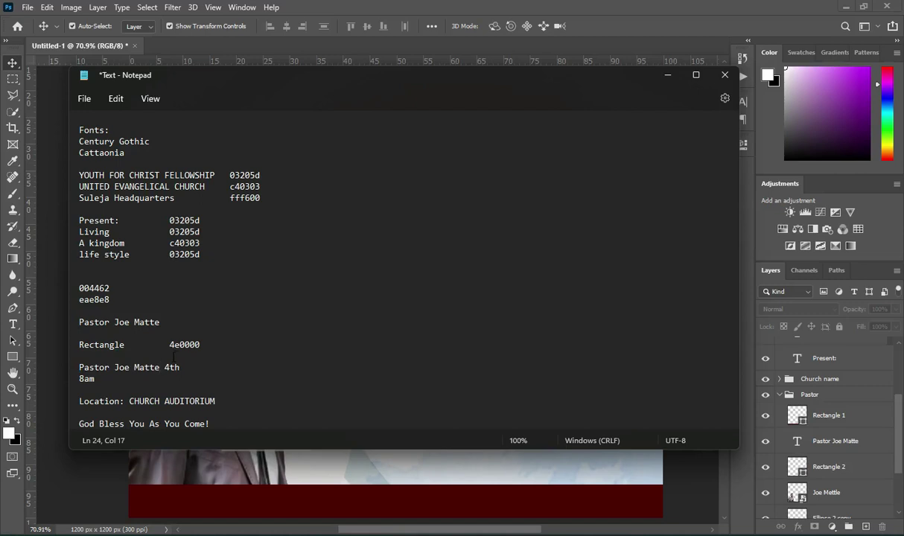
key("ctrl+z")
key("ctrl+c")
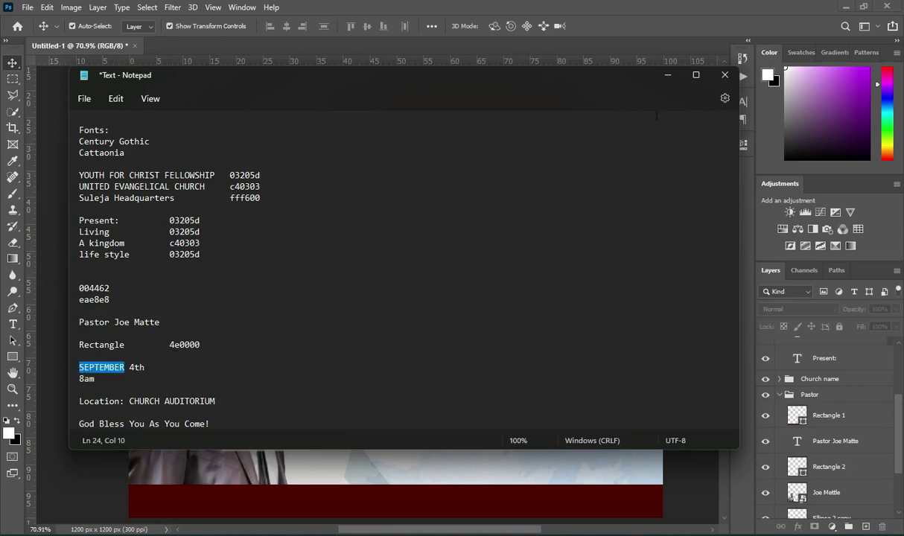
left_click(665, 77)
- Add the copied word SEPTEMBER as a Century Gothic Bold 11.52 pt text layer in the empty area below "life style"
key("t")
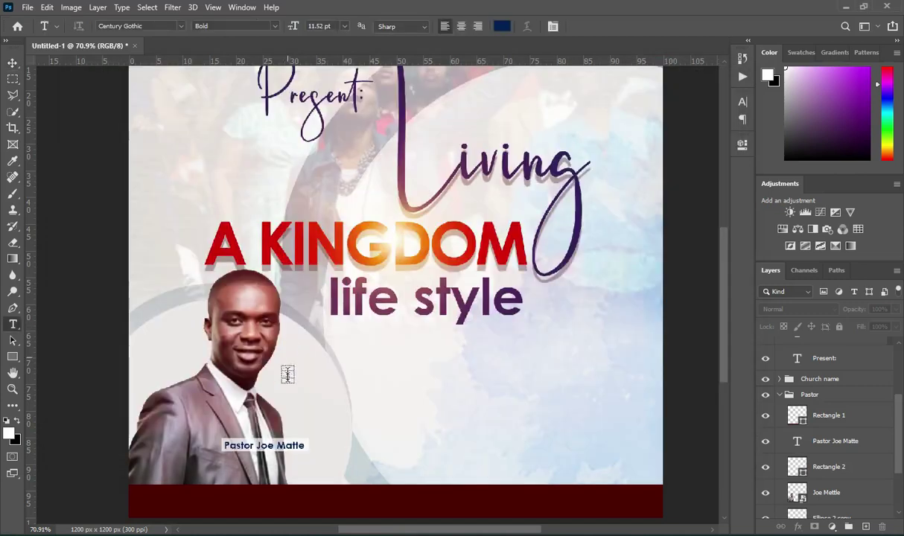
left_click(359, 389)
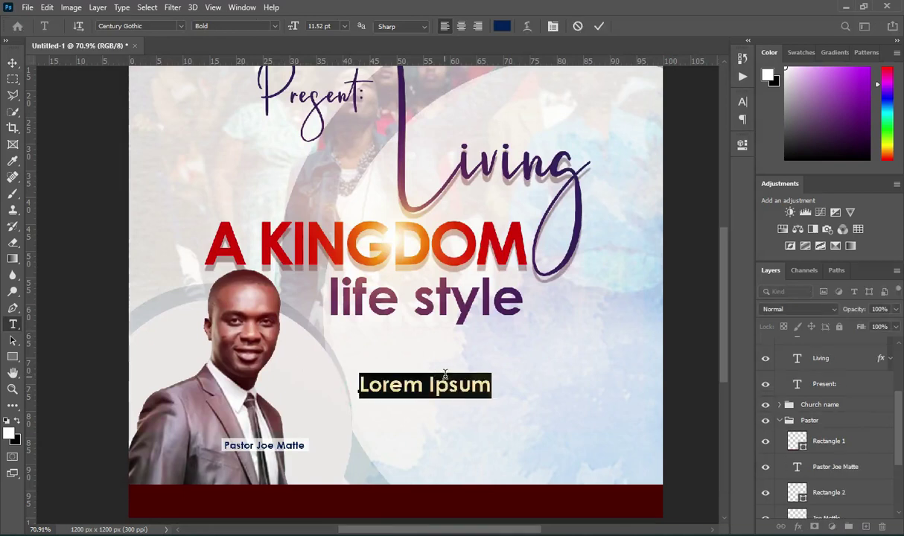
key("ctrl+v")
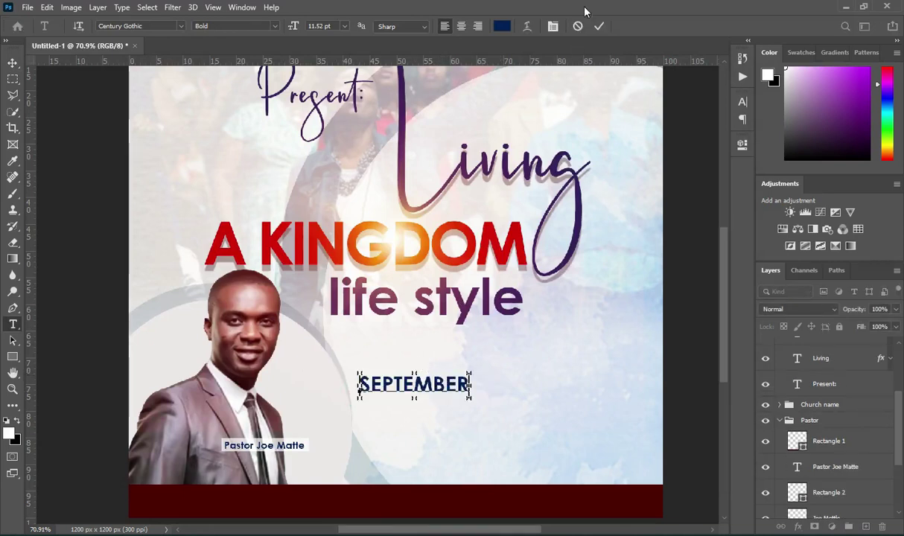
left_click(600, 27)
- Scale the SEPTEMBER text to about 53% and rotate it about -46° so it reads diagonally upward
left_click(13, 62)
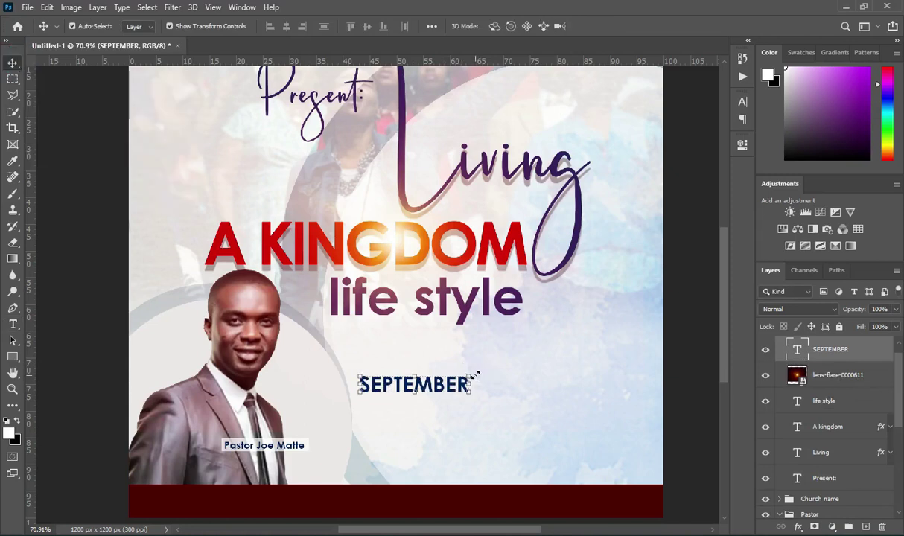
left_click_drag(482, 369, 443, 367)
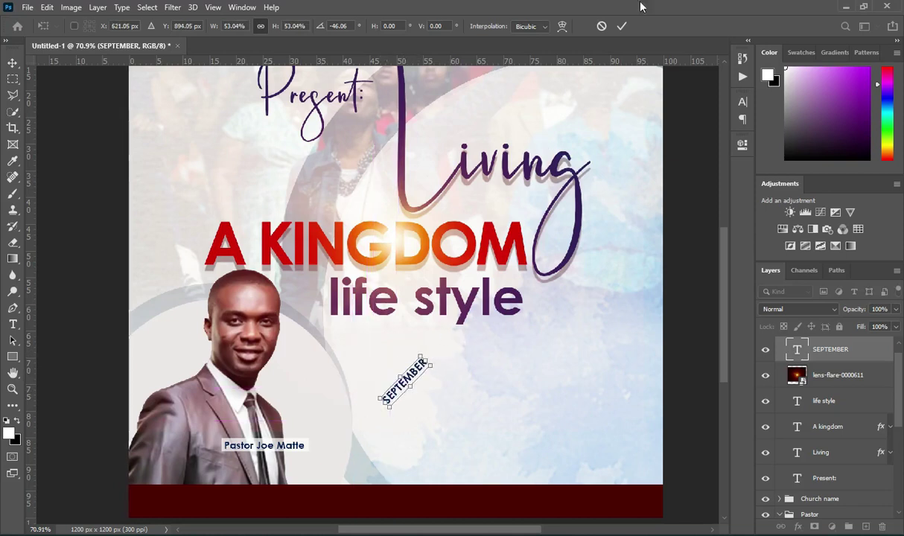
left_click(622, 26)
- Move the SEPTEMBER layer out of the Text group to the top of the stack and collapse the Text and Pastor groups
left_click_drag(828, 350, 784, 358)
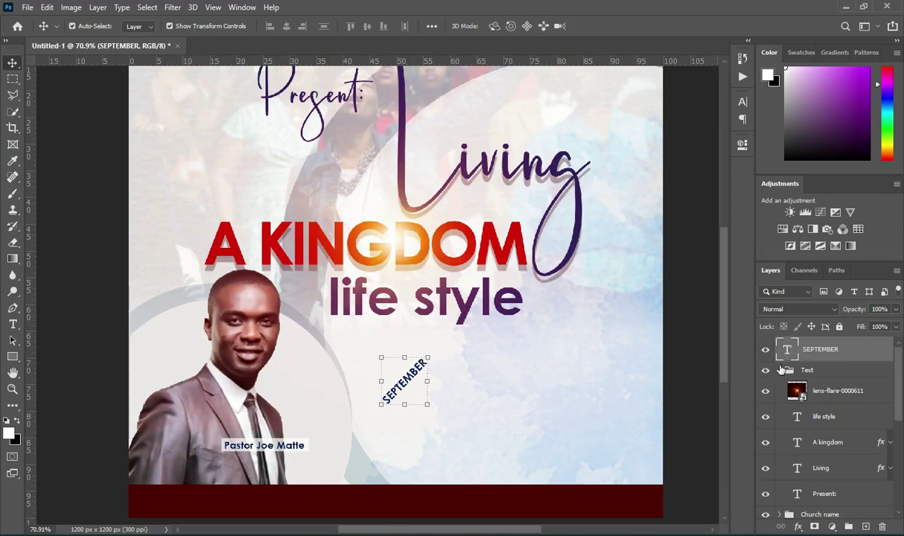
left_click(779, 370)
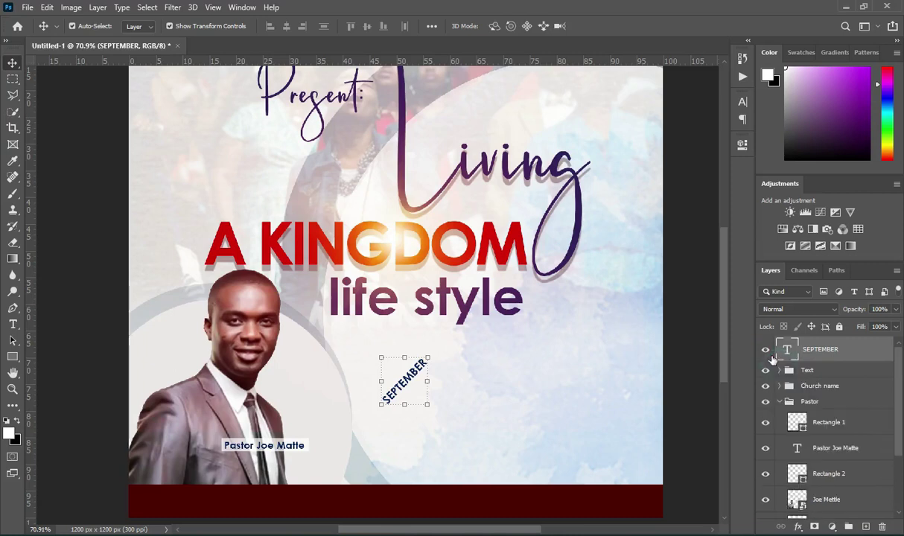
left_click(779, 402)
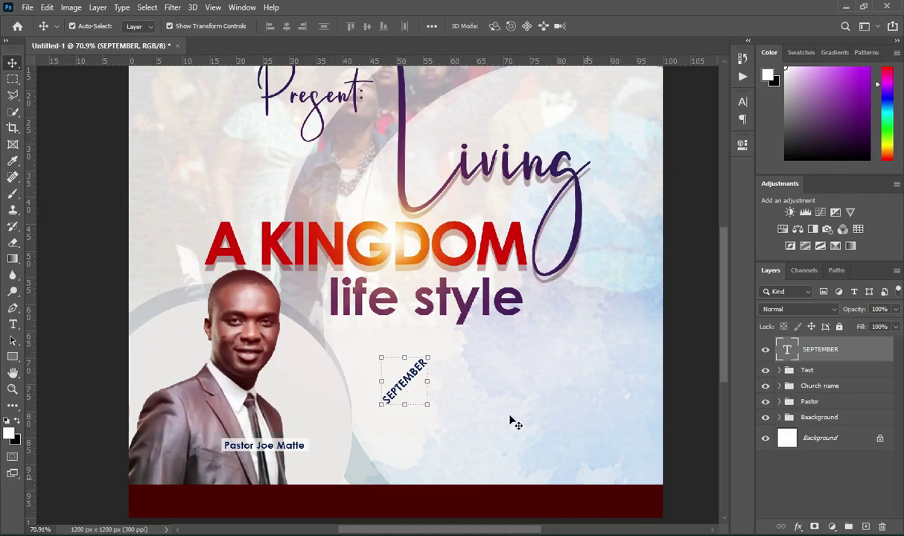
- Shift SEPTEMBER slightly right and place the "date and time" image from the "Living a kingdom life style" folder into the flyer
left_click_drag(408, 387, 425, 383)
key("alt+Tab")
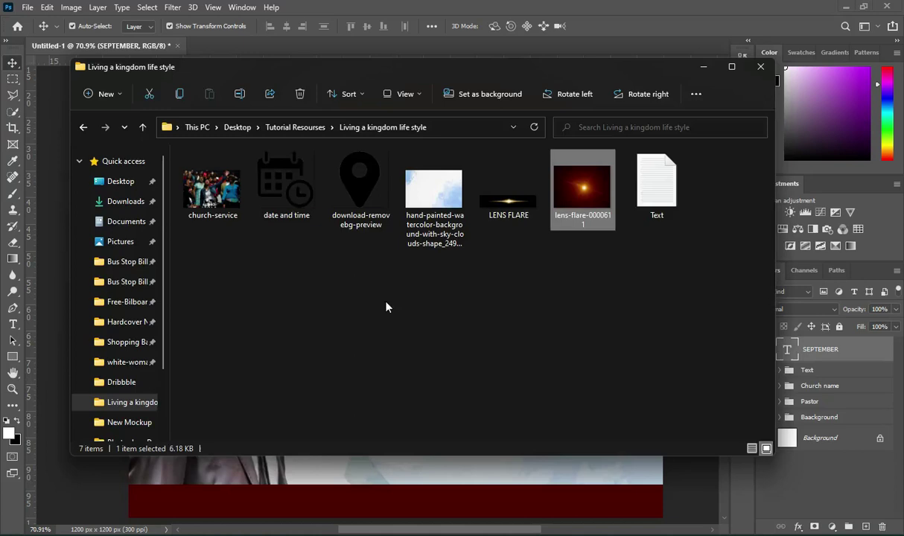
left_click_drag(286, 170, 108, 475)
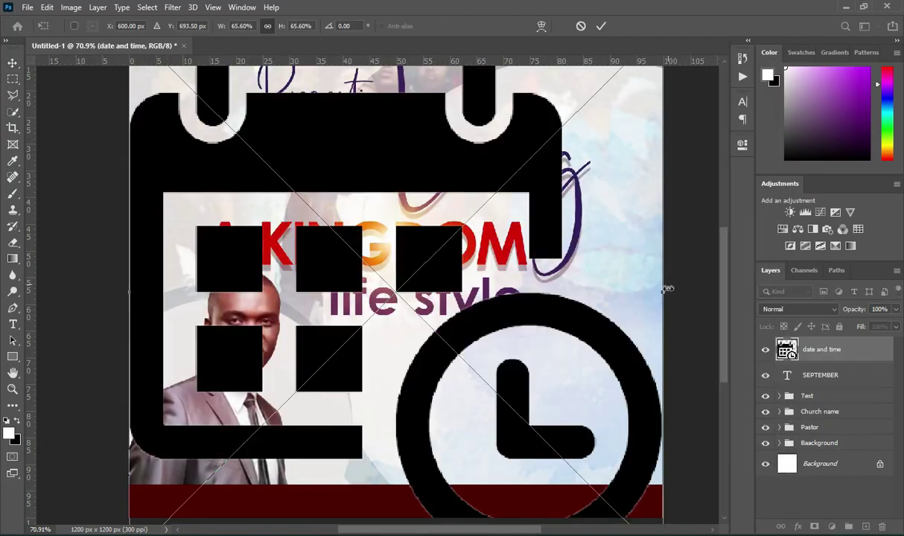
- Shrink the date and time icon to about 1.95% below "life style" and move the diagonal SEPTEMBER text close against its right side
left_click_drag(660, 292, 202, 360)
left_click_drag(168, 294, 361, 404)
scroll(356, 408, "up", 3)
left_click_drag(303, 397, 387, 375)
scroll(380, 350, "down", 1)
scroll(289, 358, "down", 3)
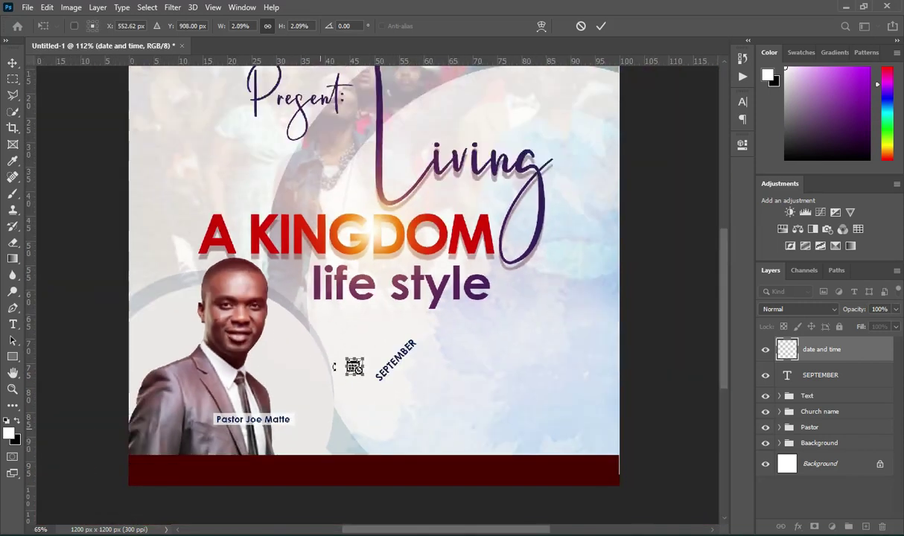
scroll(320, 335, "up", 4)
left_click_drag(348, 336, 346, 340)
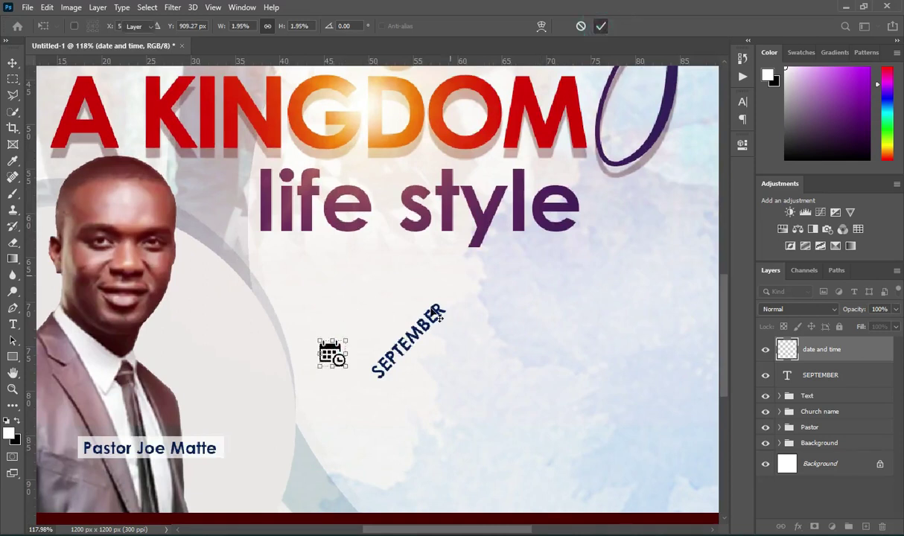
left_click(600, 26)
left_click_drag(419, 335, 397, 348)
left_click_drag(411, 327, 402, 333)
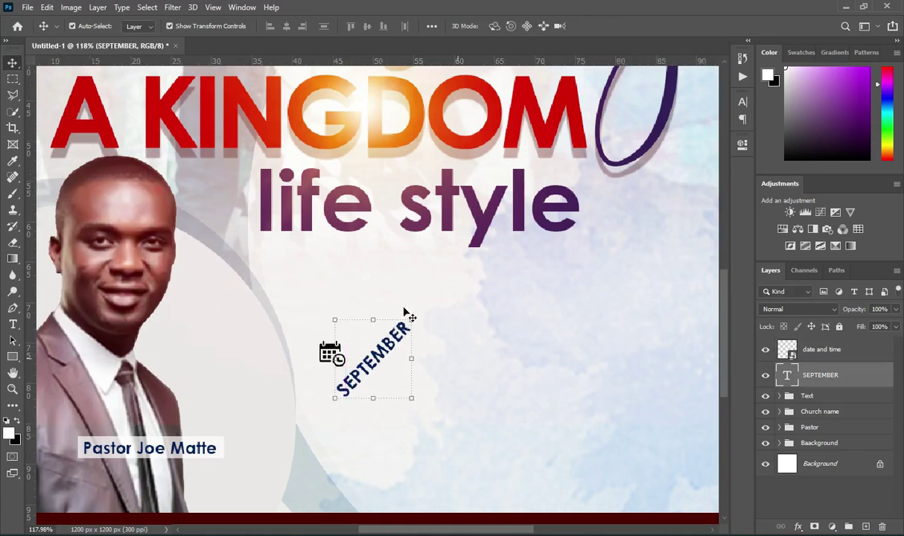
- Add the number 4 as a new Century Gothic text layer beside SEPTEMBER and change it from bold to a thinner style
scroll(409, 309, "down", 1)
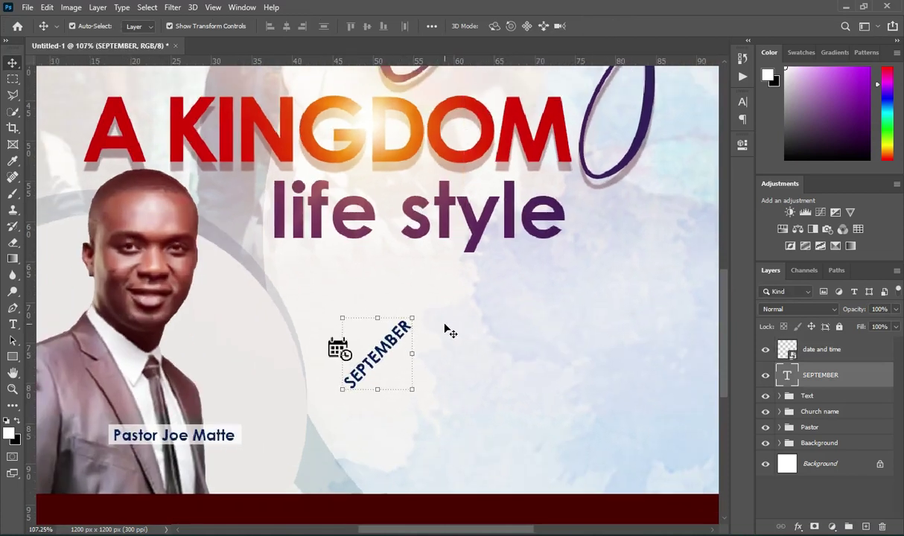
scroll(268, 439, "down", 1)
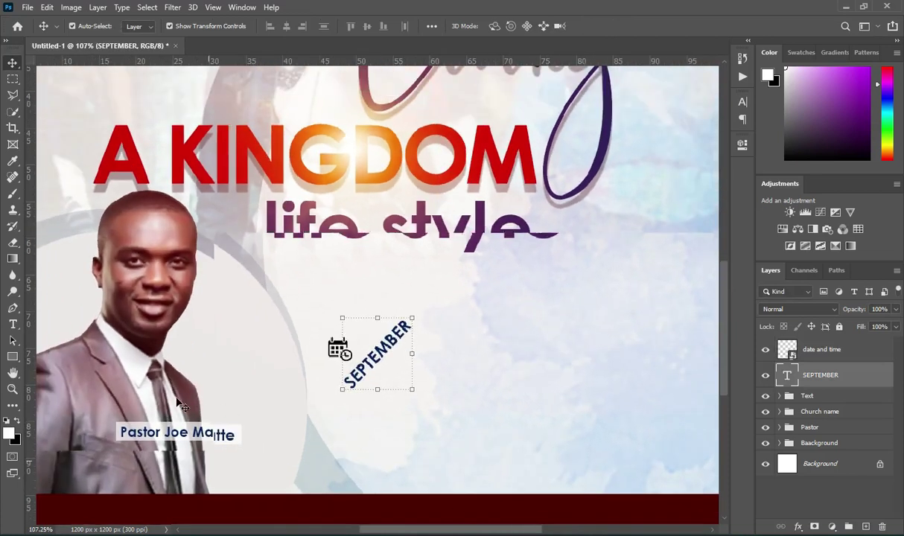
key("t")
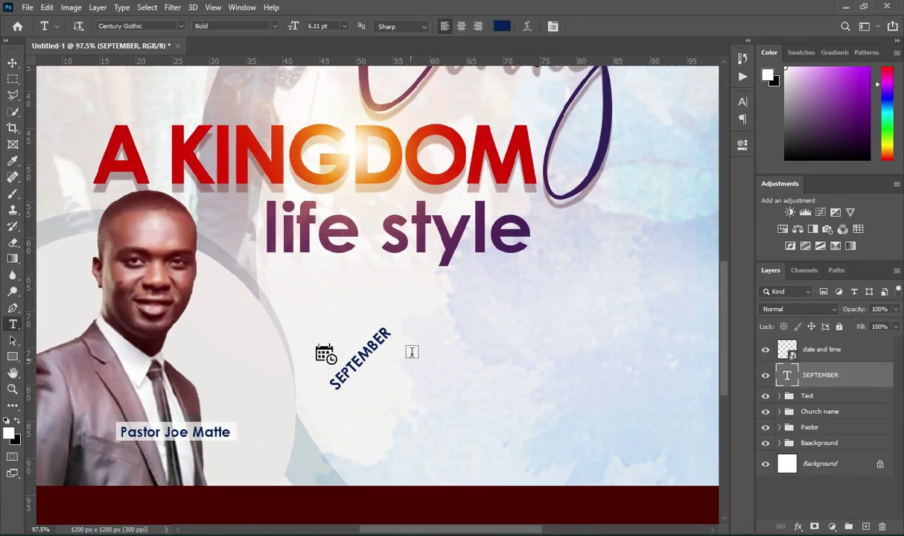
left_click(412, 350)
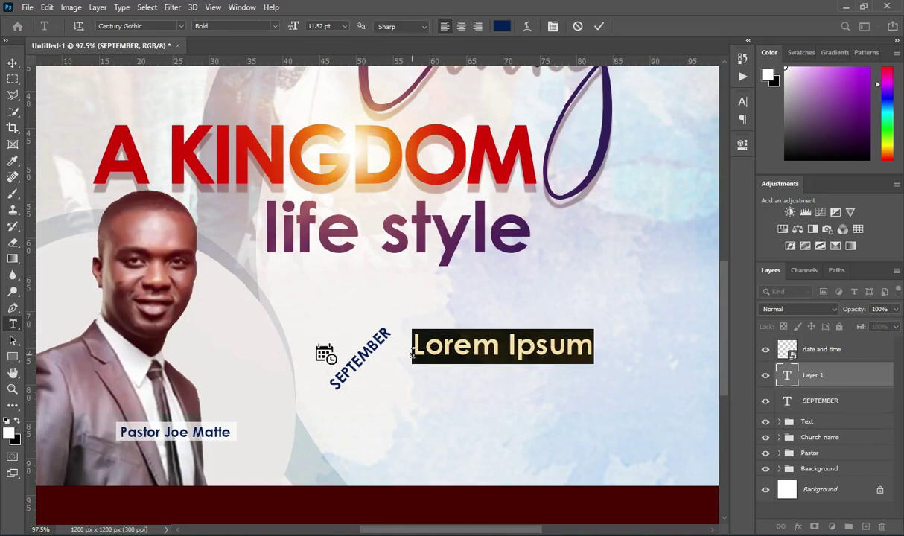
type("4")
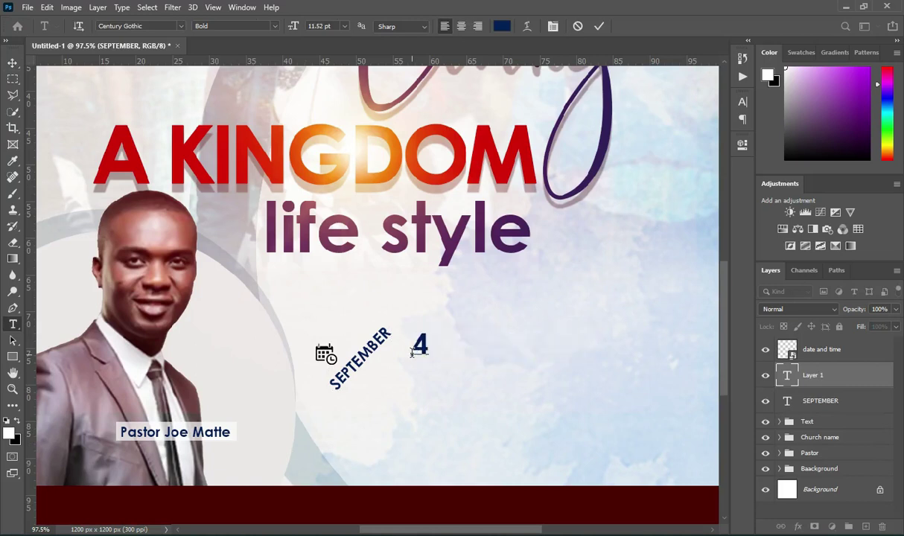
left_click(600, 30)
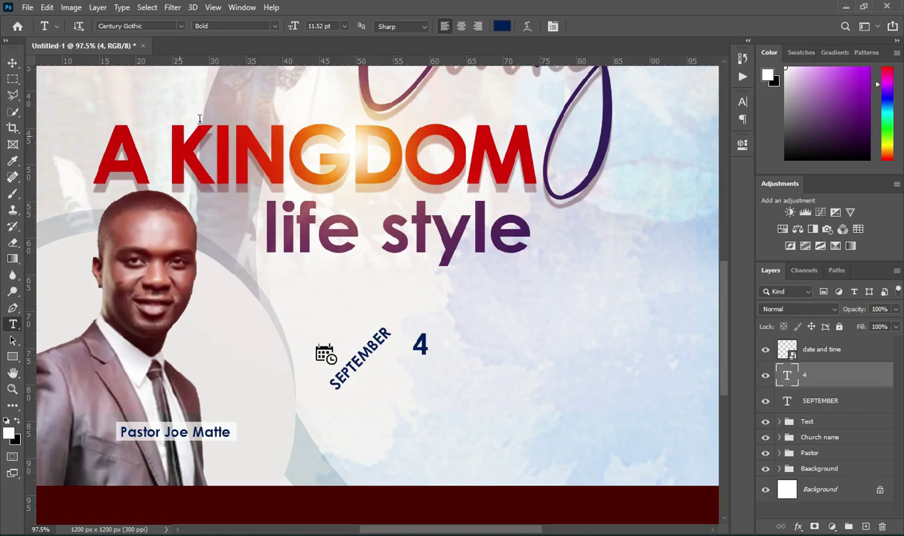
left_click(275, 26)
left_click(217, 34)
left_click(12, 62)
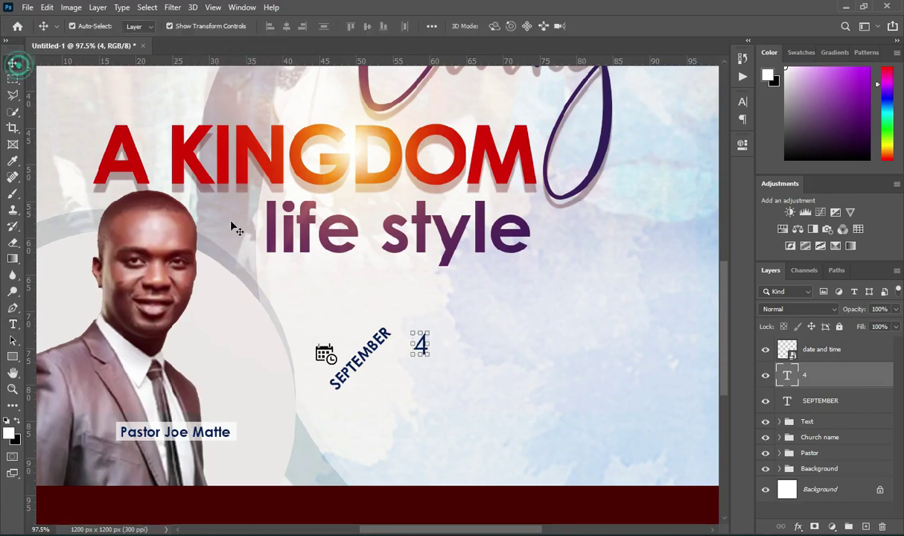
- Enlarge the 4 to about 425% and position it close against the lower side of the diagonal SEPTEMBER text
left_click_drag(421, 358, 382, 365)
left_click_drag(445, 366, 410, 392)
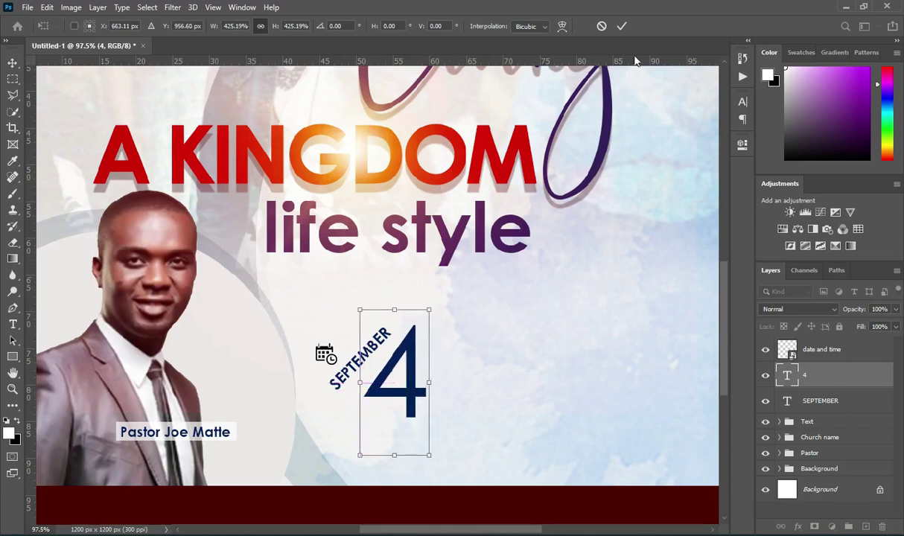
scroll(331, 289, "down", 3)
key("Return")
scroll(317, 313, "up", 3)
left_click_drag(370, 347, 366, 347)
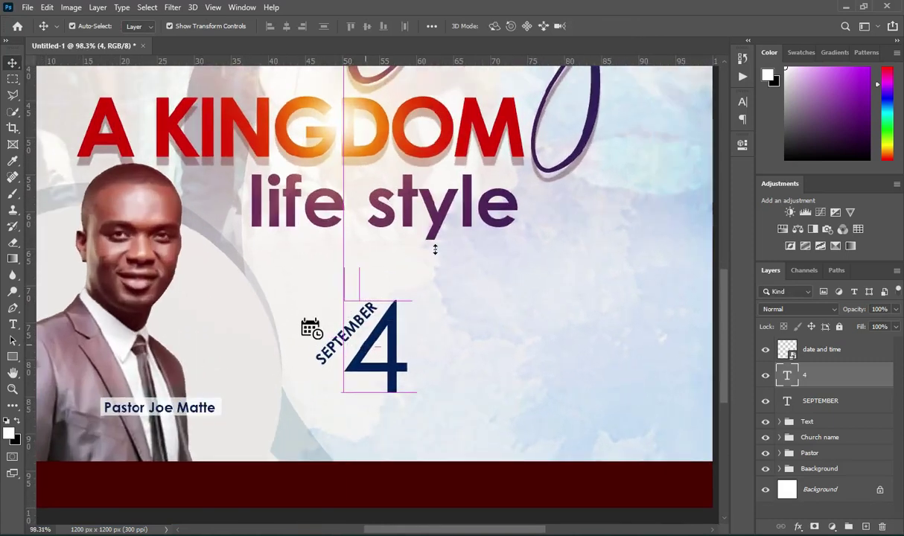
scroll(599, 179, "down", 1)
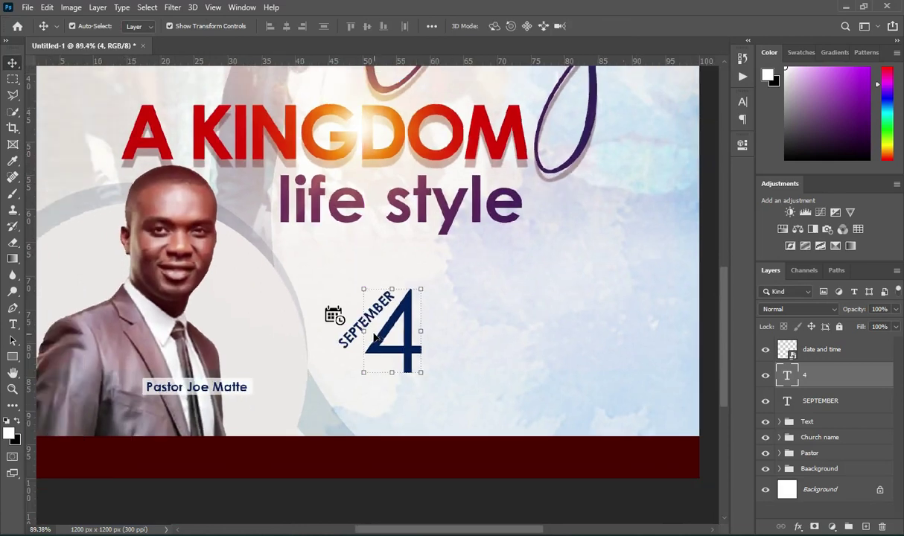
- Scale the SEPTEMBER text to about 103% and tilt it to about -52° so it runs parallel to the slanted stroke of the 4
left_click(820, 399)
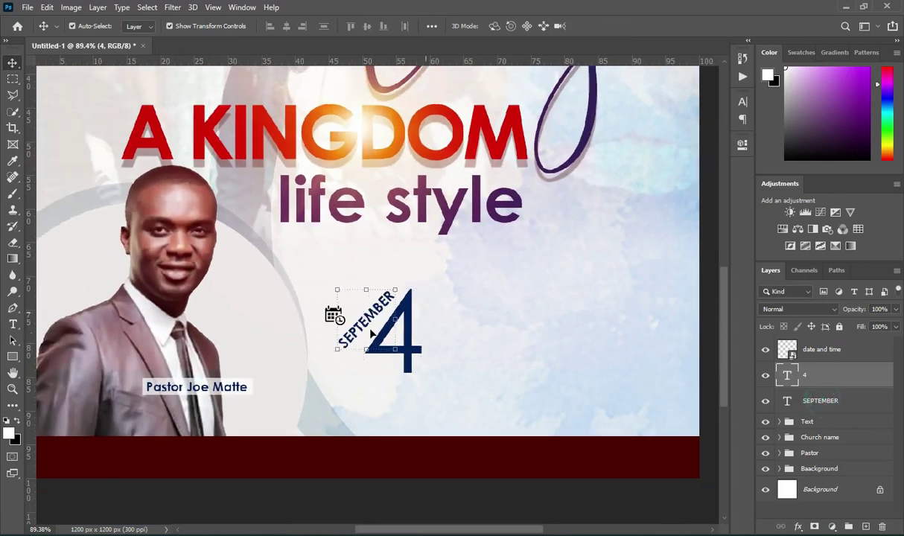
scroll(335, 321, "up", 2)
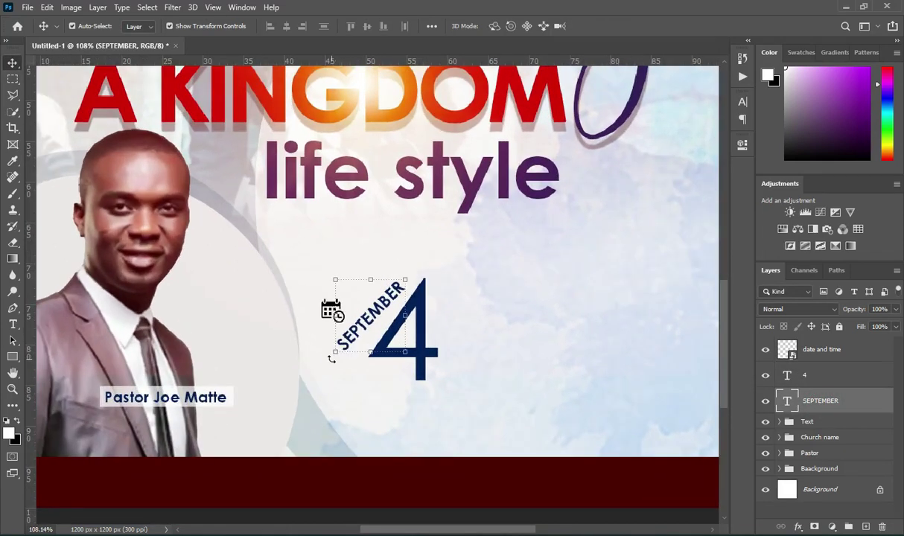
mouse_move(336, 351)
left_mouse_down()
mouse_move(319, 363)
mouse_move(330, 370)
left_mouse_up()
left_click_drag(375, 319, 379, 316)
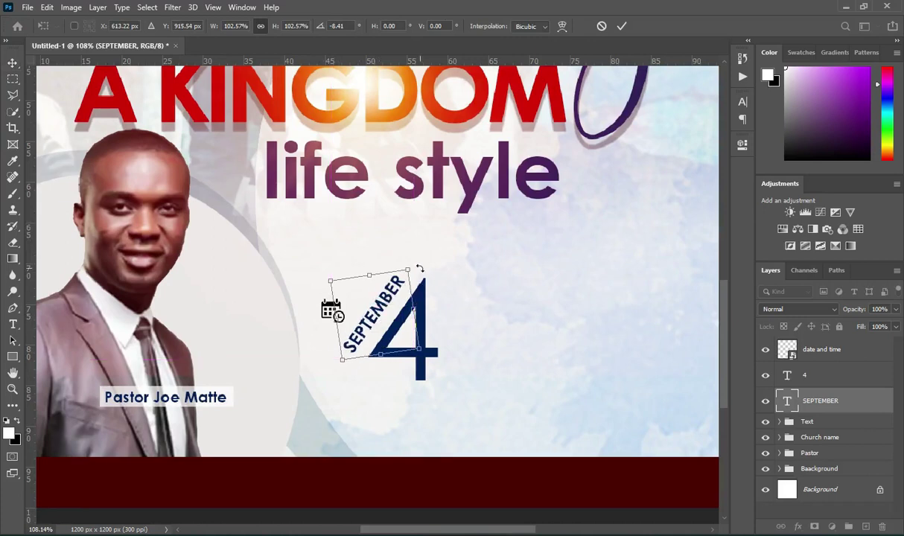
left_click_drag(417, 257, 420, 254)
left_click(622, 25)
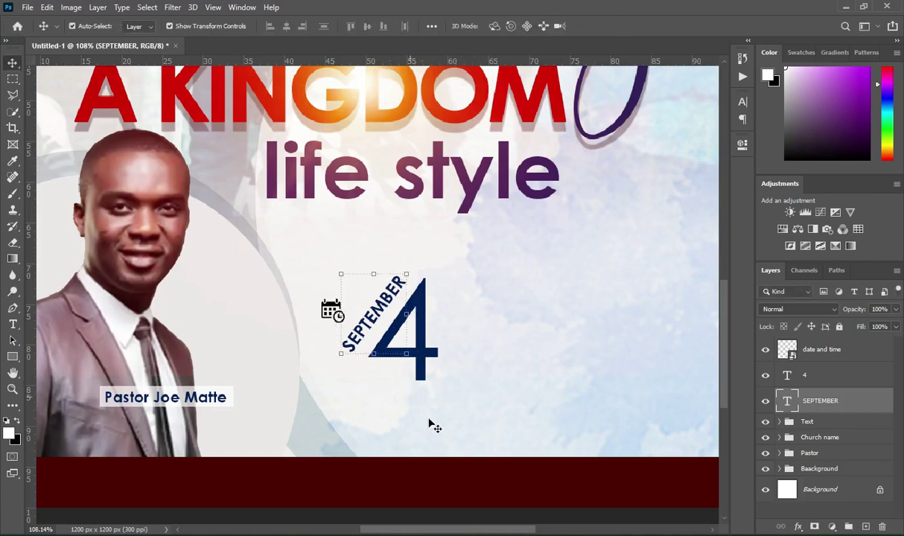
- Draw a thin vertical rectangle about 3 px wide and 176 px high beside the 4
left_click(12, 357)
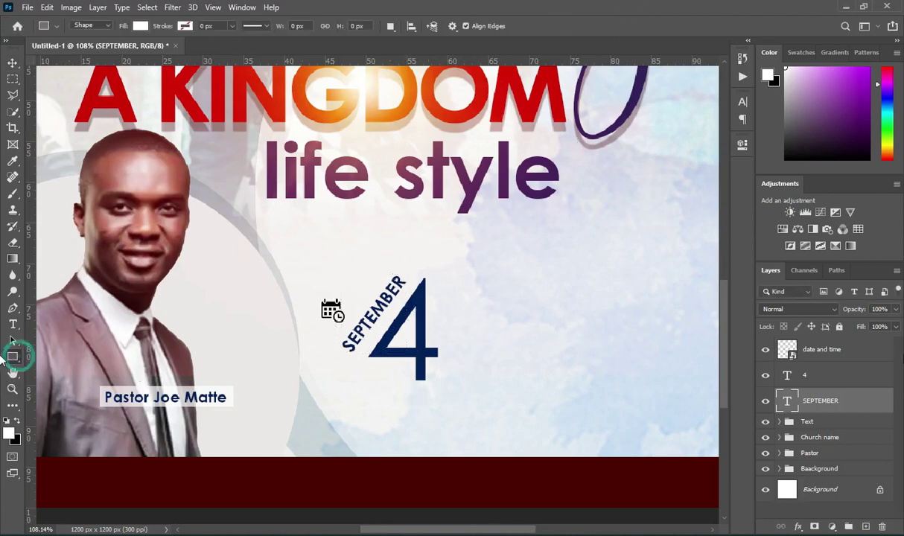
scroll(309, 385, "up", 2)
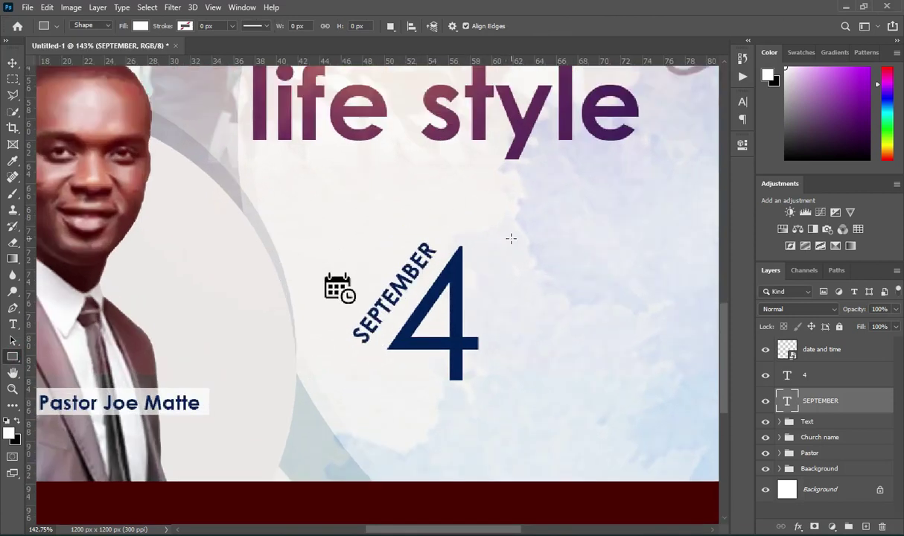
left_click_drag(519, 229, 522, 384)
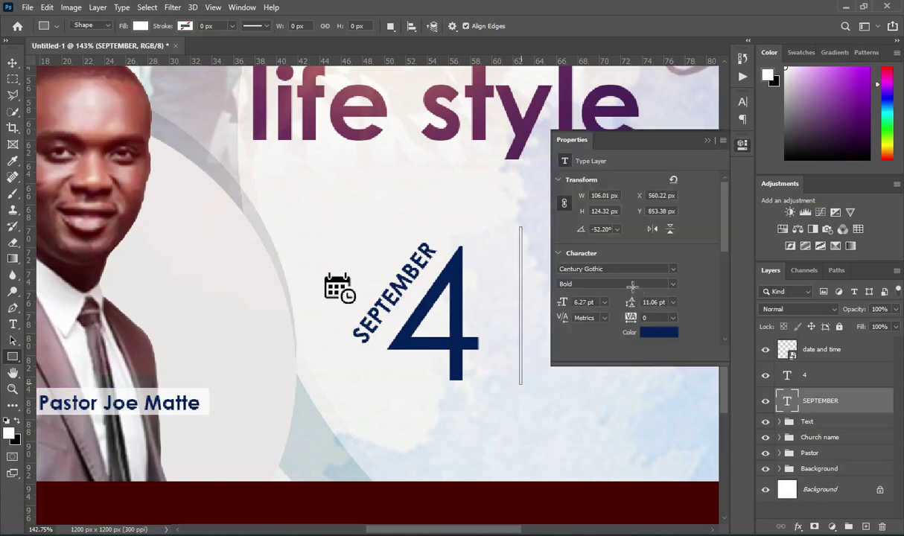
left_click(708, 141)
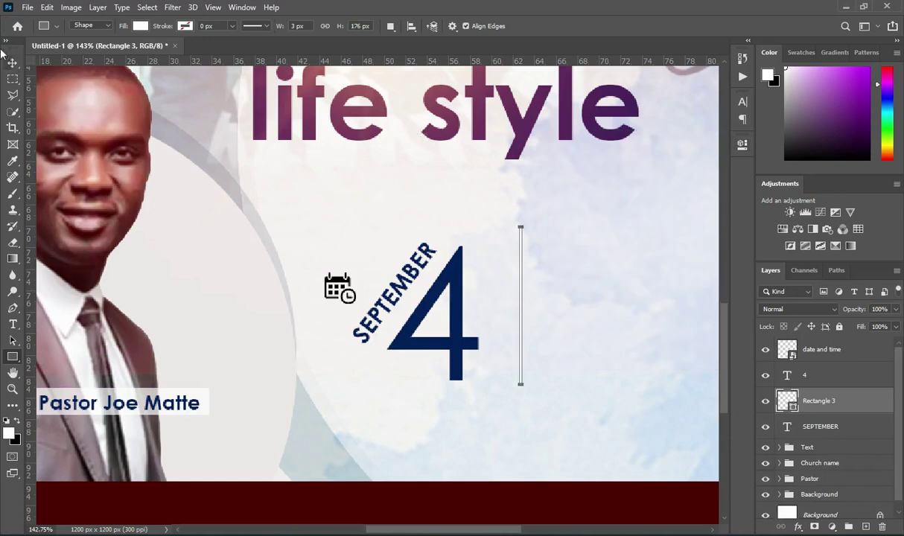
left_click(13, 64)
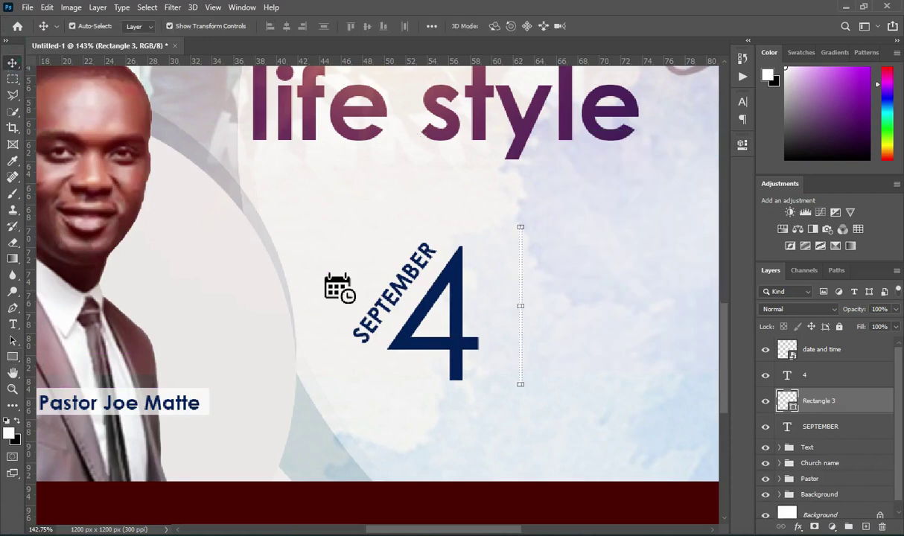
- Copy the colour code 004462 from the Notepad text file and fill the thin rectangle with it
key("alt+Tab")
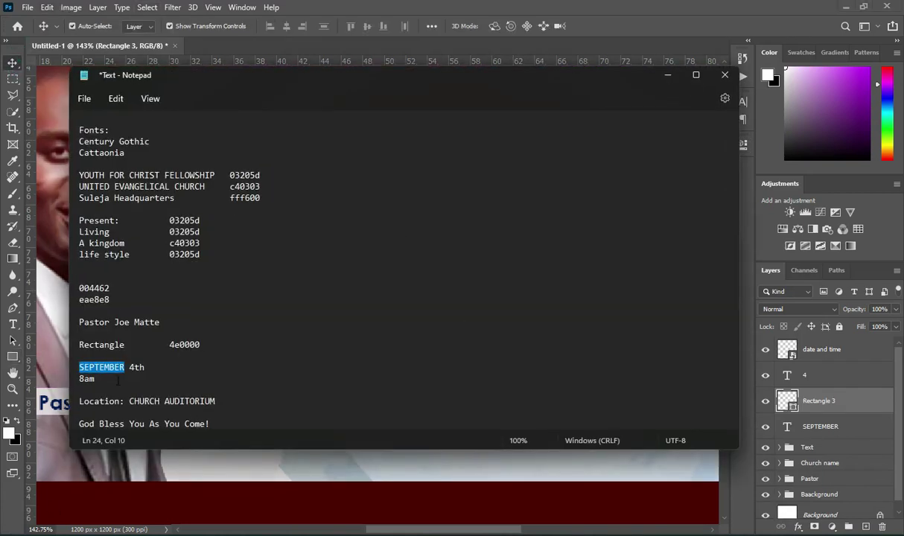
double_click(113, 288)
key("ctrl+c")
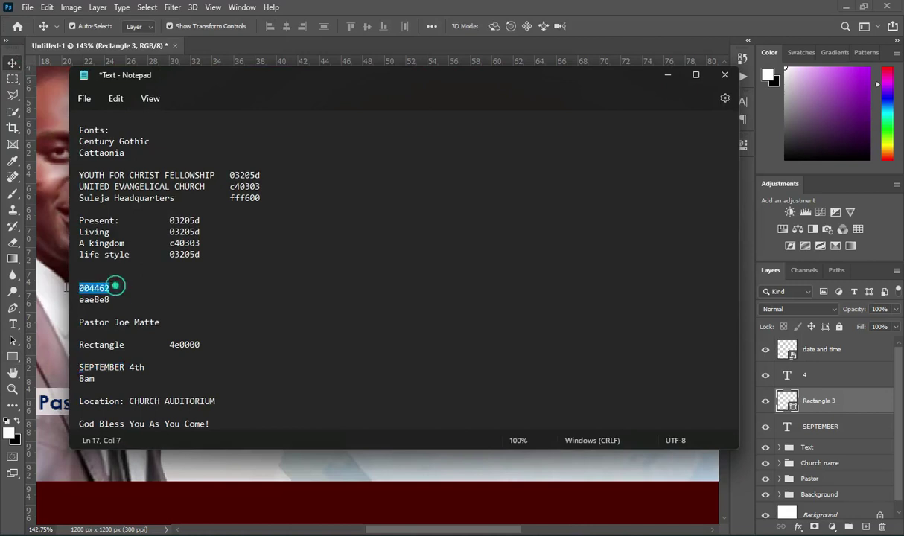
left_click(670, 78)
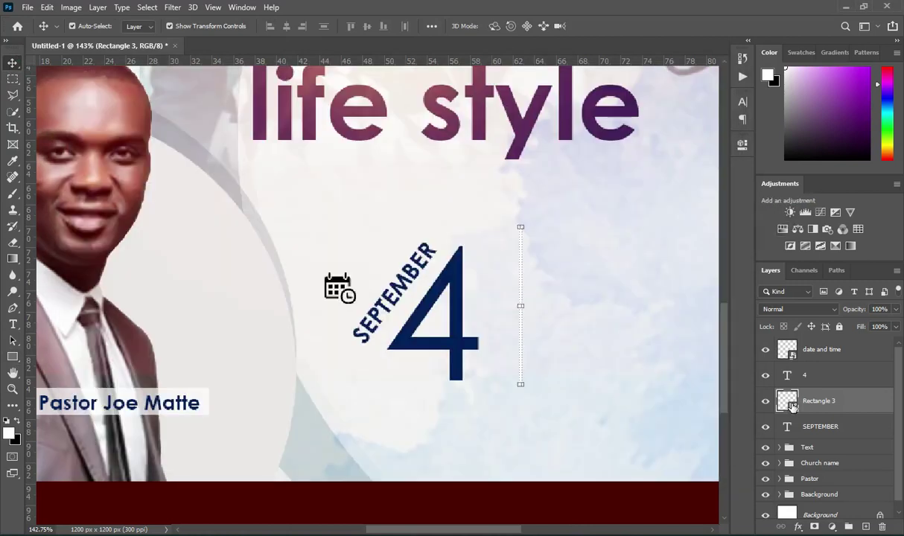
double_click(787, 400)
key("ctrl+v")
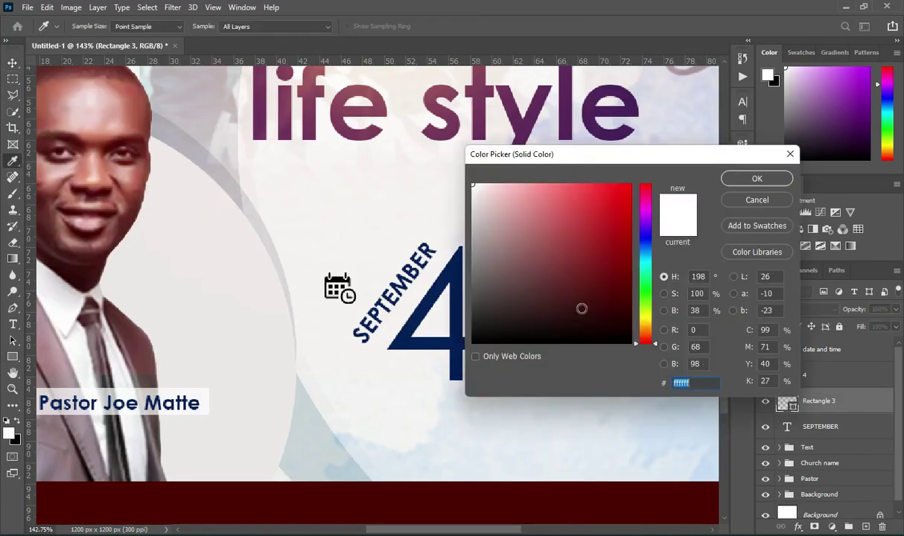
left_click(757, 180)
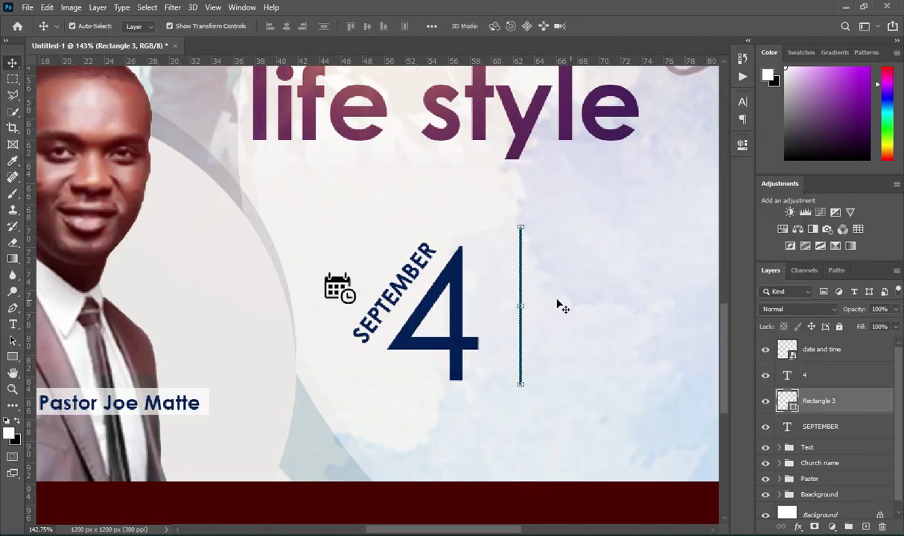
- Rotate the thin line about 36.8° and place it diagonally between SEPTEMBER and the 4
scroll(521, 325, "up", 2)
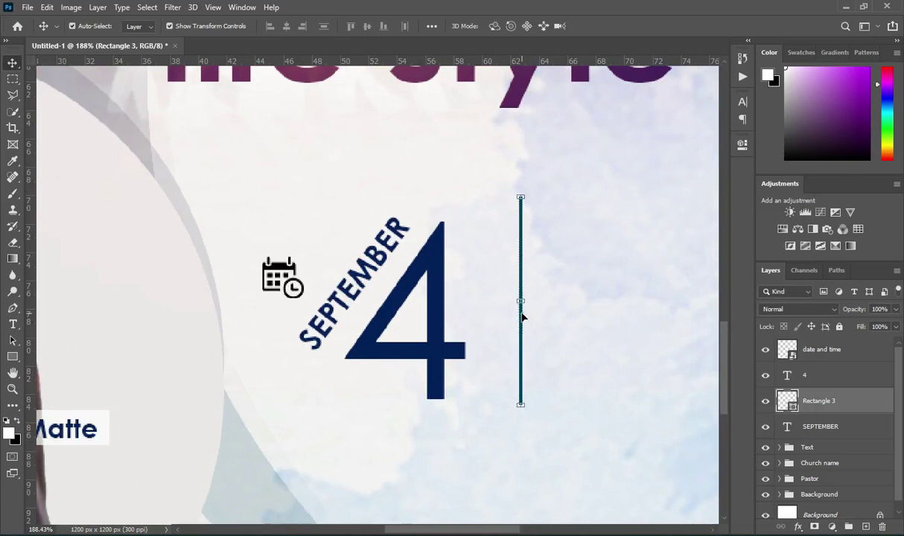
left_click_drag(523, 317, 379, 311)
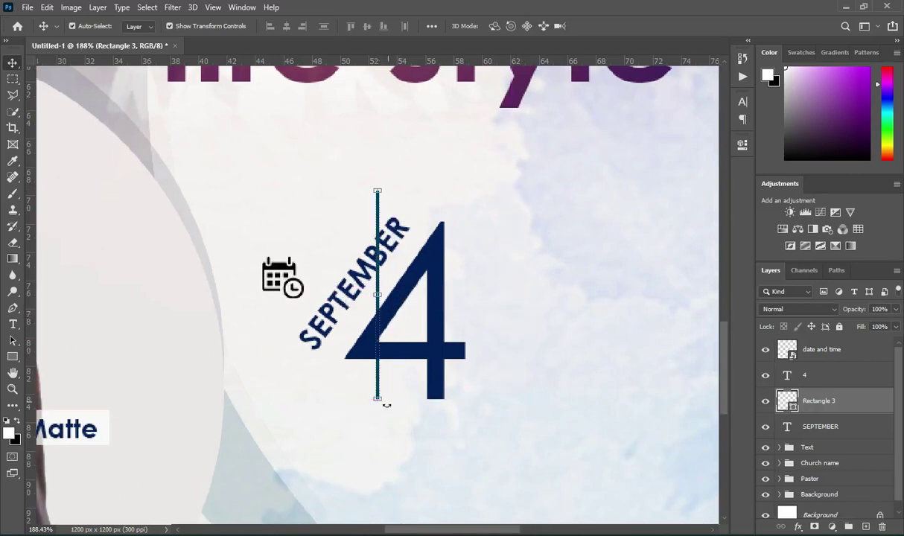
left_click_drag(378, 406, 307, 403)
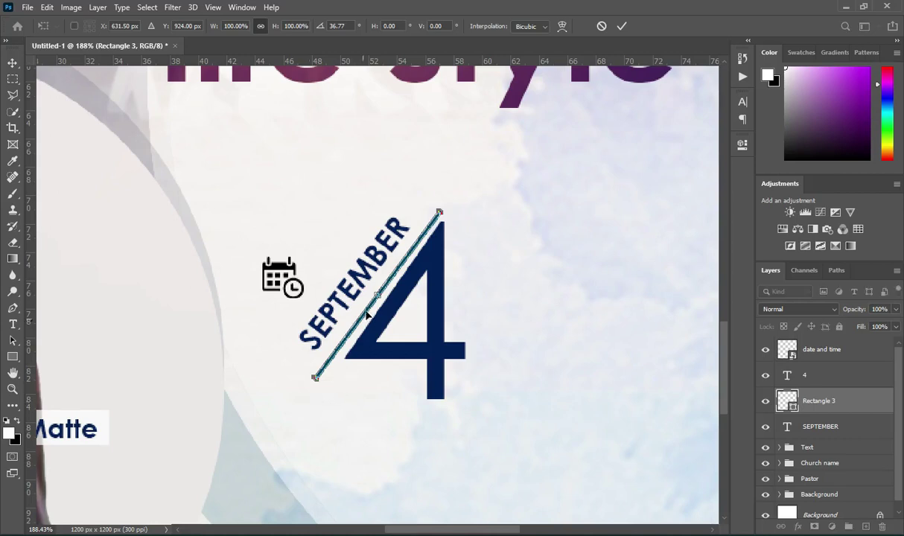
left_click_drag(367, 315, 346, 325)
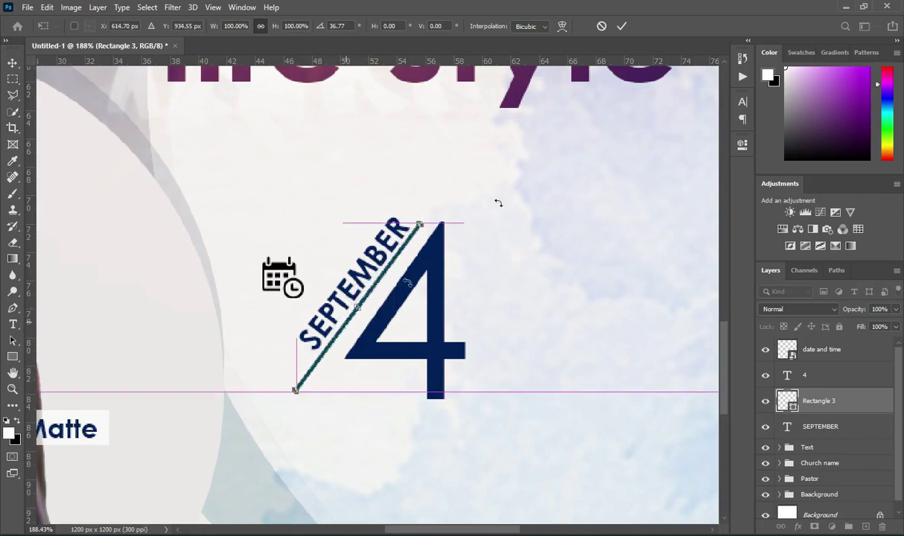
left_click(622, 26)
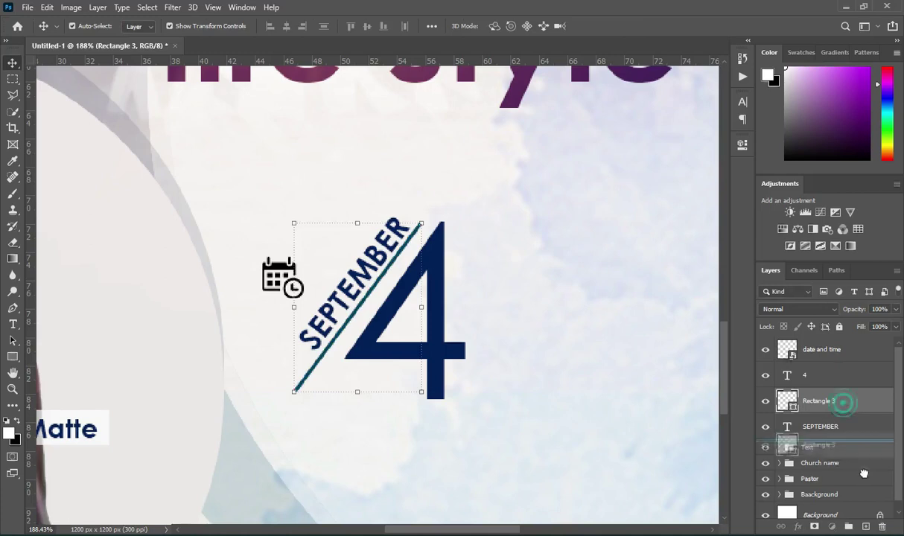
- Duplicate the diagonal line layer and offset the copy up toward the 4, parallel to the first line
key("Delete")
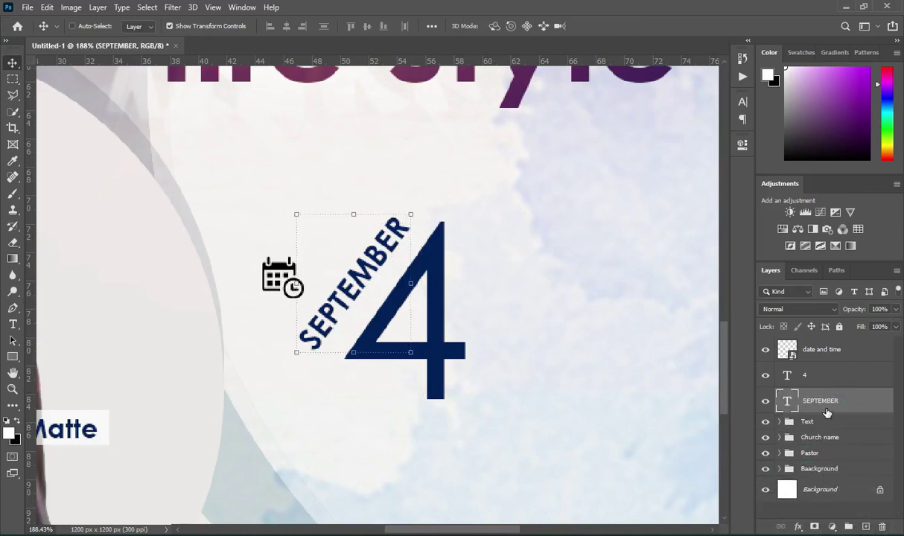
key("ctrl+z")
left_click_drag(840, 403, 833, 465)
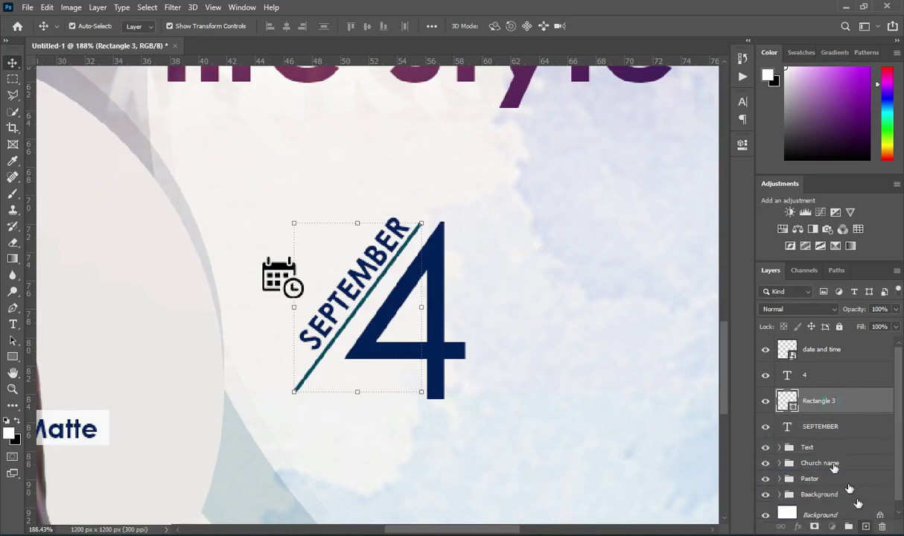
left_click_drag(858, 504, 865, 526)
left_click_drag(373, 309, 366, 314)
left_click(301, 387)
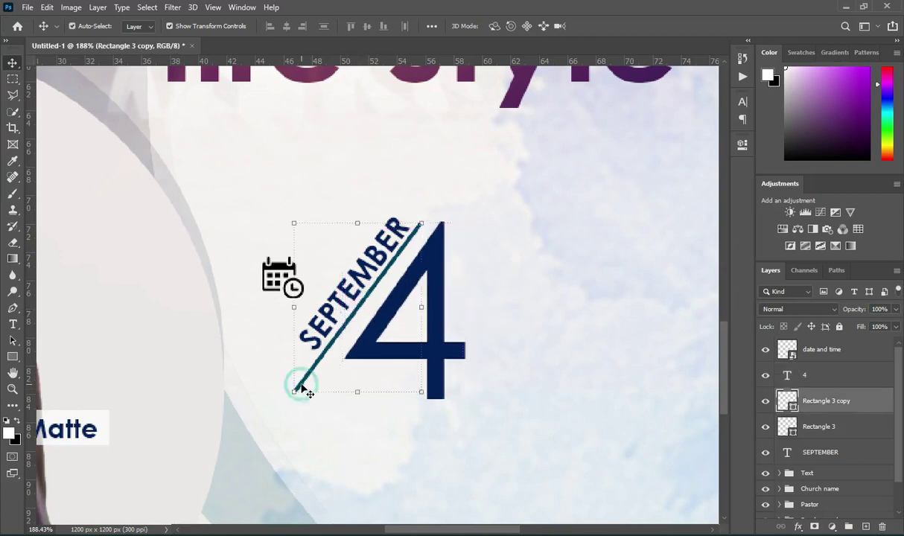
left_click_drag(301, 387, 329, 374)
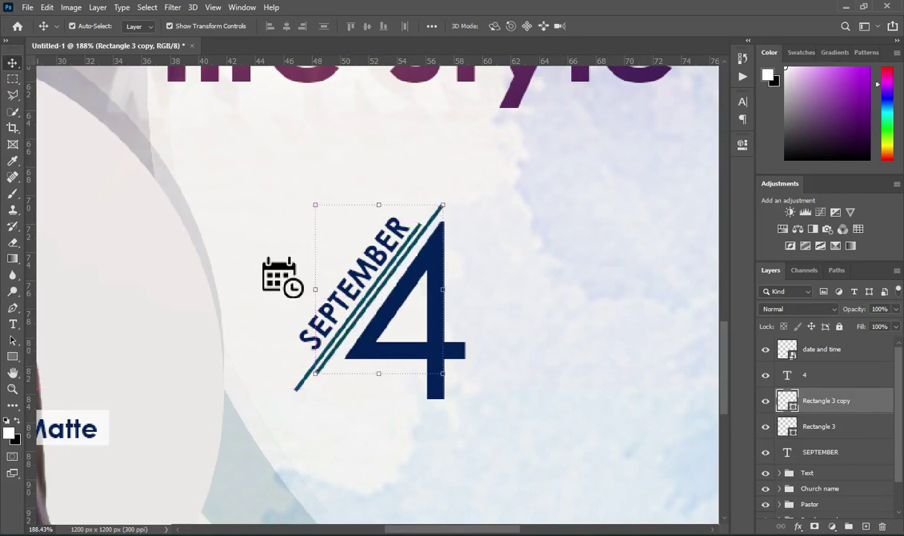
- Try the Notepad colour 4e0000 on the duplicated diagonal line, and fill the line with bright red ff0000
key("alt+Tab")
left_click_drag(170, 345, 205, 345)
key("ctrl+c")
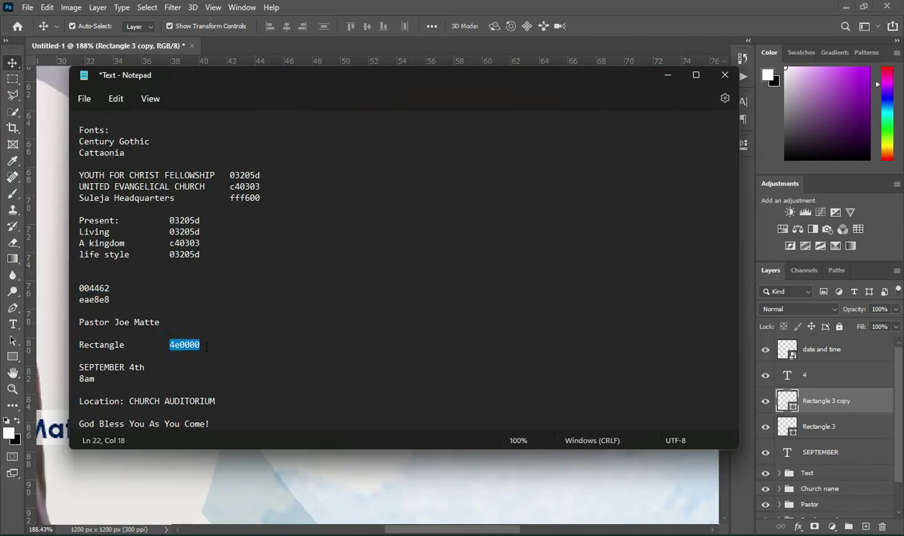
left_click(667, 75)
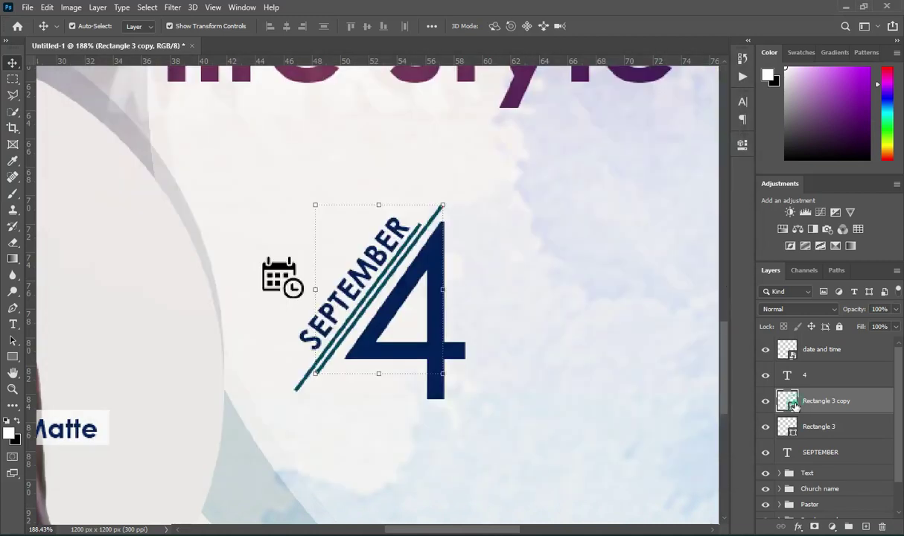
double_click(788, 402)
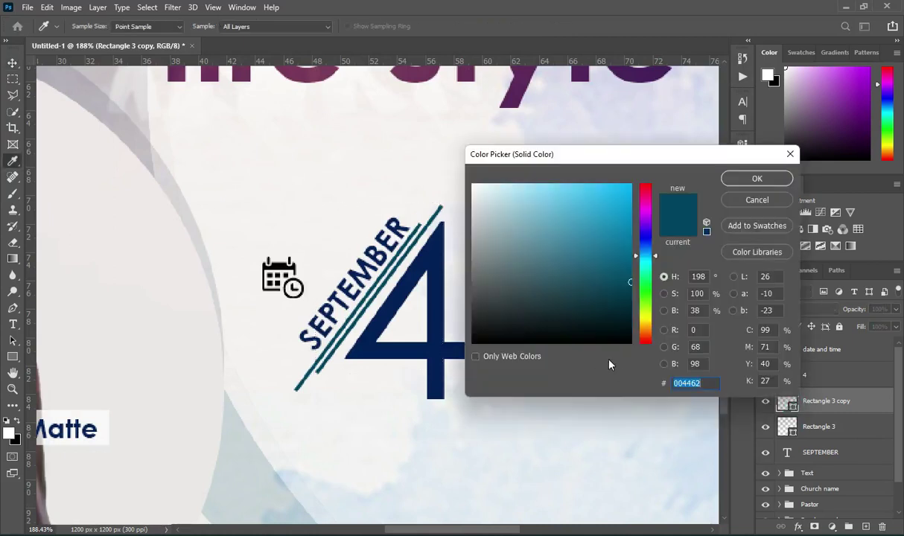
key("ctrl+v")
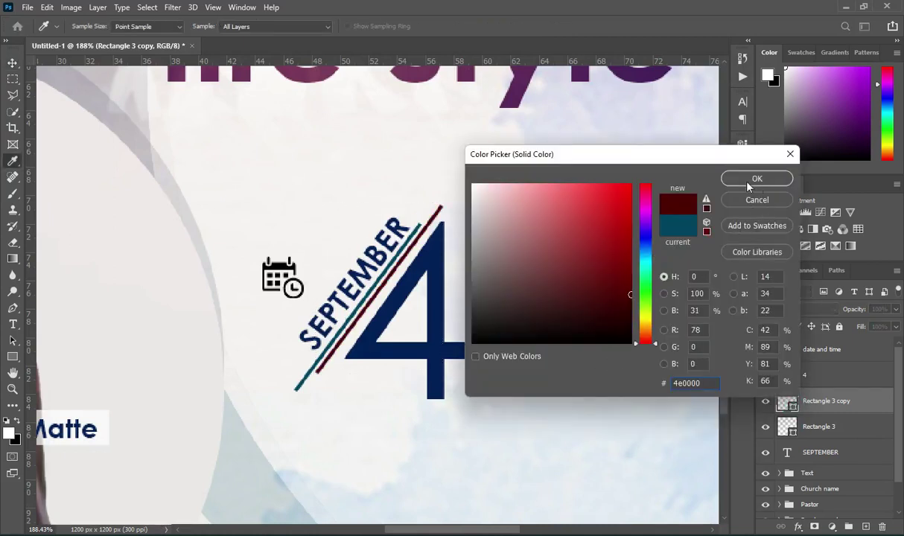
left_click(631, 184)
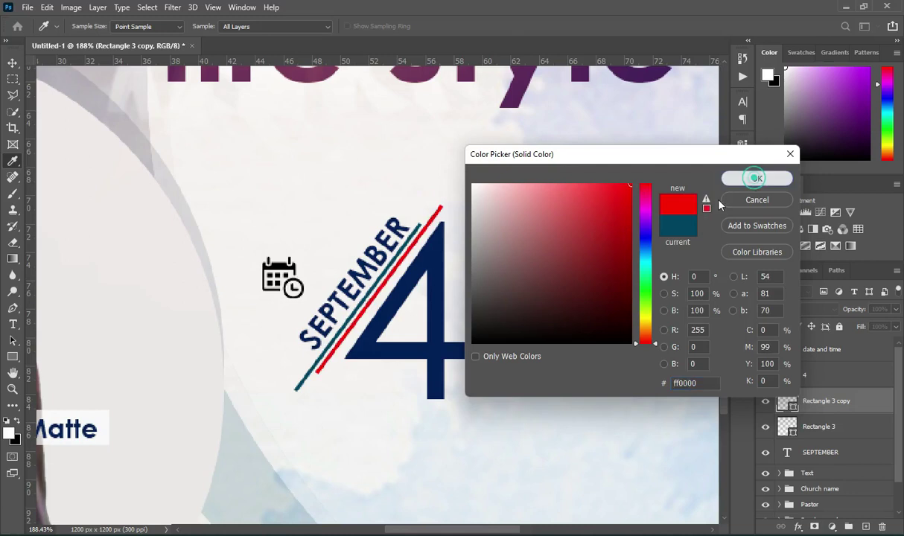
key("Return")
scroll(506, 358, "down", 5)
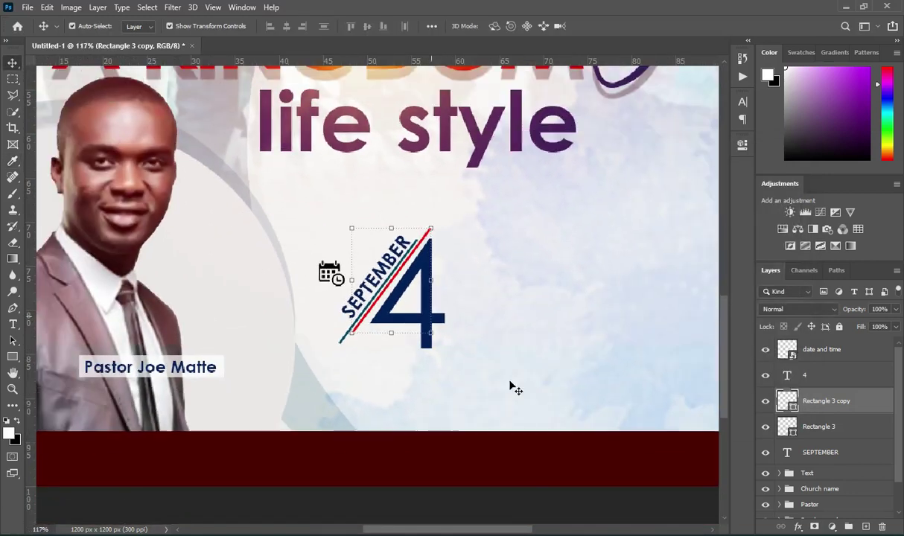
- Nudge the 4 slightly closer to the diagonal red line and clear the selection
left_click(524, 495)
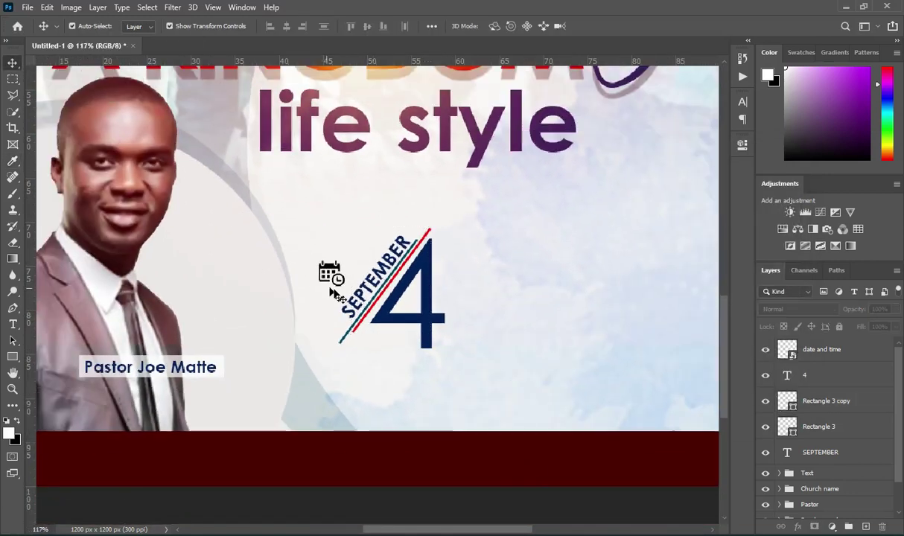
scroll(430, 318, "down", 1)
scroll(436, 322, "down", 4)
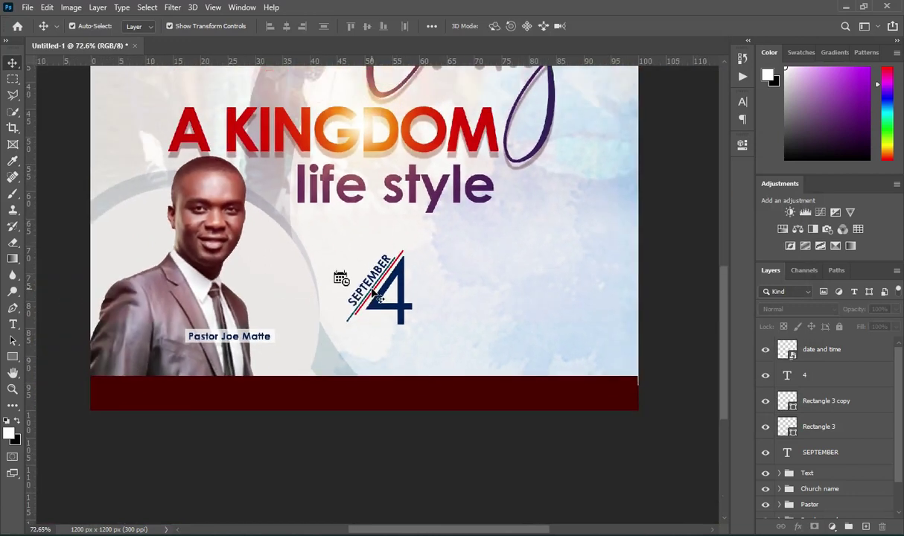
scroll(373, 292, "up", 3)
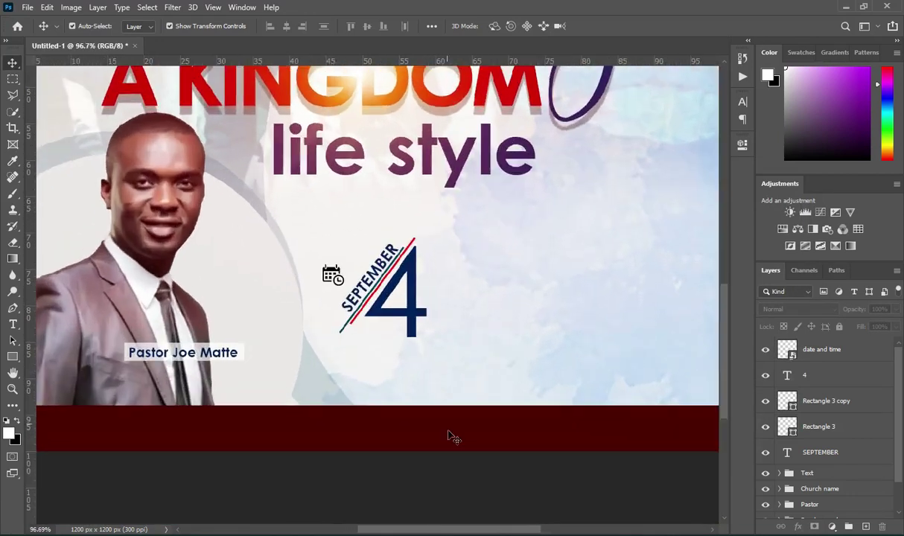
left_click(414, 309)
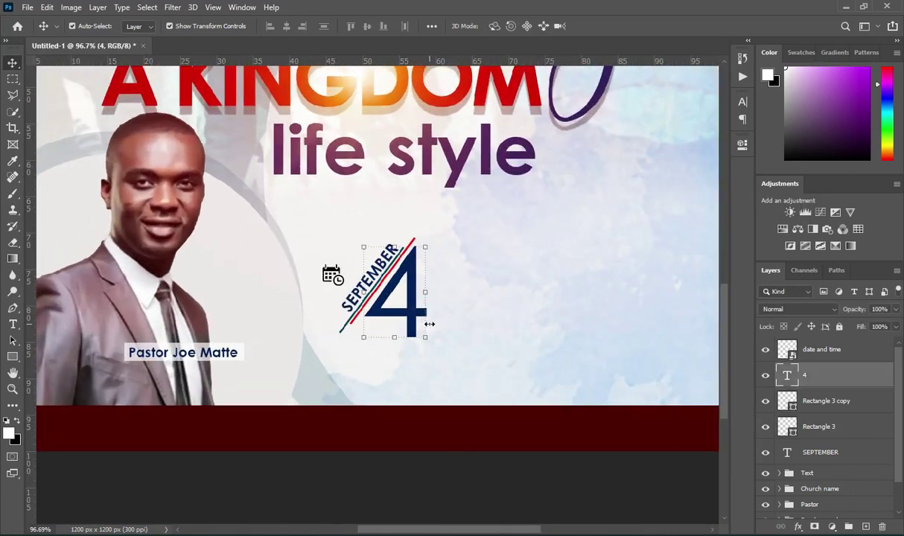
left_click(465, 425)
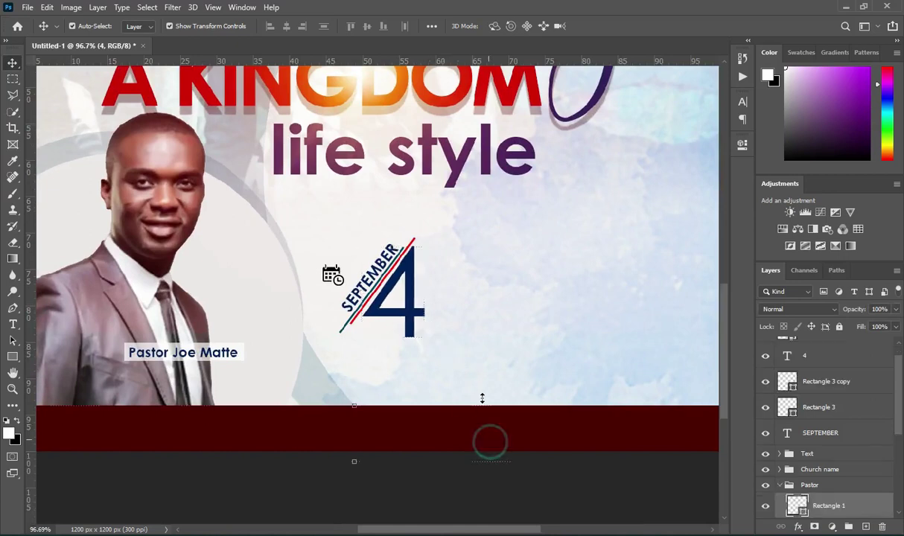
left_click(474, 493)
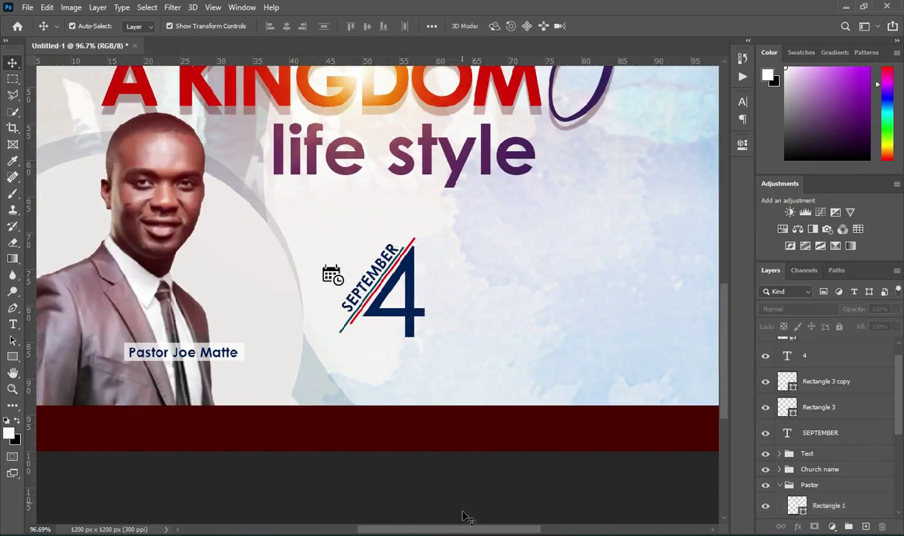
- Copy the time 8am from the Notepad text file
key("alt+Tab")
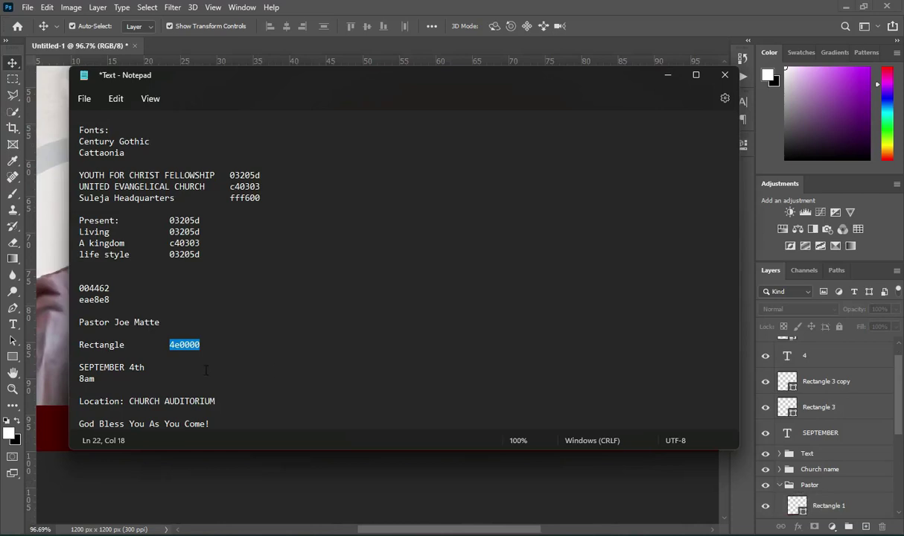
double_click(96, 379)
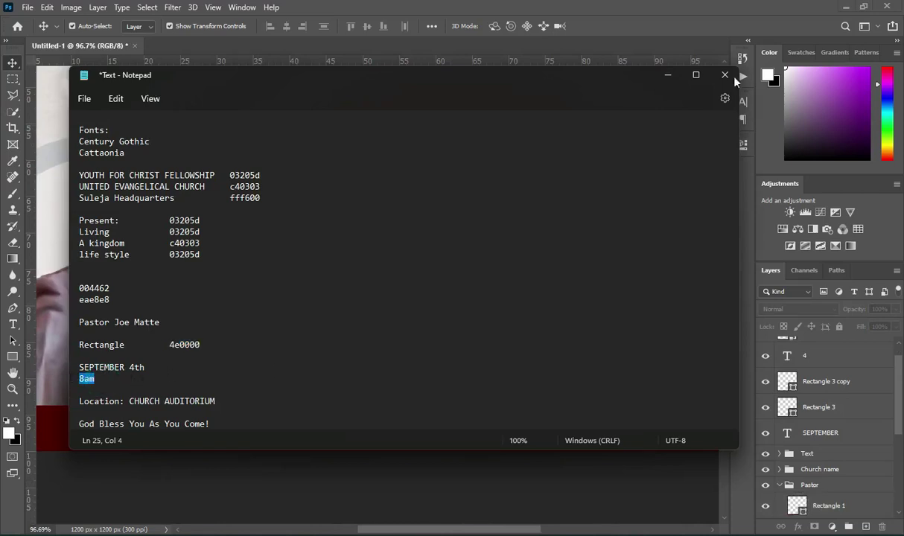
left_click(668, 75)
- Draw a thin vertical rectangle about 4 px wide and 166 px high to the right of the 4 and fill it red
scroll(488, 268, "up", 2)
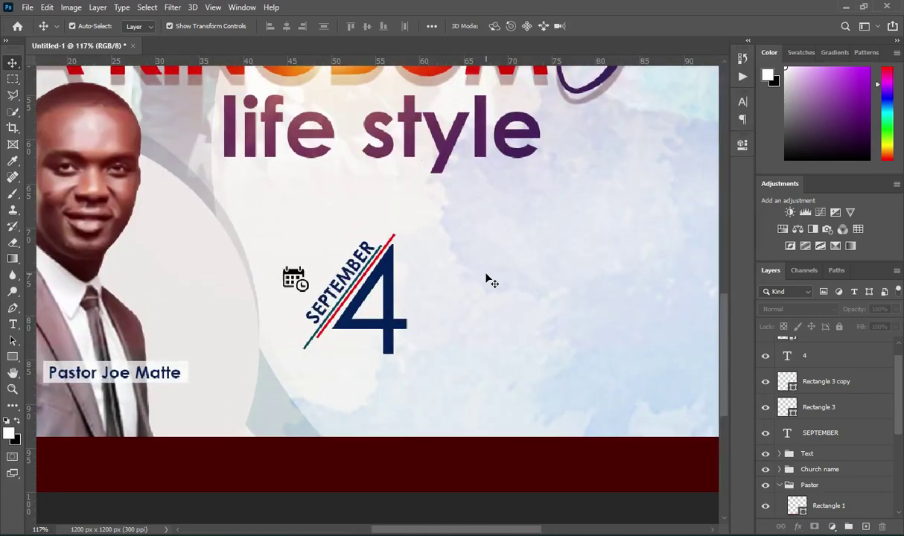
left_click(13, 356)
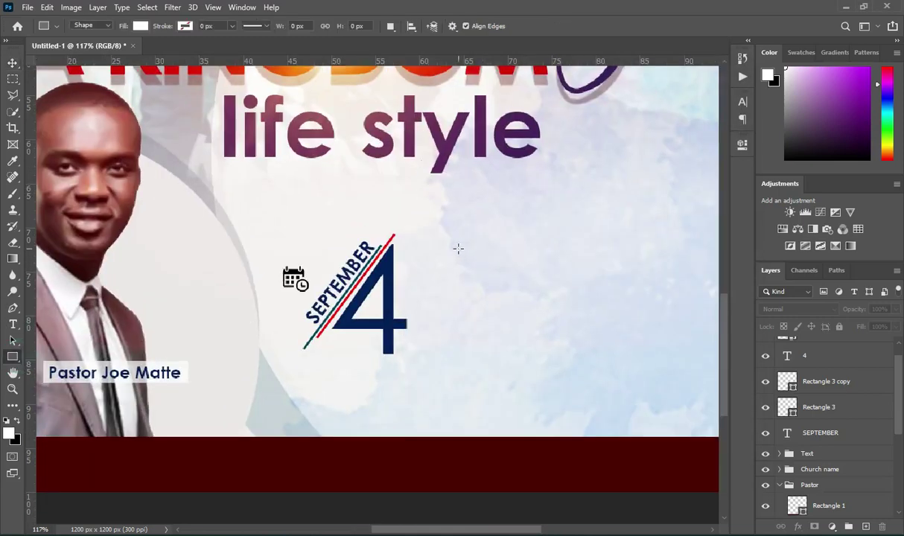
left_click_drag(442, 234, 445, 355)
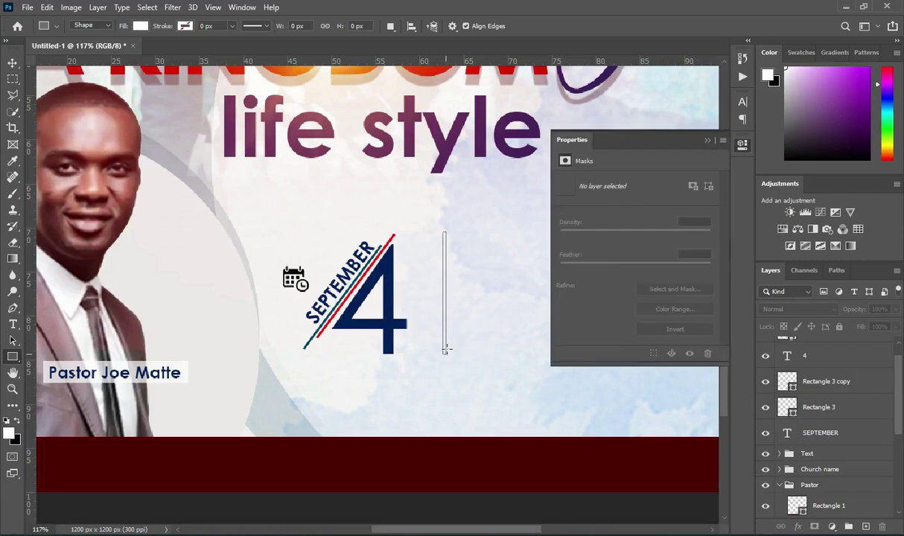
left_click(565, 219)
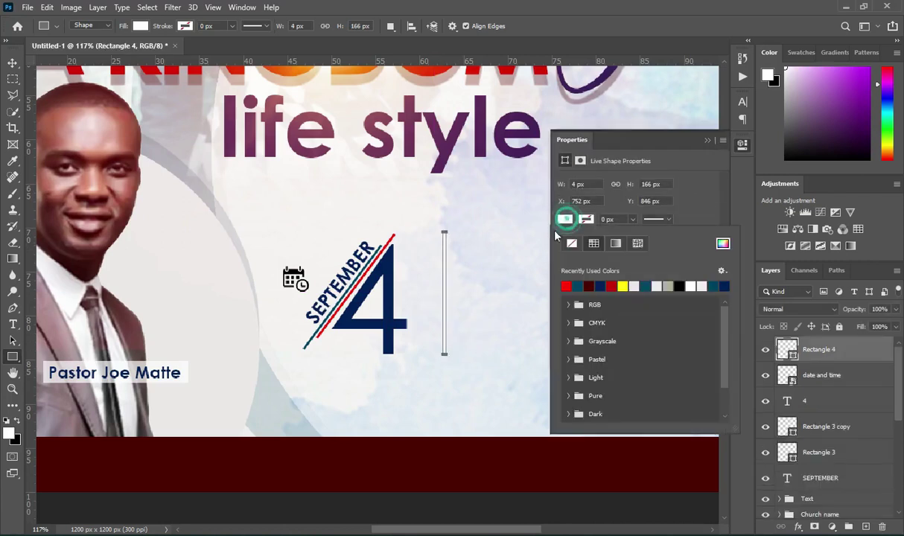
left_click(566, 286)
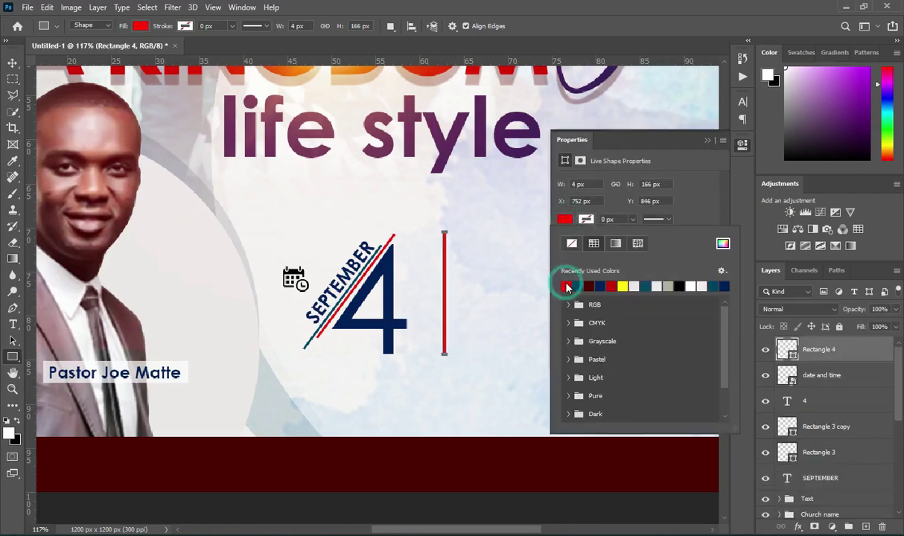
left_click(708, 141)
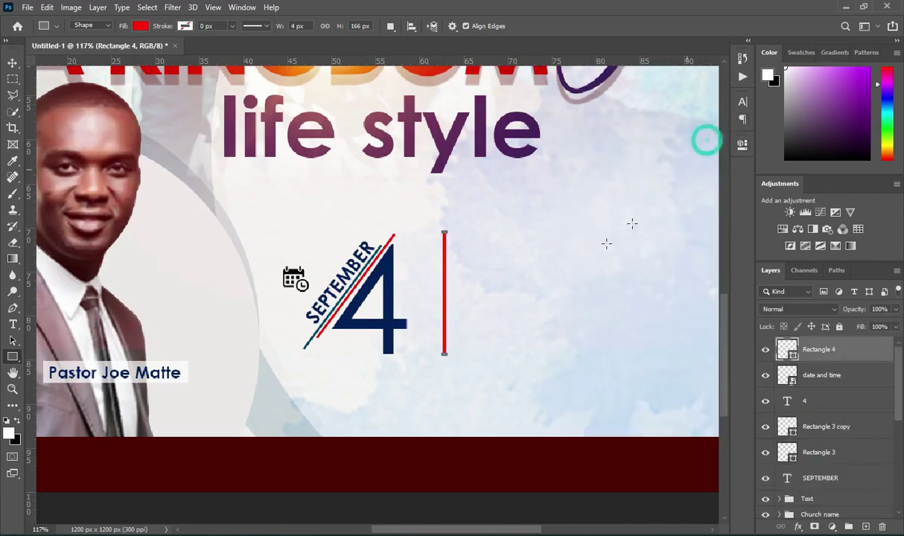
- Nudge the vertical red line left, closer to the 4
left_click(12, 63)
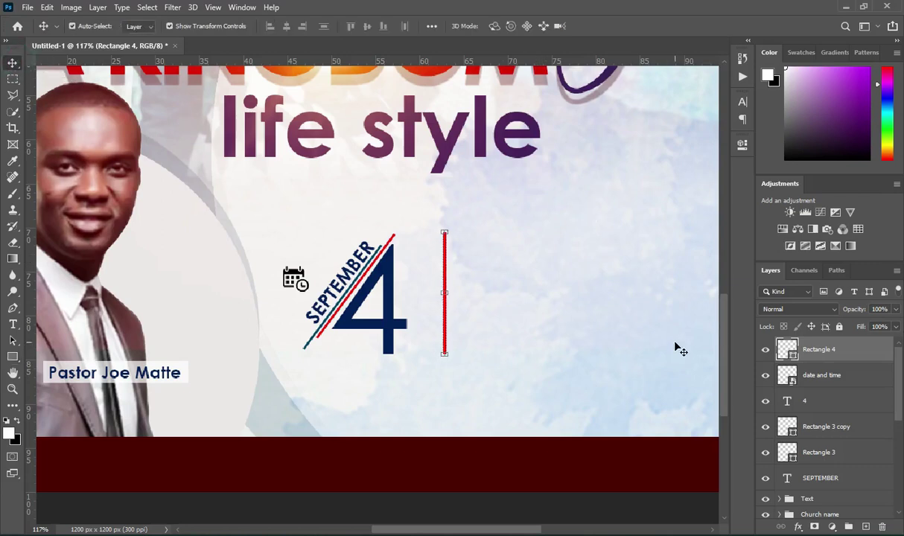
key("Left")
key("Left")
key("Left")
key("Left")
key("Left")
key("Left")
key("Left")
key("Left")
key("Left")
key("Left")
key("Left")
key("Left")
key("Left")
key("Left")
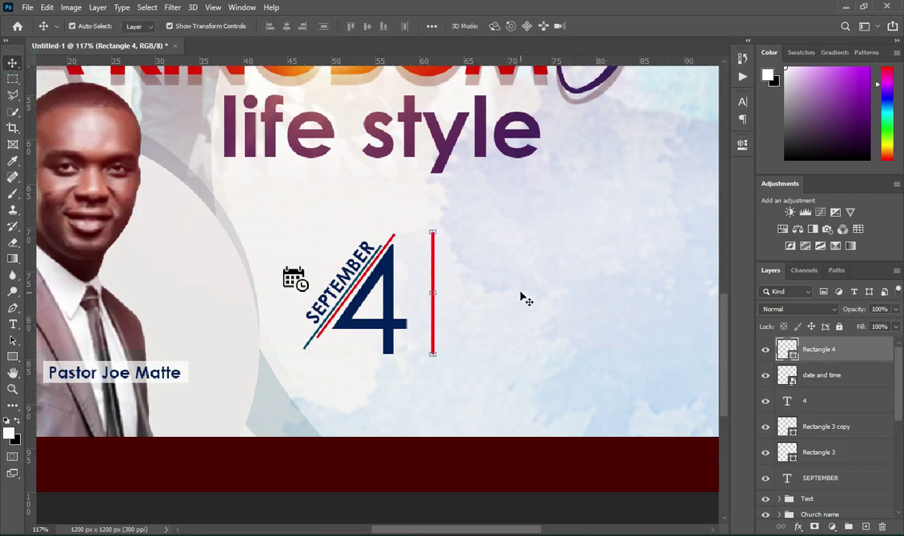
- Add the text "8am" in Century Gothic Bold to the right of the vertical red line
scroll(522, 295, "up", 1)
key("t")
left_click(495, 266)
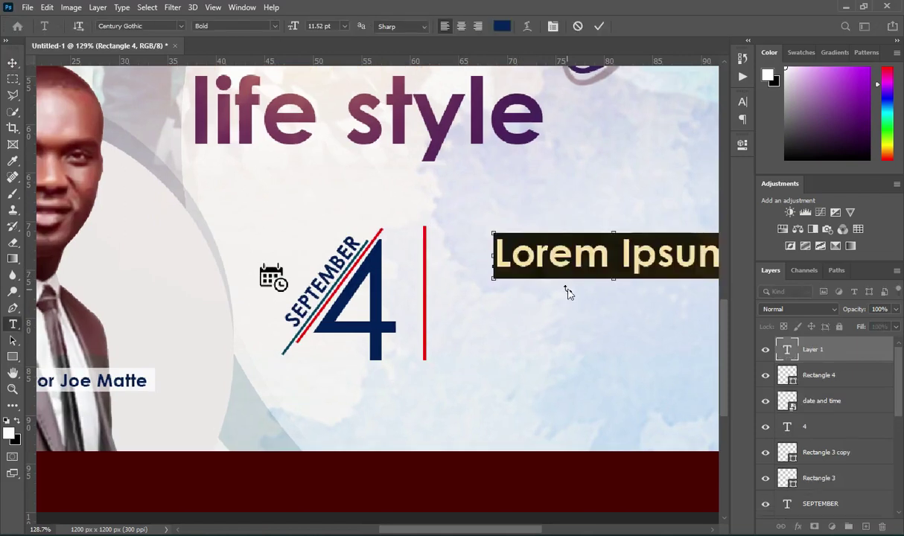
type("8am")
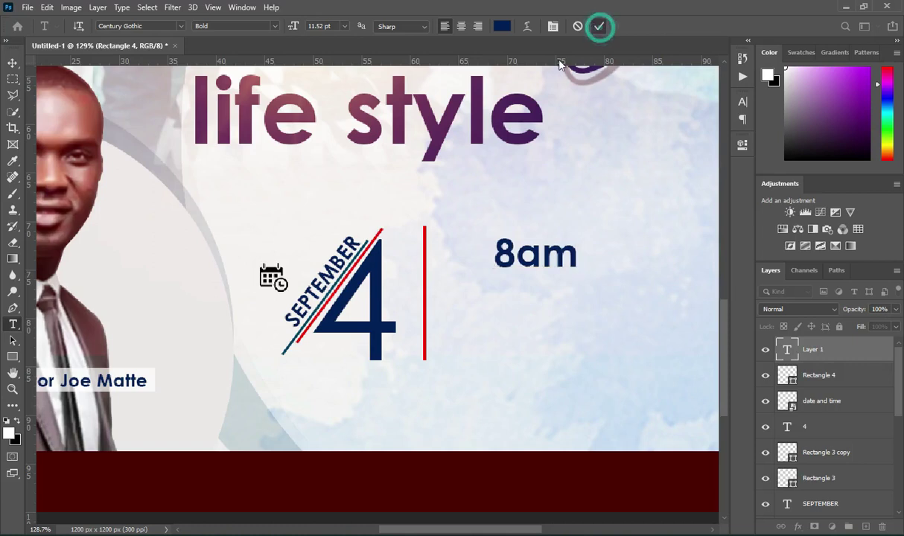
left_click(600, 28)
left_click(275, 26)
left_click(251, 59)
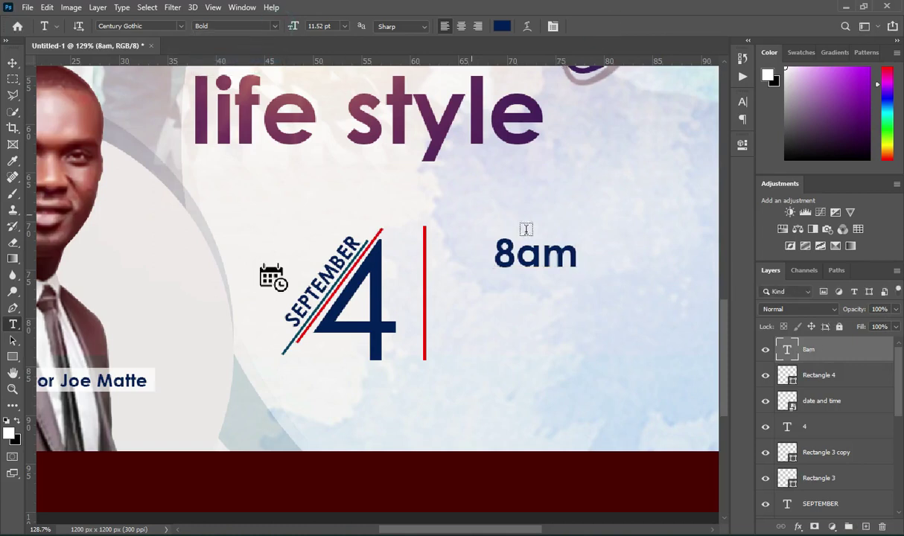
- Scale the 8am text up to about 18.25 pt and position it just right of the red line, level with the 4
left_click(13, 62)
left_click_drag(534, 266, 535, 344)
left_click_drag(533, 305, 539, 317)
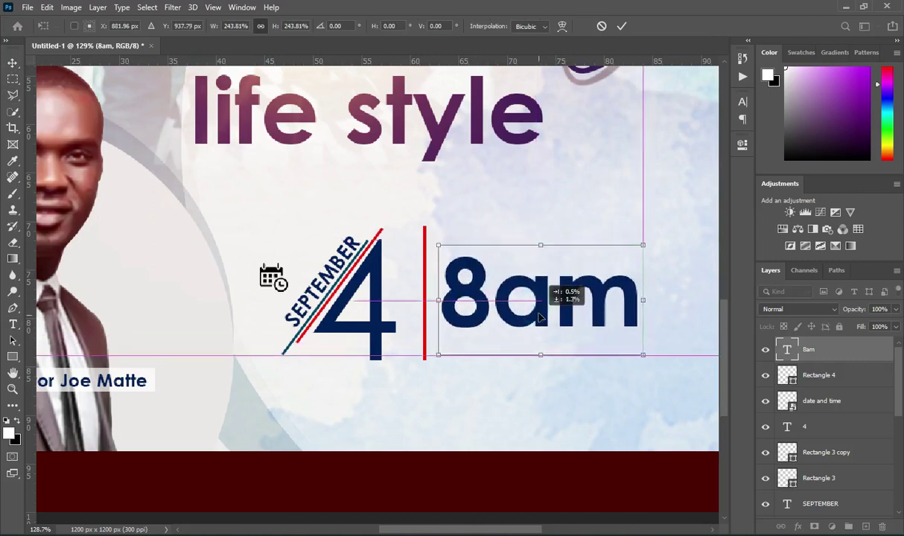
left_click_drag(642, 299, 571, 298)
key("Return")
- Tighten the tracking of the letters "am" in 8am to -80 and reduce their size to 15 pt
double_click(507, 298)
left_click(475, 298)
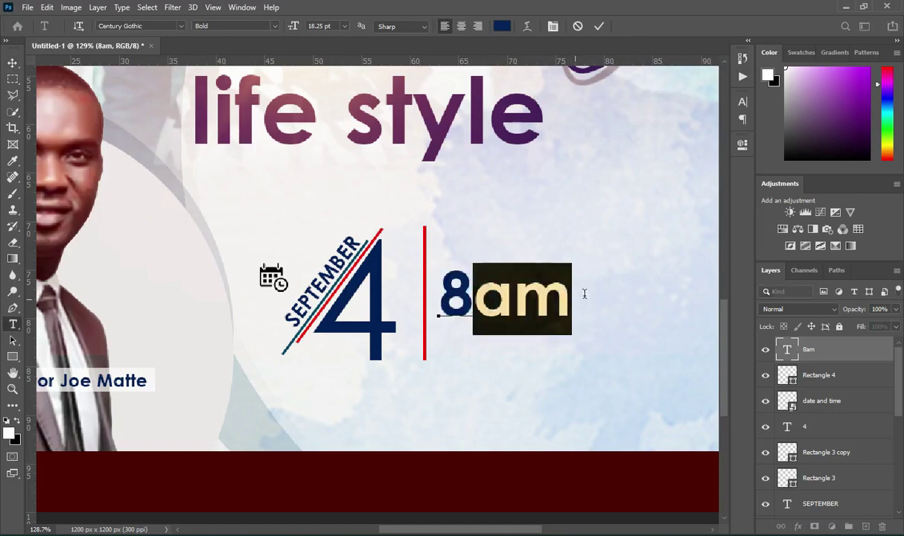
left_click(742, 101)
left_click_drag(678, 151, 674, 151)
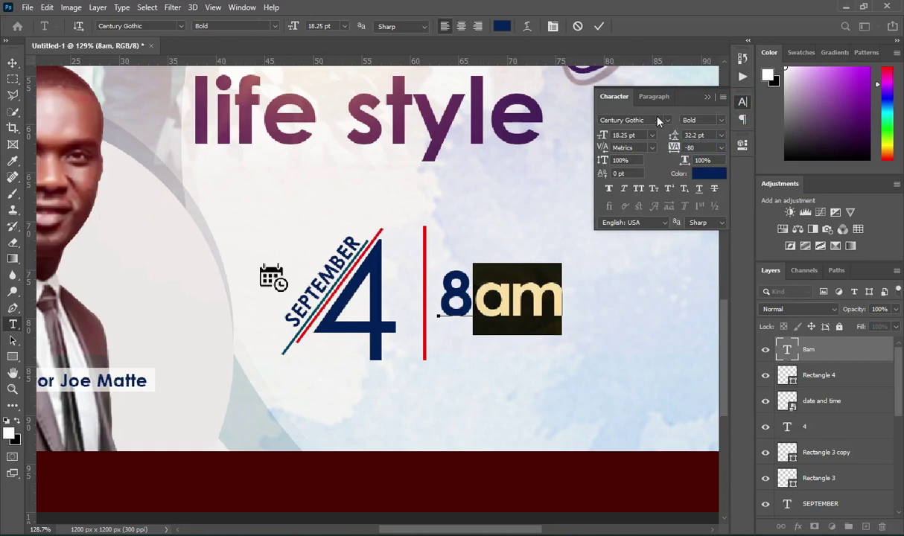
left_click_drag(602, 135, 601, 138)
left_click(707, 97)
key("ctrl+Return")
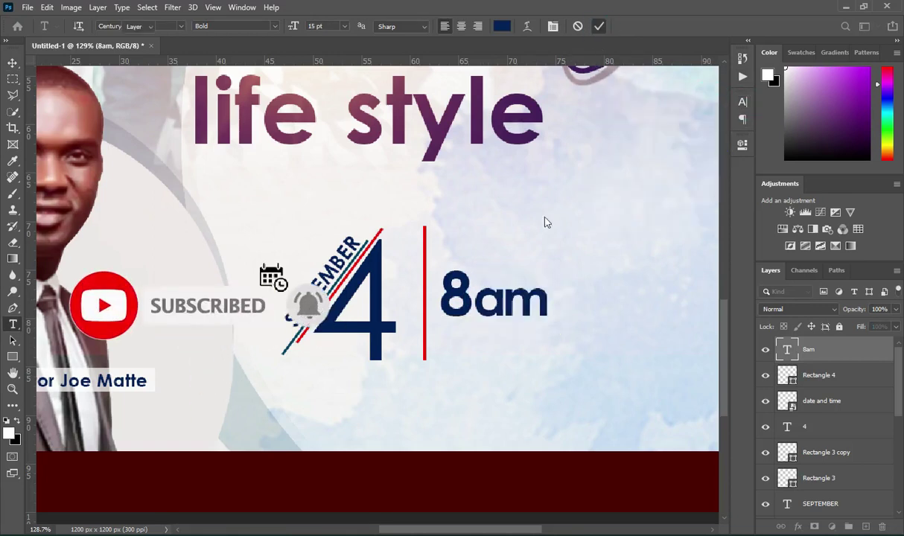
- Enlarge the whole 8am text proportionally beside the vertical red line and deselect it
key("ctrl+0")
left_click_drag(529, 286, 558, 305)
left_click(623, 27)
scroll(566, 417, "down", 2)
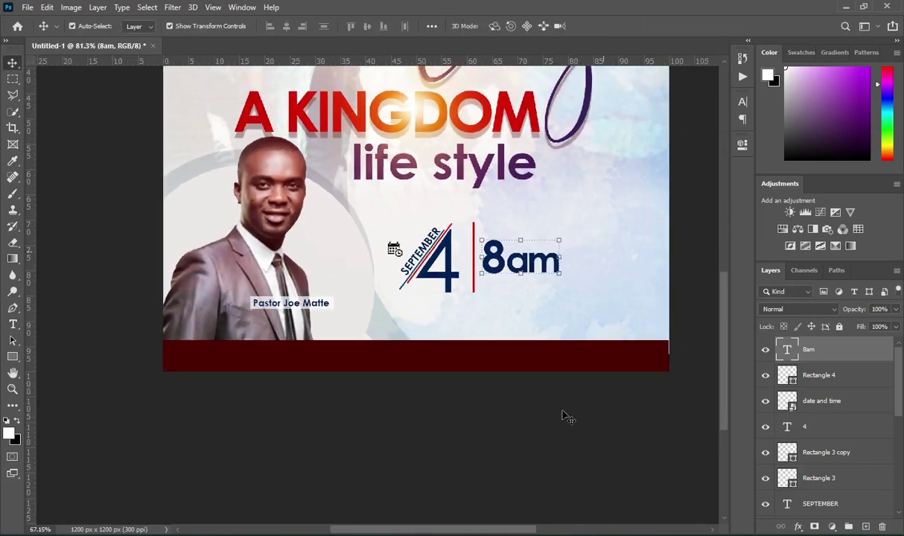
scroll(564, 373, "up", 1)
scroll(558, 313, "up", 2)
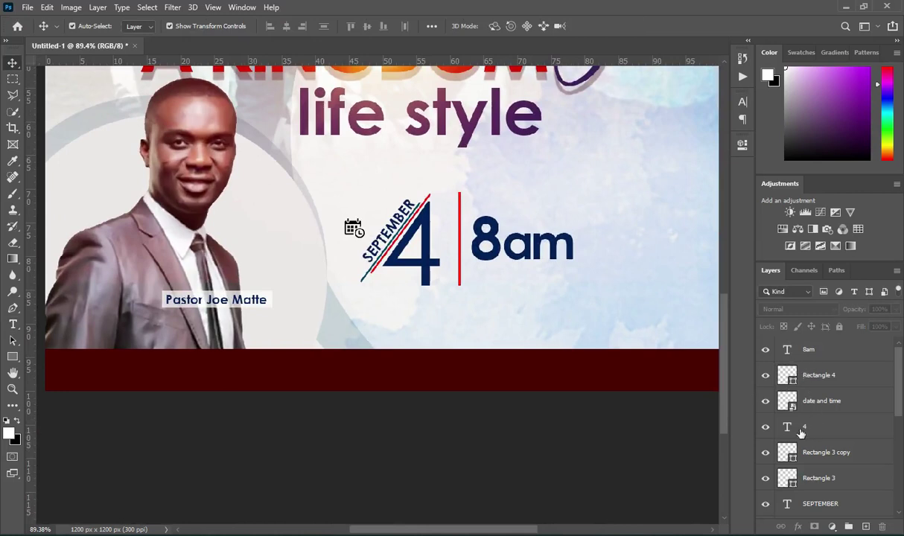
- Place the location pin image download-removebg-preview, scaled to about 3%, below the calendar icon
key("alt+Tab")
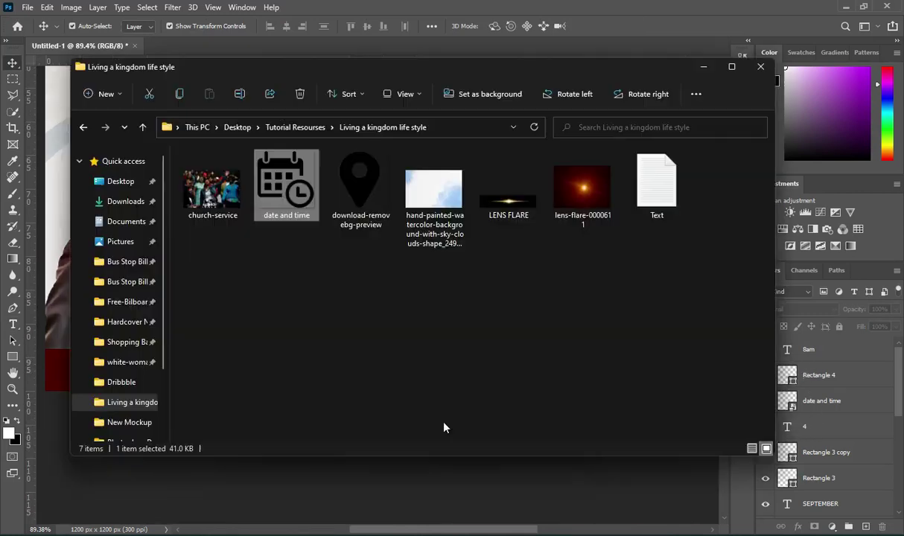
left_click_drag(347, 224, 525, 156)
left_click_drag(650, 230, 321, 320)
scroll(392, 313, "up", 3)
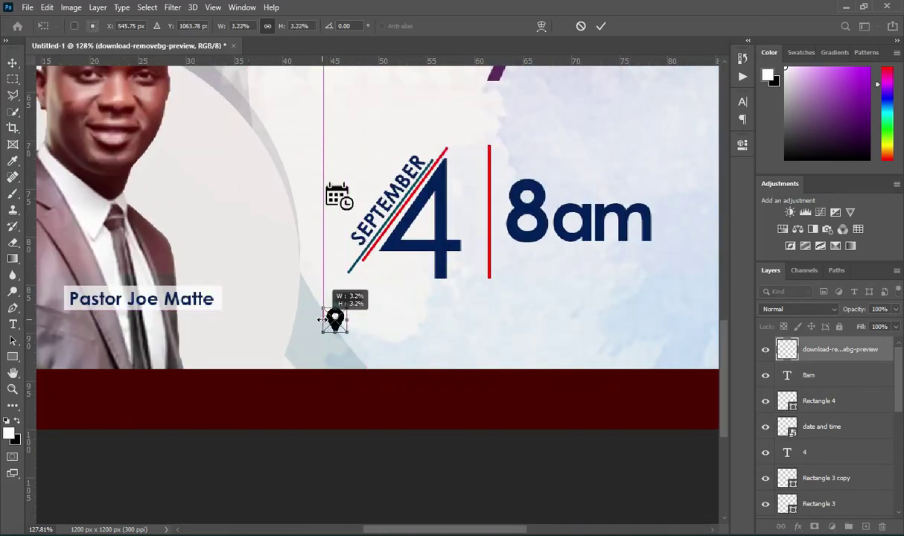
left_click(601, 26)
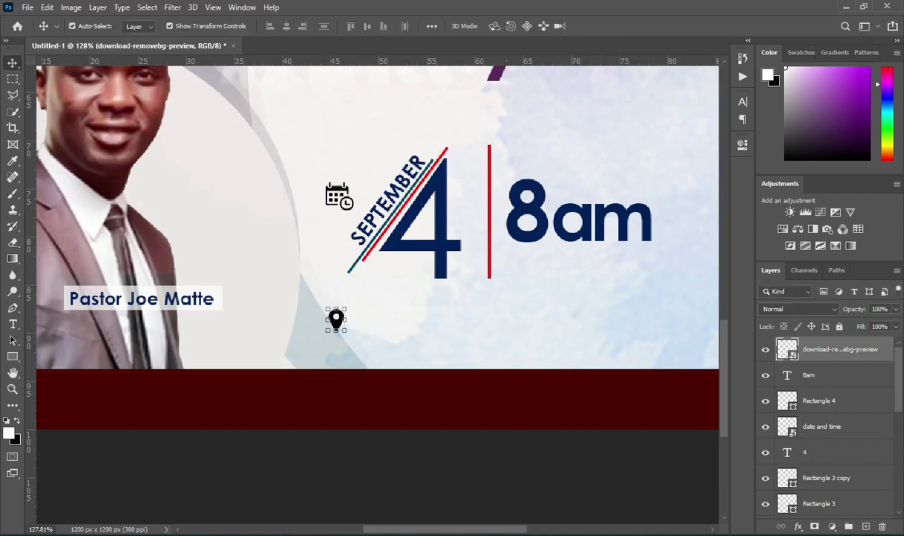
- Copy CHURCH AUDITORIUM from the Text notes in Notepad and paste it into the flyer as new text beside the location pin
key("alt+Tab")
left_click_drag(129, 402, 218, 401)
key("ctrl+c")
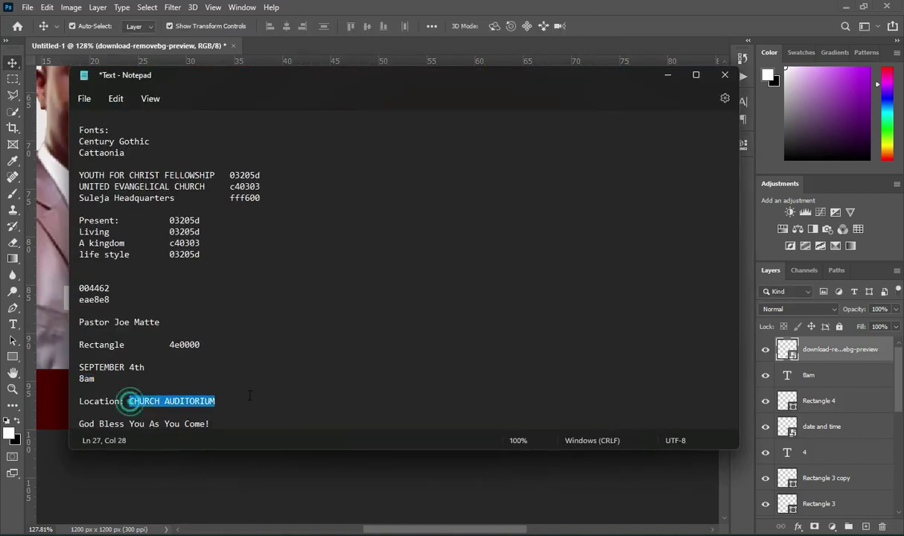
left_click(667, 76)
scroll(424, 339, "up", 1)
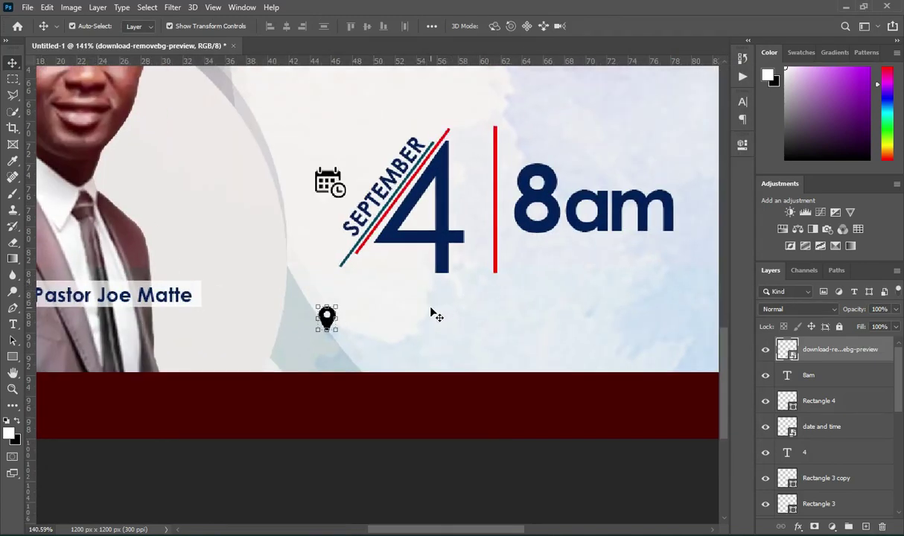
key("t")
left_click(360, 315)
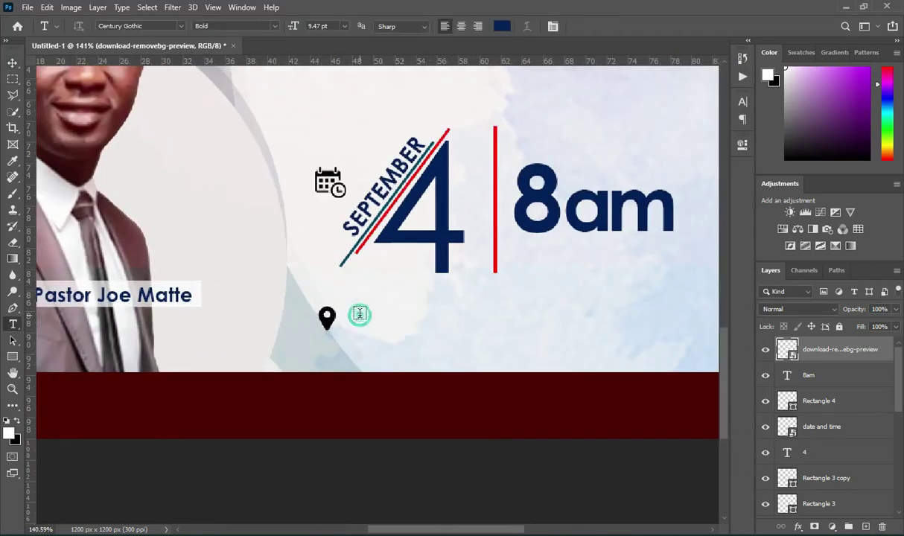
key("ctrl+v")
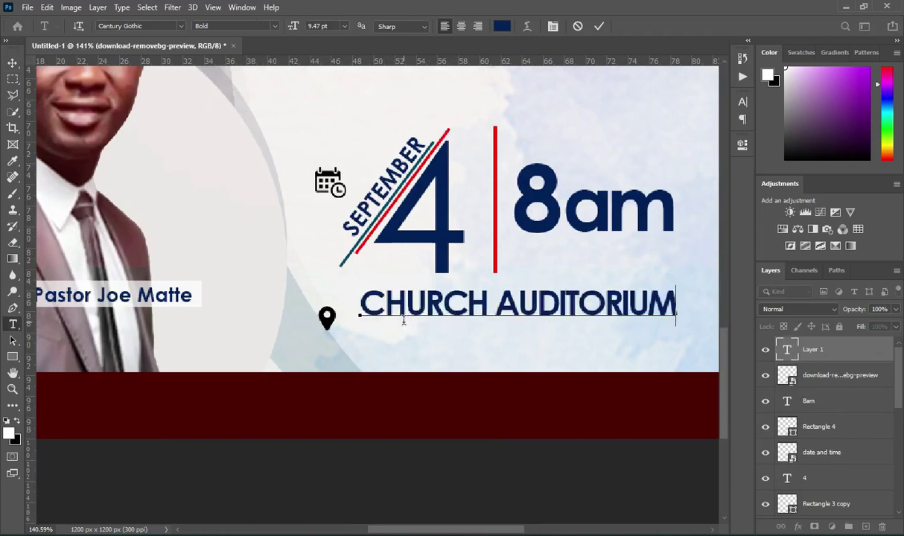
left_click(599, 26)
- Move the CHURCH AUDITORIUM text level with the location pin and scale it down to about 6.55 pt
scroll(526, 265, "down", 2)
left_click(12, 63)
left_click_drag(545, 297, 545, 310)
key("ctrl+t")
left_click_drag(655, 313, 574, 311)
left_click(622, 26)
- Set the tracking of the CHURCH AUDITORIUM text to 60
left_click(743, 101)
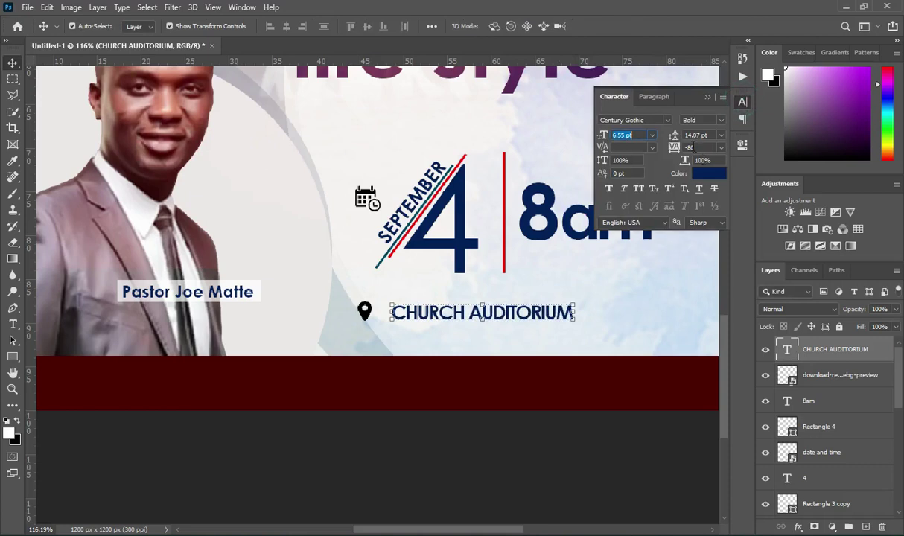
left_click_drag(674, 149, 675, 146)
left_click(624, 135)
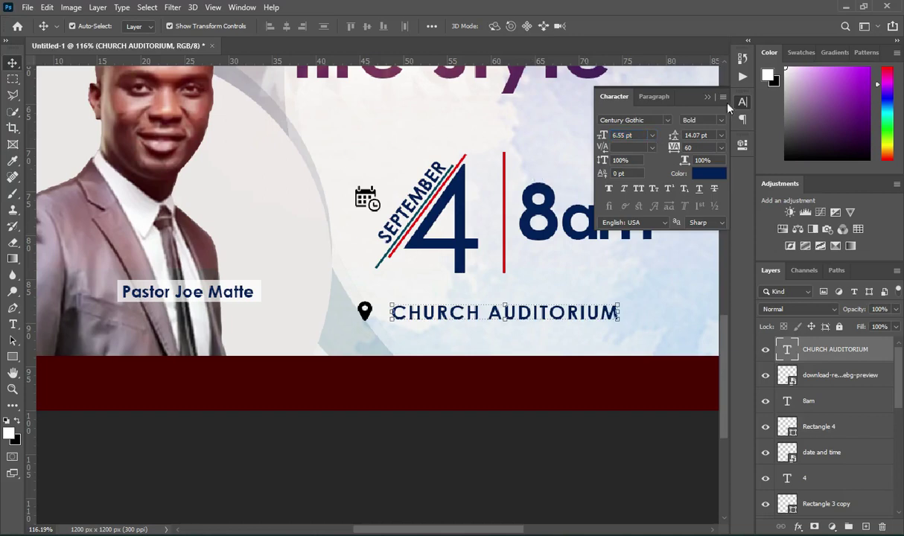
left_click(707, 97)
scroll(366, 184, "down", 2)
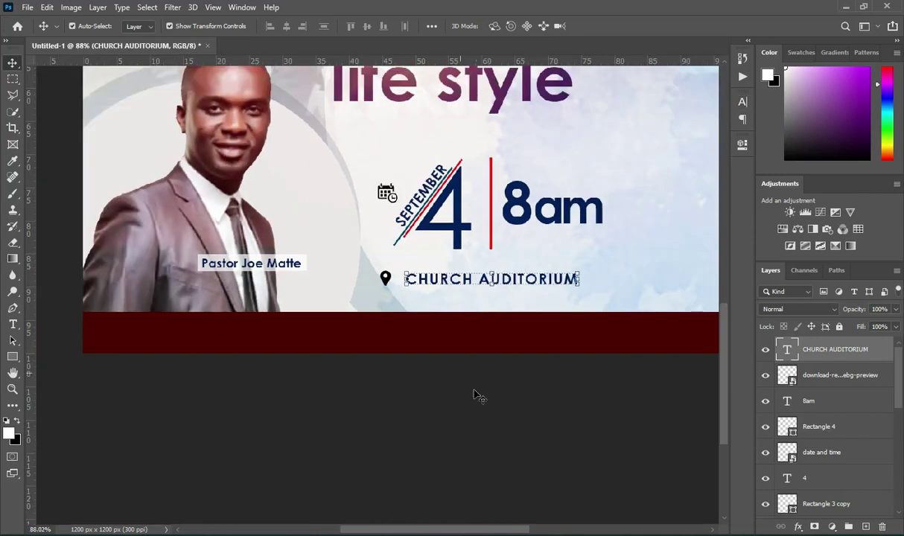
- Copy "God Bless You As You Come!" from the Notepad notes and paste it as new text on the dark red band
scroll(478, 396, "up", 1)
key("alt+Tab")
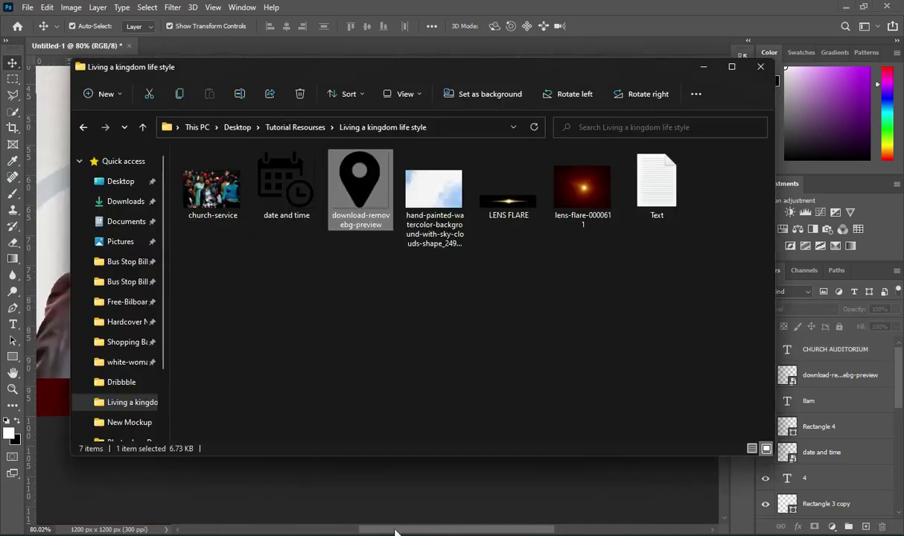
key("alt+Tab")
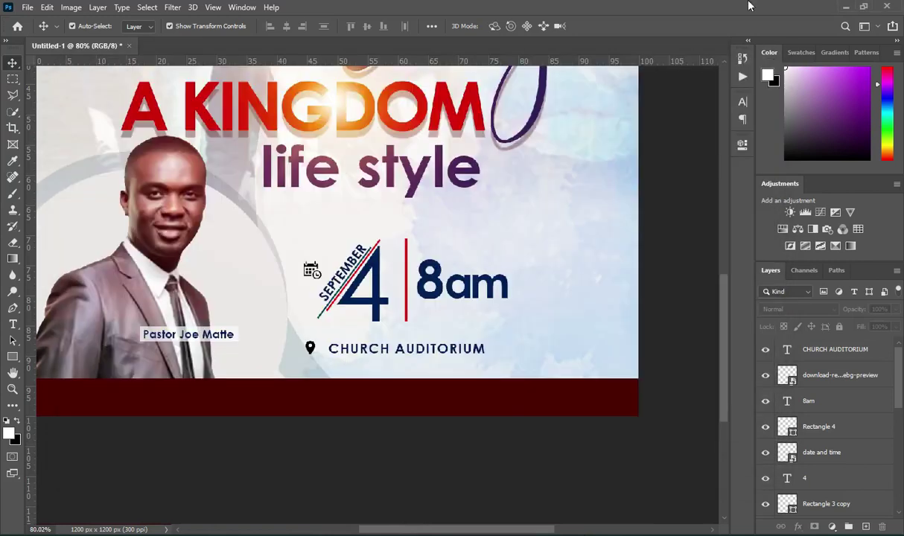
key("alt+Tab")
left_click_drag(211, 424, 70, 426)
key("ctrl+c")
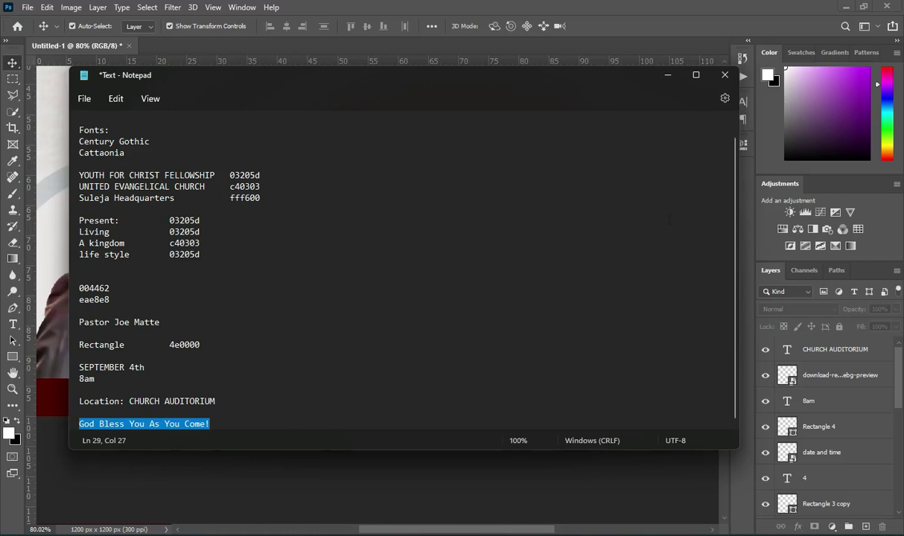
left_click(662, 76)
scroll(248, 414, "up", 1)
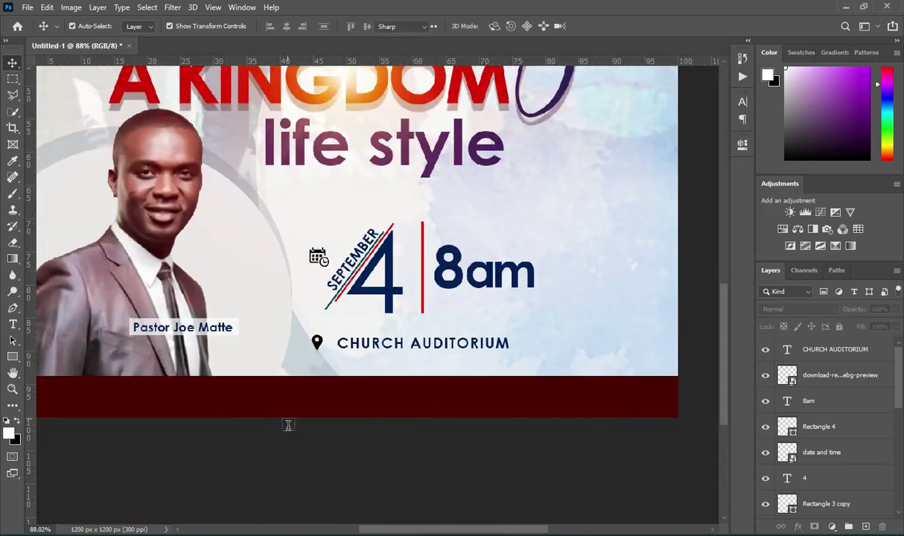
key("t")
left_click(186, 402)
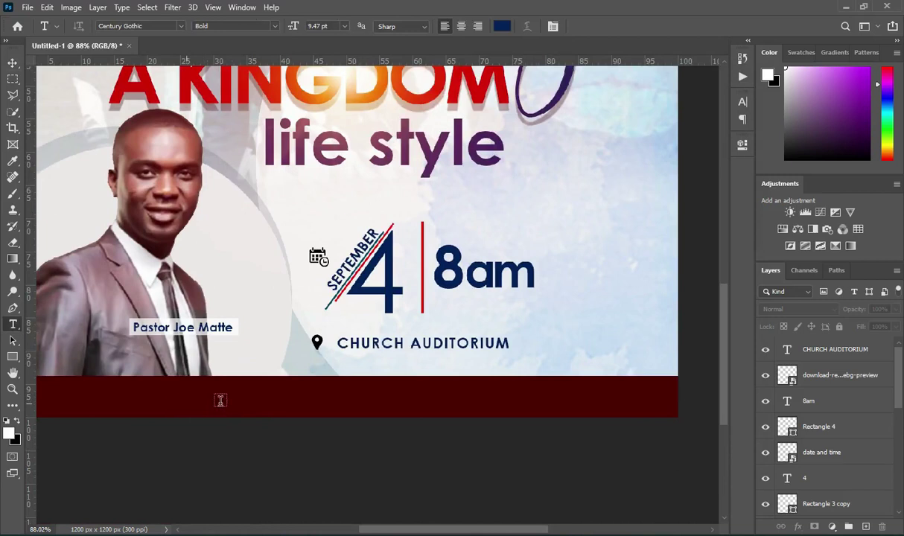
key("ctrl+v")
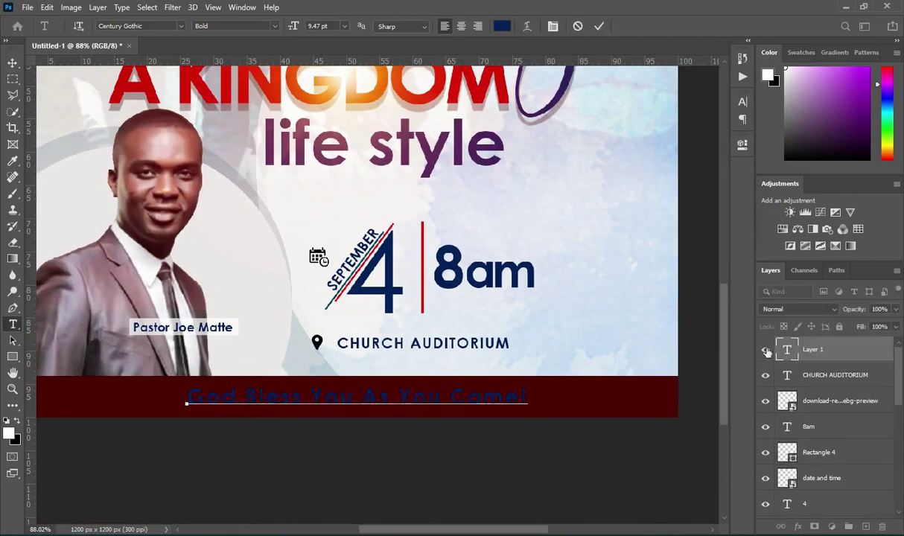
left_click(598, 27)
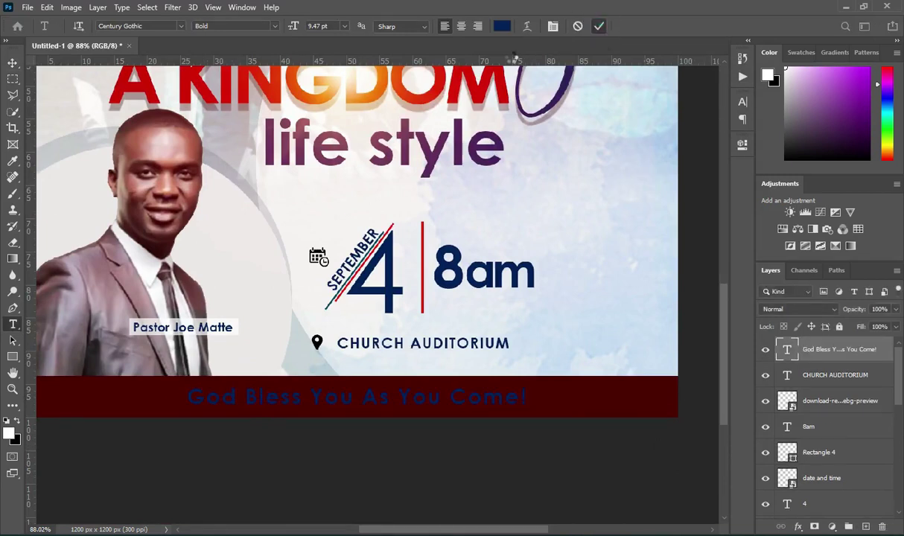
- Colour the "God Bless You As You Come!" text white (ffffff) and set its font style to Italic
left_click(504, 27)
left_click(481, 180)
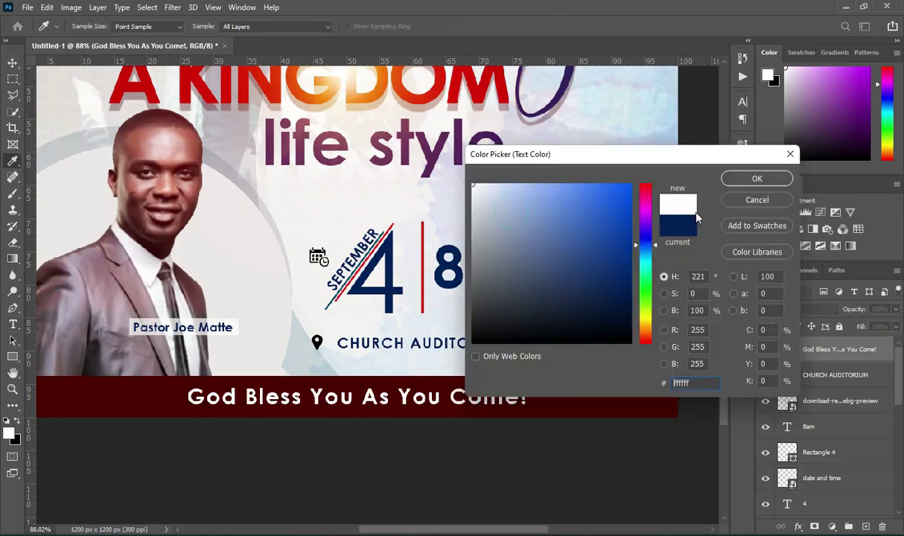
left_click(752, 178)
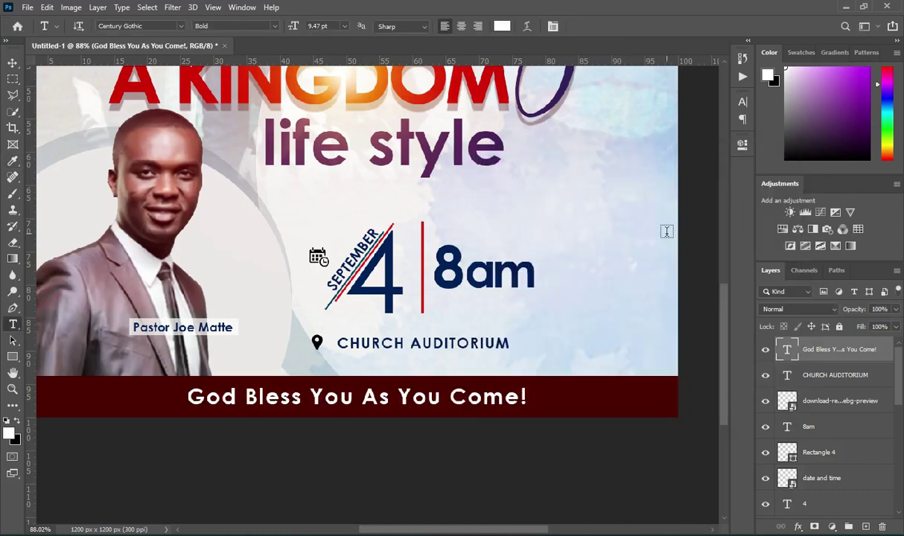
left_click(13, 65)
key("t")
left_click(275, 26)
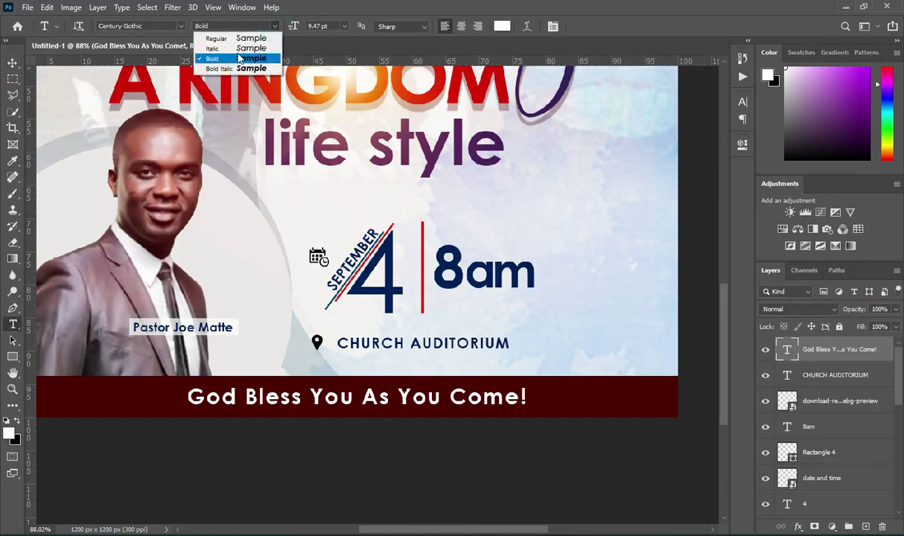
left_click(235, 48)
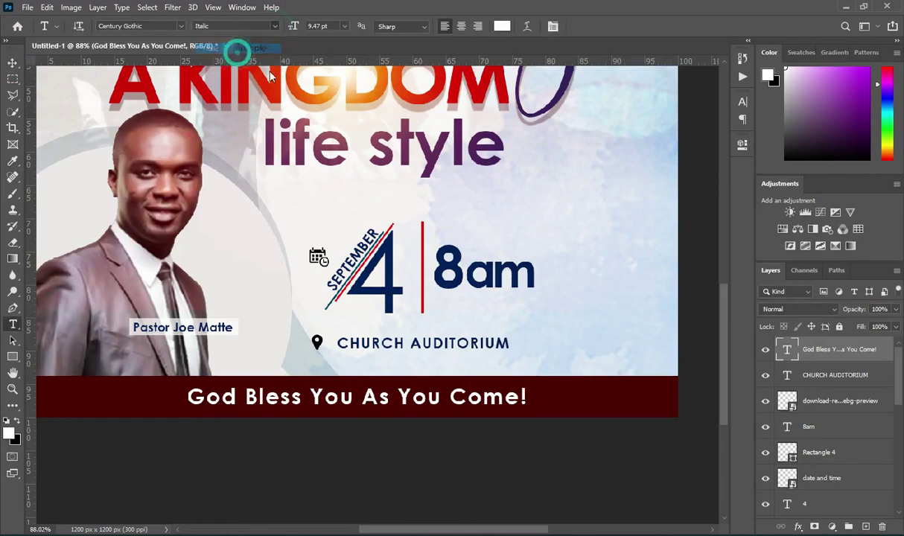
- Centre the "God Bless You As You Come!" text horizontally on the canvas and clear the selection
left_click(12, 62)
scroll(600, 394, "down", 2)
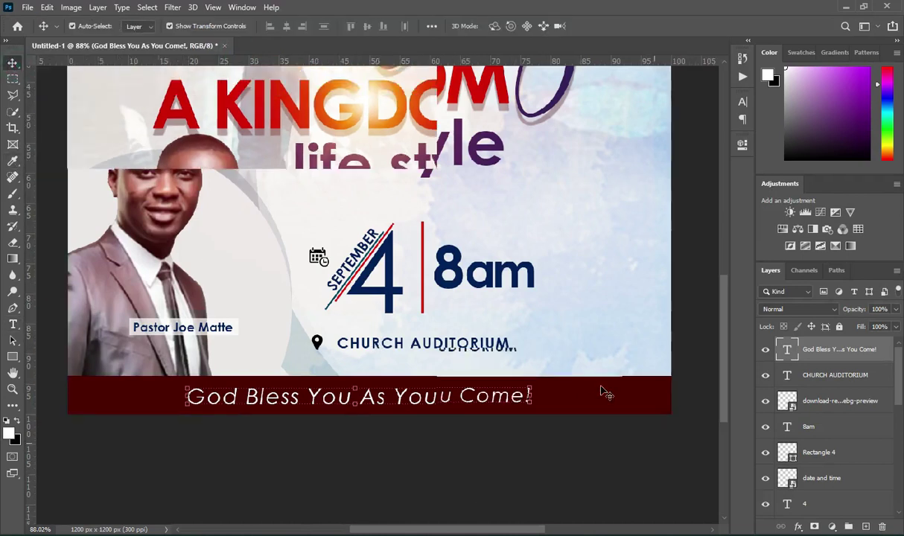
key("ctrl+a")
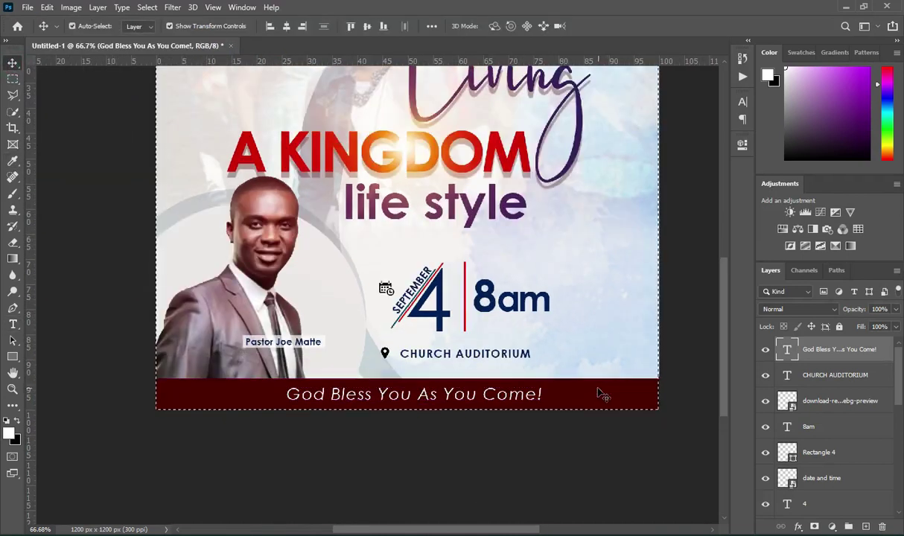
left_click(286, 27)
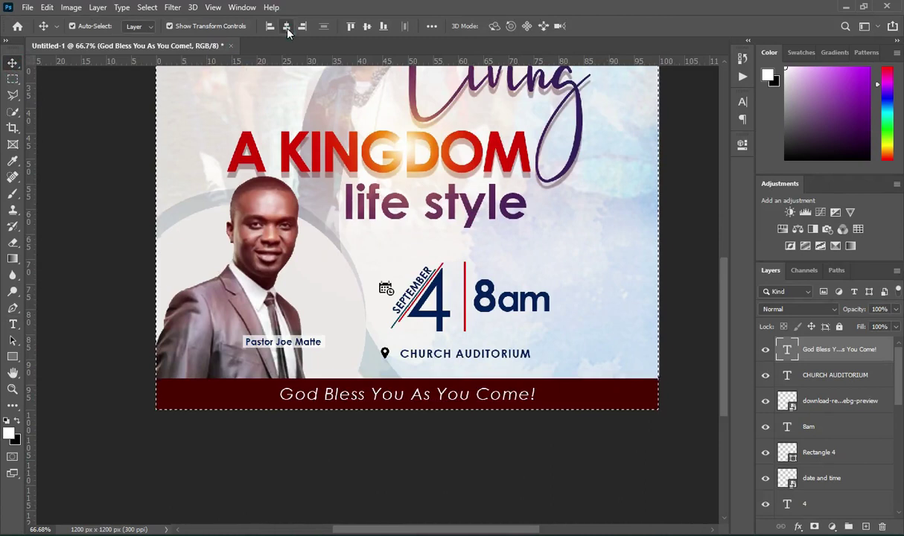
key("ctrl+d")
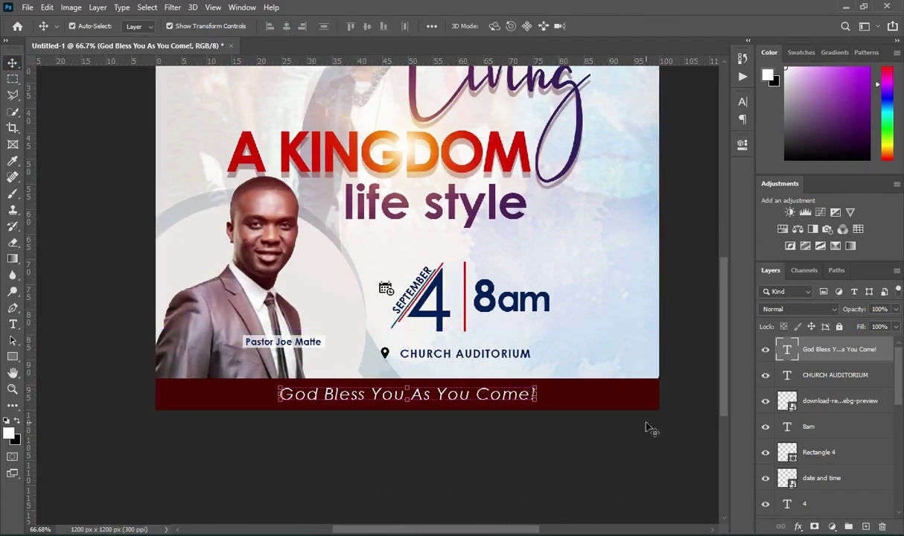
key("ctrl+0")
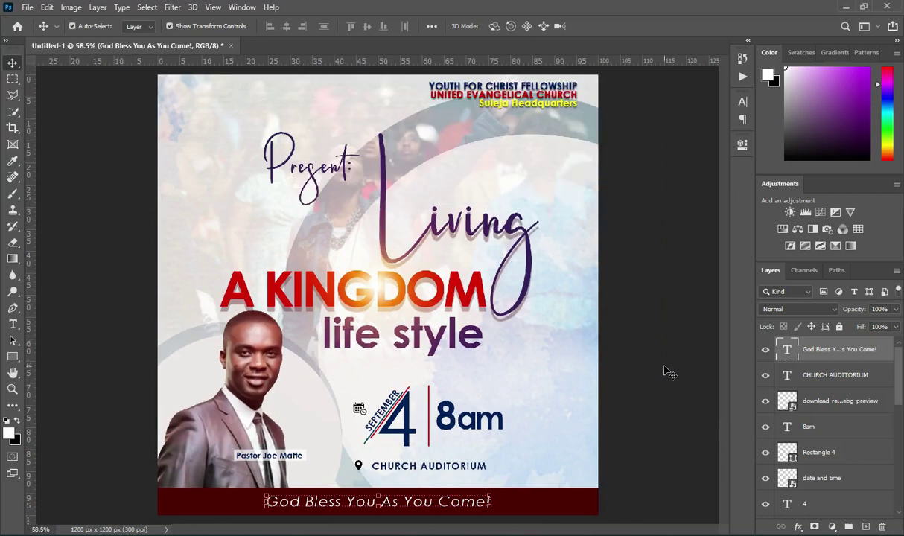
- Group the layers from CHURCH AUDITORIUM down to SEPTEMBER and name the group "Date and Time"
left_click(628, 408)
left_click(814, 356)
left_click(817, 375)
scroll(817, 395, "down", 3)
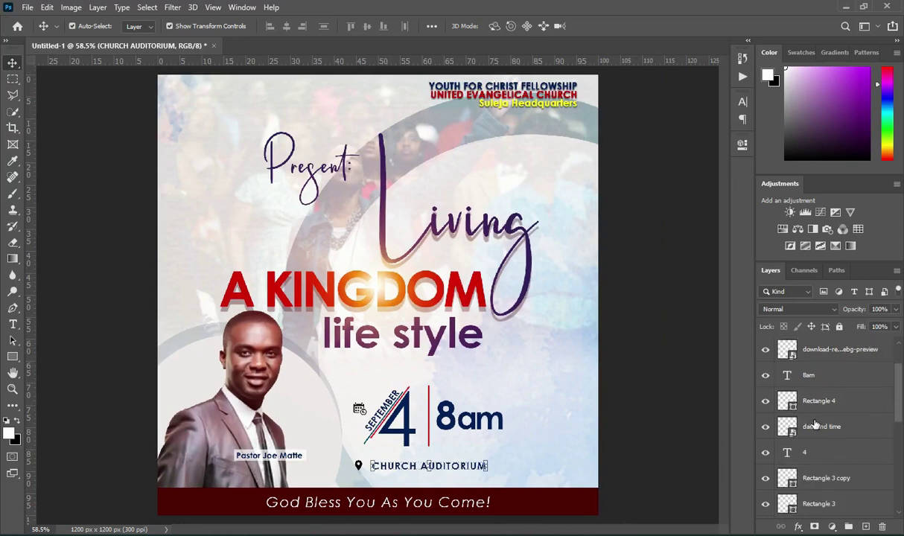
scroll(815, 413, "up", 2)
scroll(817, 417, "down", 2)
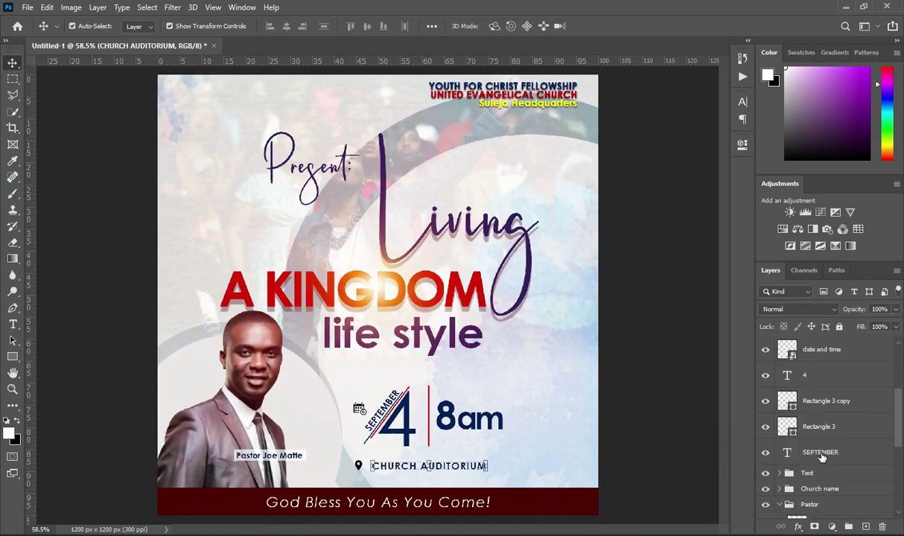
left_click(822, 453, "shift")
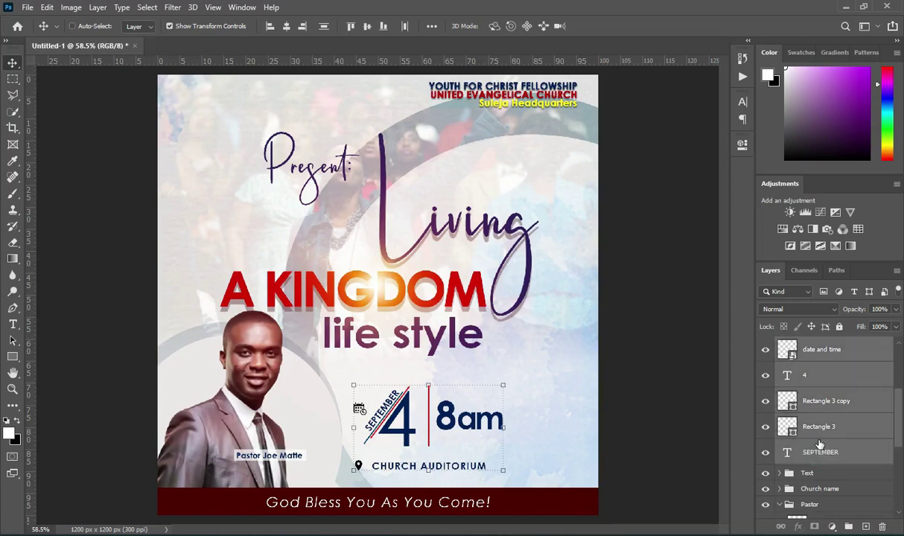
key("ctrl+g")
double_click(812, 346)
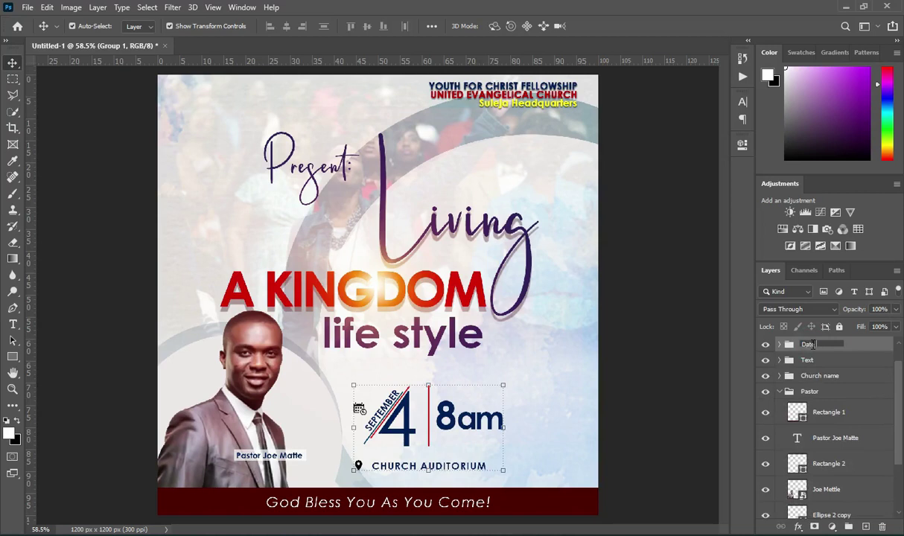
type("Date and Time")
key("Return")
- Put the "God Bless You As You Come!" text layer into its own group, collapse the Pastor group and deselect all layers
scroll(835, 354, "up", 1)
left_click(842, 354)
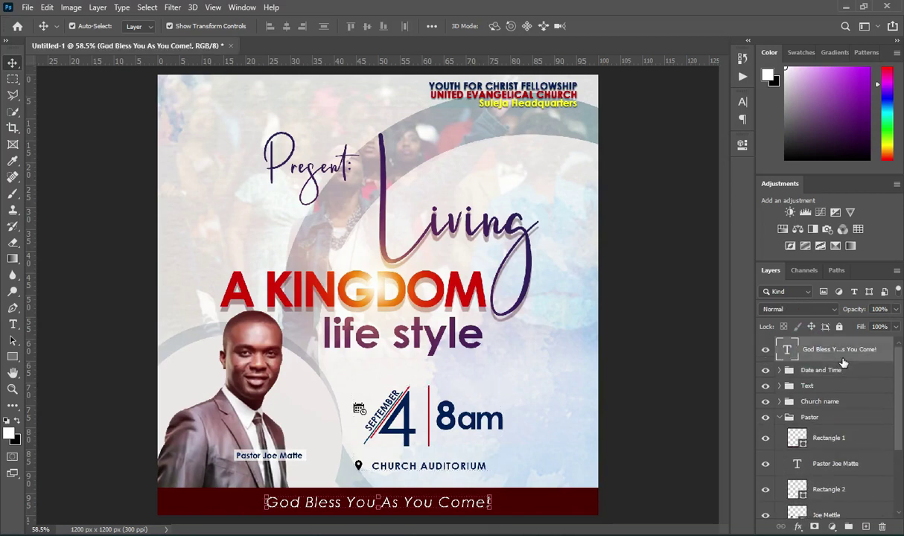
key("ctrl+g")
left_click(780, 345)
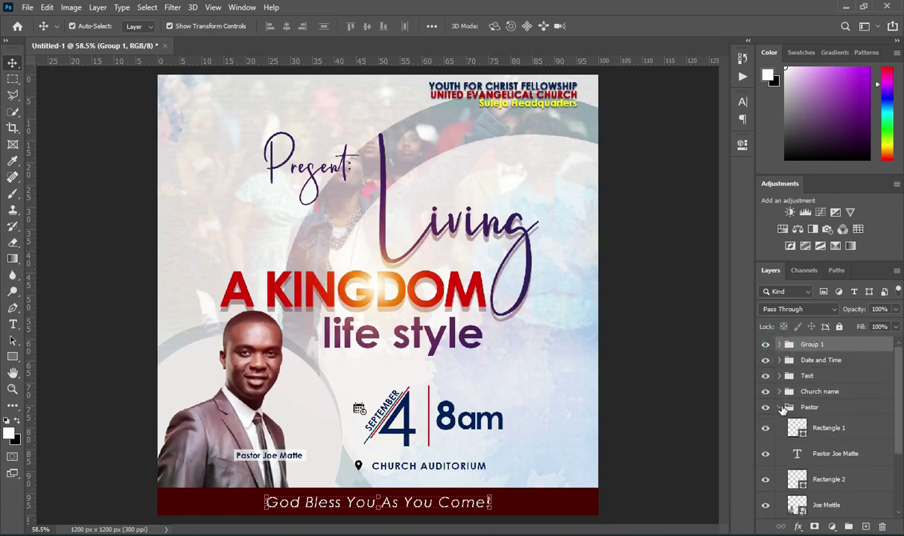
left_click(779, 407)
left_click(655, 356)
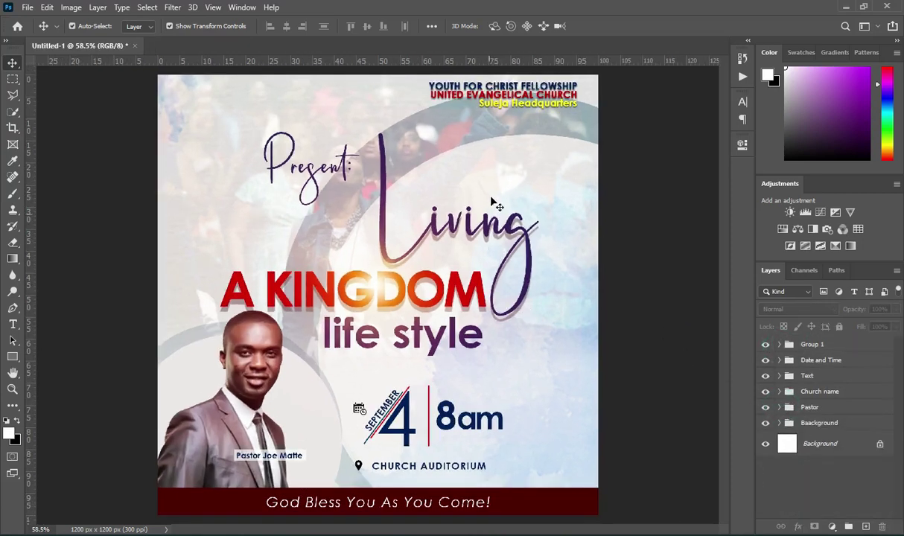
- Copy the drop shadow effect from the "Living" text layer onto the "life style" text layer
scroll(436, 334, "up", 1)
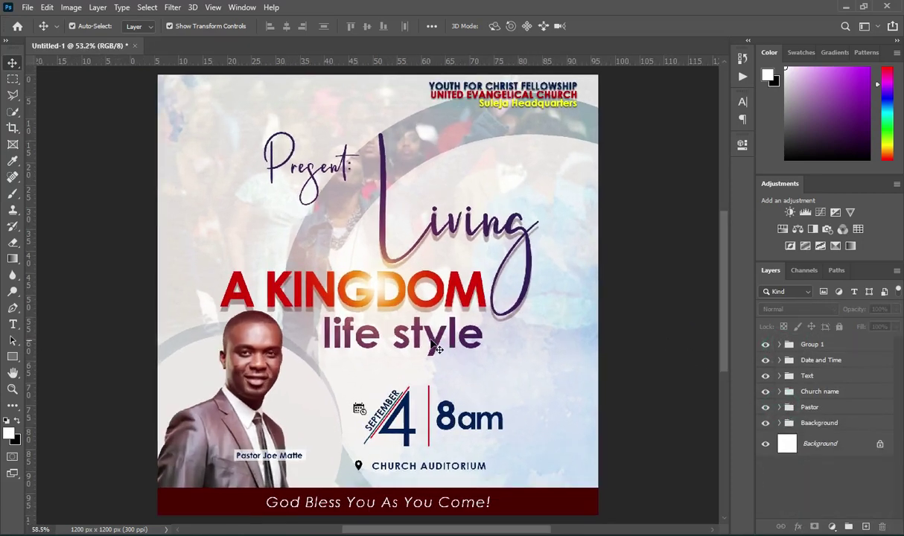
left_click(406, 342)
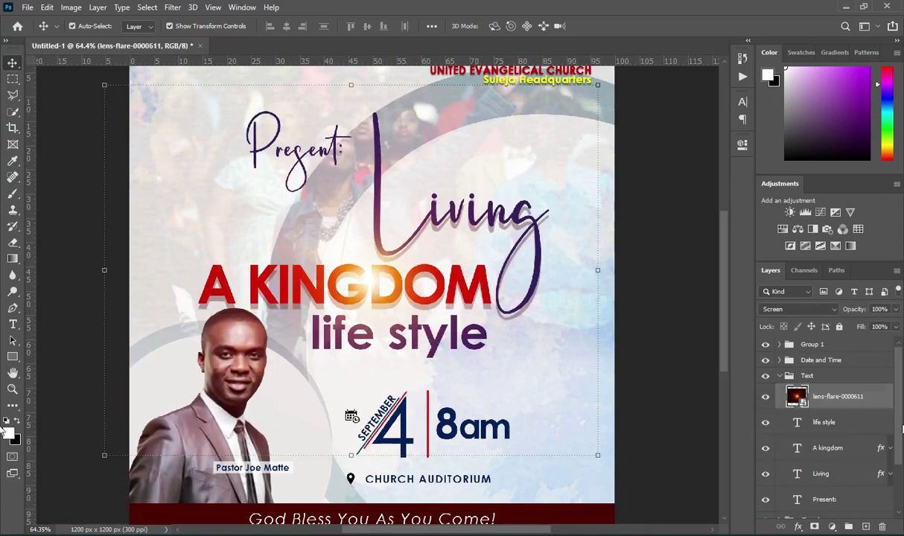
left_click(849, 422)
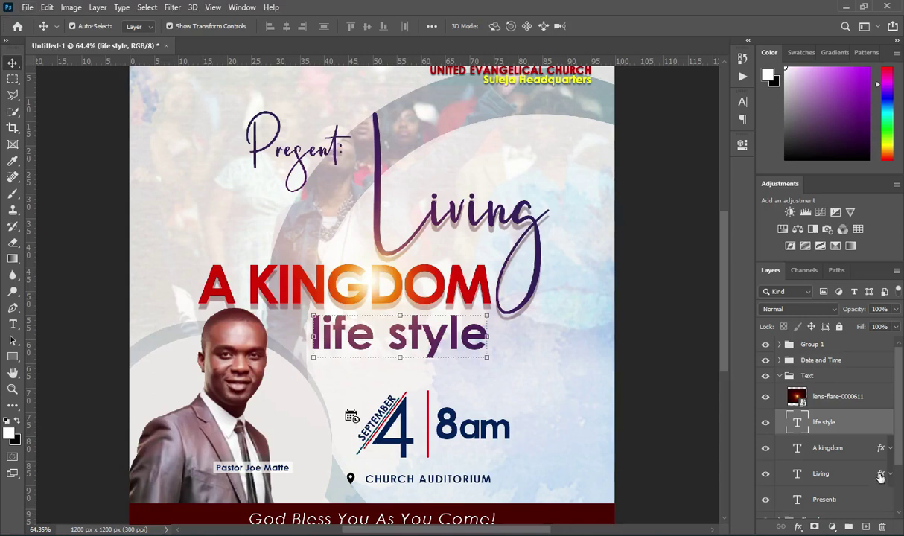
left_click_drag(881, 475, 878, 433)
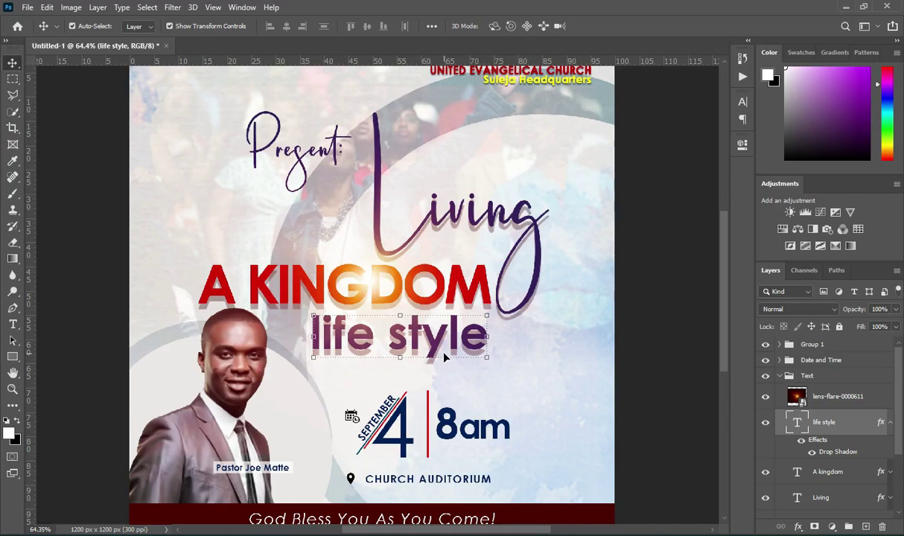
- Set the "life style" text's drop shadow to 23% opacity and 10 px distance
double_click(881, 425)
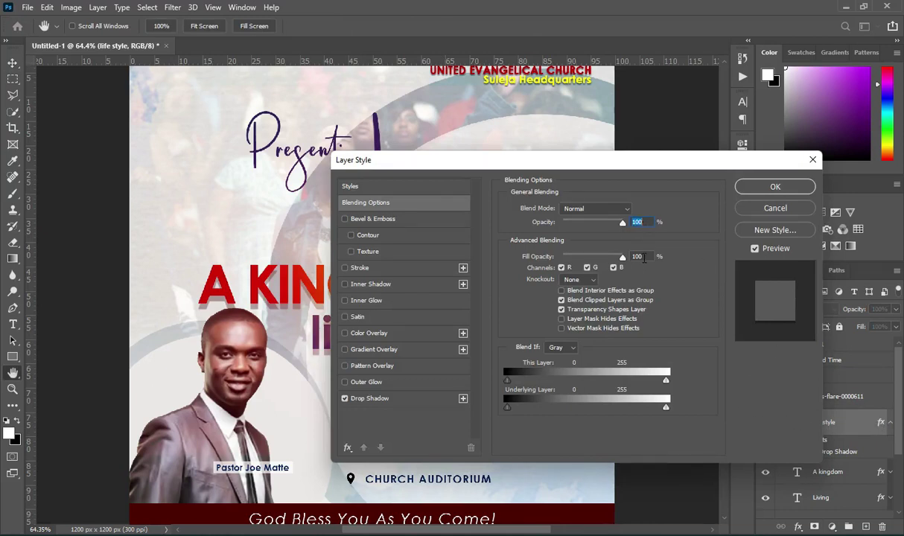
left_click(380, 403)
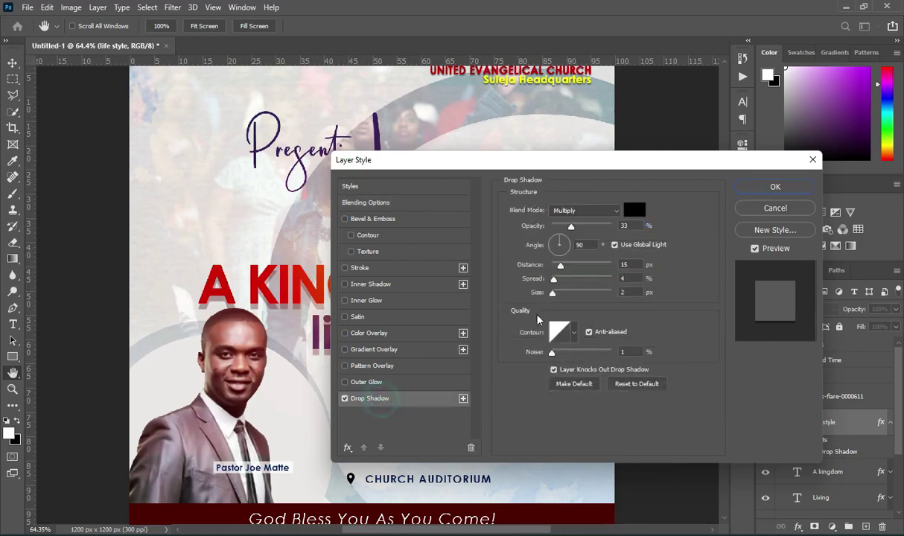
left_click(631, 225)
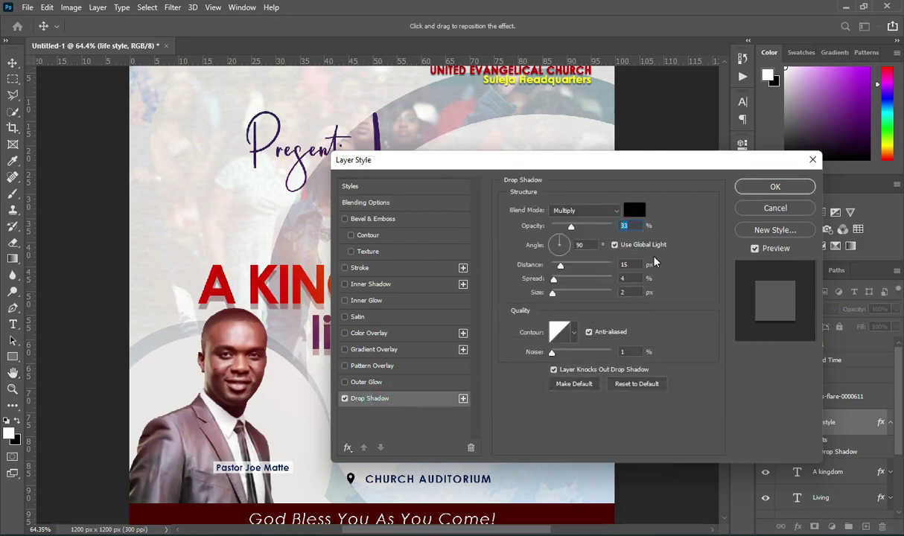
type("23")
left_click(632, 264)
type("10")
key("Tab")
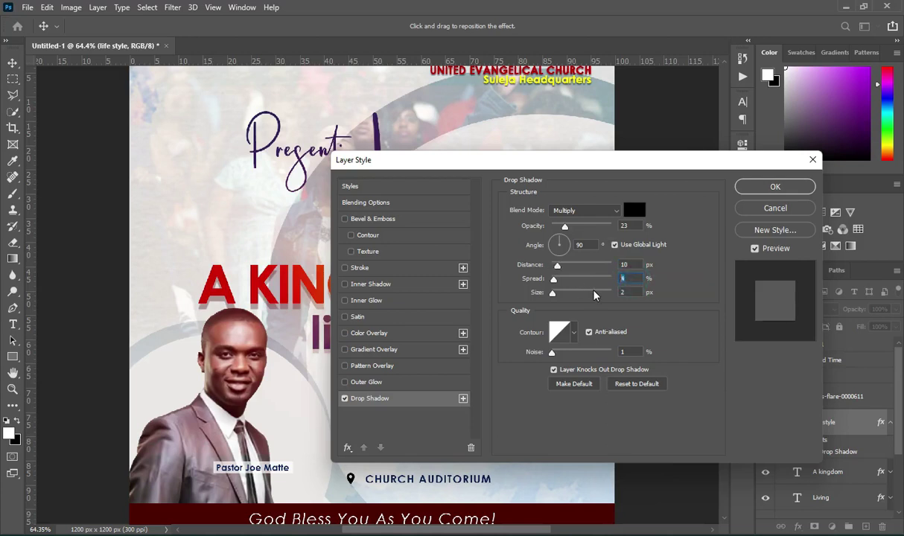
key("Tab")
left_click(775, 186)
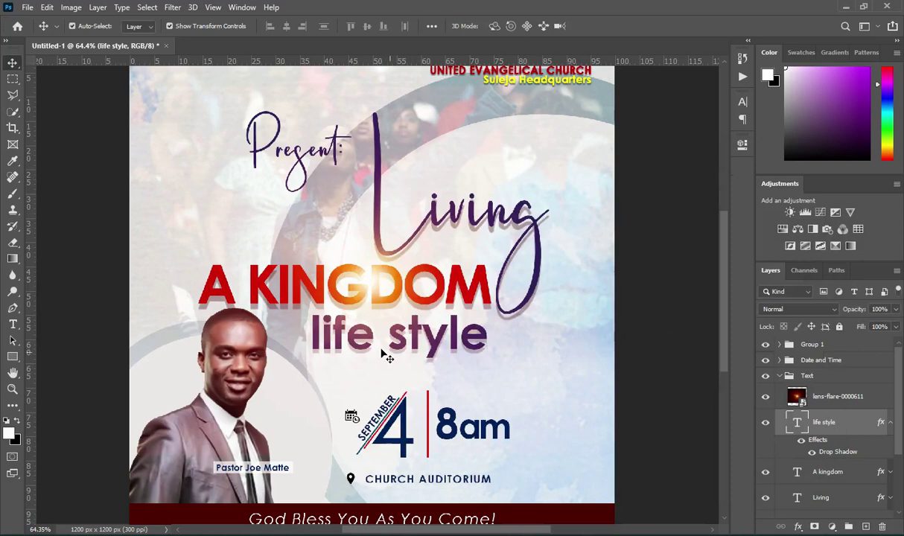
- Collapse the Text group and leave all layers deselected
left_click(382, 354)
scroll(383, 354, "up", 1)
scroll(384, 355, "down", 4)
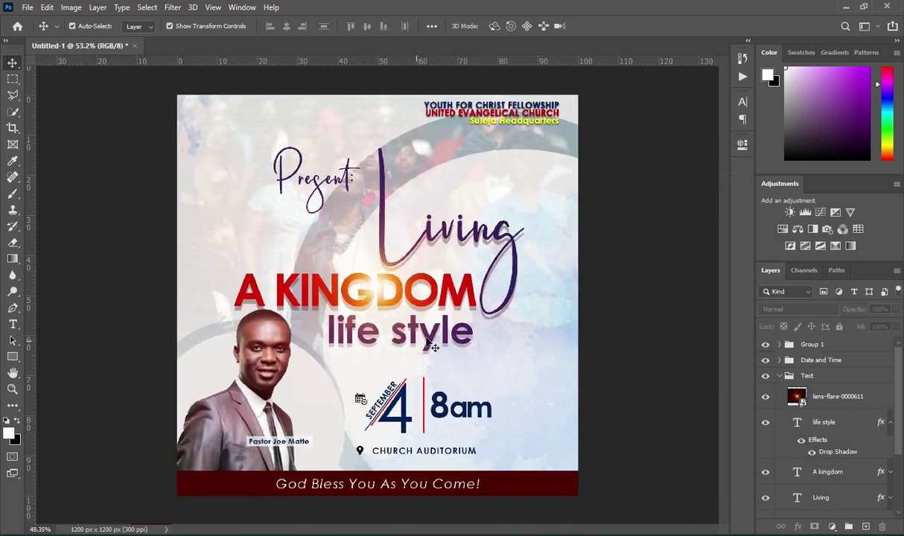
scroll(614, 256, "up", 2)
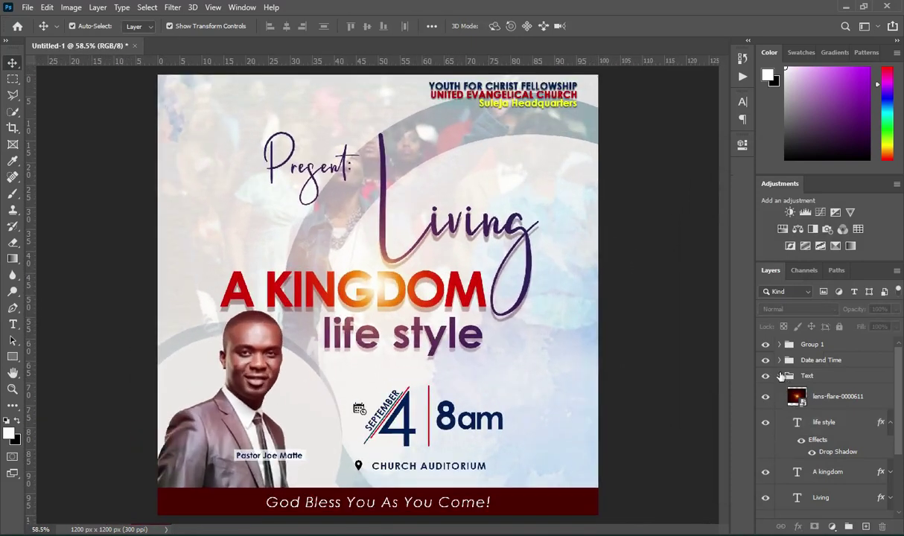
left_click(781, 377)
left_click(823, 424)
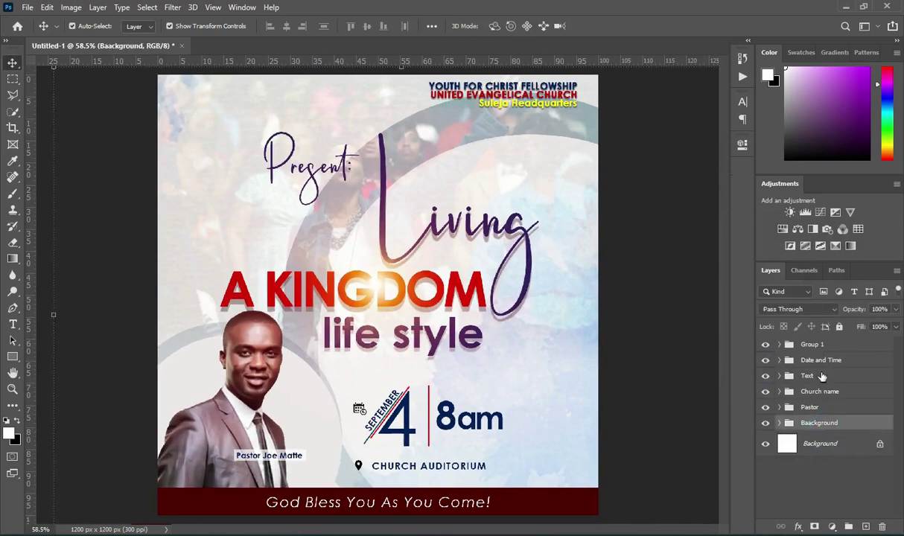
left_click(711, 333)
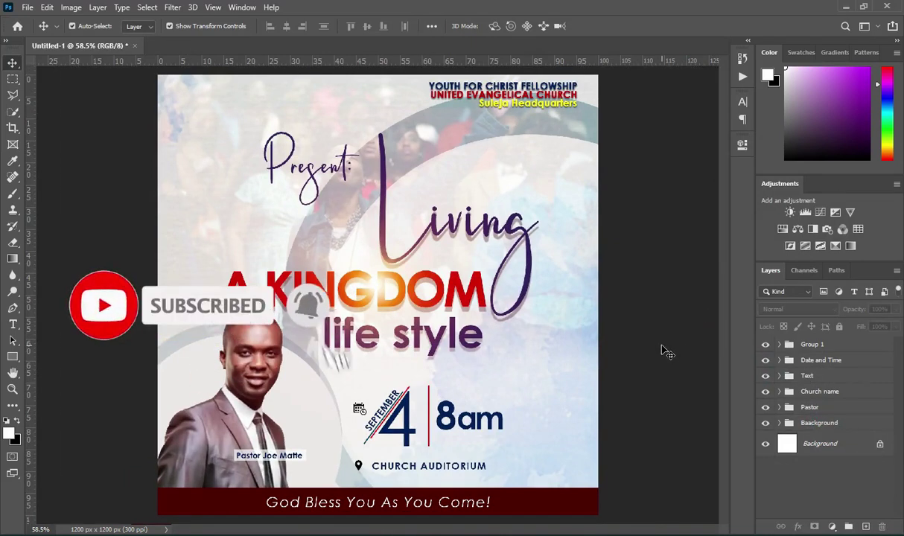
- Stamp all visible layers into a new merged layer above the groups and open it in the Camera Raw Filter
key("ctrl")
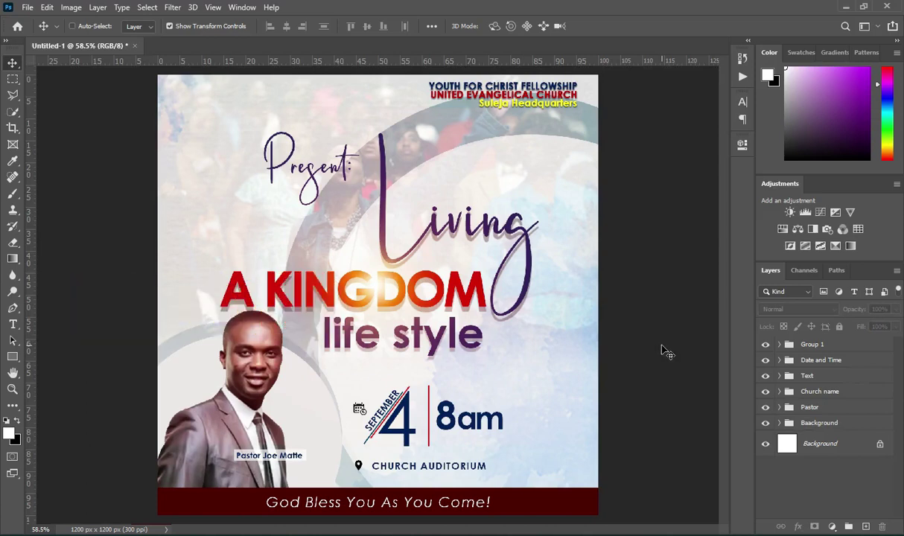
key("ctrl+shift+alt+e")
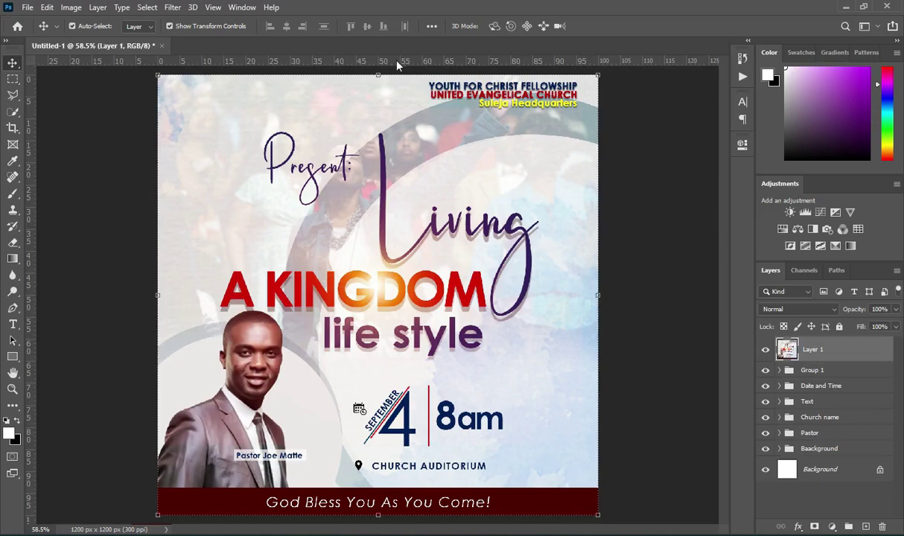
left_click(173, 8)
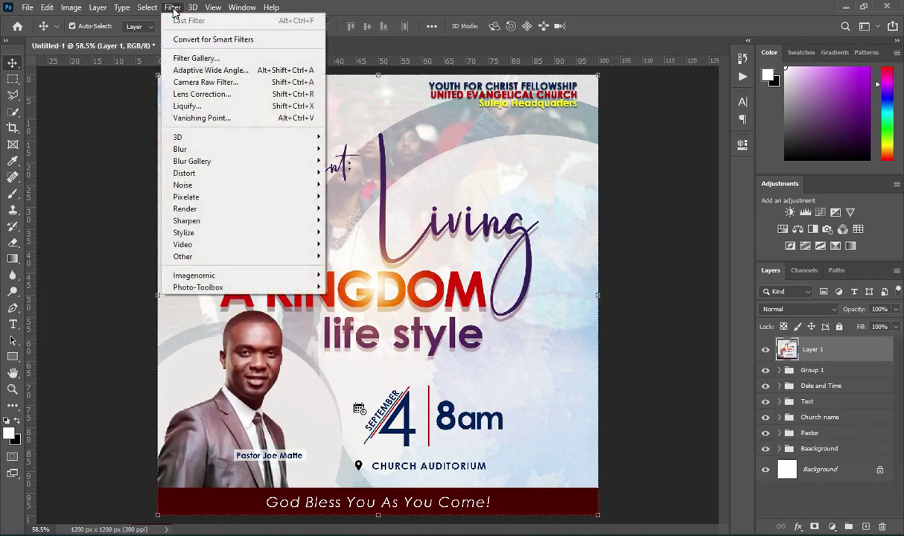
left_click(190, 81)
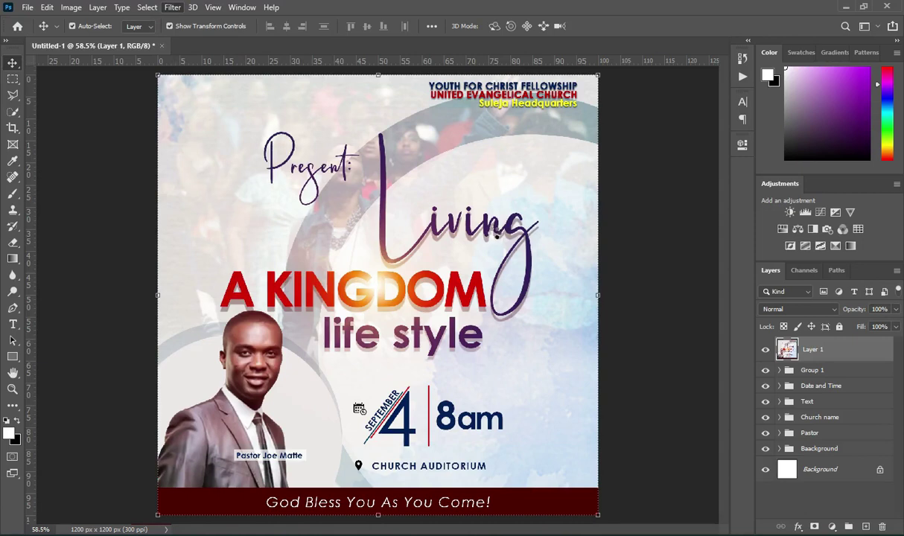
left_click_drag(828, 306, 823, 244)
scroll(823, 245, "down", 1)
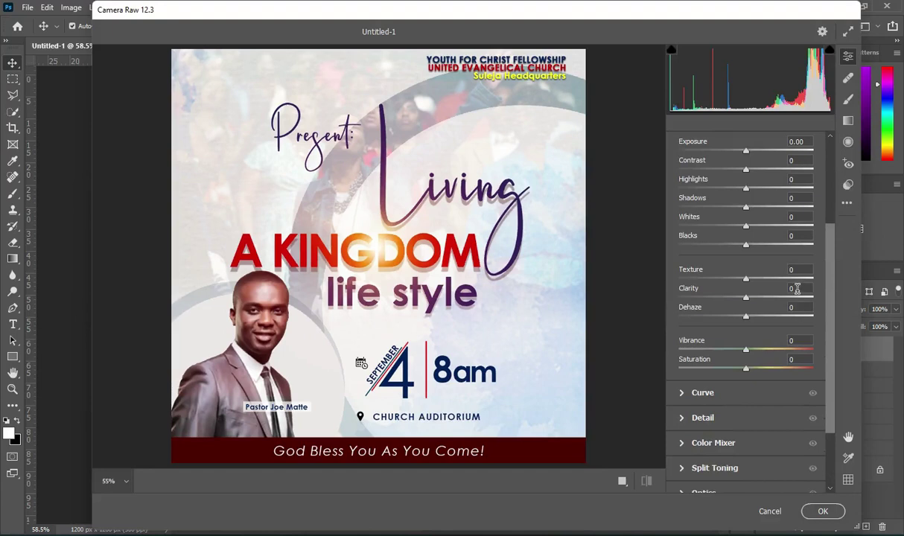
- Set Clarity to +10 and Dehaze to +40 for the merged flyer layer and apply the filter
left_click(794, 288)
type("+10")
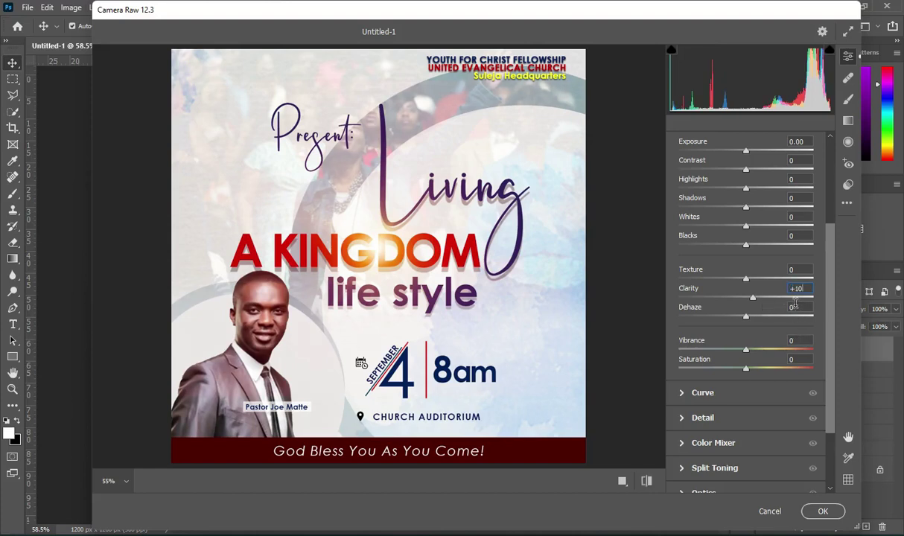
left_click(797, 307)
type("+40")
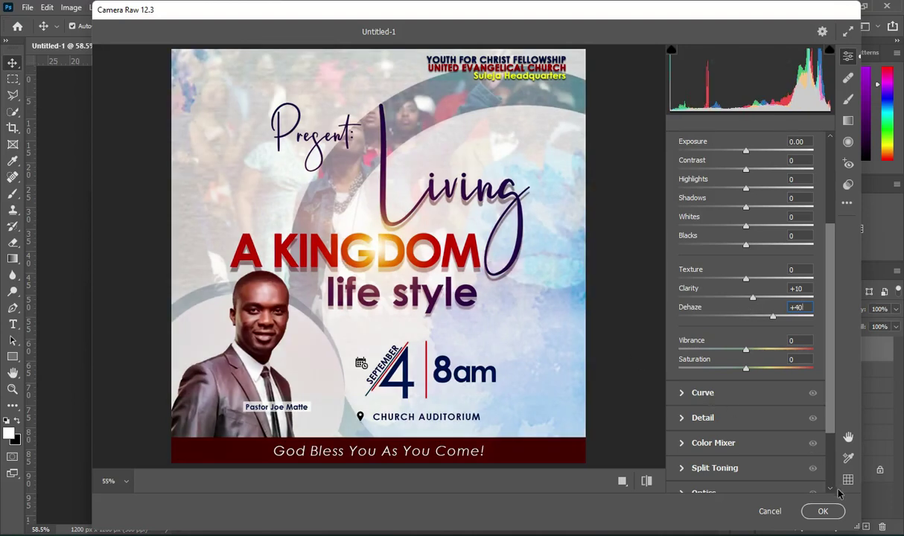
left_click(823, 513)
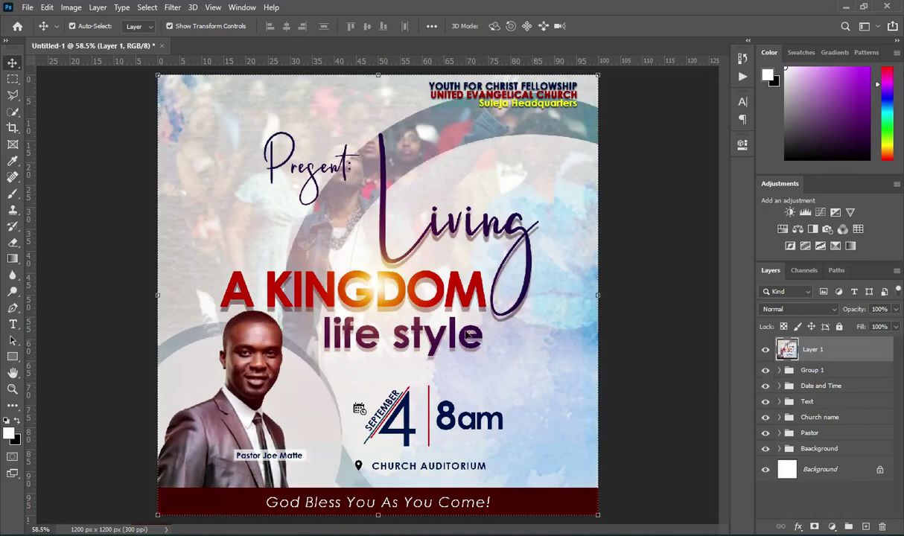
- Compare the flyer with and without the Camera Raw adjustments by toggling the merged layer's visibility
scroll(663, 343, "down", 2)
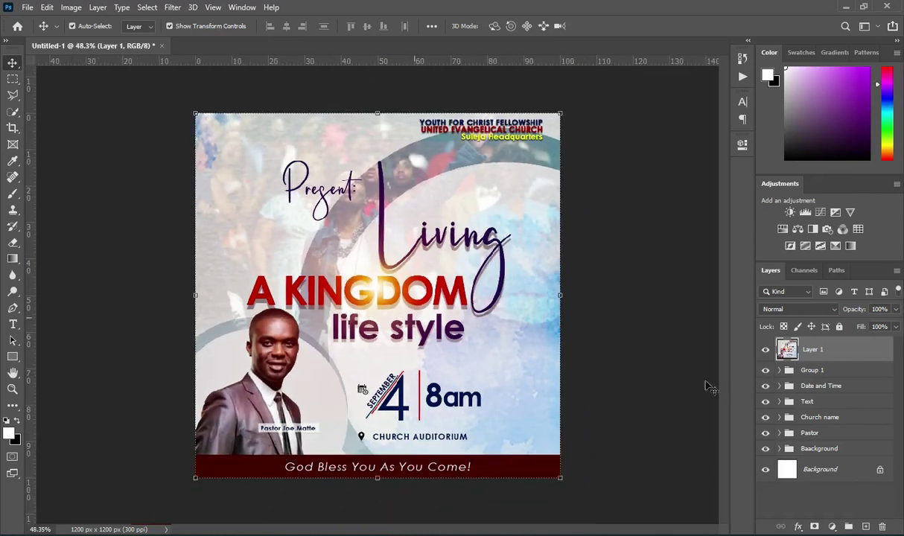
left_click(766, 352)
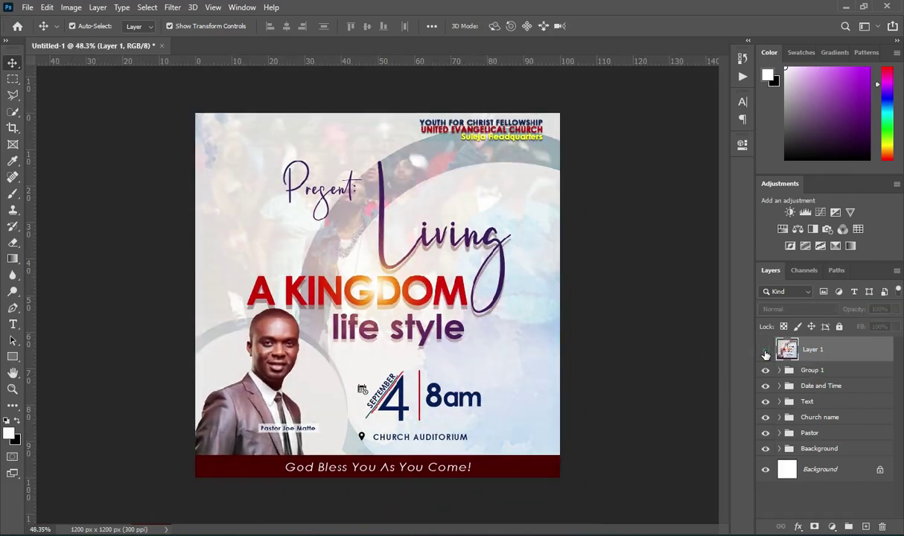
left_click(766, 350)
left_click(766, 352)
scroll(619, 220, "up", 1)
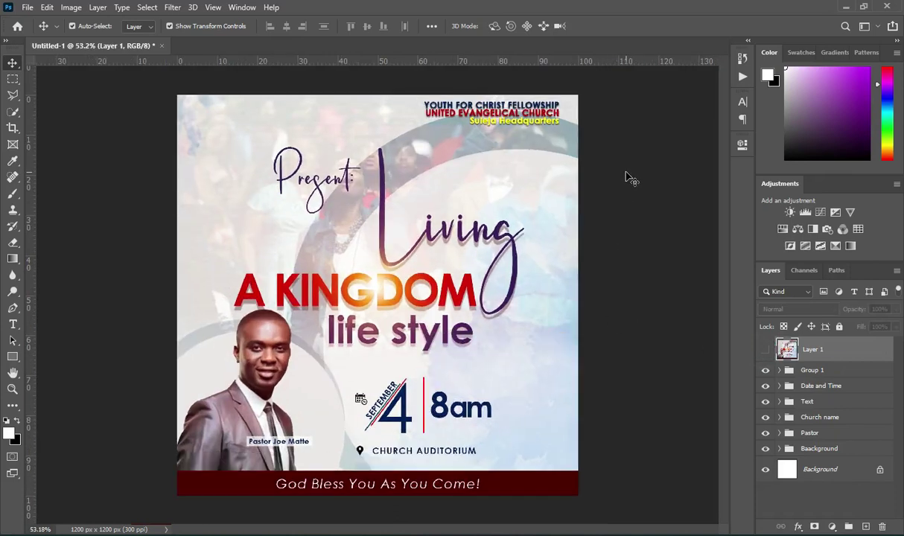